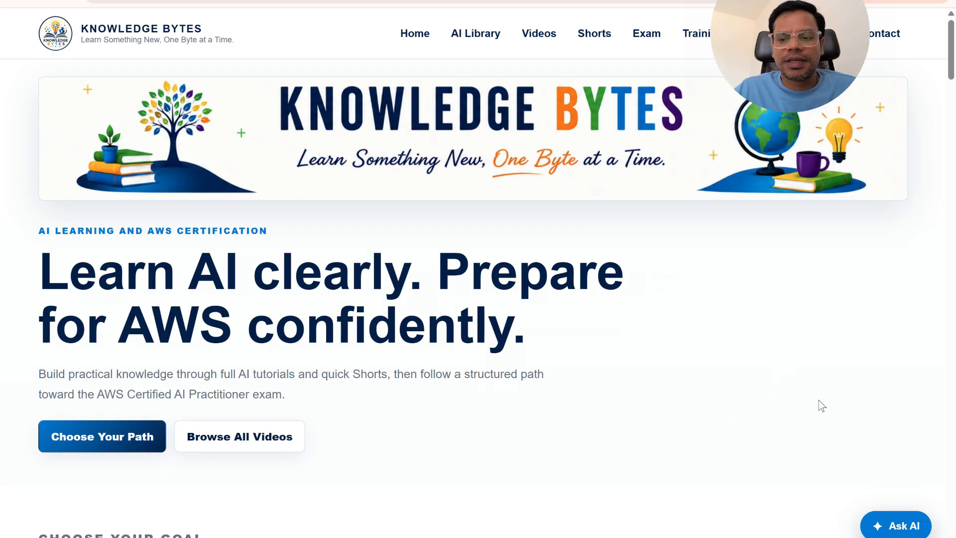
Open the Knowledge Bytes AI assistant and ask it "What is episode 20?".
{"action": "left_click", "coordinate": [881, 526]}
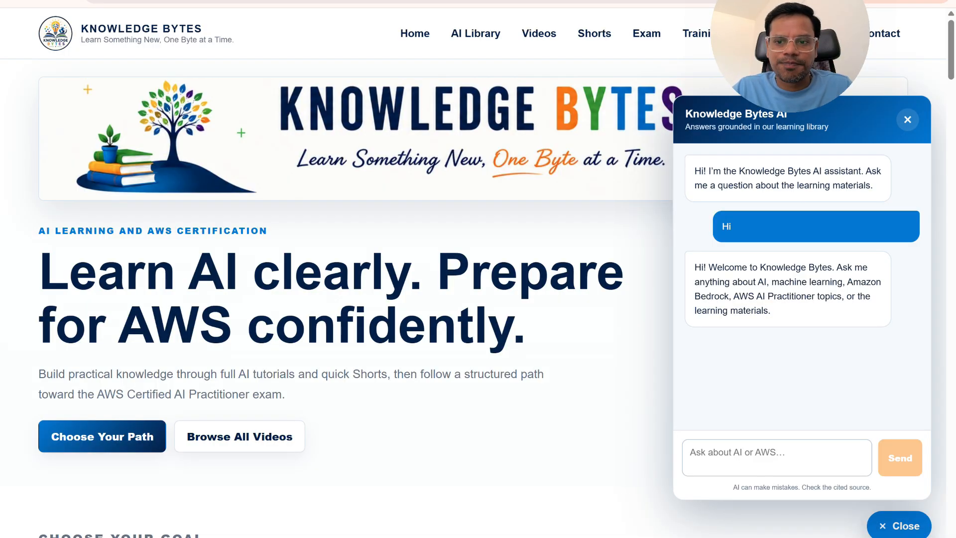
{"action": "left_click", "coordinate": [725, 453]}
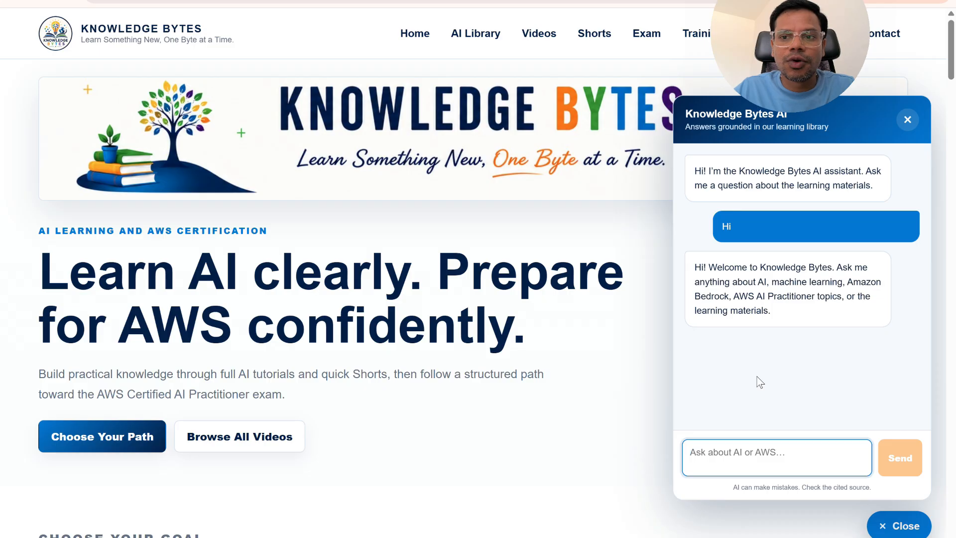
{"action": "type", "text": "e"}
{"action": "key", "text": "BackSpace"}
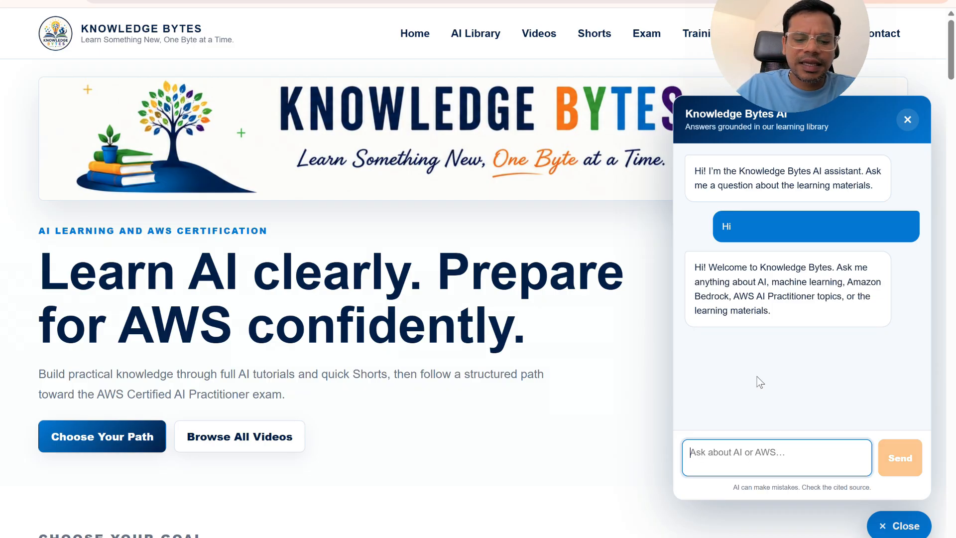
{"action": "type", "text": "What "}
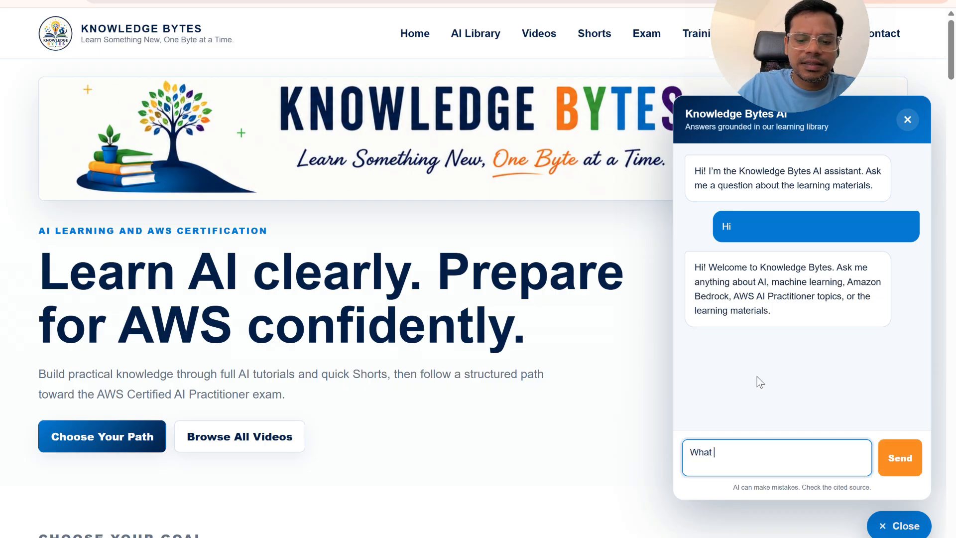
{"action": "type", "text": "is epside"}
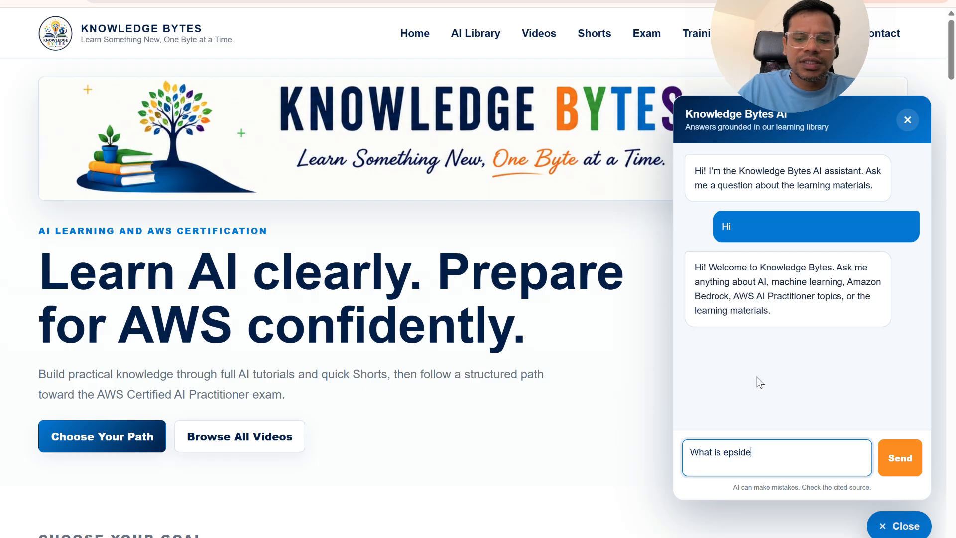
{"action": "key", "text": "BackSpace"}
{"action": "key", "text": "BackSpace"}
{"action": "key", "text": "BackSpace"}
{"action": "key", "text": "BackSpace"}
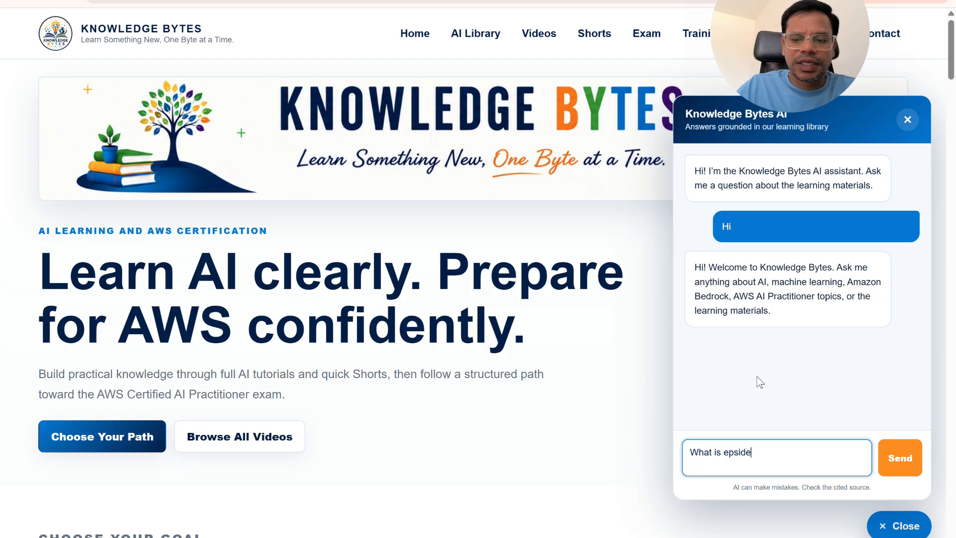
{"action": "type", "text": "isode"}
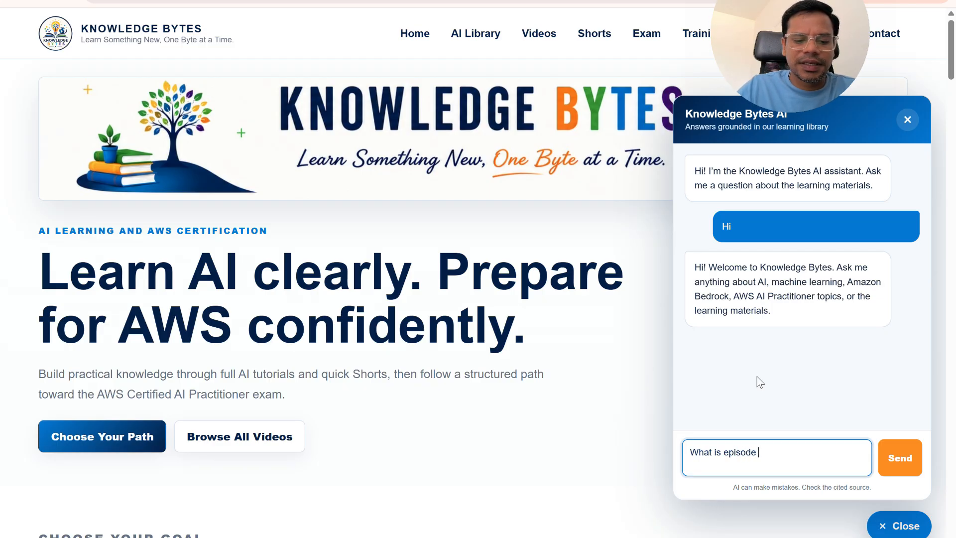
{"action": "type", "text": " 20?"}
{"action": "key", "text": "Return"}
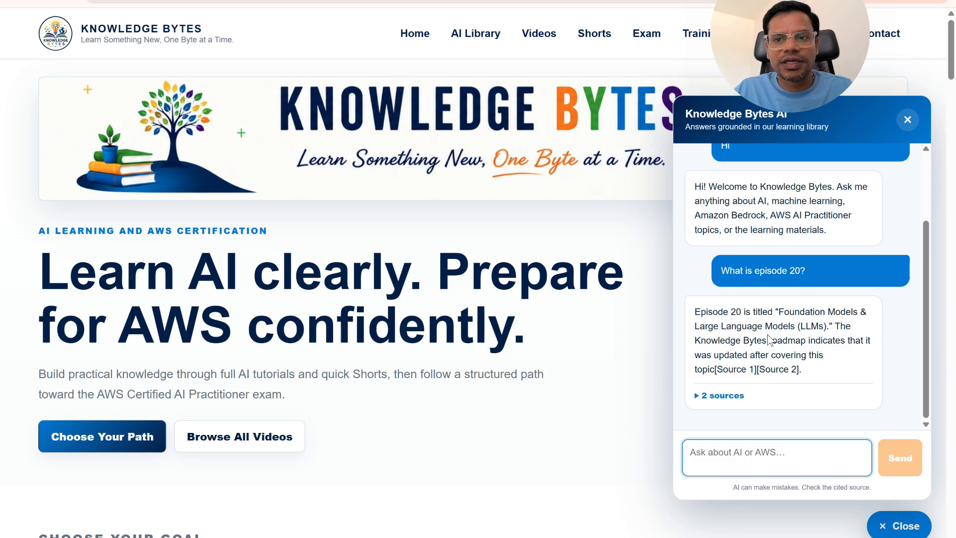
Expand the sources cited under the episode 20 answer, examine them, and collapse the list.
{"action": "scroll", "coordinate": [770, 340], "scroll_direction": "down", "scroll_amount": 1}
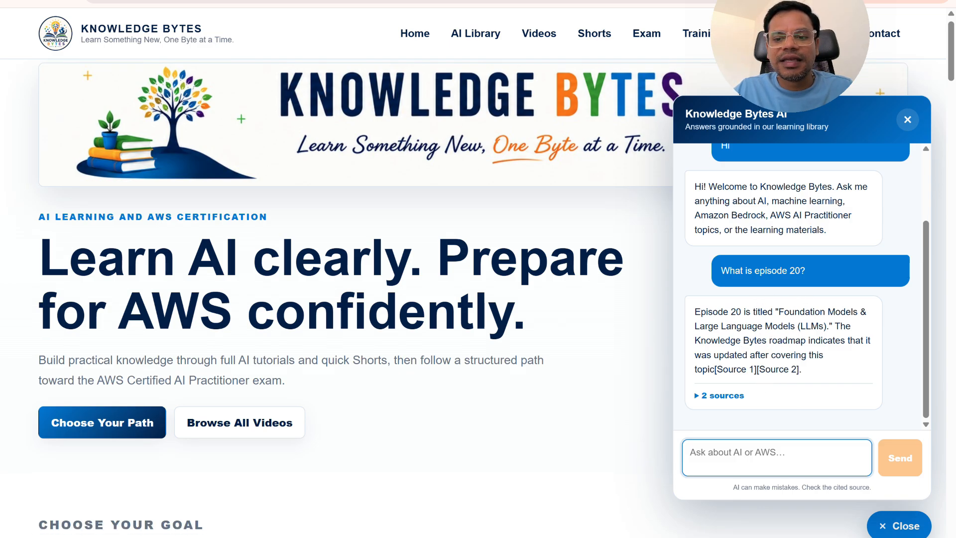
{"action": "left_click", "coordinate": [700, 395]}
{"action": "scroll", "coordinate": [769, 354], "scroll_direction": "down", "scroll_amount": 2}
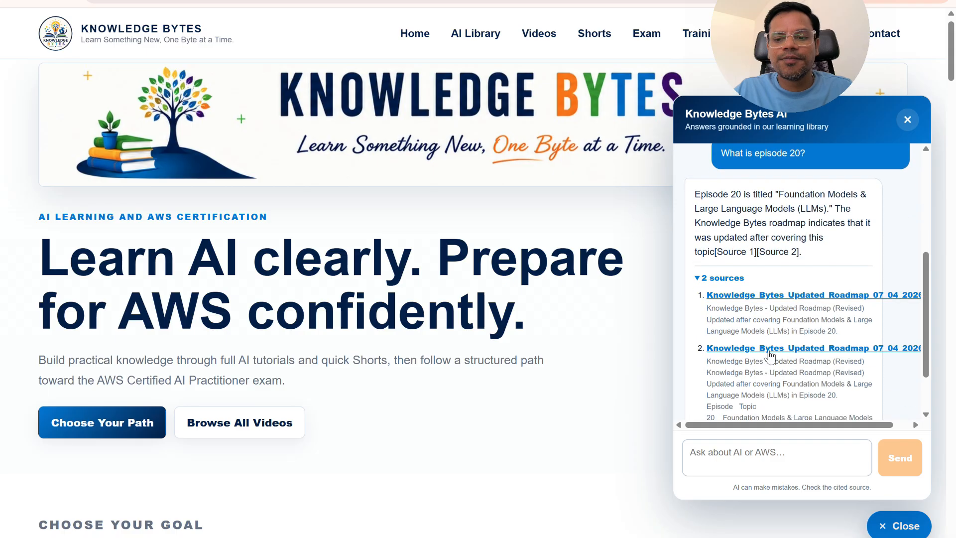
{"action": "scroll", "coordinate": [769, 355], "scroll_direction": "down", "scroll_amount": 1}
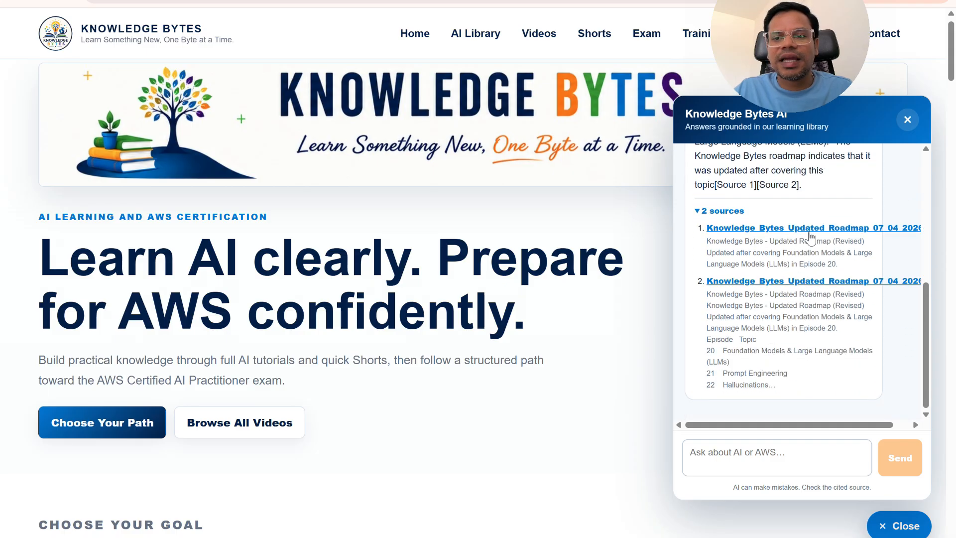
{"action": "scroll", "coordinate": [810, 237], "scroll_direction": "up", "scroll_amount": 1}
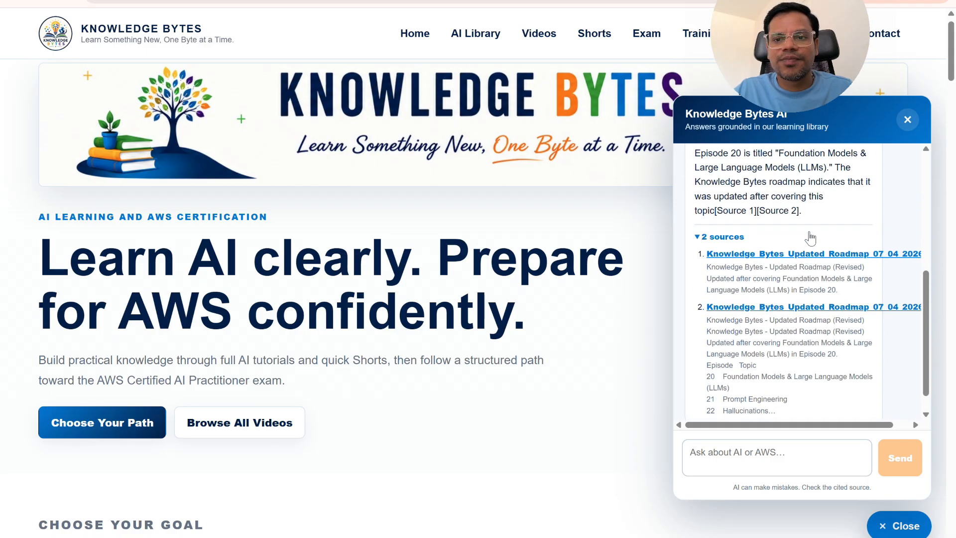
{"action": "left_click", "coordinate": [698, 237]}
{"action": "scroll", "coordinate": [712, 260], "scroll_direction": "down", "scroll_amount": 1}
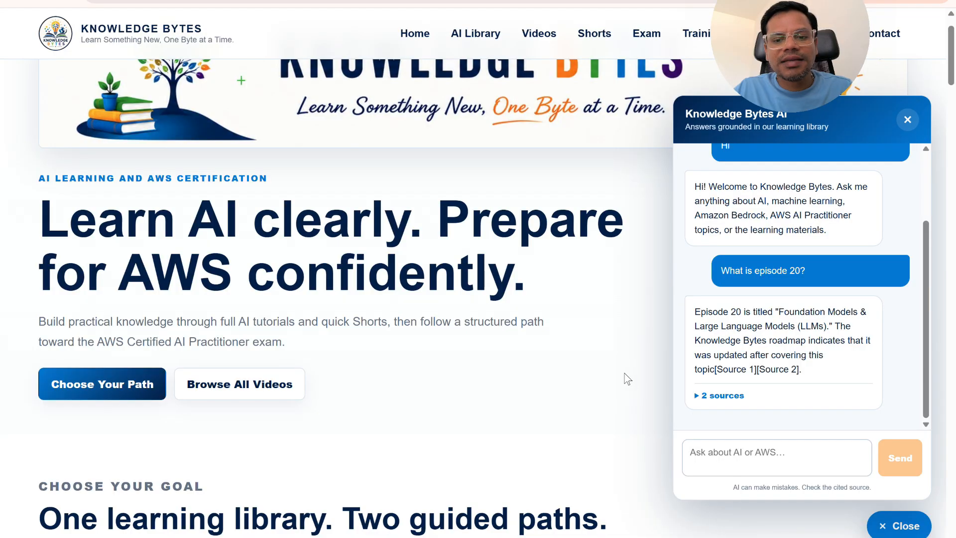
Ask the assistant "what amazon bedrock ?" and read its answer.
{"action": "scroll", "coordinate": [627, 378], "scroll_direction": "up", "scroll_amount": 1}
{"action": "left_click", "coordinate": [697, 450]}
{"action": "type", "text": "w"}
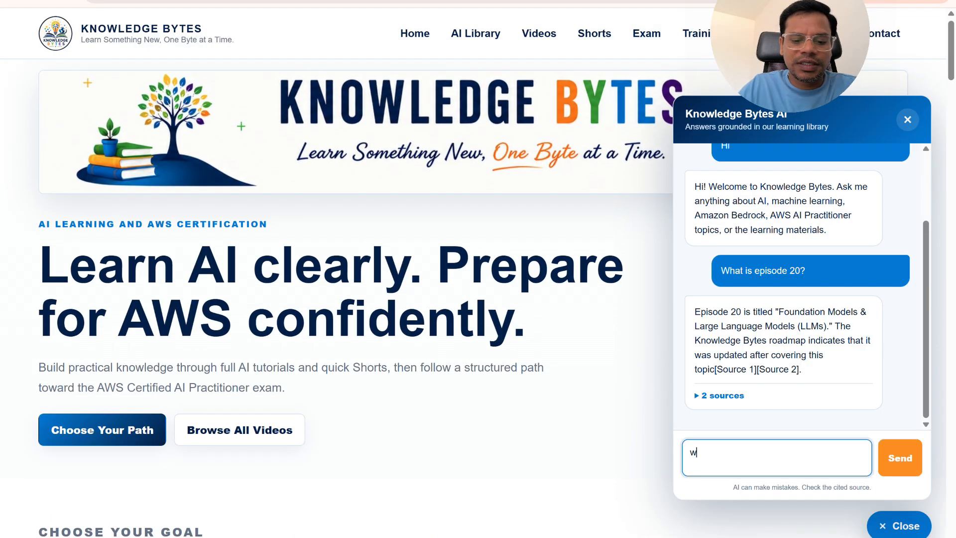
{"action": "type", "text": "hat amazon "}
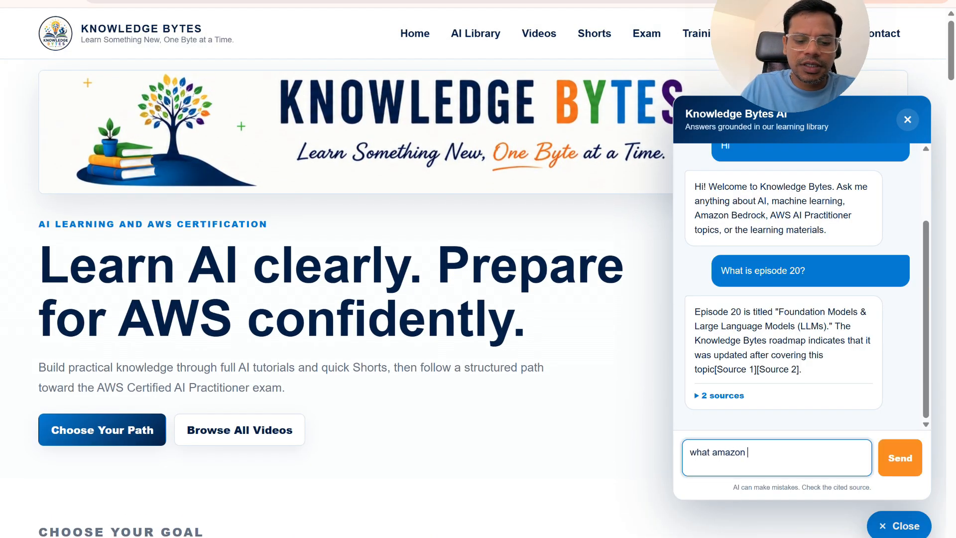
{"action": "type", "text": "bedrock ?"}
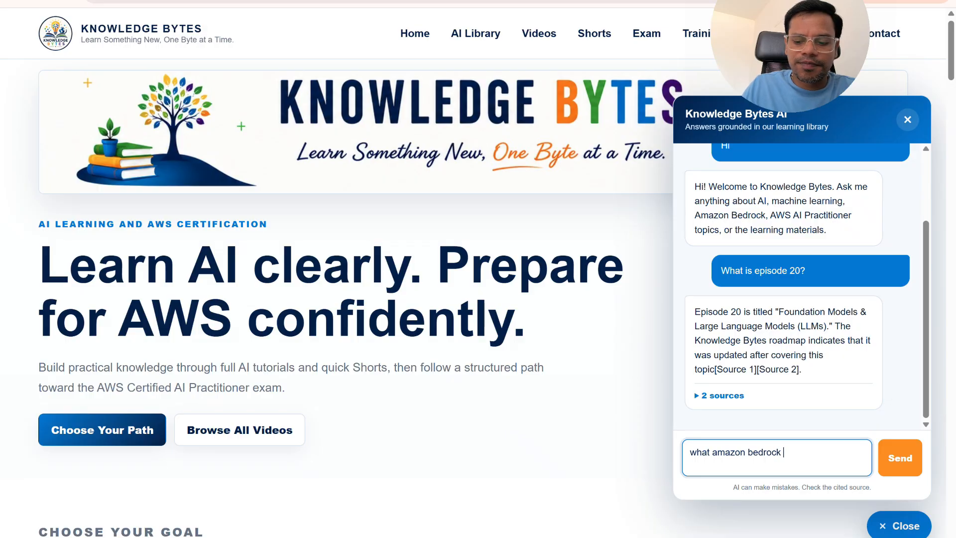
{"action": "key", "text": "Return"}
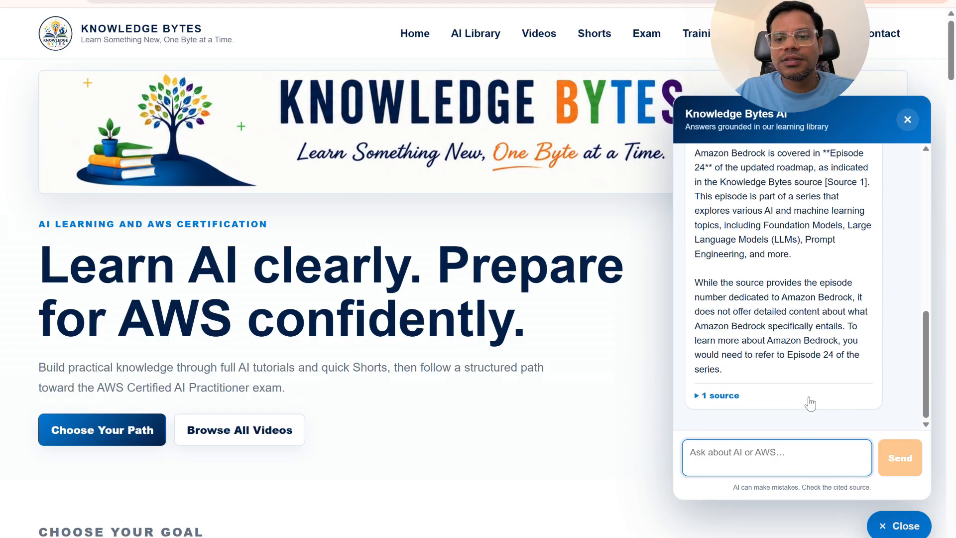
{"action": "scroll", "coordinate": [795, 326], "scroll_direction": "up", "scroll_amount": 1}
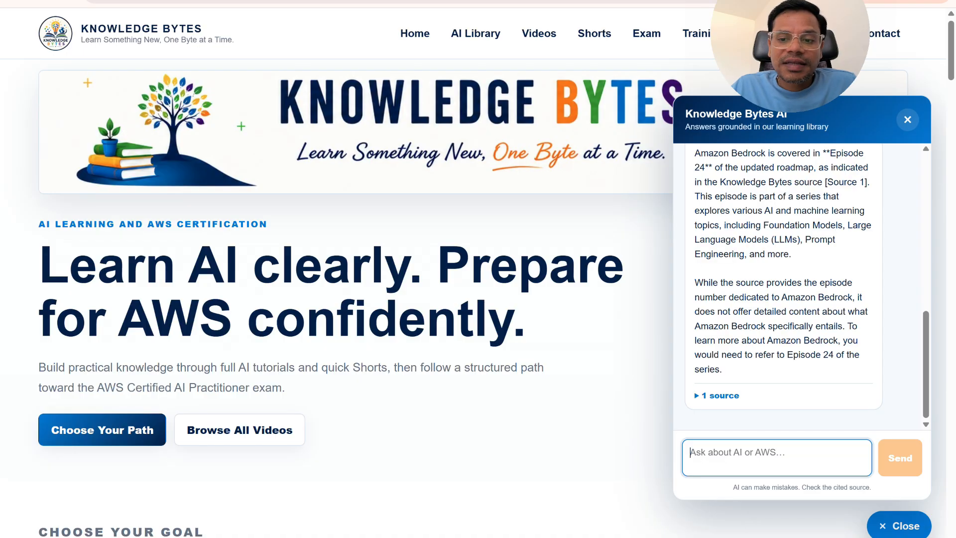
{"action": "scroll", "coordinate": [807, 278], "scroll_direction": "up", "scroll_amount": 1}
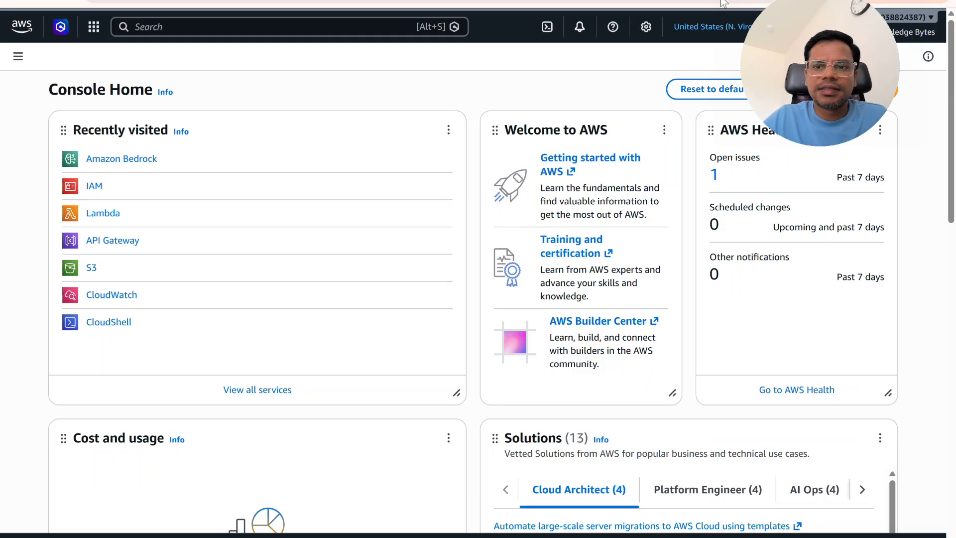
Check which Region is selected in the AWS console's Region list, leaving the selection as it is.
{"action": "mouse_move", "coordinate": [814, 7]}
{"action": "left_mouse_down"}
{"action": "mouse_move", "coordinate": [710, 31]}
{"action": "mouse_move", "coordinate": [711, 20]}
{"action": "mouse_move", "coordinate": [708, 66]}
{"action": "left_mouse_up"}
{"action": "left_click", "coordinate": [727, 28]}
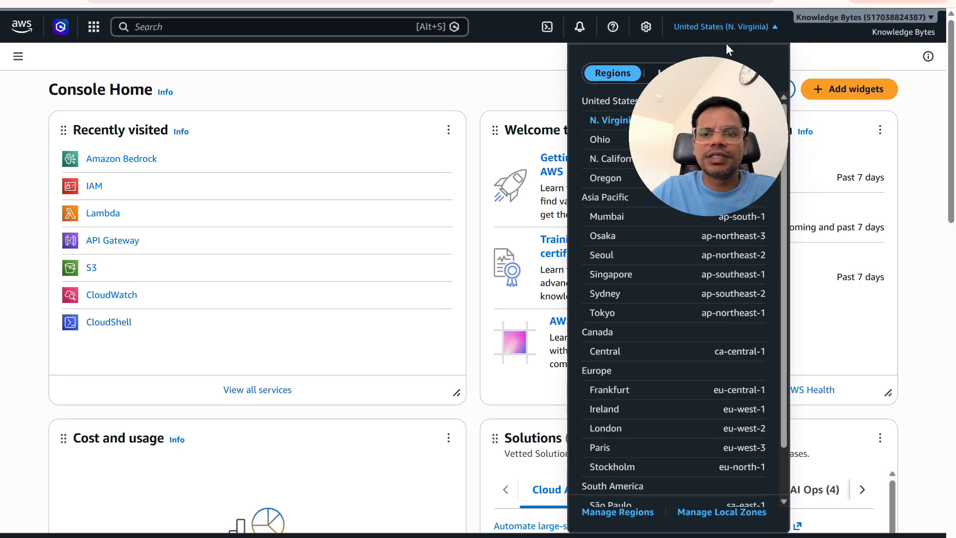
{"action": "left_click", "coordinate": [728, 31]}
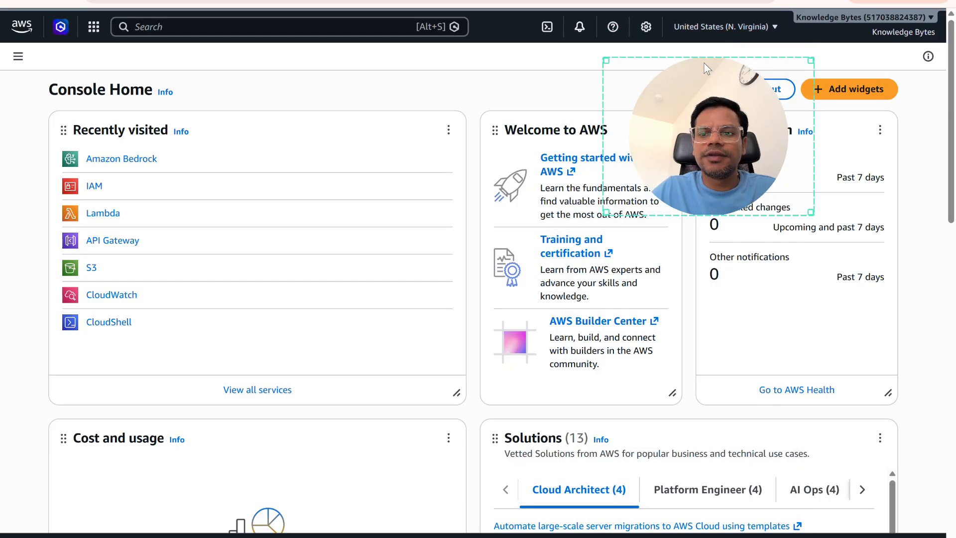
{"action": "mouse_move", "coordinate": [709, 73]}
{"action": "left_mouse_down"}
{"action": "mouse_move", "coordinate": [772, 19]}
{"action": "mouse_move", "coordinate": [812, 5]}
{"action": "left_mouse_up"}
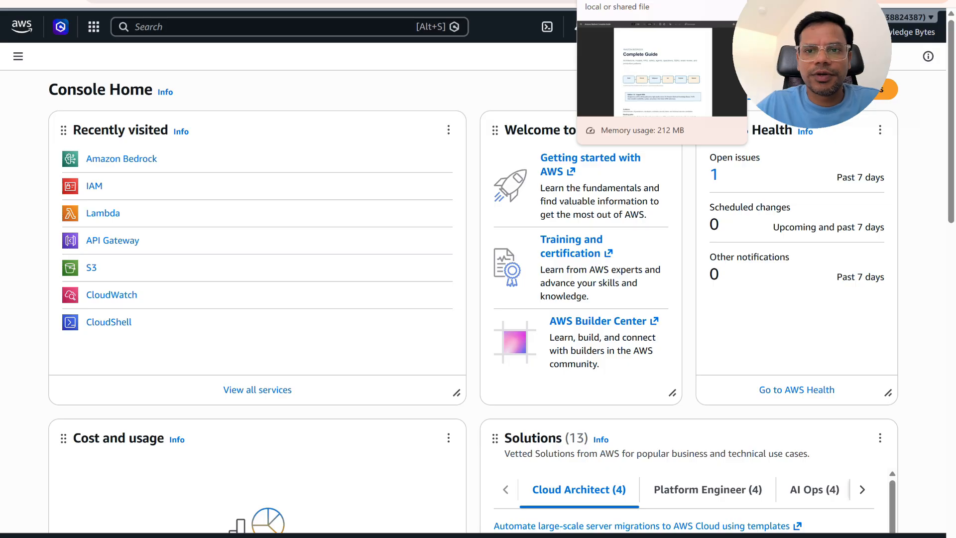
Switch to the Amazon Bedrock Complete Guide PDF and read its cover and "How to use this guide" page.
{"action": "left_click", "coordinate": [622, 3]}
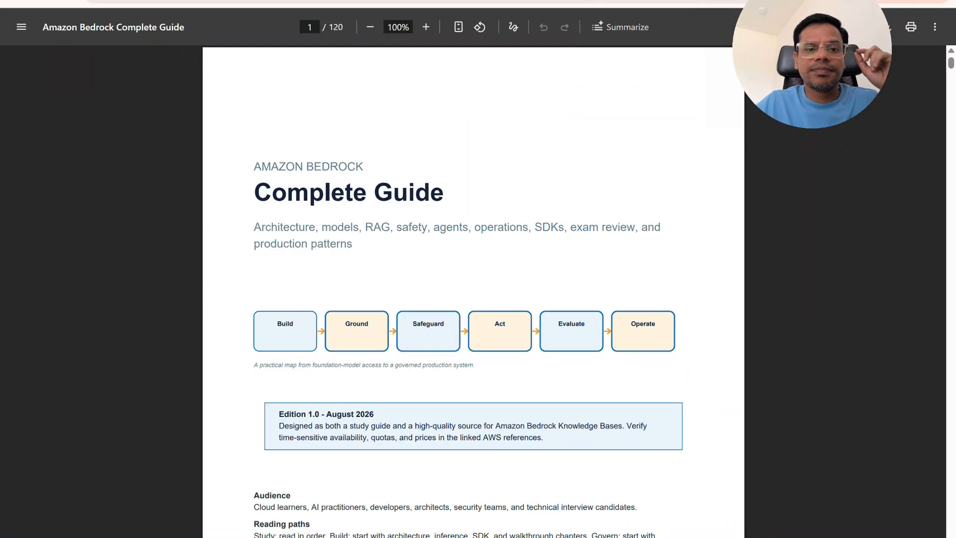
{"action": "scroll", "coordinate": [473, 289], "scroll_direction": "down", "scroll_amount": 3}
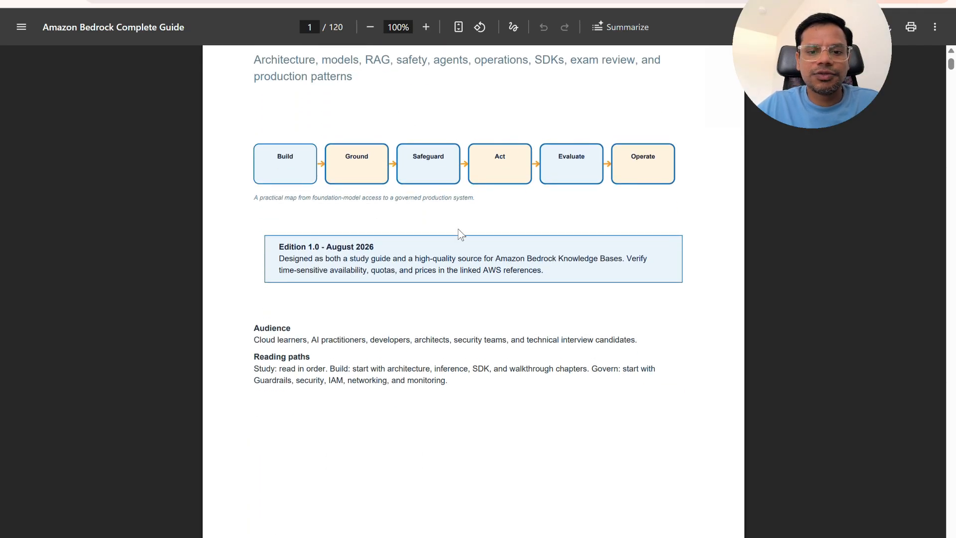
{"action": "scroll", "coordinate": [459, 235], "scroll_direction": "down", "scroll_amount": 3}
{"action": "scroll", "coordinate": [461, 235], "scroll_direction": "down", "scroll_amount": 5}
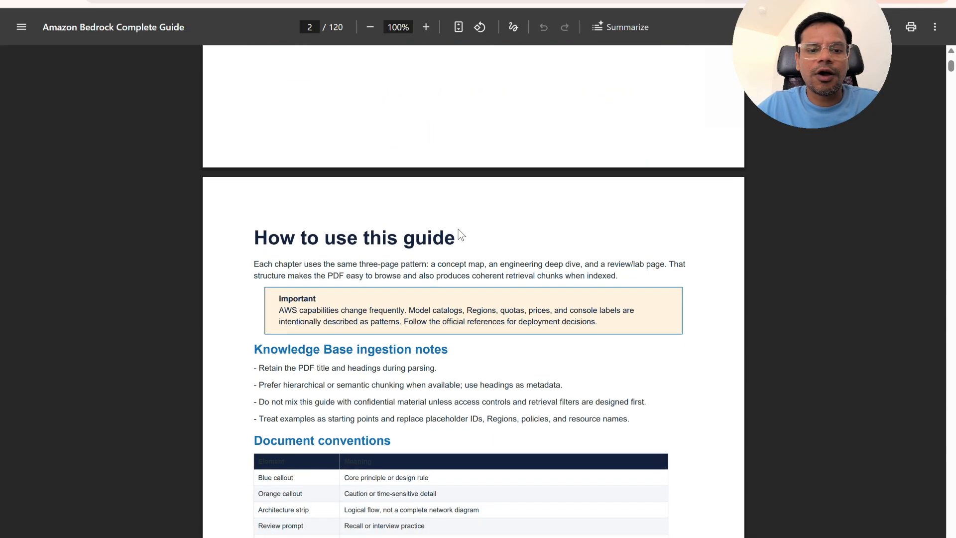
{"action": "scroll", "coordinate": [461, 234], "scroll_direction": "down", "scroll_amount": 1}
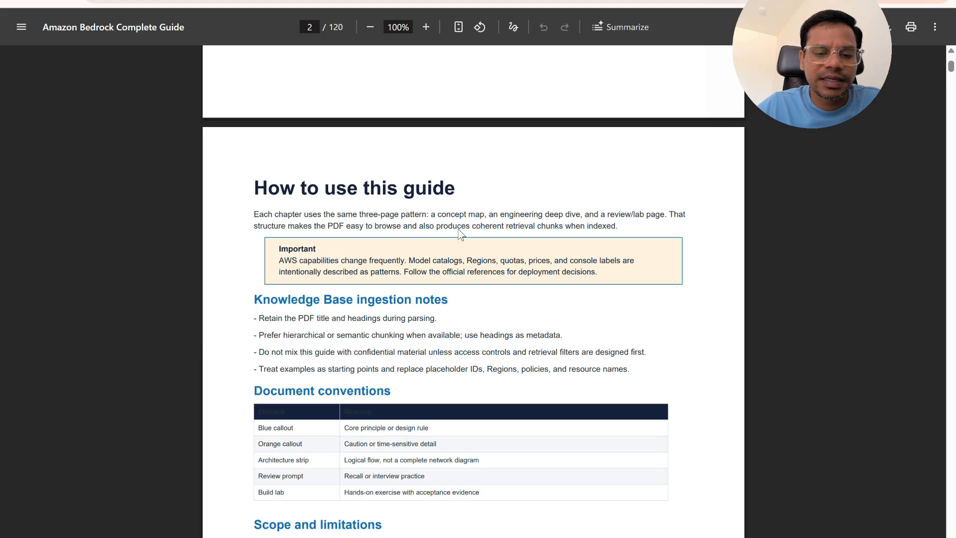
{"action": "scroll", "coordinate": [459, 233], "scroll_direction": "down", "scroll_amount": 1}
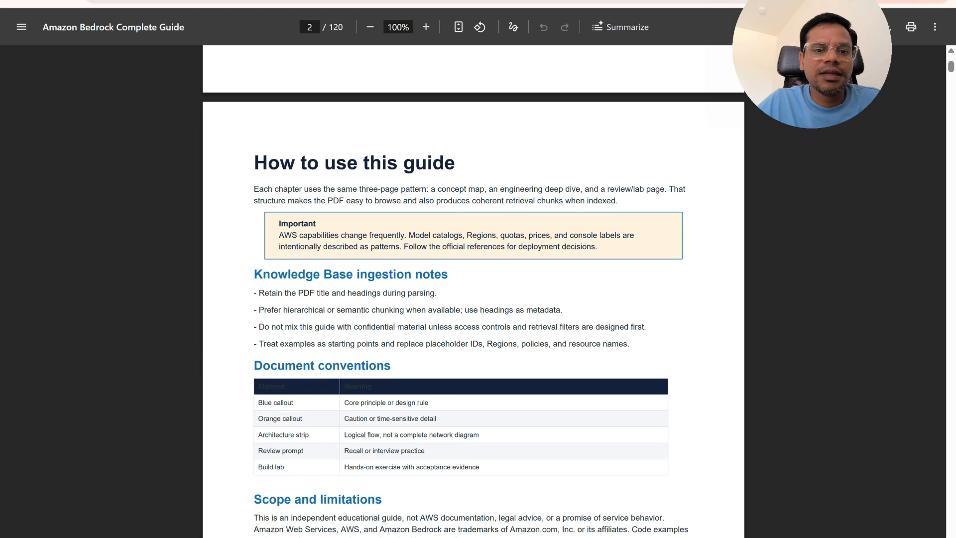
{"action": "scroll", "coordinate": [473, 292], "scroll_direction": "down", "scroll_amount": 8}
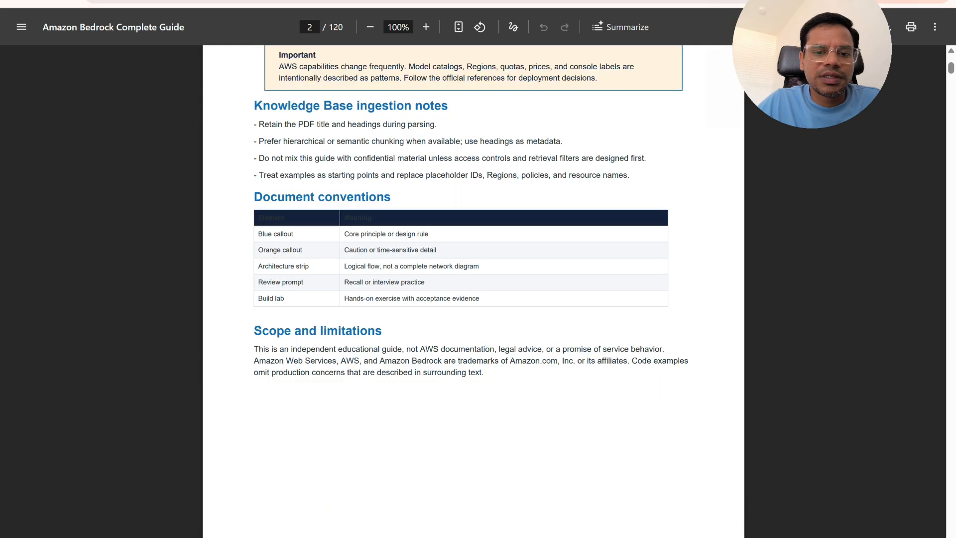
{"action": "scroll", "coordinate": [510, 274], "scroll_direction": "down", "scroll_amount": 2}
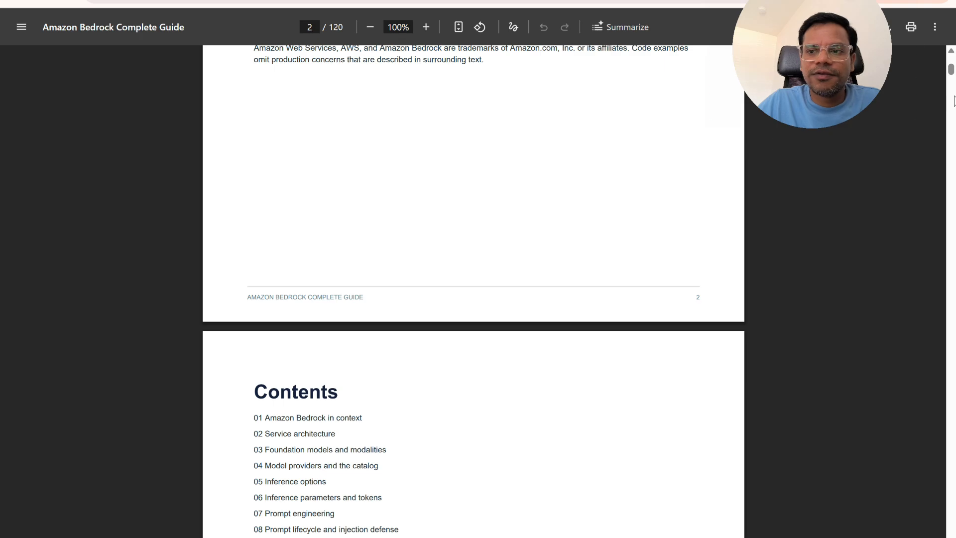
Look through the guide's contents list and its opening chapters, from Amazon Bedrock in context to Service architecture.
{"action": "scroll", "coordinate": [503, 438], "scroll_direction": "down", "scroll_amount": 10}
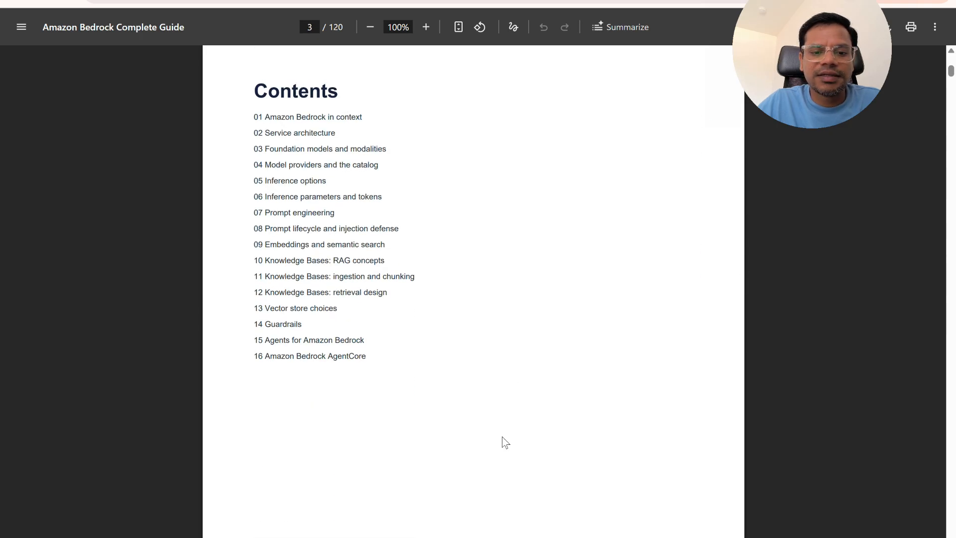
{"action": "scroll", "coordinate": [502, 436], "scroll_direction": "down", "scroll_amount": 10}
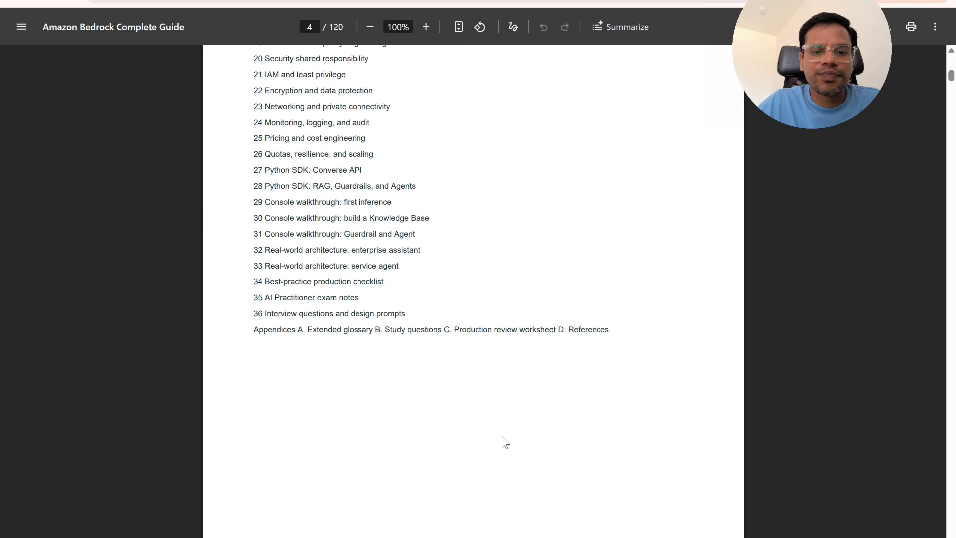
{"action": "scroll", "coordinate": [502, 436], "scroll_direction": "down", "scroll_amount": 6}
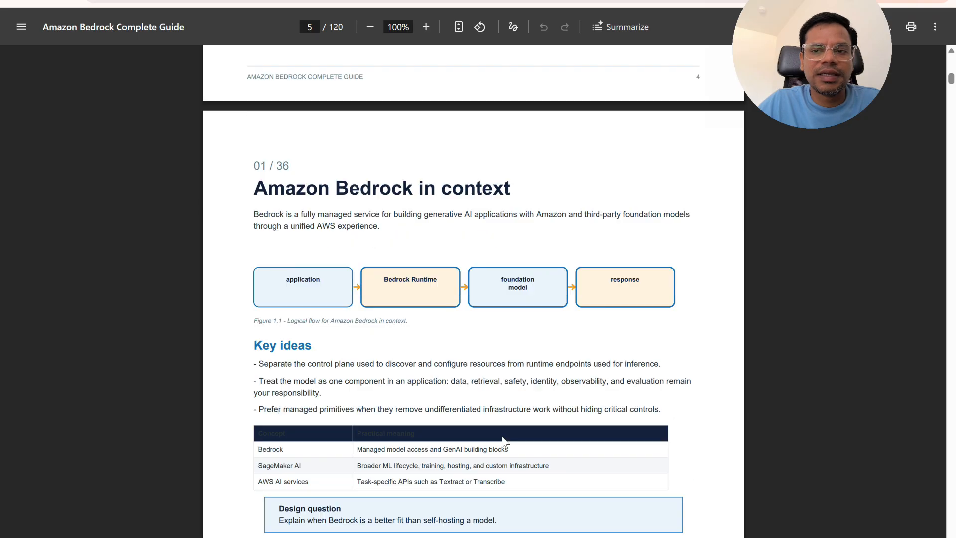
{"action": "scroll", "coordinate": [502, 437], "scroll_direction": "down", "scroll_amount": 15}
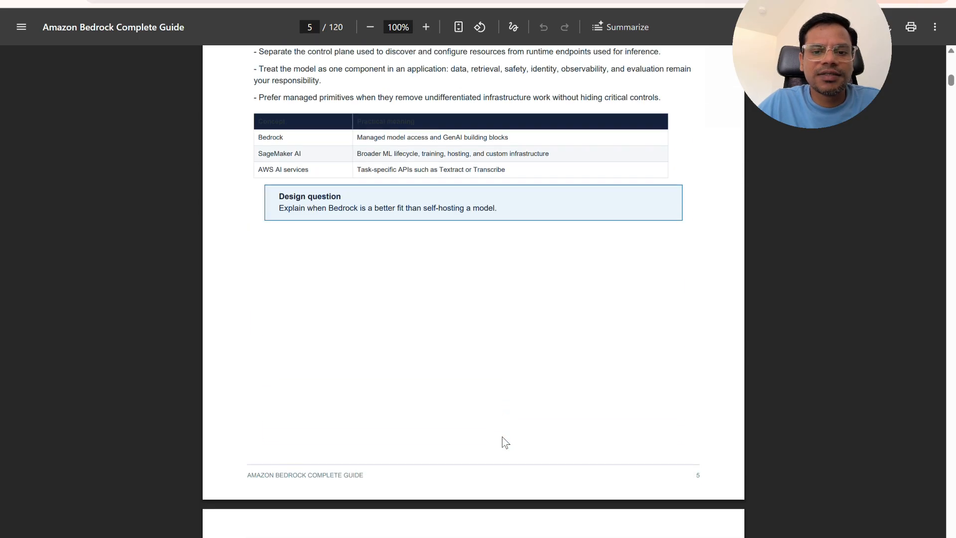
{"action": "scroll", "coordinate": [503, 438], "scroll_direction": "down", "scroll_amount": 15}
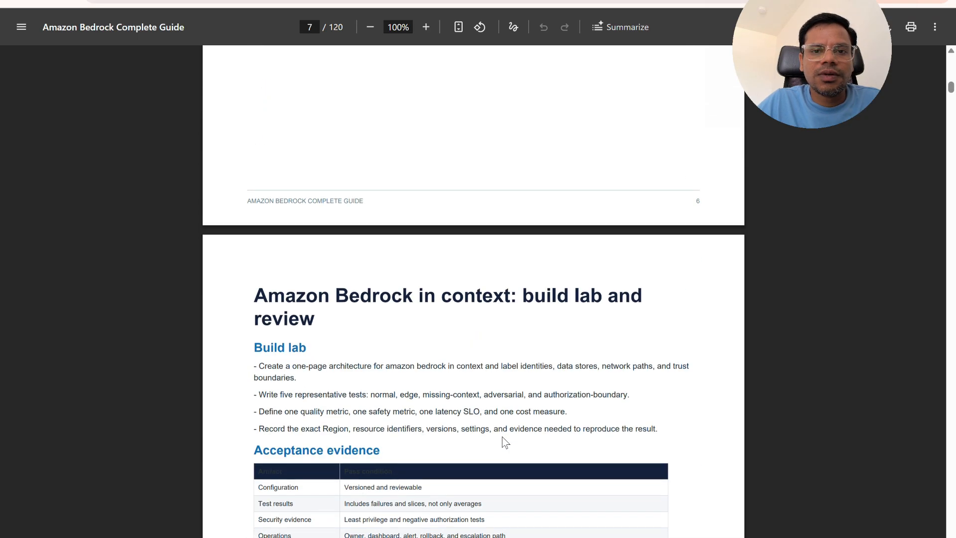
{"action": "scroll", "coordinate": [502, 436], "scroll_direction": "down", "scroll_amount": 15}
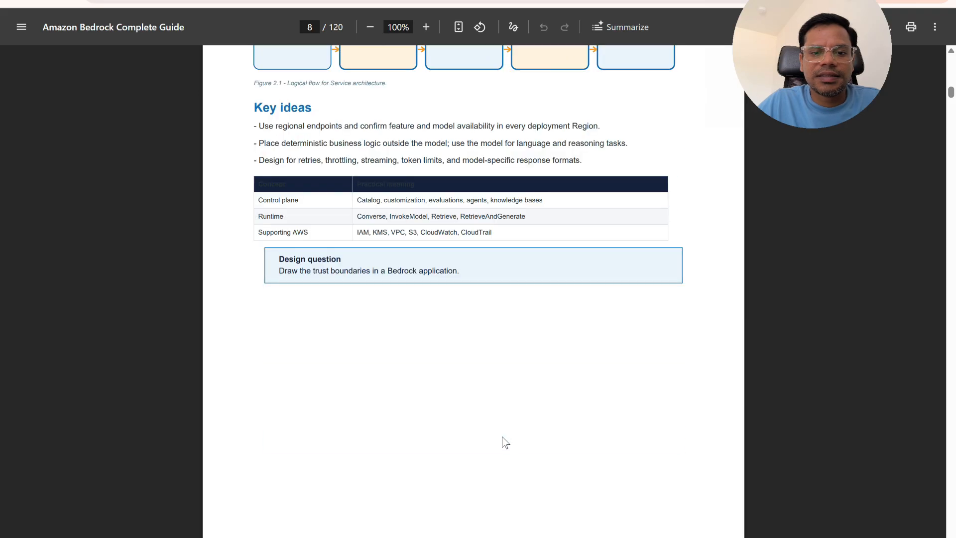
Finish skimming the guide's Service architecture chapter, and review the architecture and Build Map slides in the Knowledge Bytes live demo guide PDF.
{"action": "scroll", "coordinate": [502, 436], "scroll_direction": "down", "scroll_amount": 10}
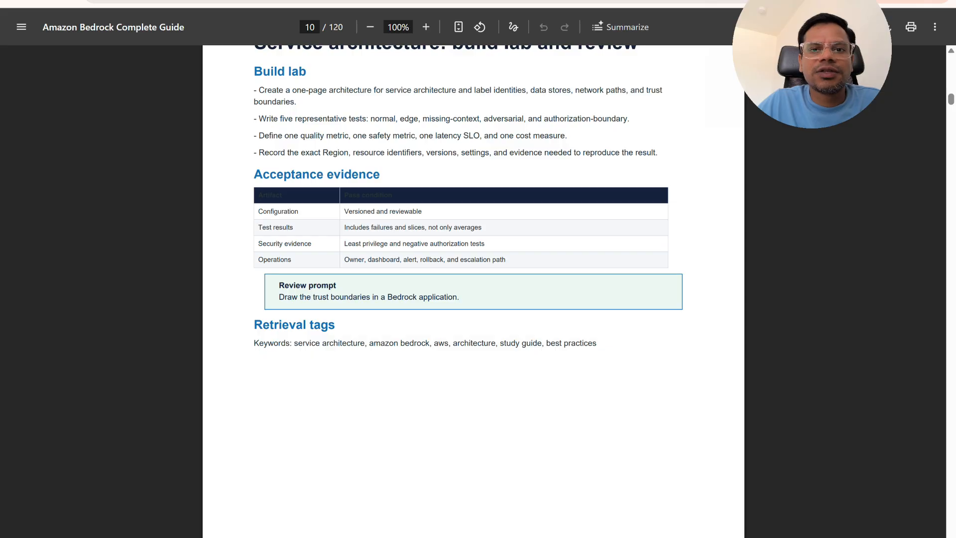
{"action": "key", "text": "ctrl+Tab"}
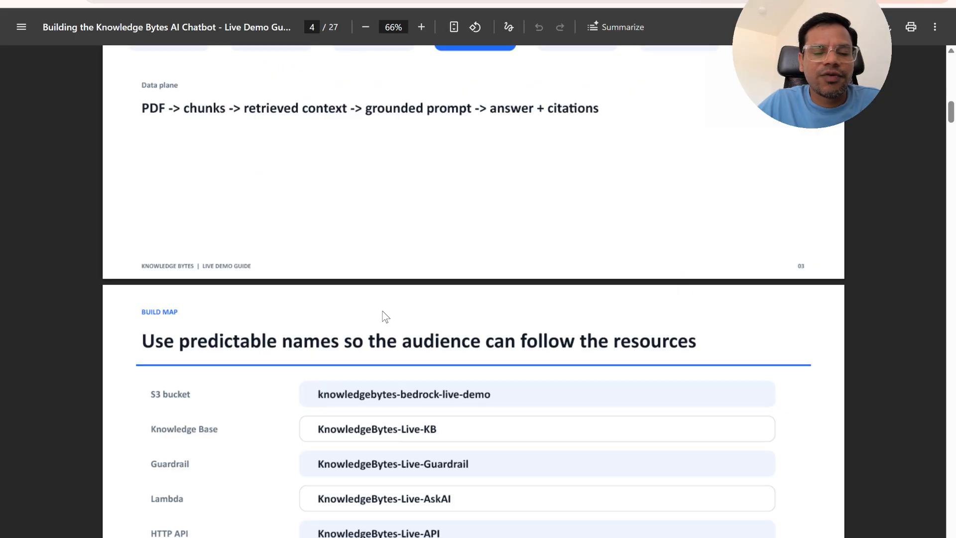
{"action": "scroll", "coordinate": [385, 316], "scroll_direction": "up", "scroll_amount": 3}
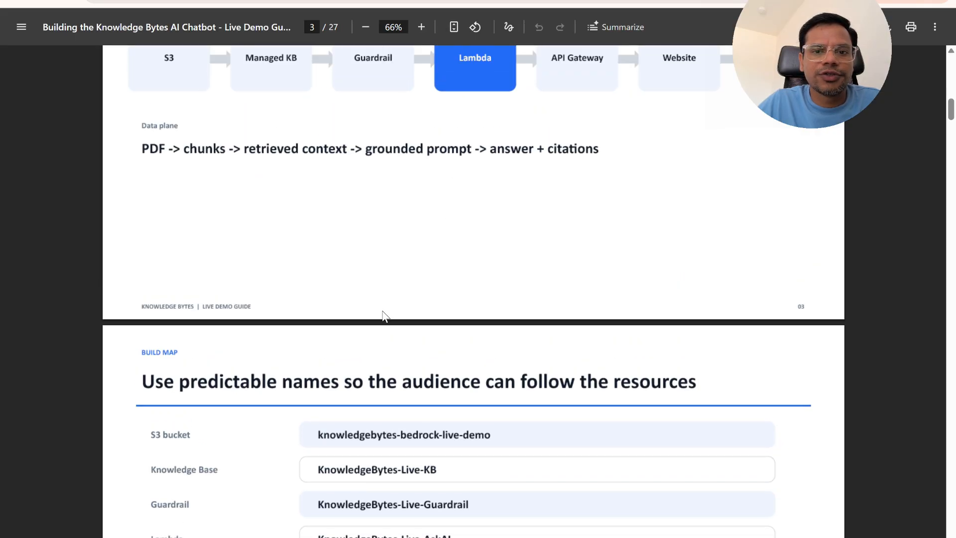
{"action": "scroll", "coordinate": [385, 317], "scroll_direction": "up", "scroll_amount": 2}
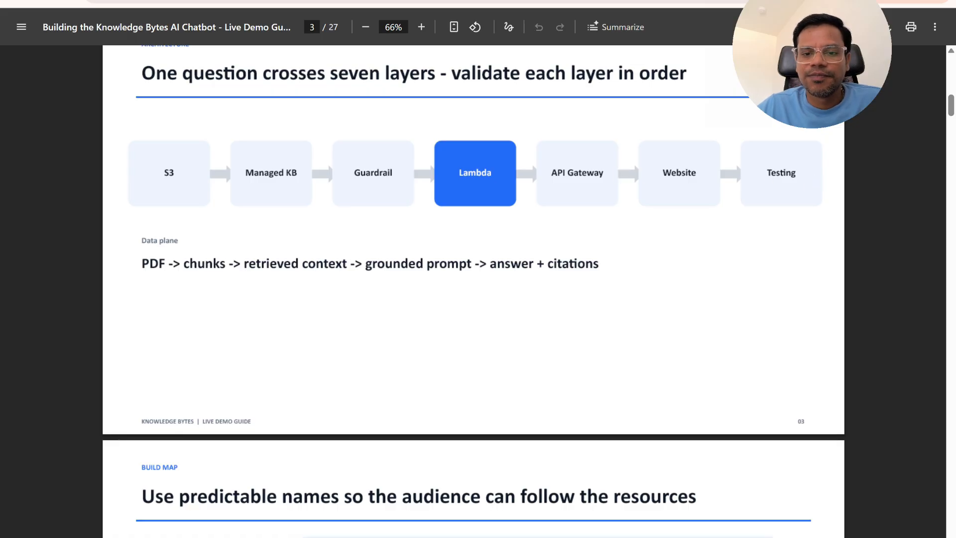
{"action": "scroll", "coordinate": [569, 189], "scroll_direction": "down", "scroll_amount": 1}
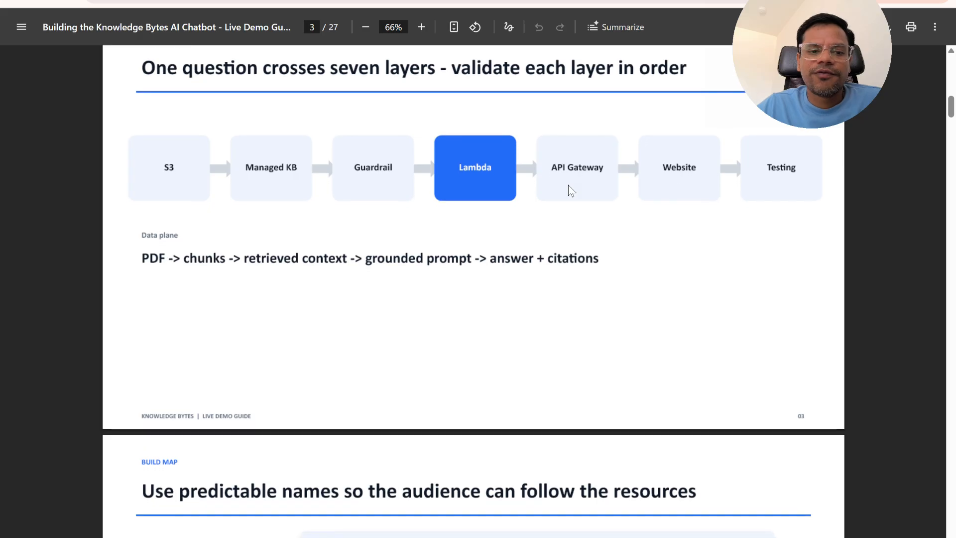
{"action": "scroll", "coordinate": [571, 191], "scroll_direction": "down", "scroll_amount": 1}
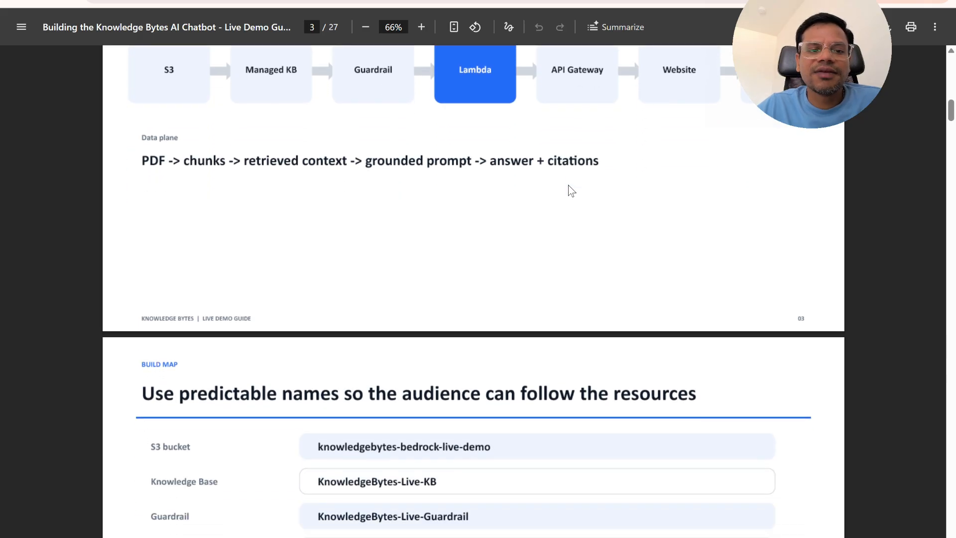
{"action": "scroll", "coordinate": [571, 191], "scroll_direction": "down", "scroll_amount": 2}
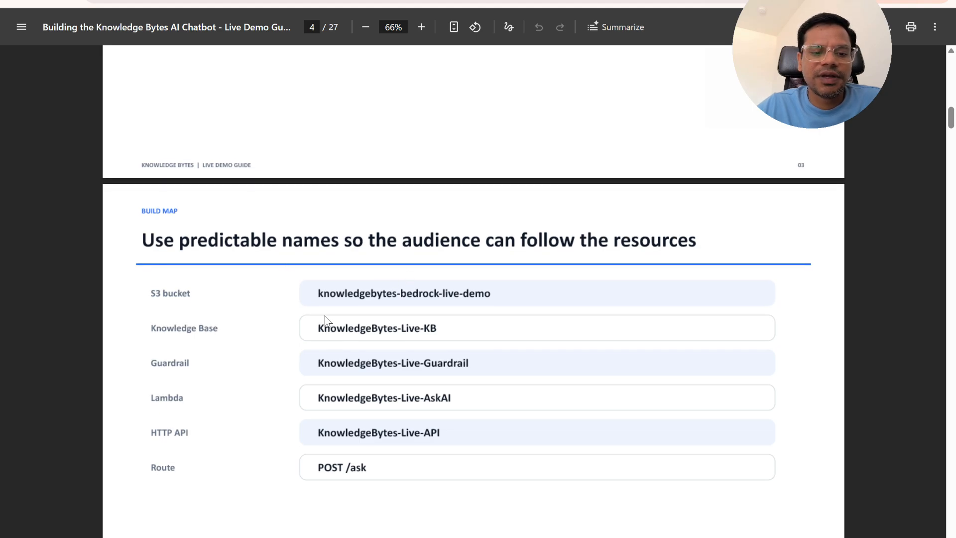
{"action": "scroll", "coordinate": [325, 318], "scroll_direction": "down", "scroll_amount": 1}
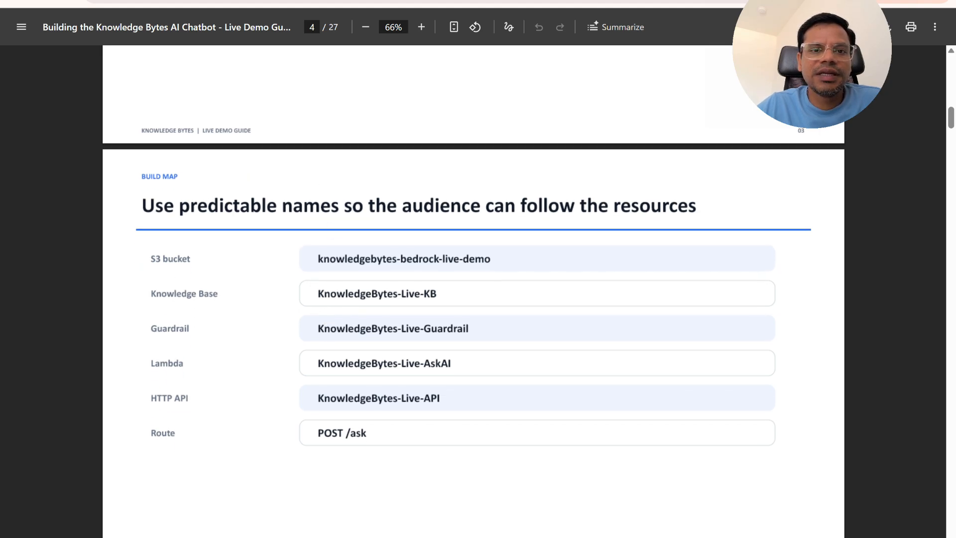
Switch to the AWS console, find the S3 service and start creating a new bucket.
{"action": "key", "text": "ctrl+Tab"}
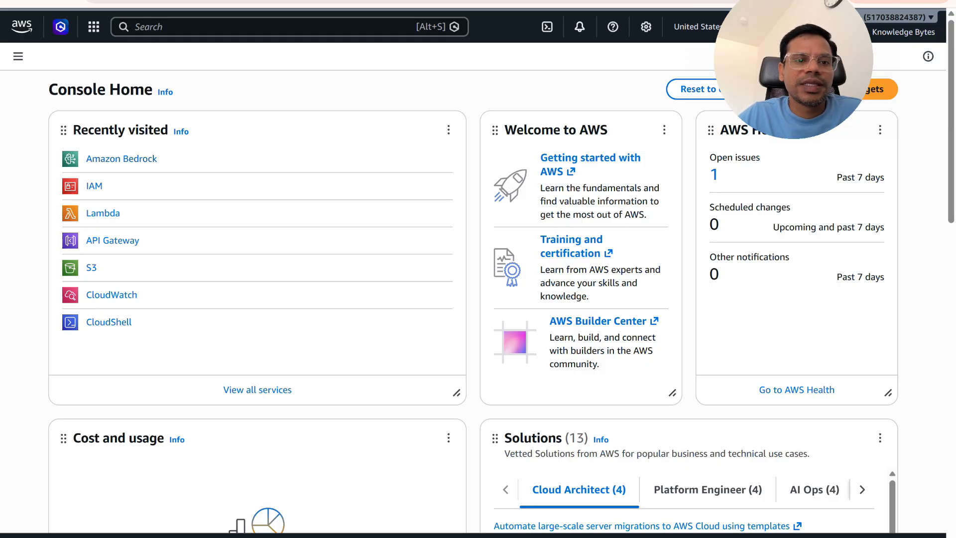
{"action": "left_click", "coordinate": [144, 27]}
{"action": "type", "text": "S3"}
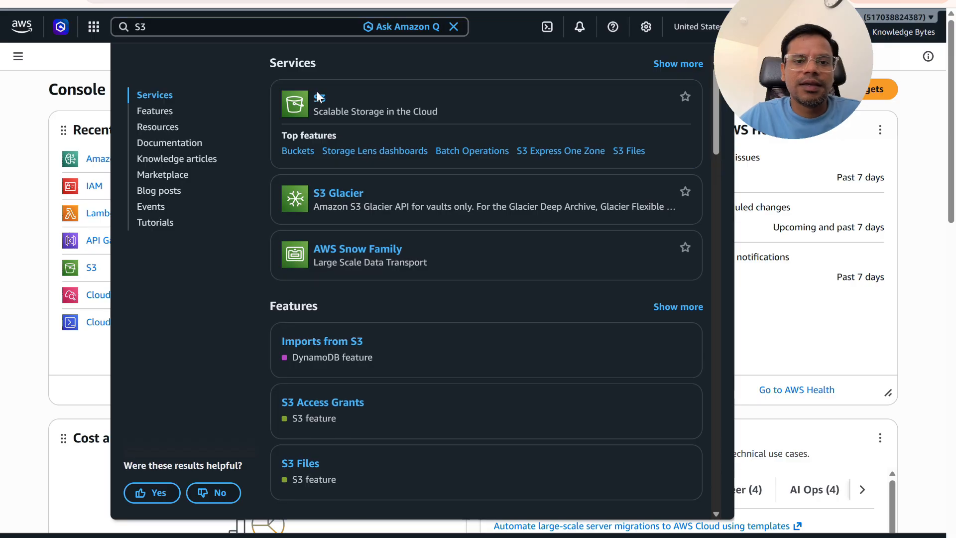
{"action": "left_click", "coordinate": [319, 100]}
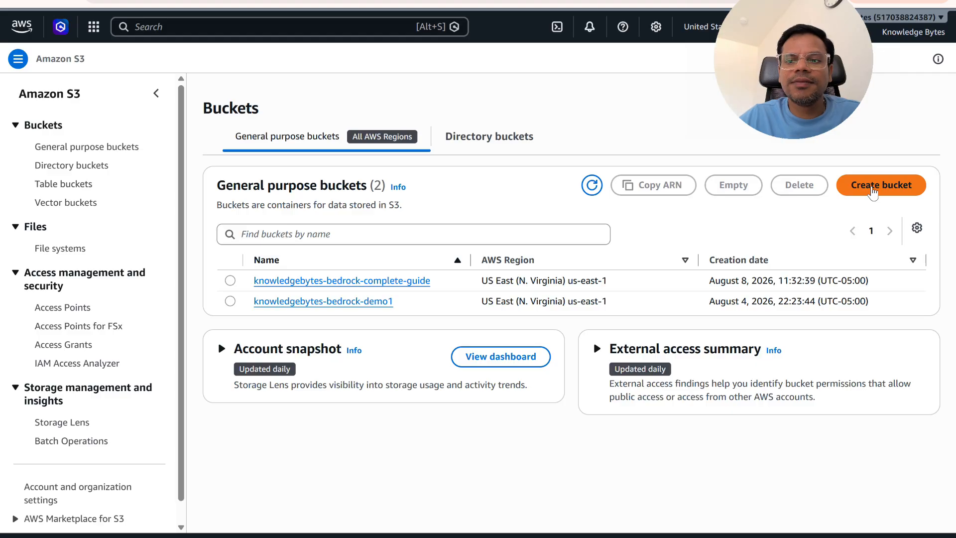
{"action": "left_click", "coordinate": [877, 190]}
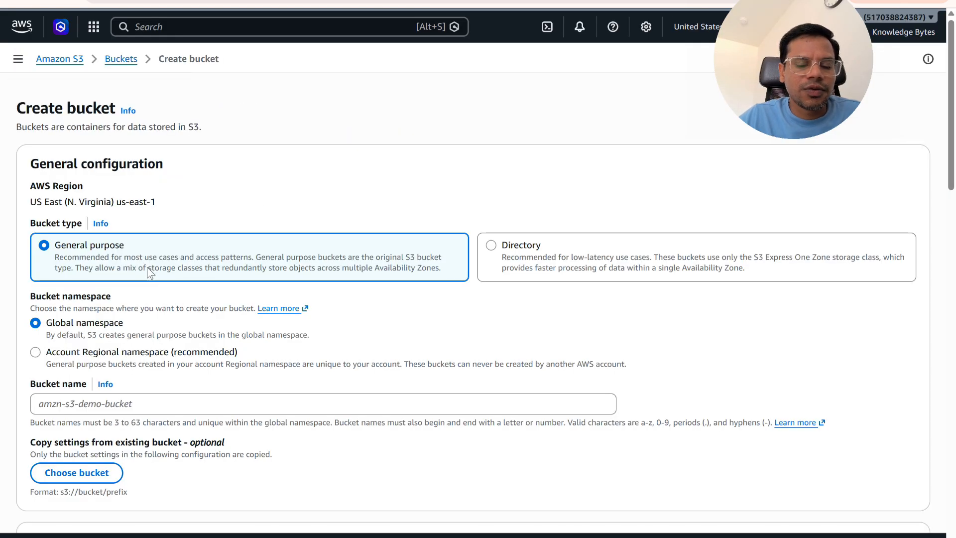
Name the bucket knowledgebytes-bedrock-live-demo, copying the S3 bucket name from the live demo guide's Build Map slide.
{"action": "scroll", "coordinate": [148, 269], "scroll_direction": "down", "scroll_amount": 1}
{"action": "scroll", "coordinate": [151, 273], "scroll_direction": "down", "scroll_amount": 3}
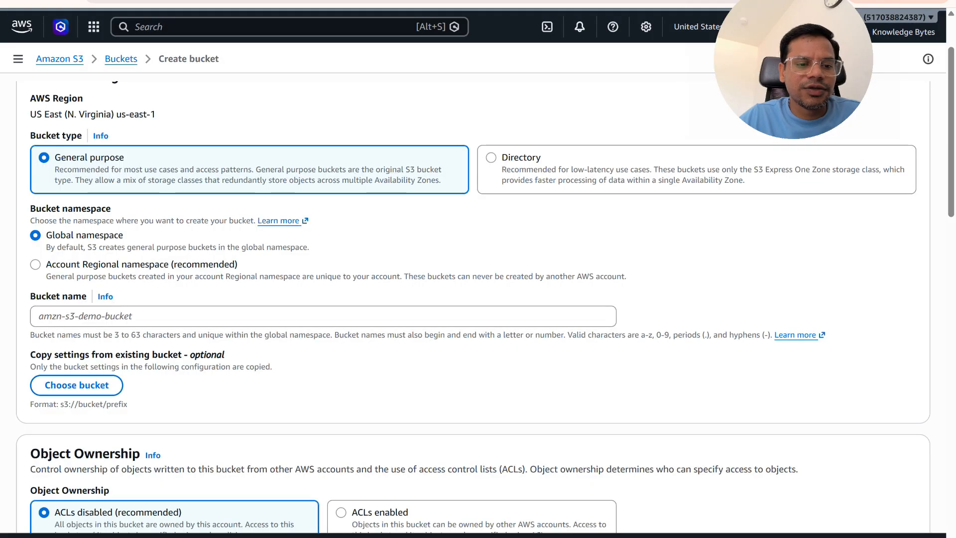
{"action": "left_click", "coordinate": [120, 315]}
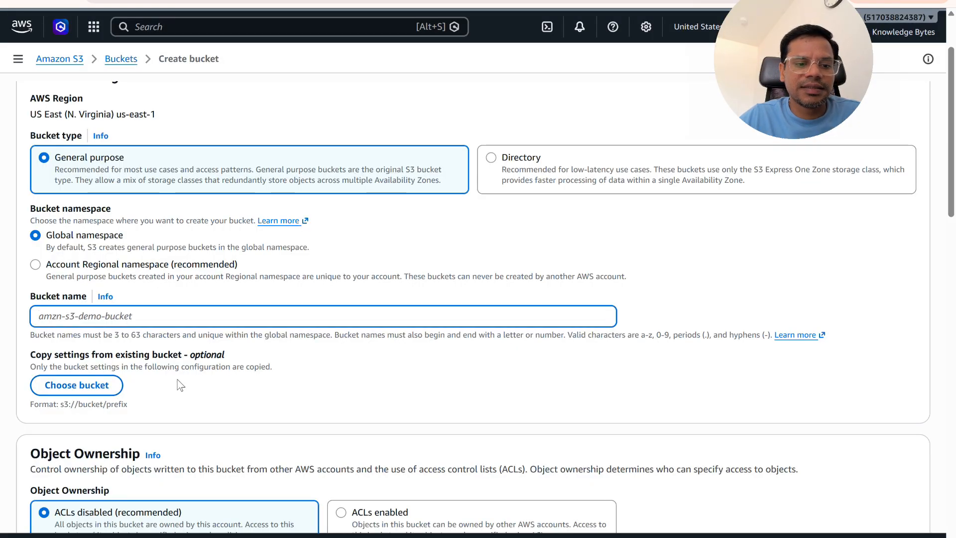
{"action": "scroll", "coordinate": [183, 386], "scroll_direction": "down", "scroll_amount": 1}
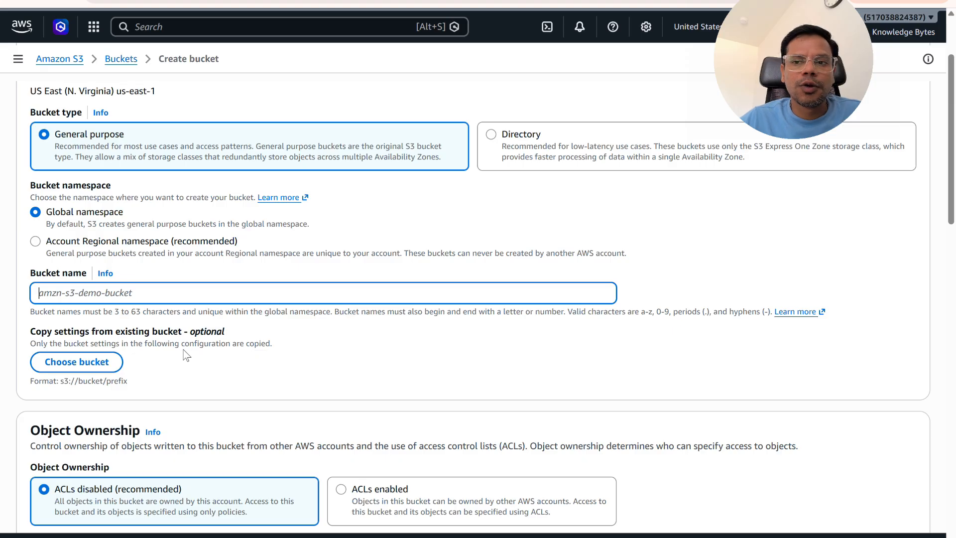
{"action": "scroll", "coordinate": [185, 355], "scroll_direction": "down", "scroll_amount": 1}
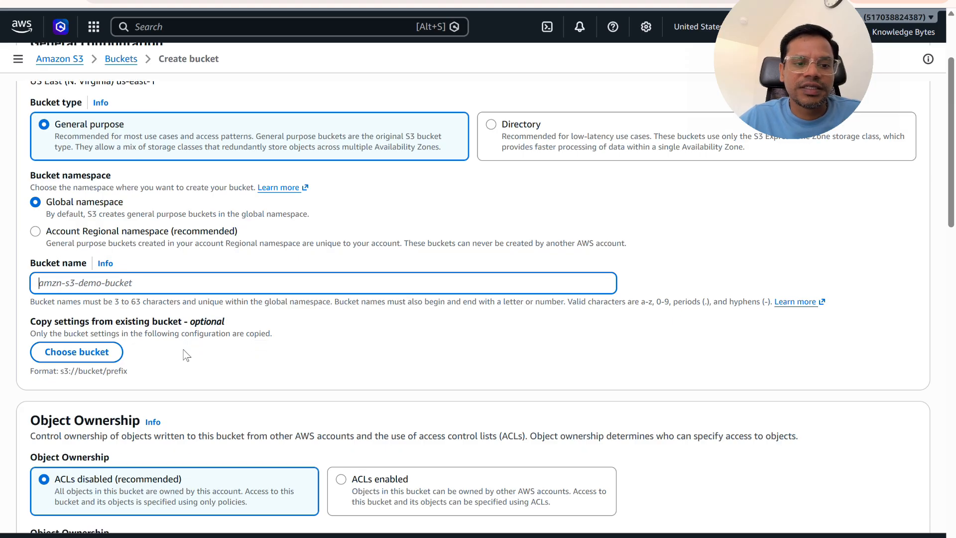
{"action": "left_click", "coordinate": [365, 0]}
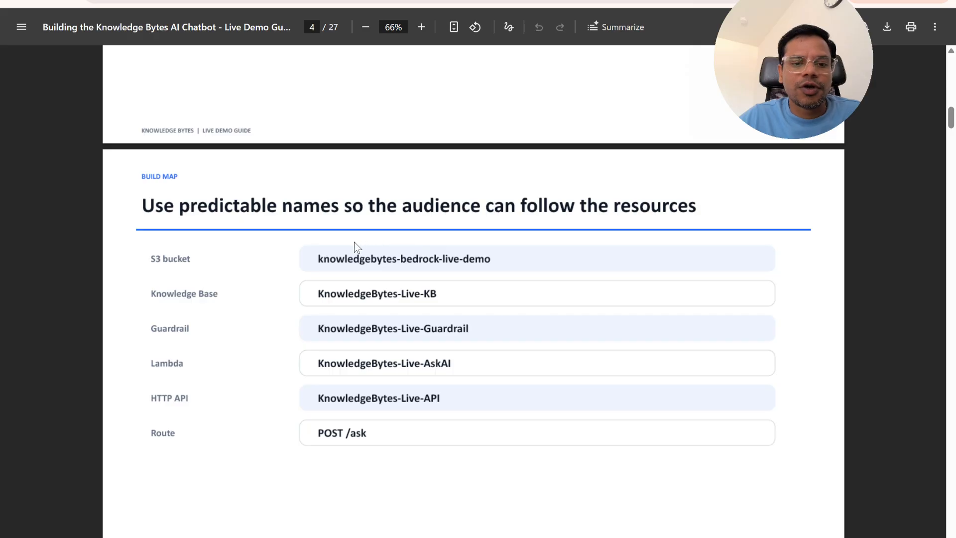
{"action": "left_click_drag", "start_coordinate": [317, 259], "coordinate": [507, 263]}
{"action": "key", "text": "ctrl+c"}
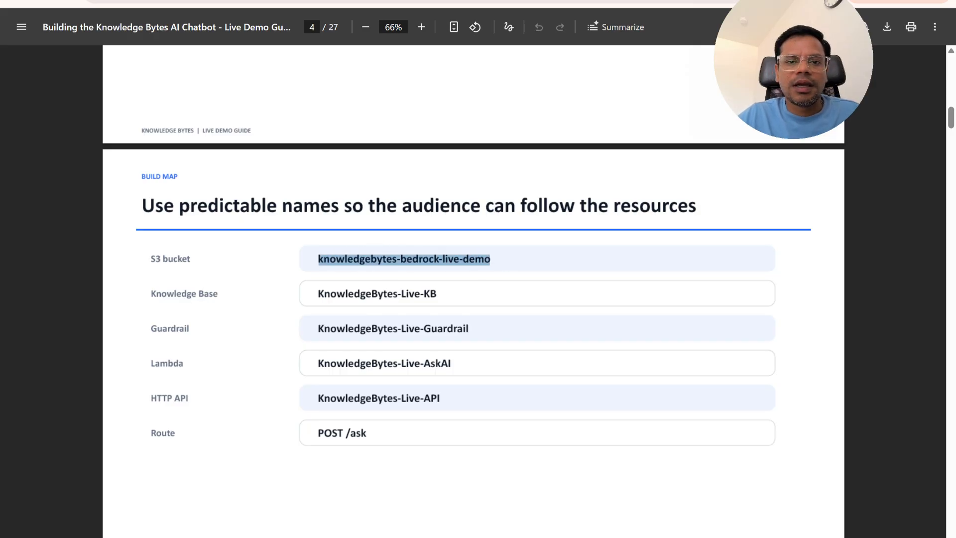
{"action": "key", "text": "ctrl+Tab"}
{"action": "key", "text": "ctrl+v"}
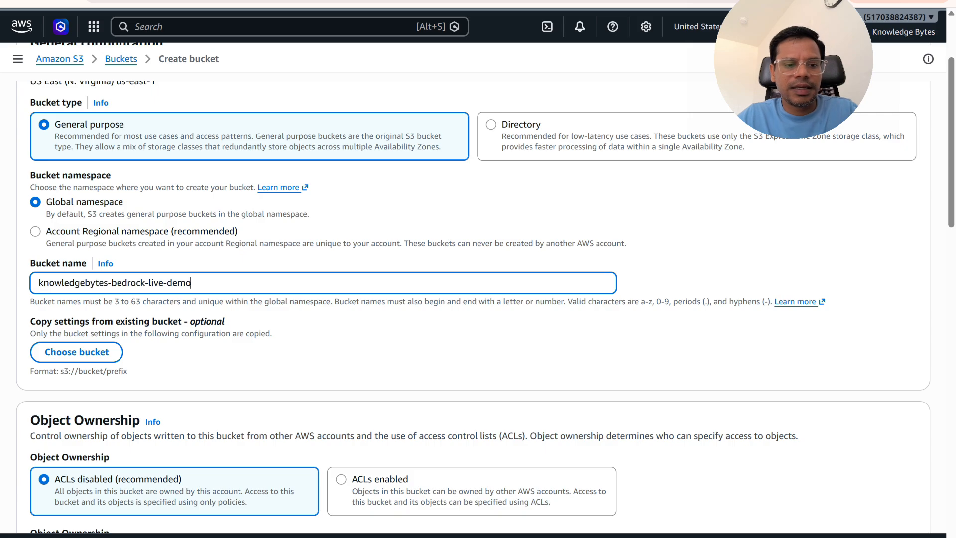
{"action": "key", "text": "ctrl+shift+Tab"}
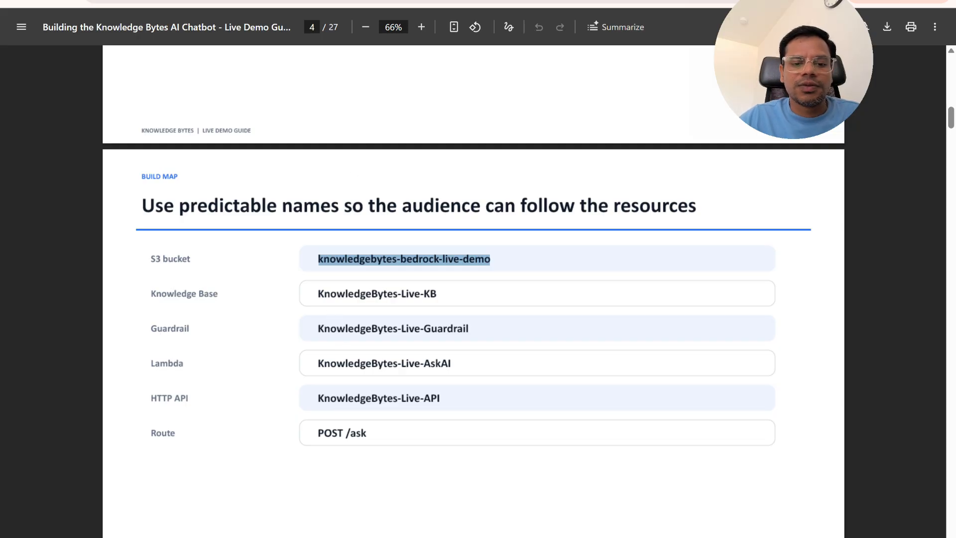
{"action": "left_click", "coordinate": [299, 2]}
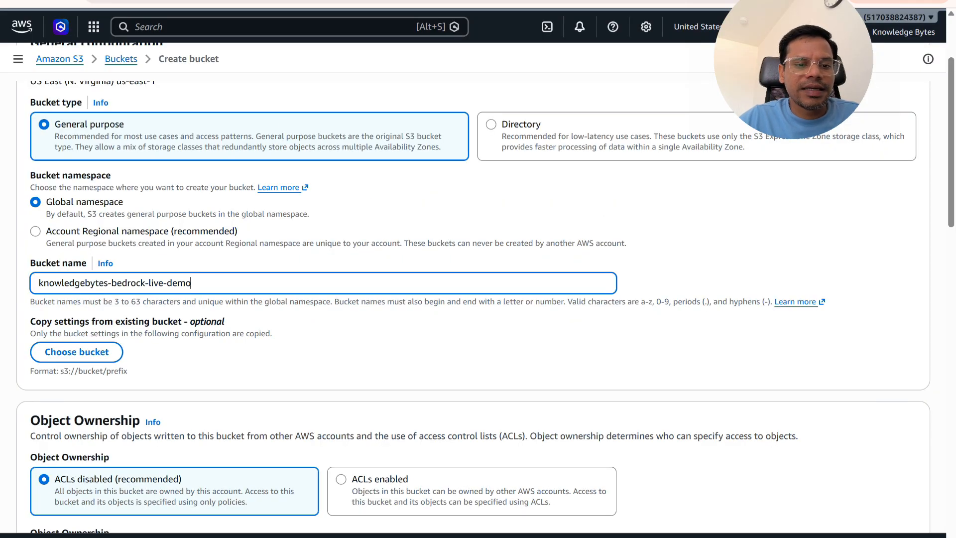
Look at the existing buckets offered for copying settings, and close the list without choosing one.
{"action": "scroll", "coordinate": [203, 287], "scroll_direction": "down", "scroll_amount": 2}
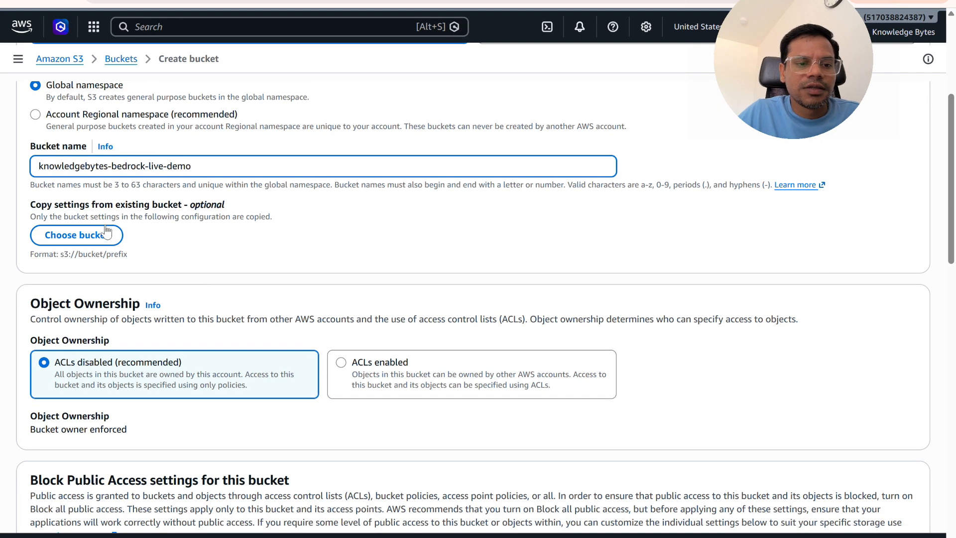
{"action": "left_click", "coordinate": [106, 234]}
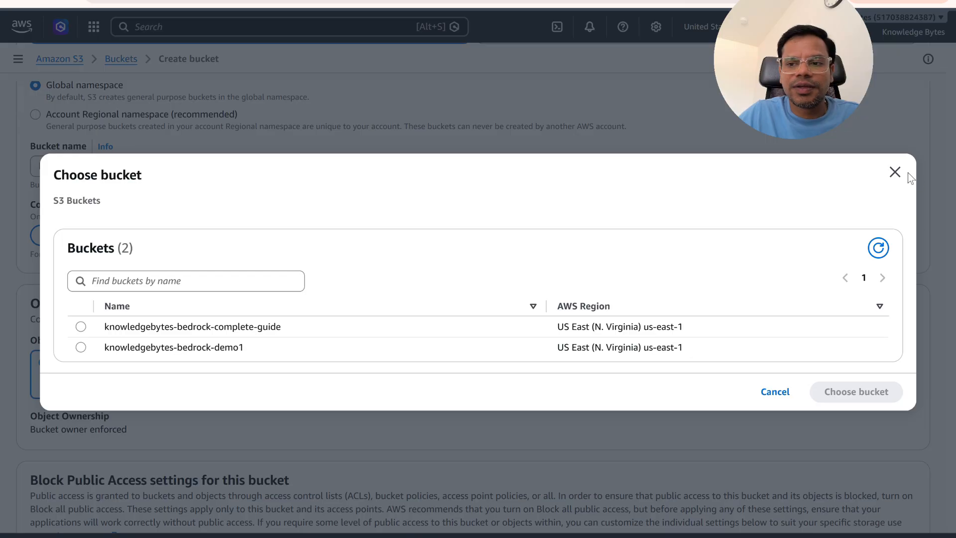
{"action": "left_click", "coordinate": [895, 172]}
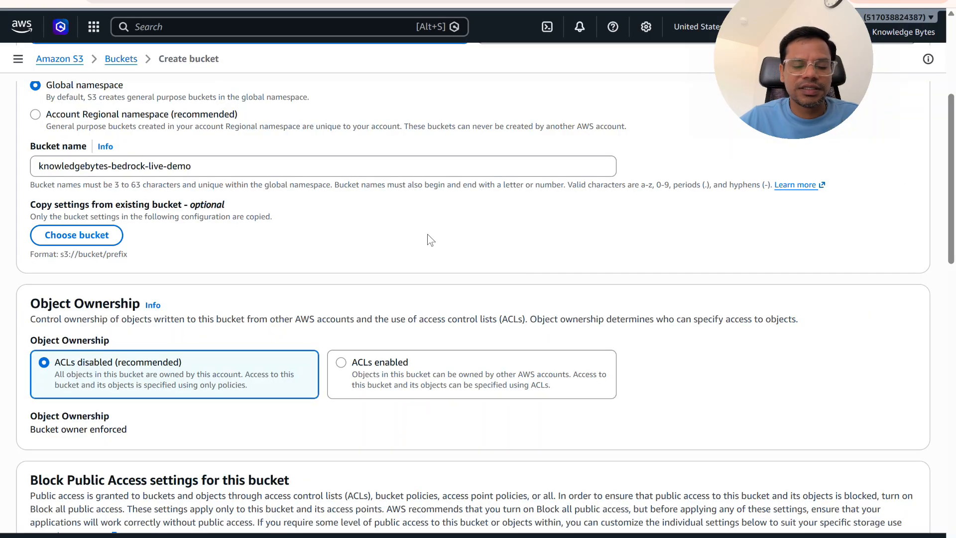
Create the bucket with the default ownership, Block Public Access, versioning and encryption settings.
{"action": "scroll", "coordinate": [429, 238], "scroll_direction": "down", "scroll_amount": 3}
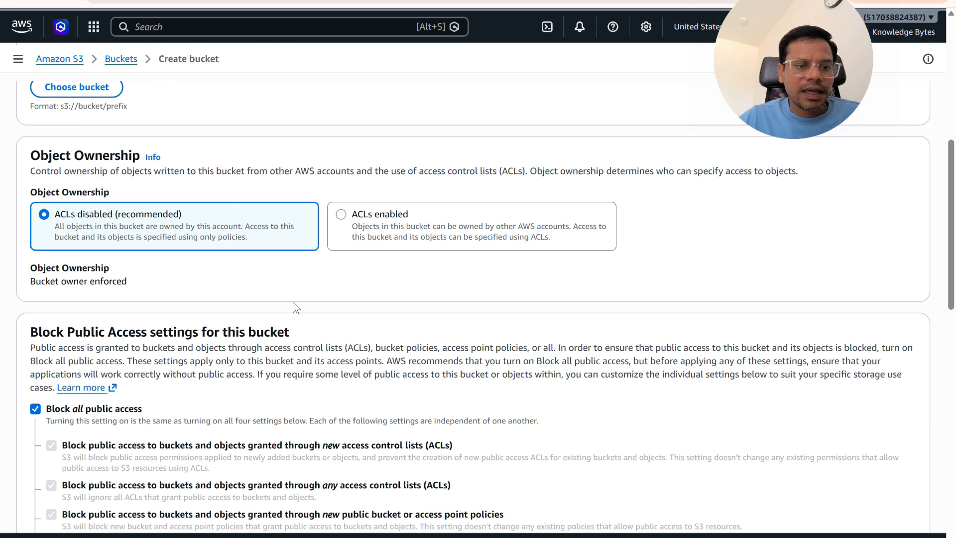
{"action": "scroll", "coordinate": [294, 306], "scroll_direction": "down", "scroll_amount": 8}
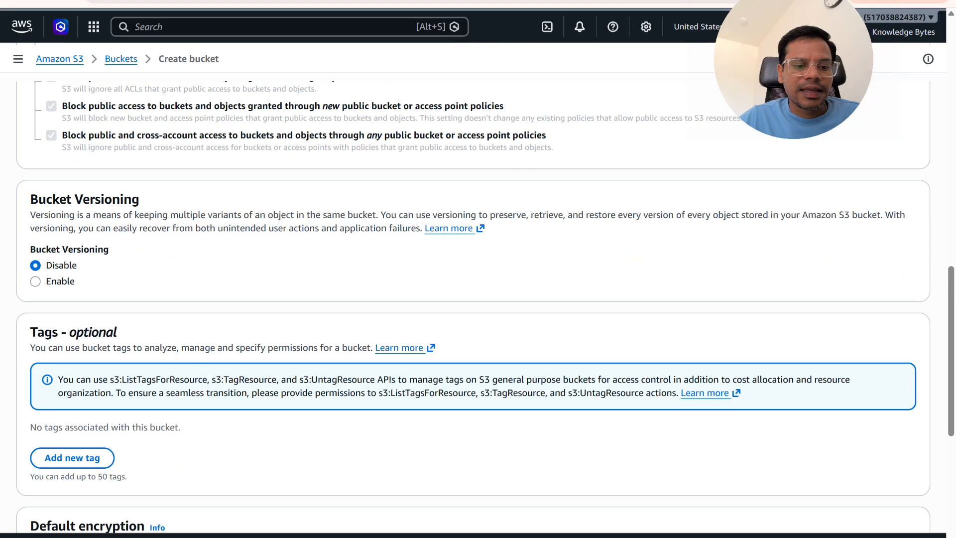
{"action": "scroll", "coordinate": [294, 306], "scroll_direction": "down", "scroll_amount": 7}
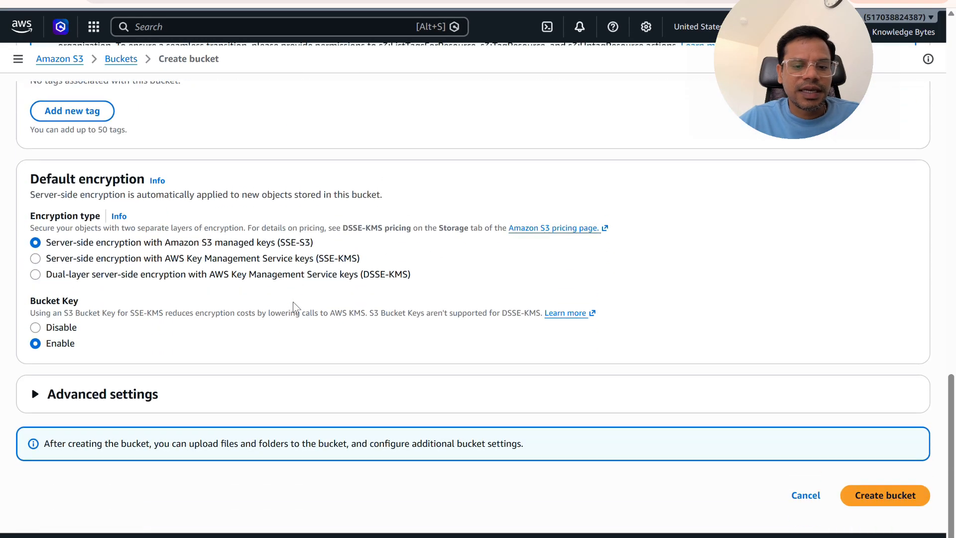
{"action": "left_click", "coordinate": [880, 496]}
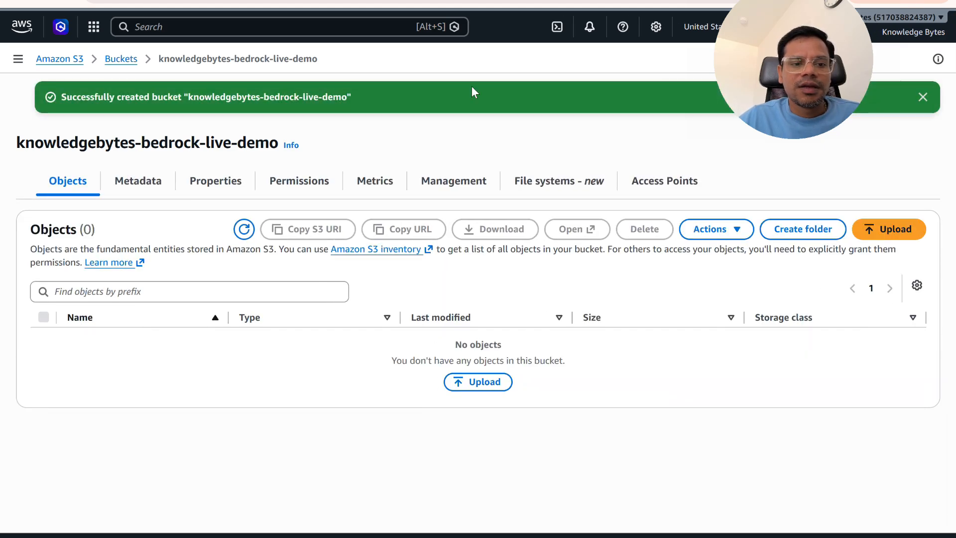
Read the S3 slide in the live demo guide for the folder and upload instructions, comparing it with the new bucket's page.
{"action": "left_click", "coordinate": [548, 1]}
{"action": "scroll", "coordinate": [411, 229], "scroll_direction": "down", "scroll_amount": 7}
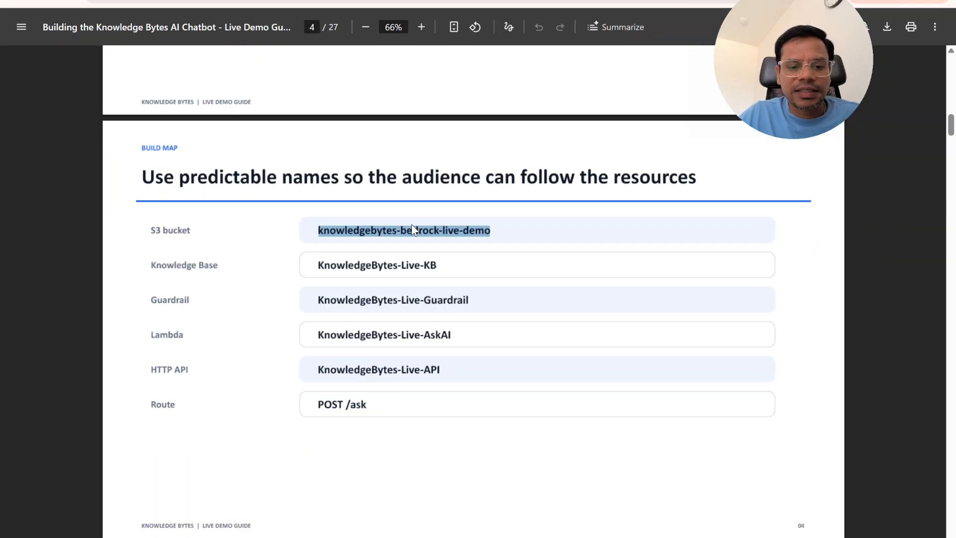
{"action": "scroll", "coordinate": [411, 229], "scroll_direction": "down", "scroll_amount": 2}
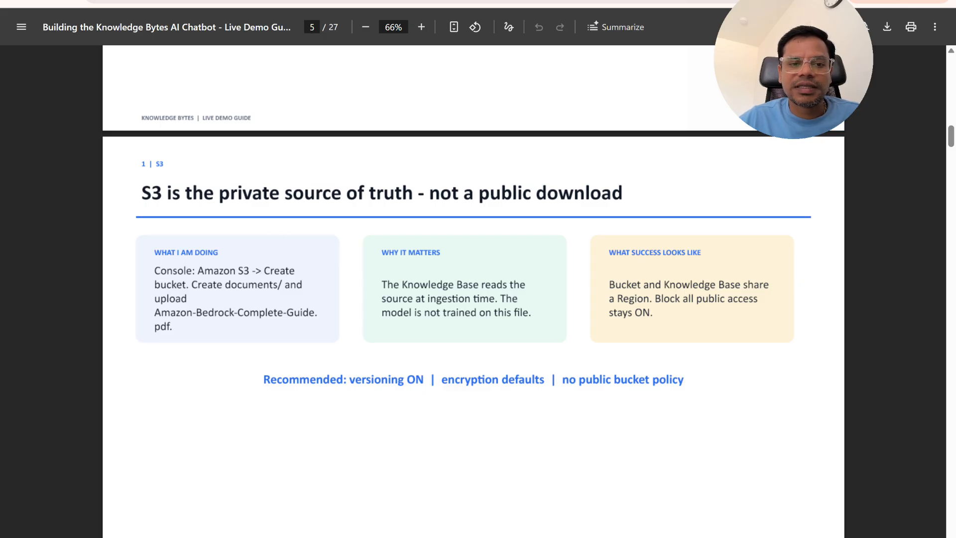
{"action": "left_click", "coordinate": [428, 1]}
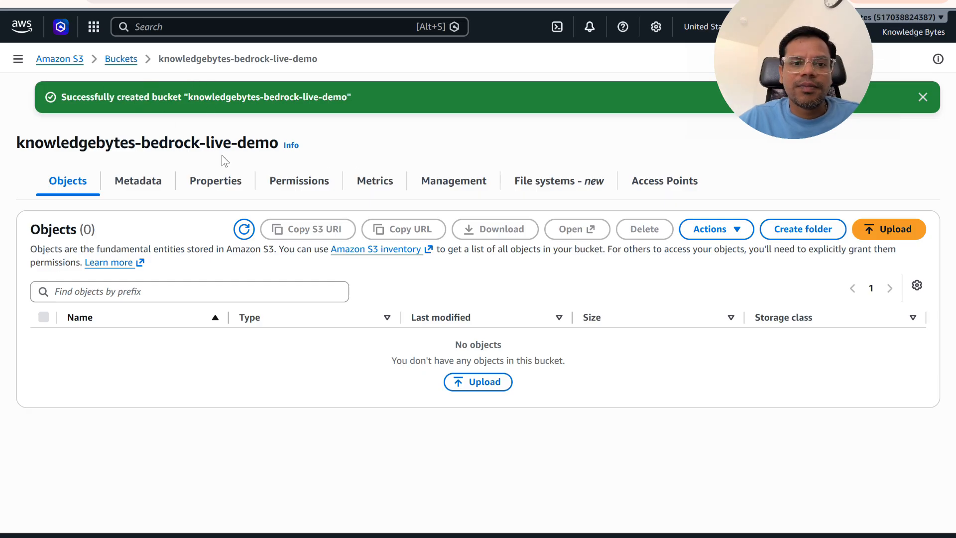
{"action": "key", "text": "ctrl+Tab"}
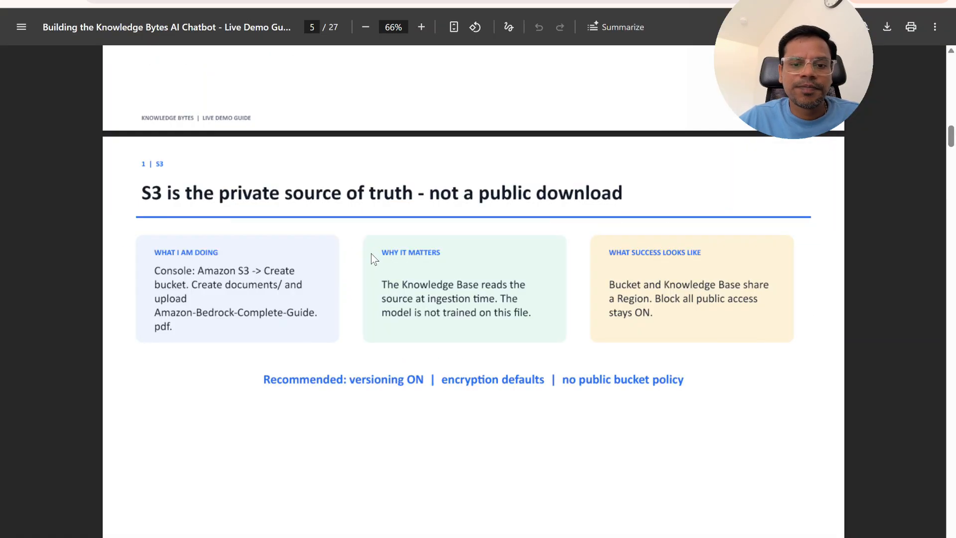
{"action": "scroll", "coordinate": [372, 254], "scroll_direction": "down", "scroll_amount": 2}
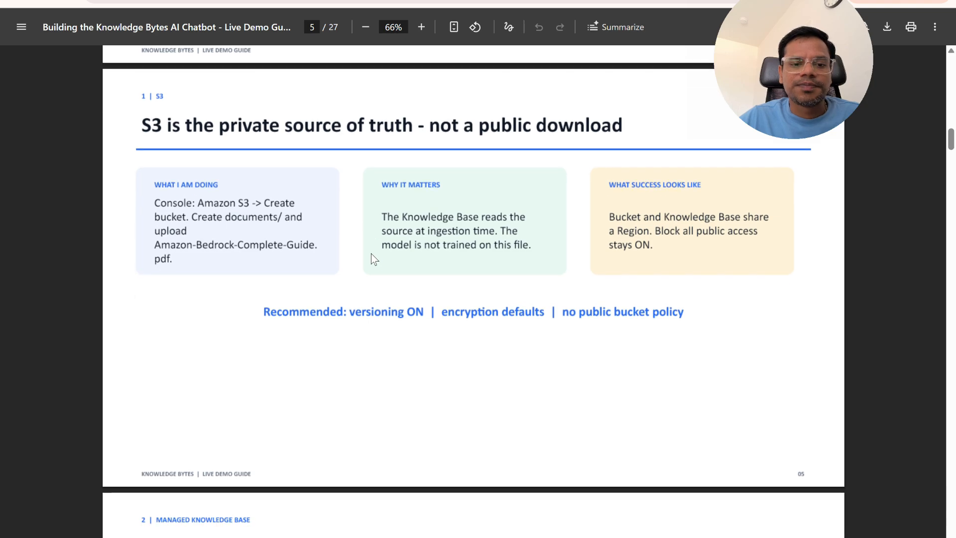
{"action": "scroll", "coordinate": [372, 254], "scroll_direction": "down", "scroll_amount": 1}
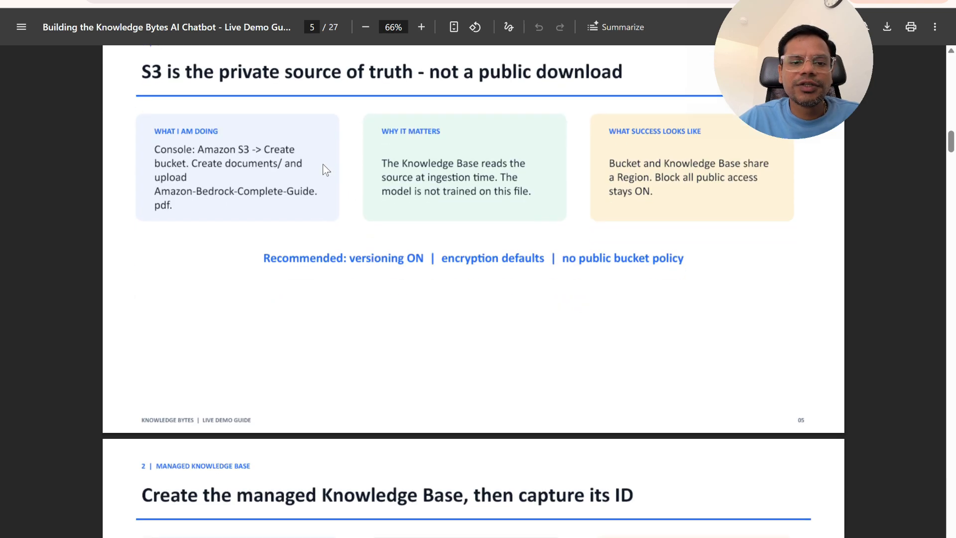
{"action": "scroll", "coordinate": [337, 234], "scroll_direction": "down", "scroll_amount": 1}
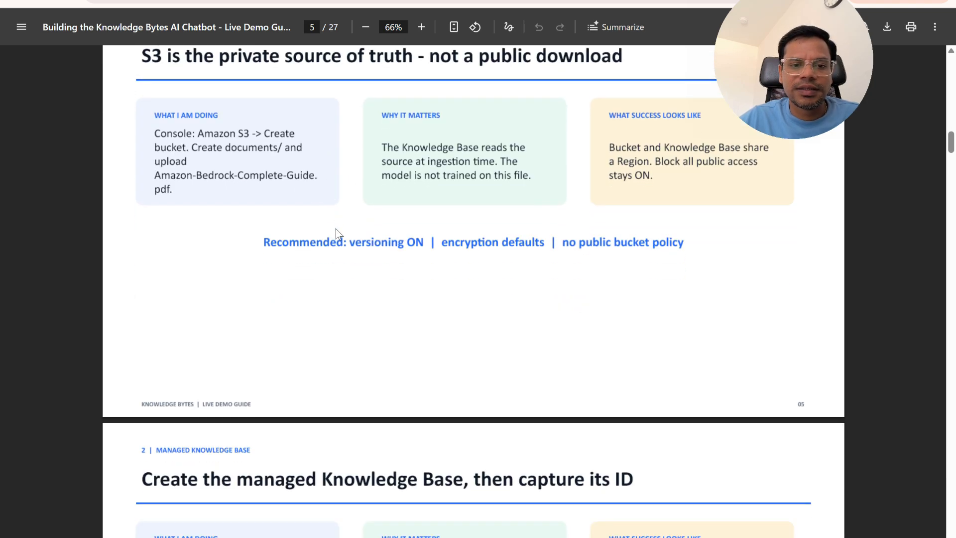
Create a folder named documents in the knowledgebytes-bedrock-live-demo bucket, as given in the guide's S3 slide, without specifying an encryption key.
{"action": "double_click", "coordinate": [251, 144]}
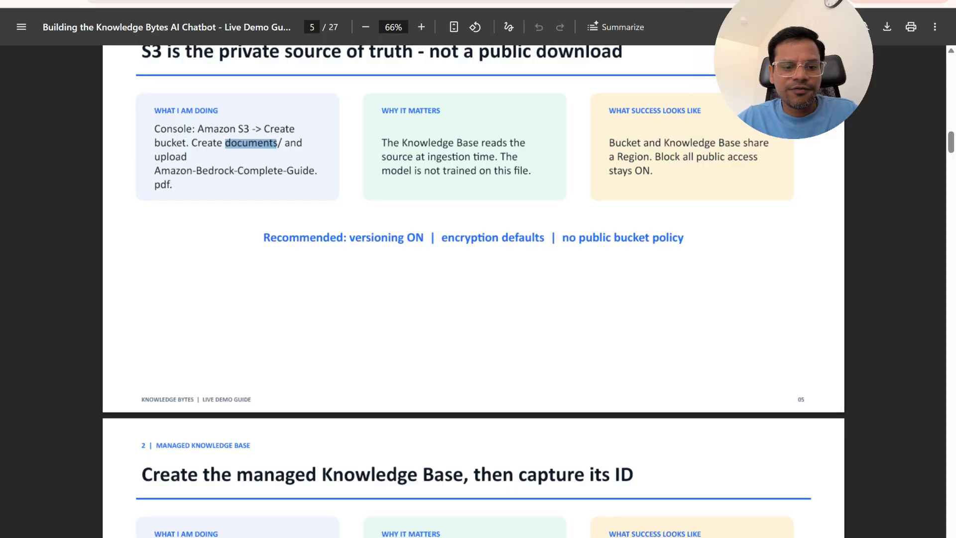
{"action": "scroll", "coordinate": [335, 268], "scroll_direction": "down", "scroll_amount": 1}
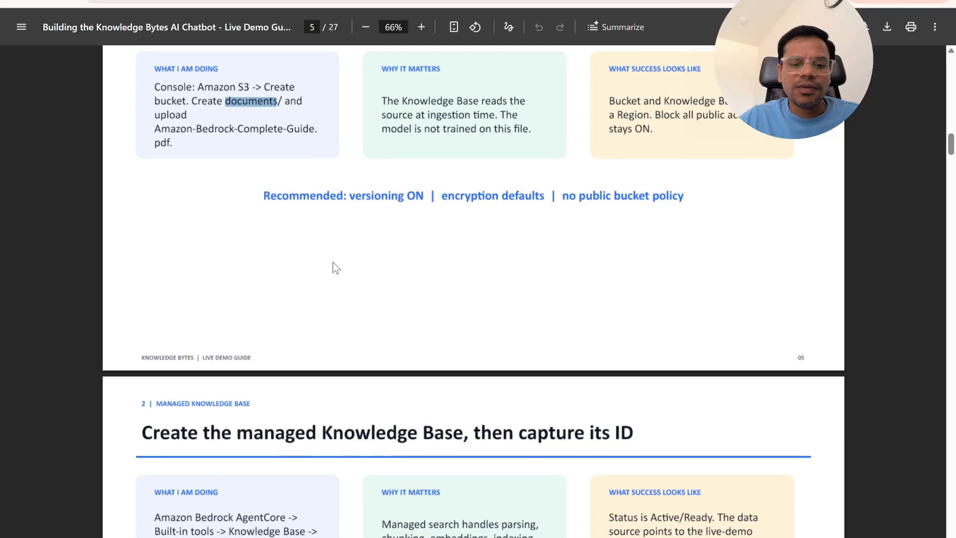
{"action": "key", "text": "ctrl+Tab"}
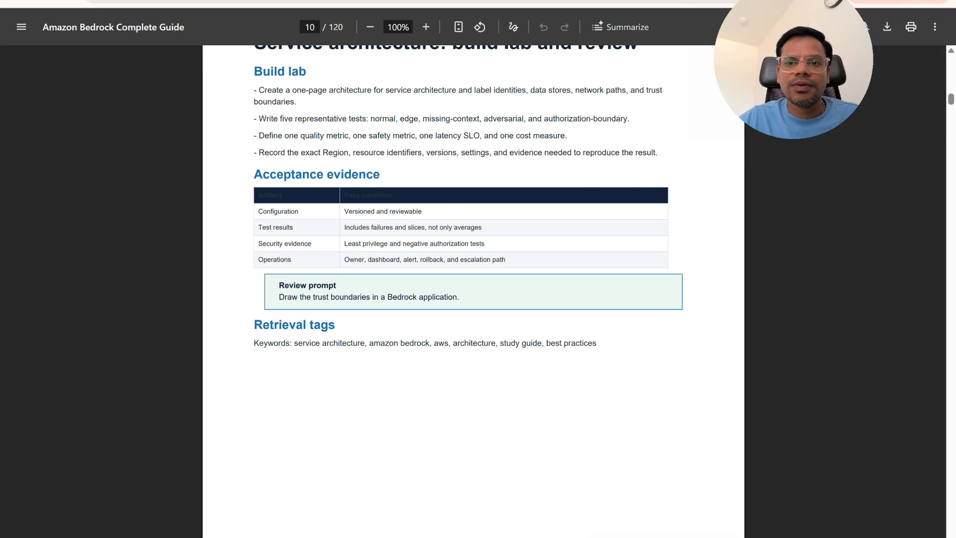
{"action": "key", "text": "ctrl+Tab"}
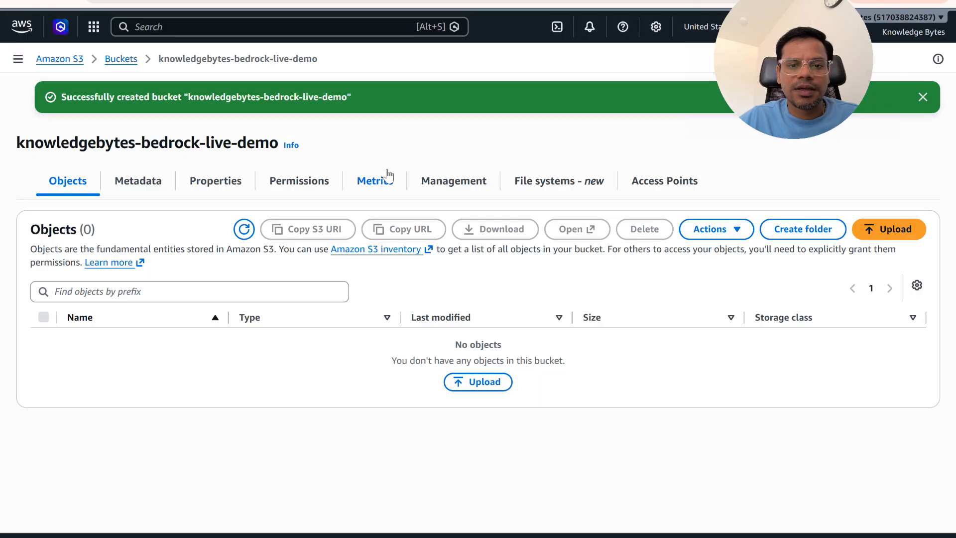
{"action": "left_click", "coordinate": [790, 232]}
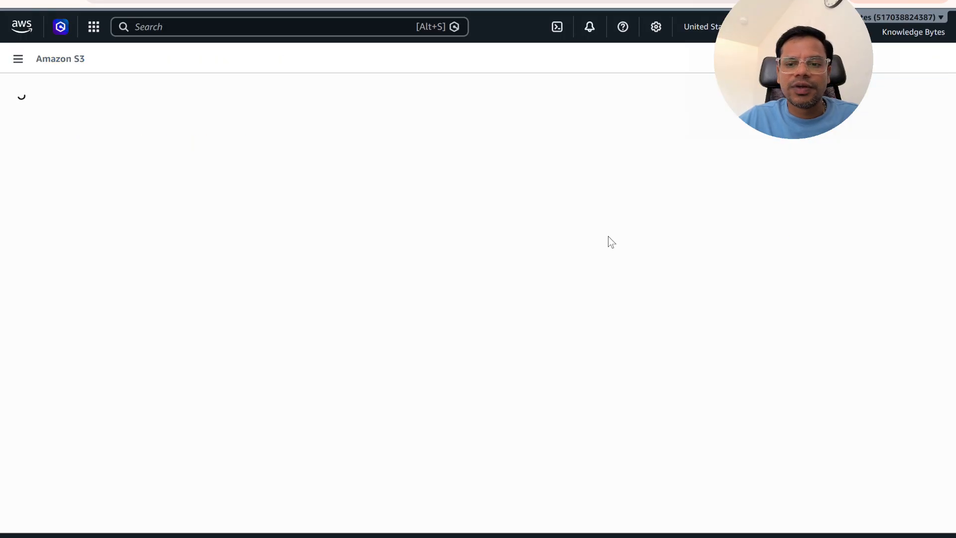
{"action": "key", "text": "Down"}
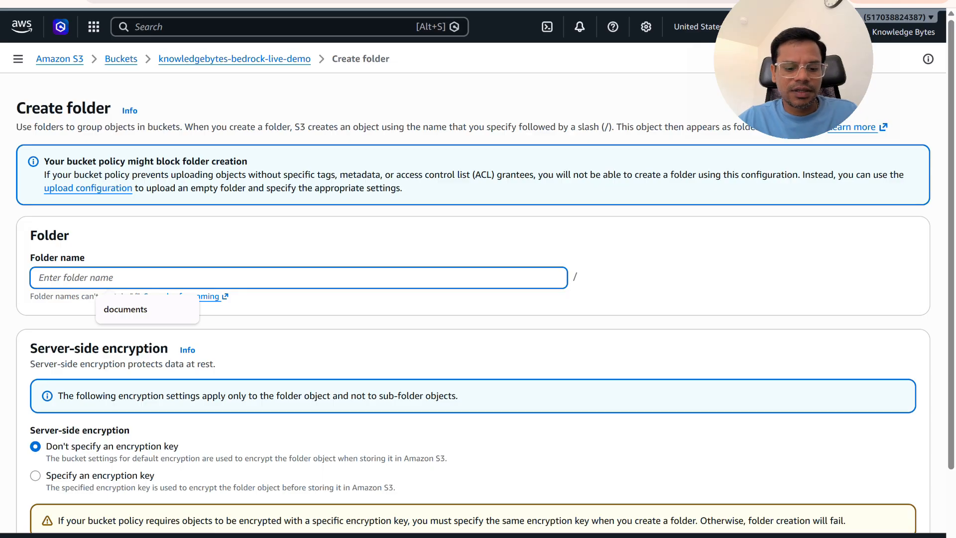
{"action": "key", "text": "Down"}
{"action": "key", "text": "Return"}
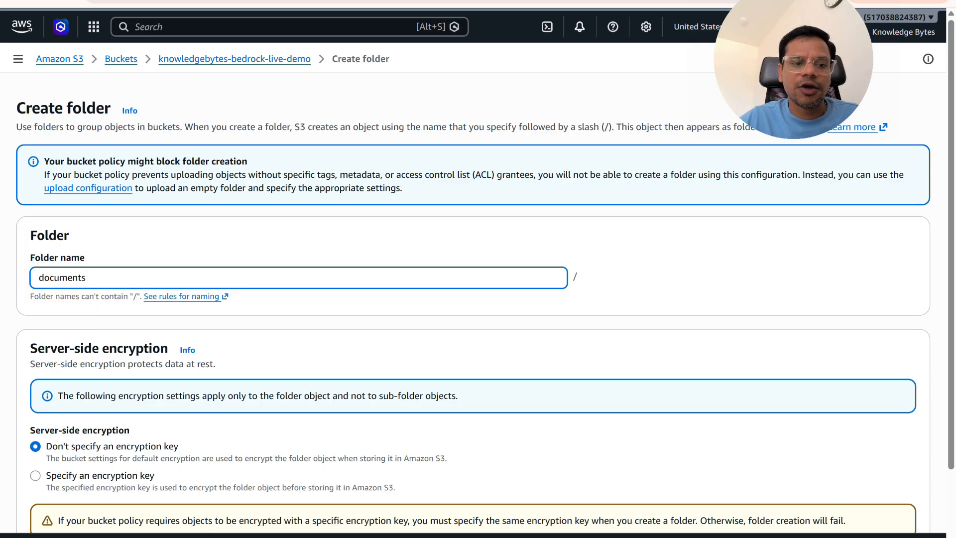
{"action": "scroll", "coordinate": [225, 285], "scroll_direction": "down", "scroll_amount": 2}
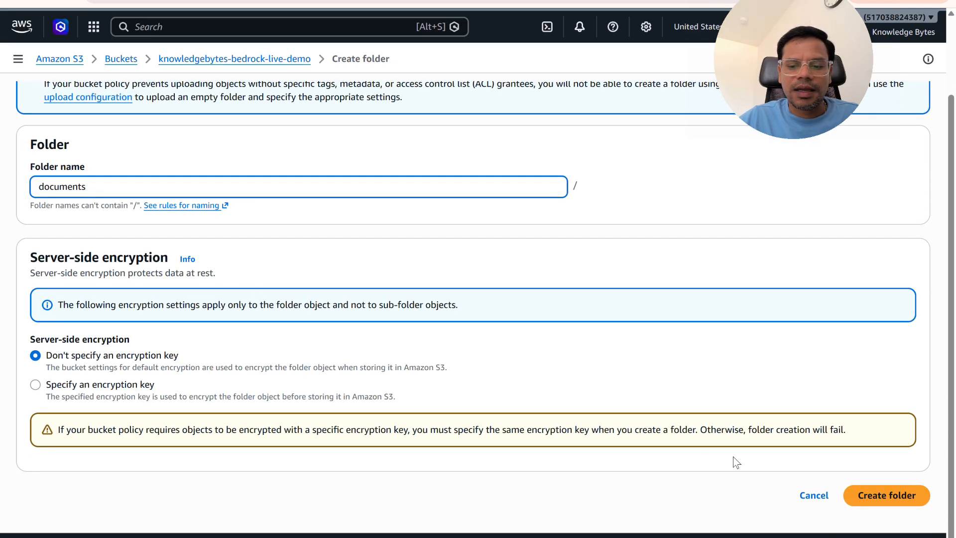
{"action": "left_click", "coordinate": [899, 495]}
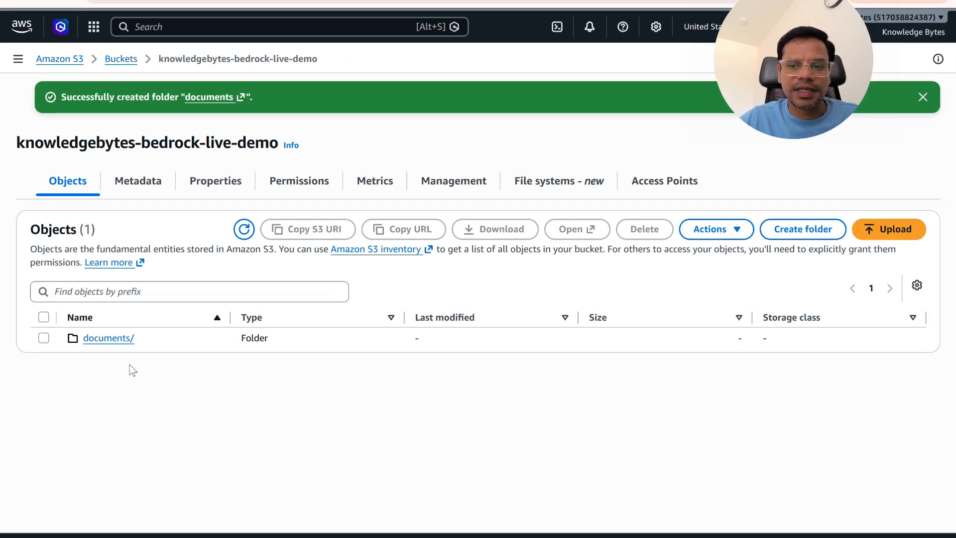
Upload Amazon-Bedrock-Complete-Guide.pdf from the Youtube folder into the bucket's documents folder, keeping the default permissions and properties.
{"action": "left_click", "coordinate": [106, 338]}
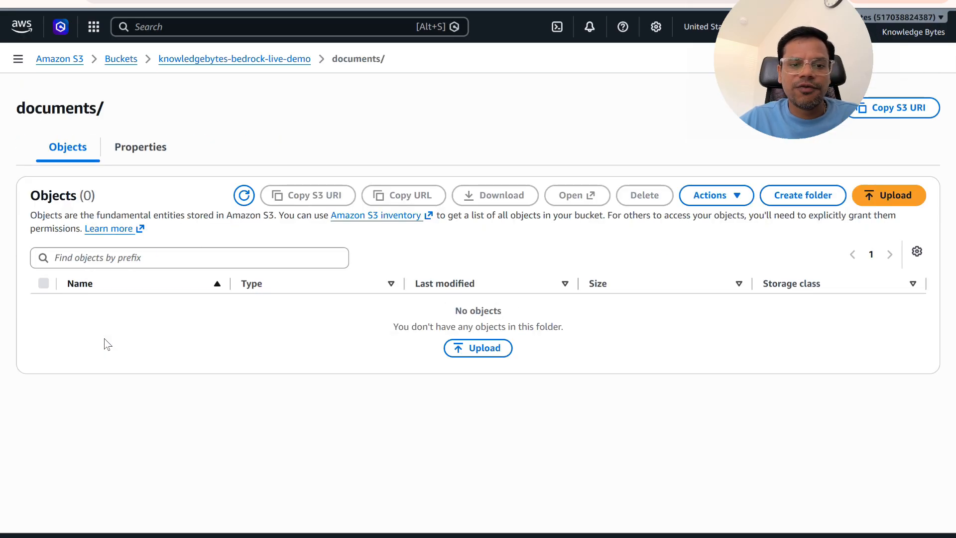
{"action": "left_click", "coordinate": [894, 199]}
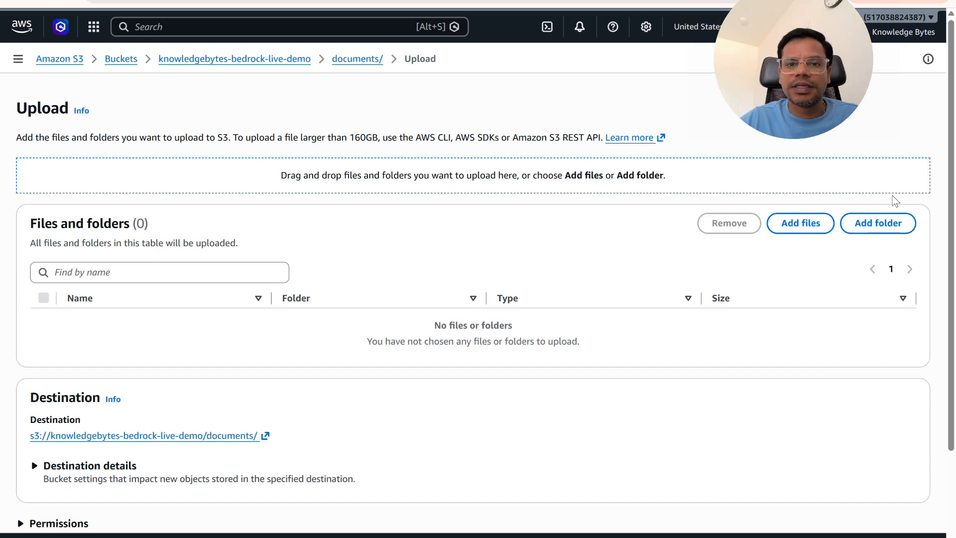
{"action": "left_click", "coordinate": [622, 0]}
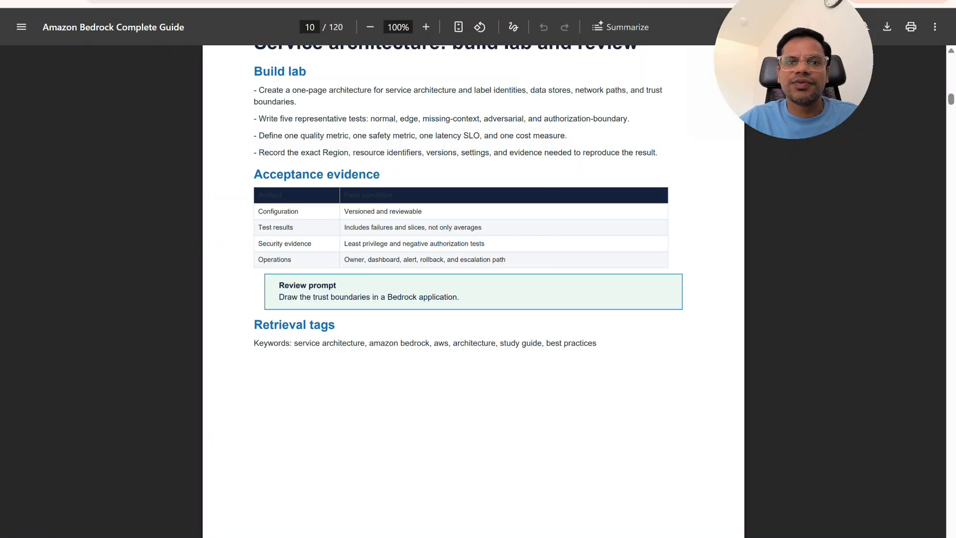
{"action": "left_click", "coordinate": [498, 0]}
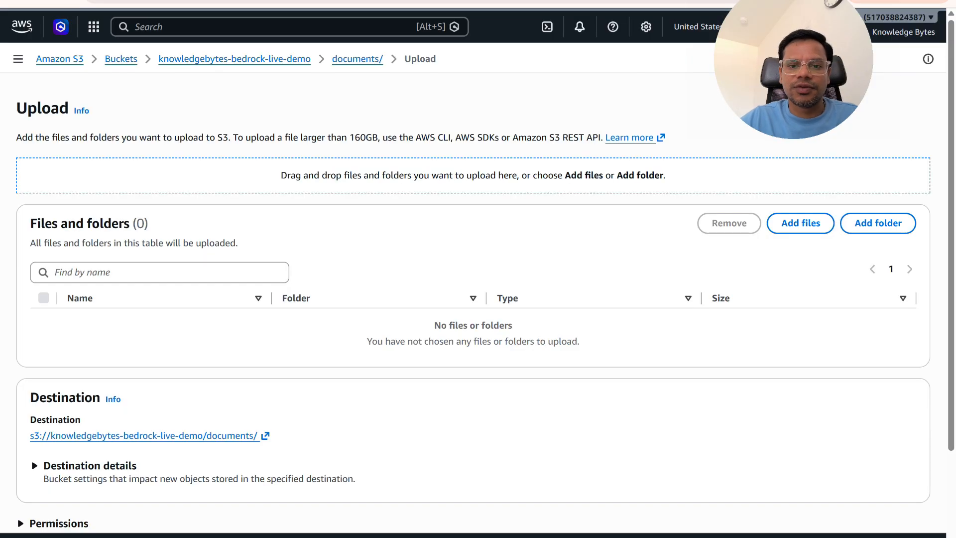
{"action": "left_click", "coordinate": [808, 229]}
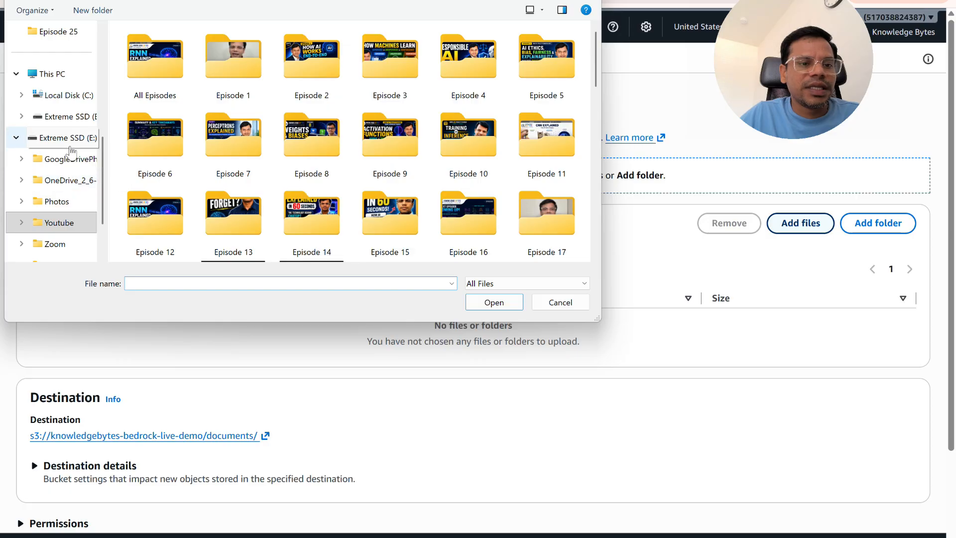
{"action": "scroll", "coordinate": [399, 210], "scroll_direction": "down", "scroll_amount": 8}
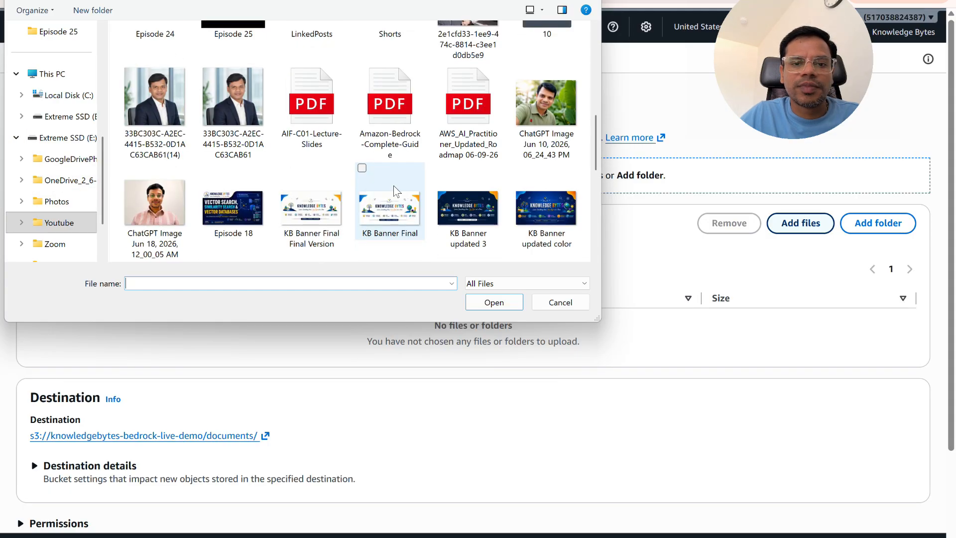
{"action": "double_click", "coordinate": [387, 113]}
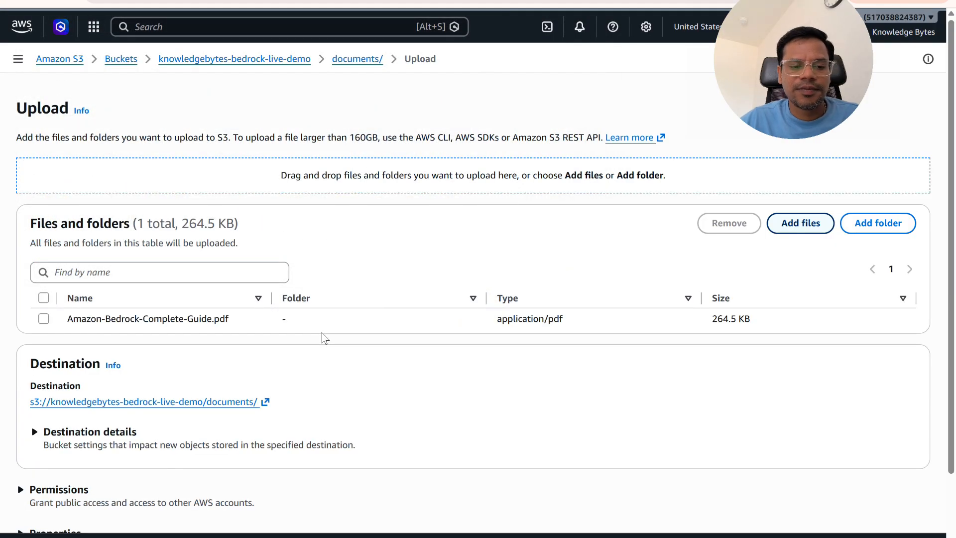
{"action": "scroll", "coordinate": [324, 338], "scroll_direction": "down", "scroll_amount": 1}
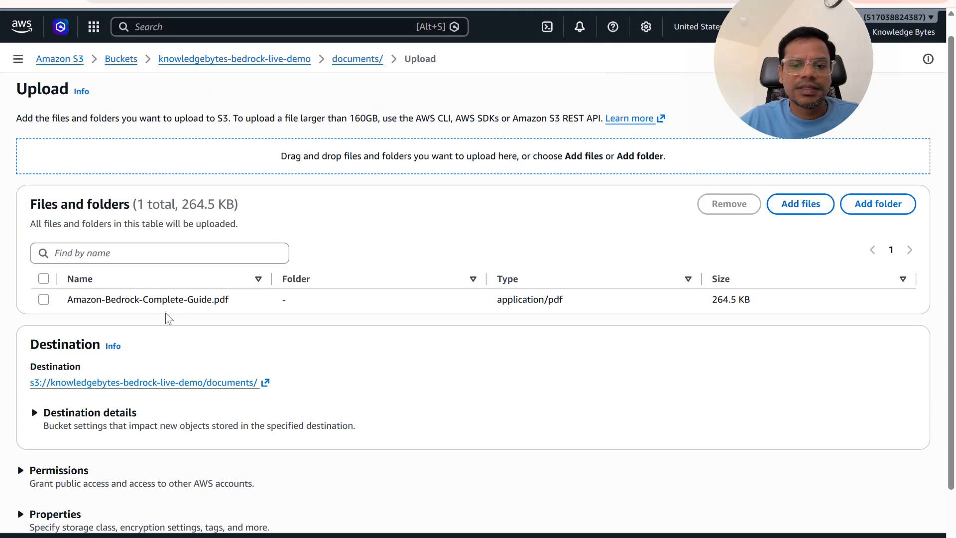
{"action": "scroll", "coordinate": [57, 304], "scroll_direction": "down", "scroll_amount": 1}
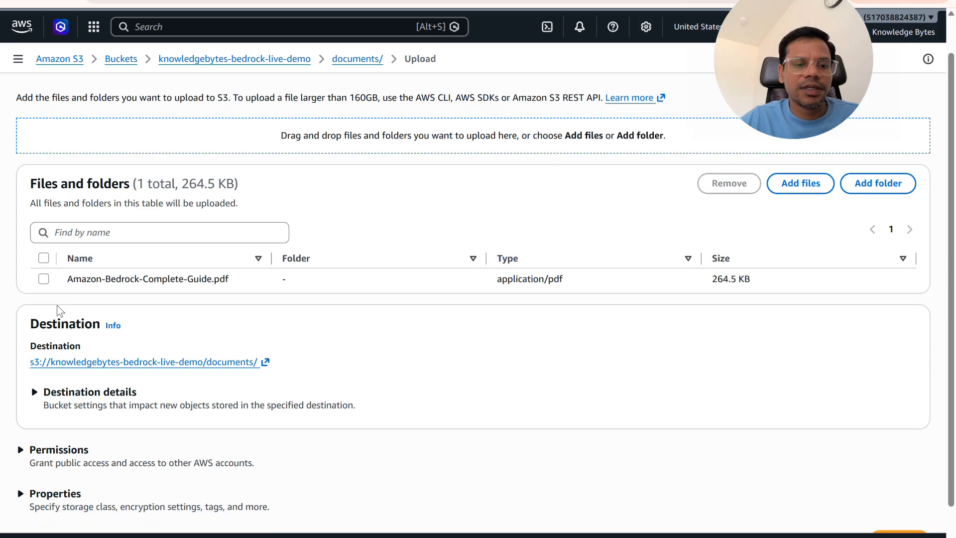
{"action": "scroll", "coordinate": [57, 305], "scroll_direction": "down", "scroll_amount": 2}
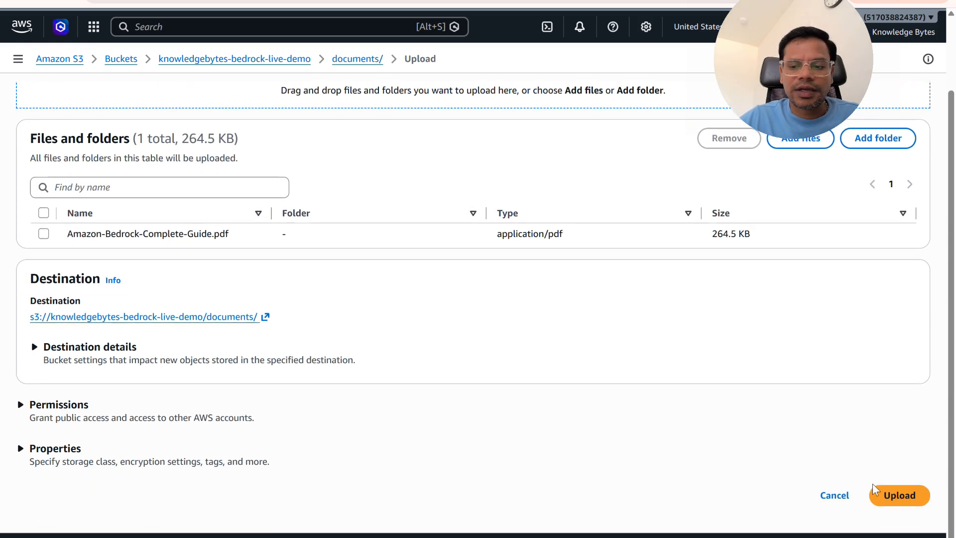
{"action": "left_click", "coordinate": [892, 496]}
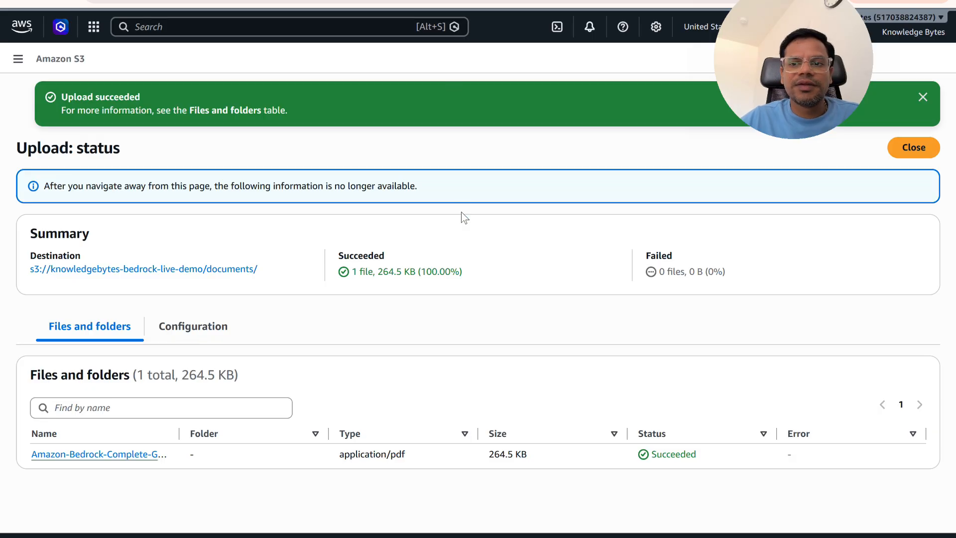
Reopen S3 from the console home and check the documents folder of the knowledgebytes-bedrock-live-demo bucket for the uploaded PDF.
{"action": "left_click", "coordinate": [393, 1]}
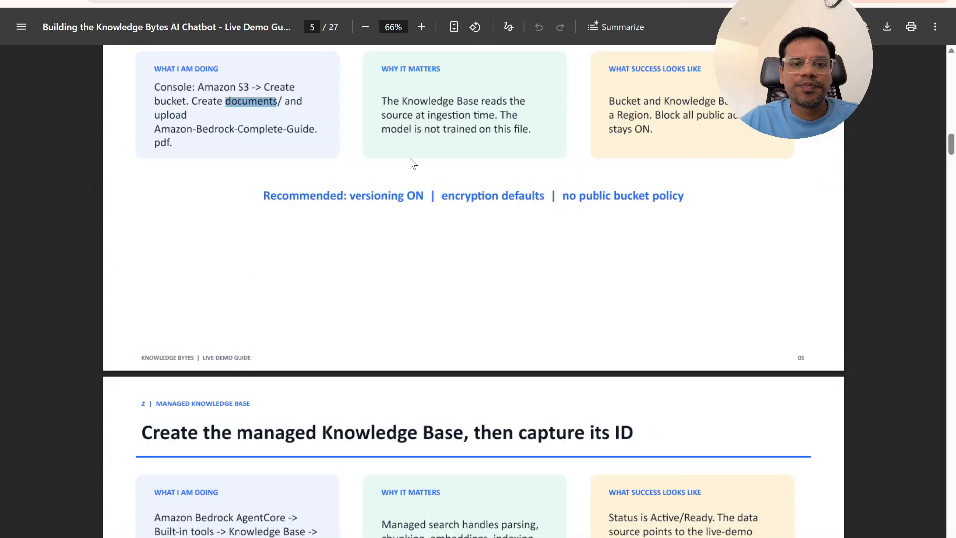
{"action": "left_click", "coordinate": [199, 1]}
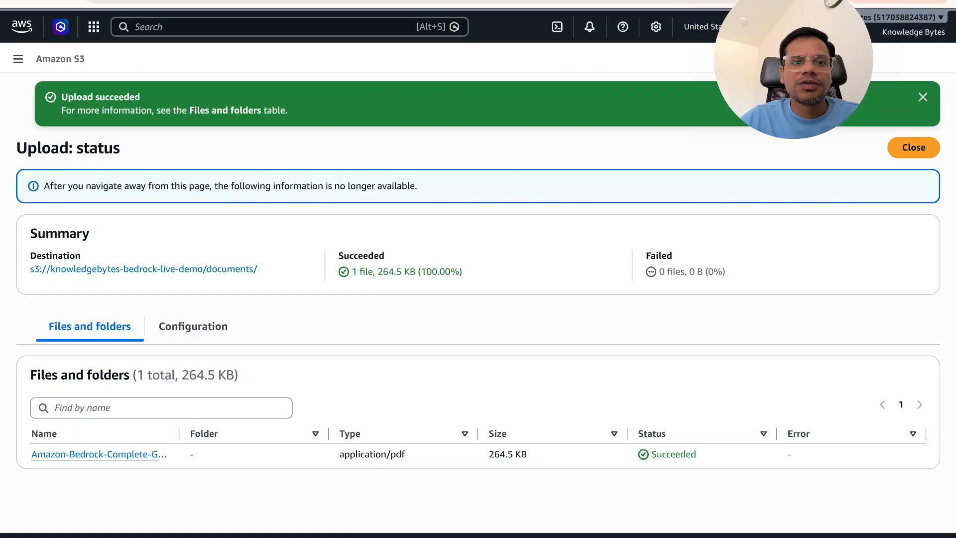
{"action": "left_click", "coordinate": [20, 31]}
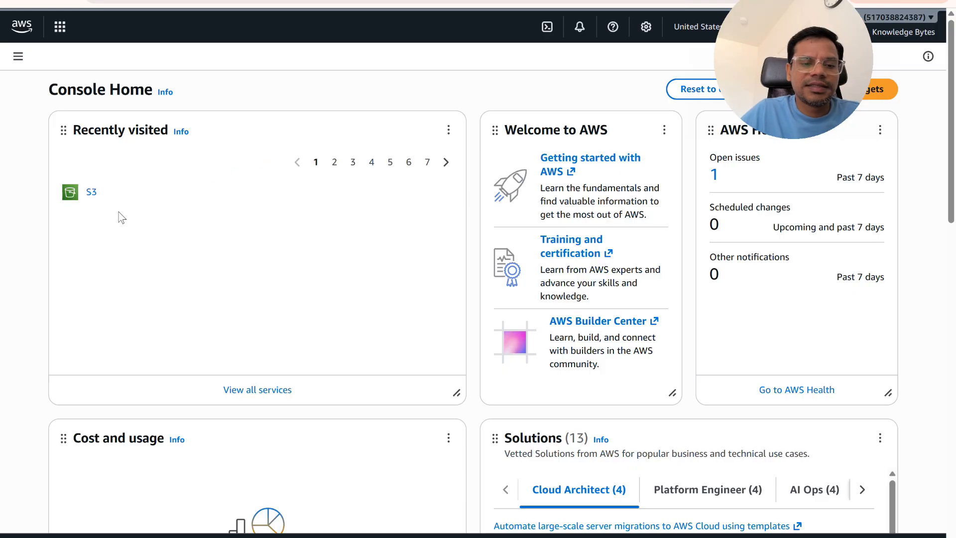
{"action": "left_click", "coordinate": [90, 160]}
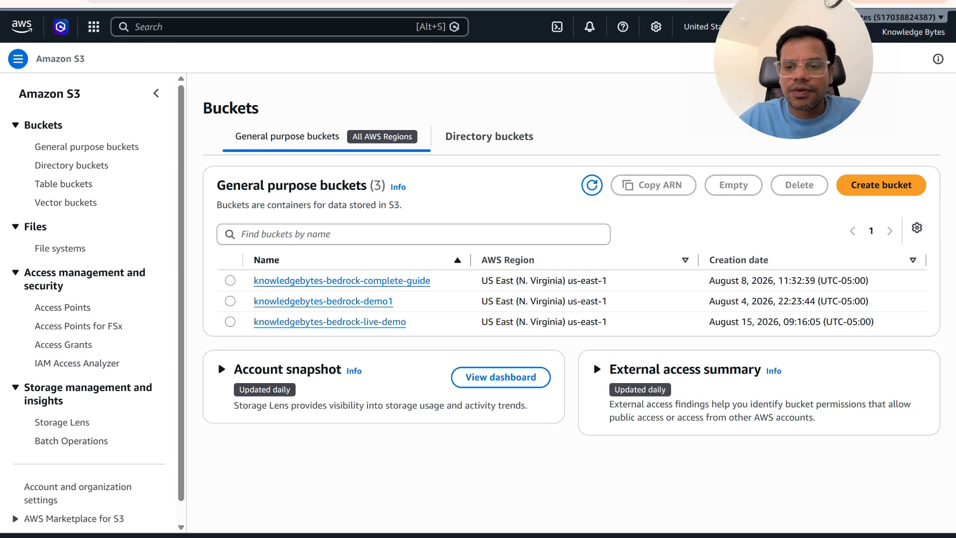
{"action": "left_click_drag", "start_coordinate": [707, 323], "coordinate": [811, 328]}
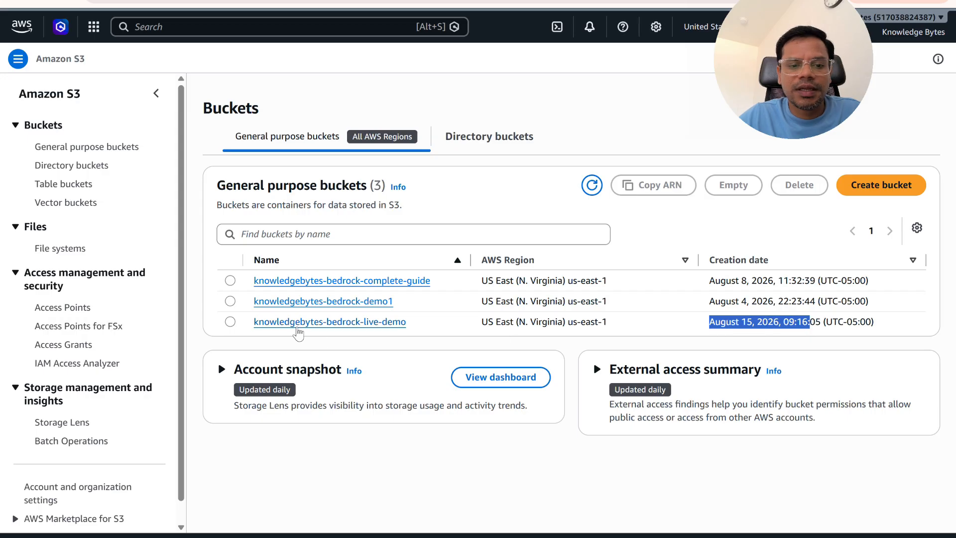
{"action": "left_click", "coordinate": [298, 323]}
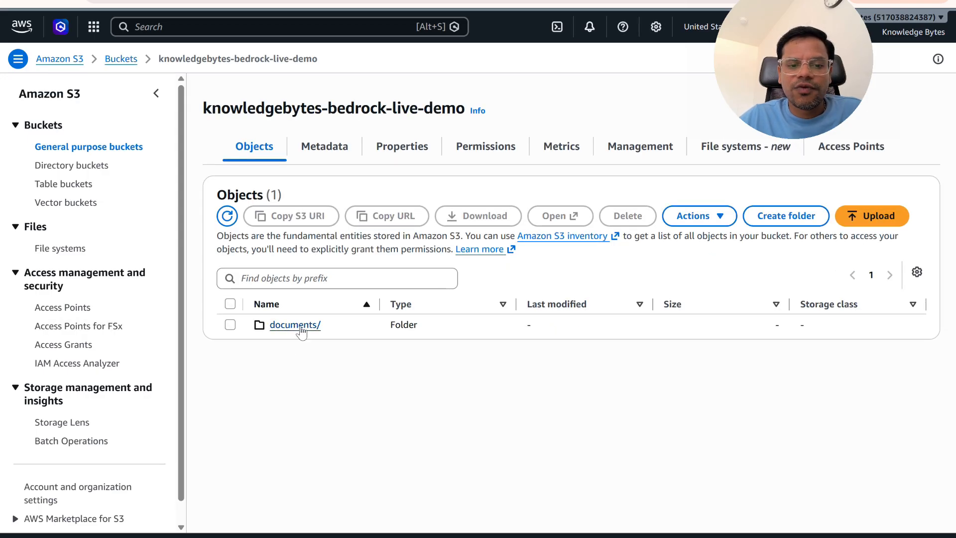
{"action": "left_click", "coordinate": [300, 328]}
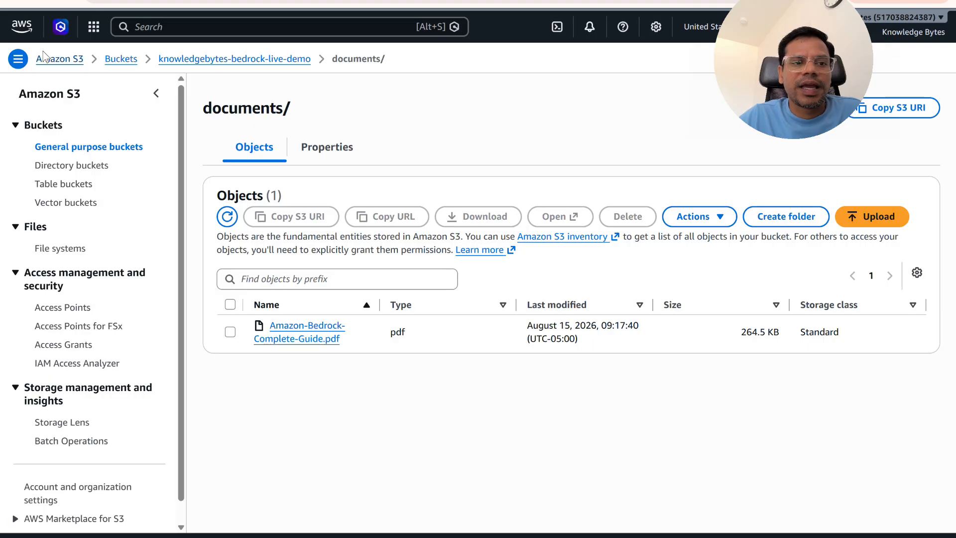
Return to the AWS console home and read the live demo guide's slide on creating the managed Knowledge Base.
{"action": "left_click", "coordinate": [24, 29]}
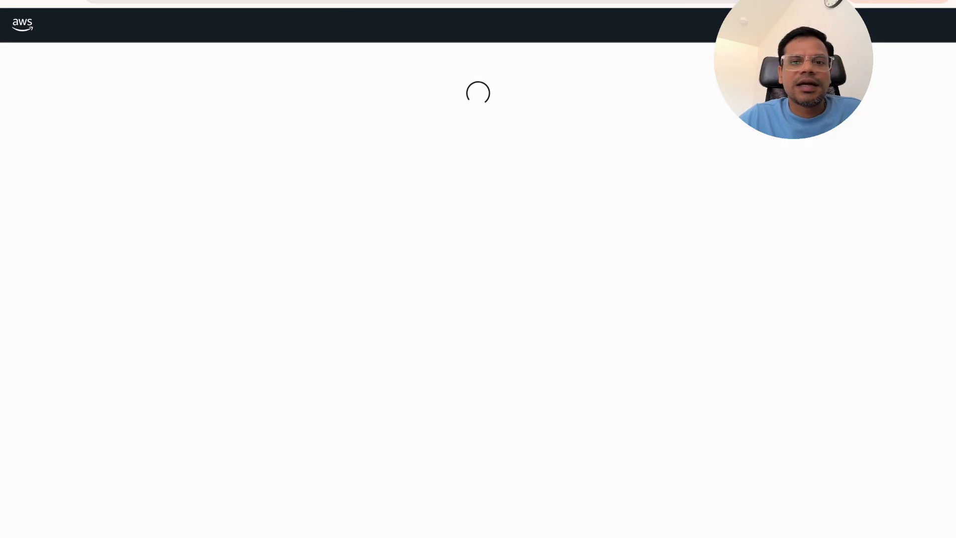
{"action": "left_click", "coordinate": [484, 0]}
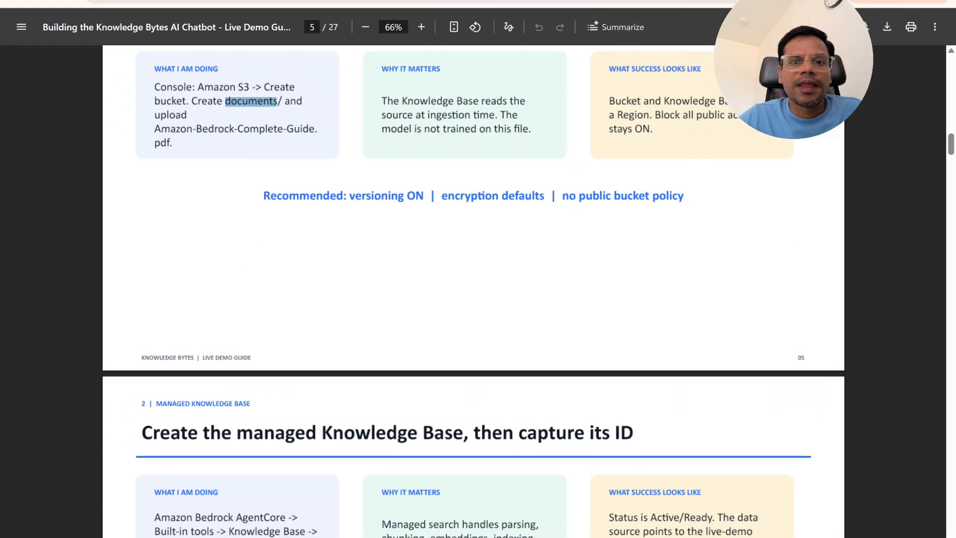
{"action": "scroll", "coordinate": [447, 288], "scroll_direction": "down", "scroll_amount": 3}
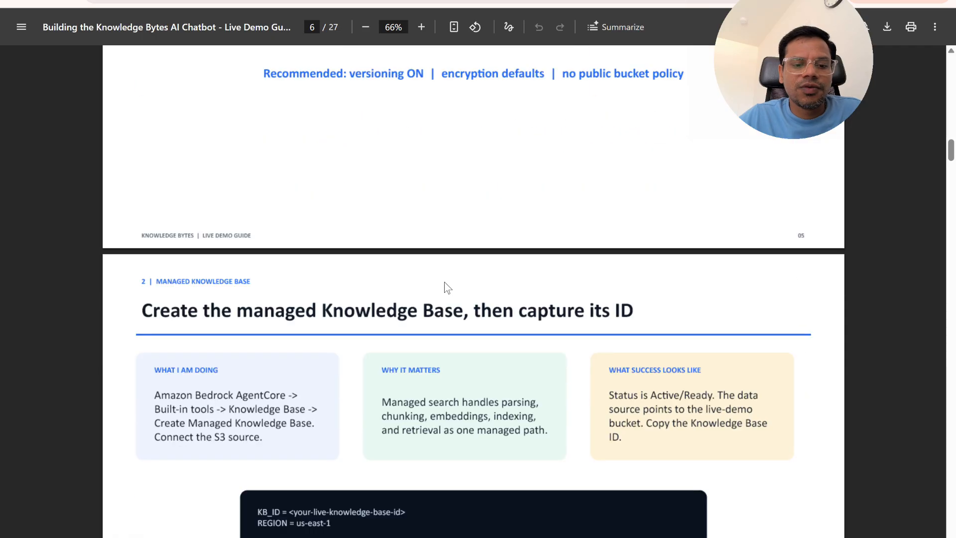
{"action": "scroll", "coordinate": [447, 287], "scroll_direction": "down", "scroll_amount": 1}
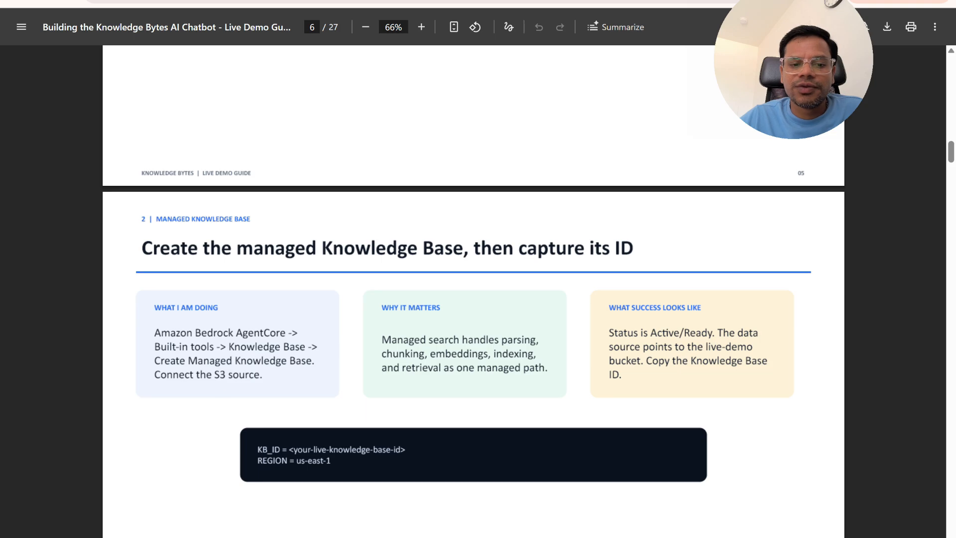
{"action": "scroll", "coordinate": [447, 287], "scroll_direction": "down", "scroll_amount": 1}
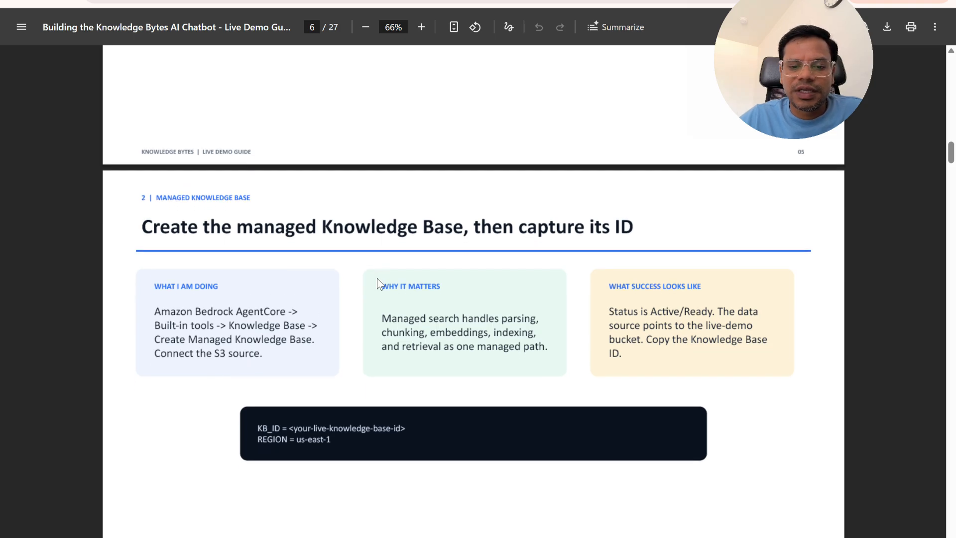
{"action": "scroll", "coordinate": [377, 279], "scroll_direction": "down", "scroll_amount": 2}
Copy the Knowledge Base name KnowledgeBytes-Live-KB from the build map slide of the live demo guide.
{"action": "scroll", "coordinate": [378, 279], "scroll_direction": "up", "scroll_amount": 15}
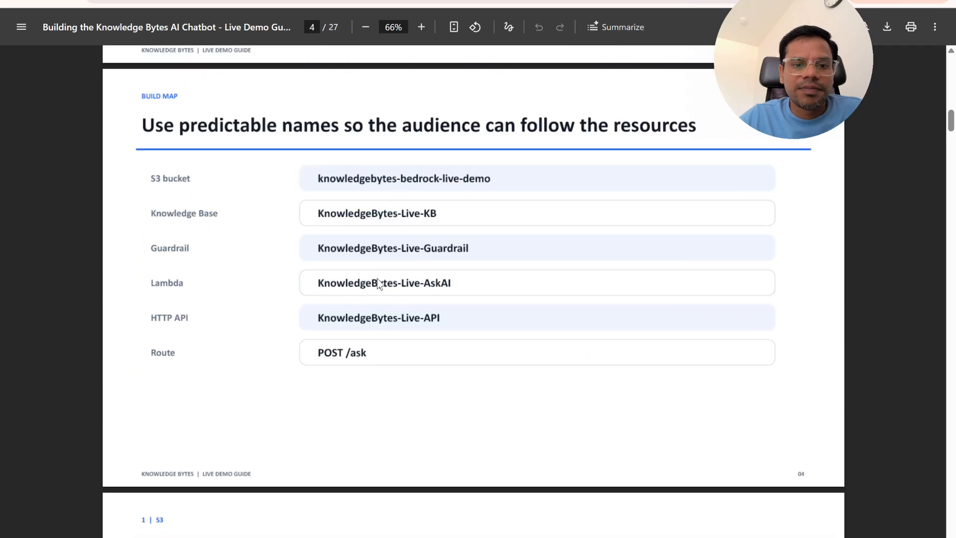
{"action": "right_click", "coordinate": [377, 278]}
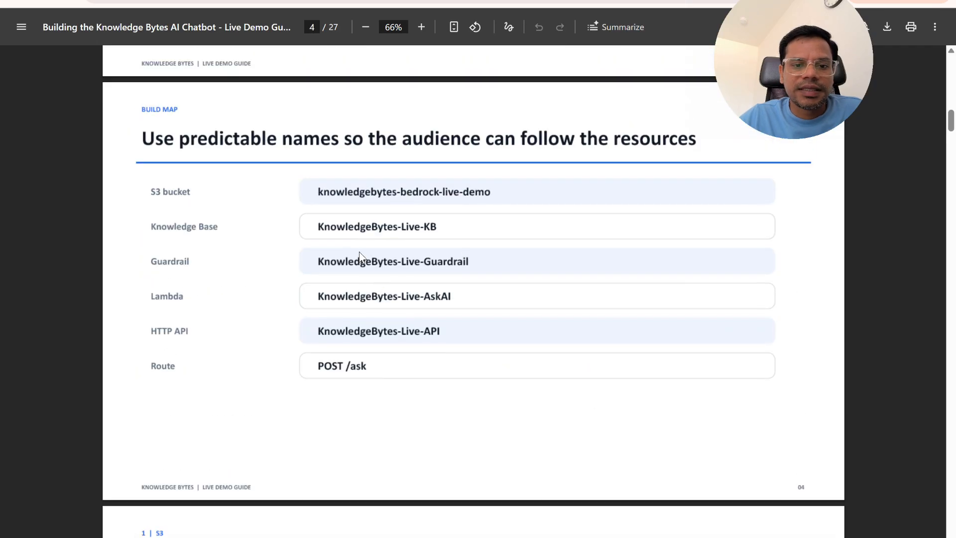
{"action": "left_click", "coordinate": [319, 227]}
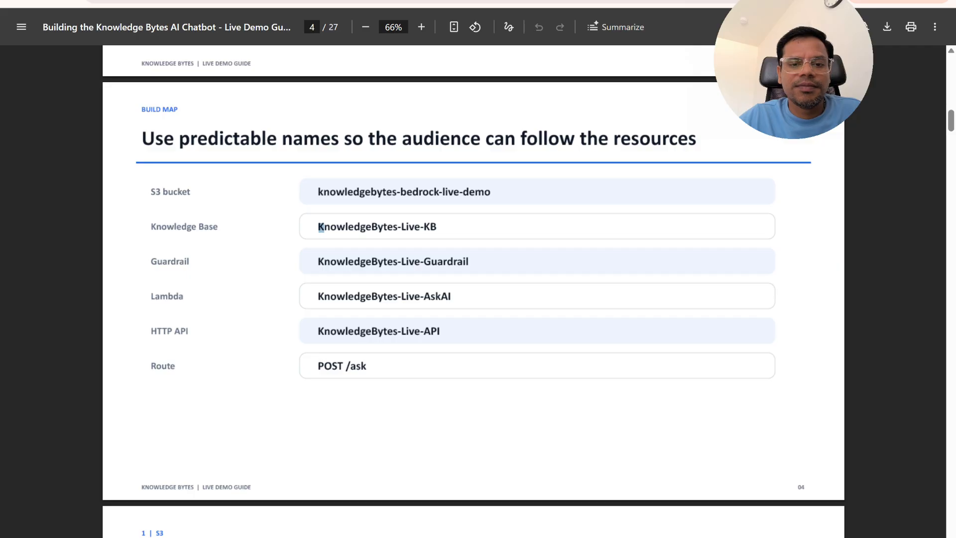
{"action": "left_click_drag", "start_coordinate": [437, 227], "coordinate": [325, 226]}
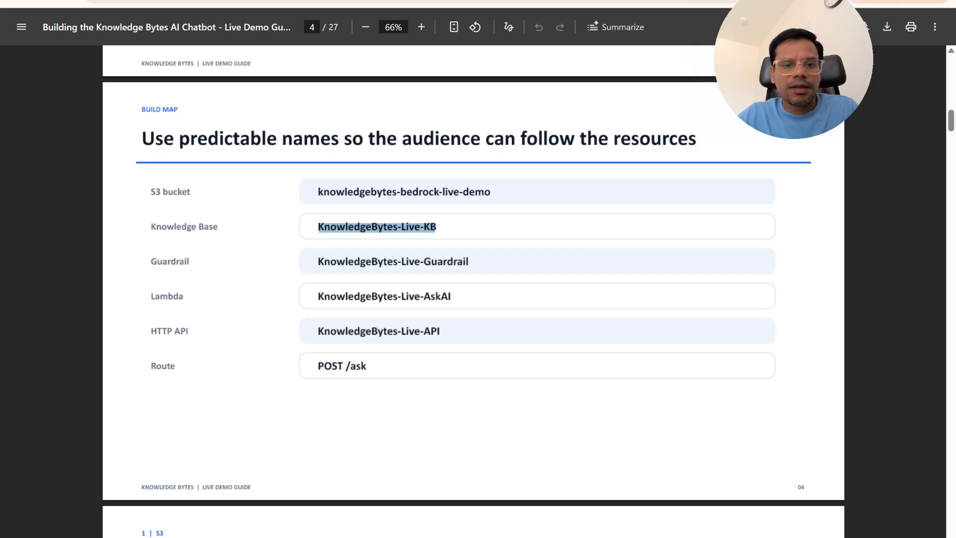
Switch to the AWS console home, open Amazon Bedrock and go to its Knowledge Bases page.
{"action": "left_click", "coordinate": [349, 1]}
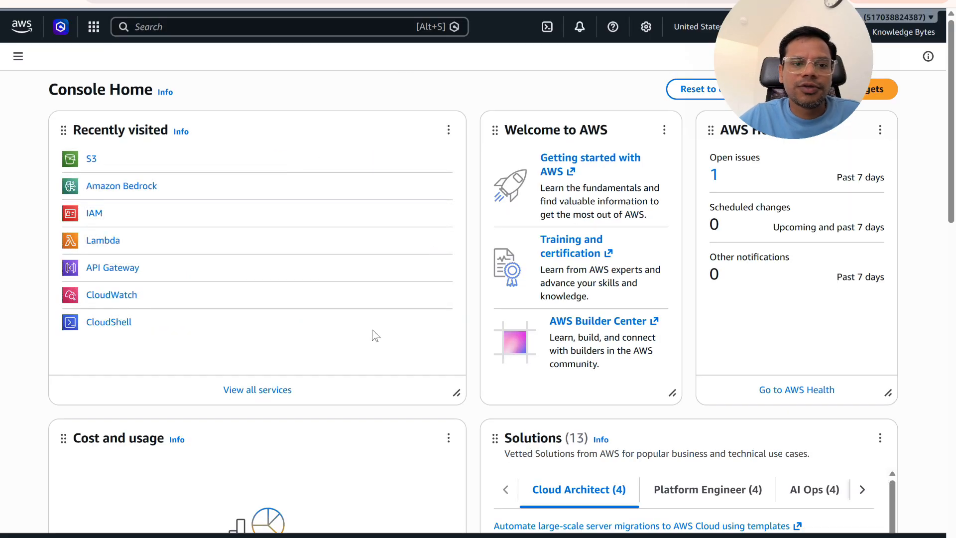
{"action": "scroll", "coordinate": [354, 352], "scroll_direction": "down", "scroll_amount": 1}
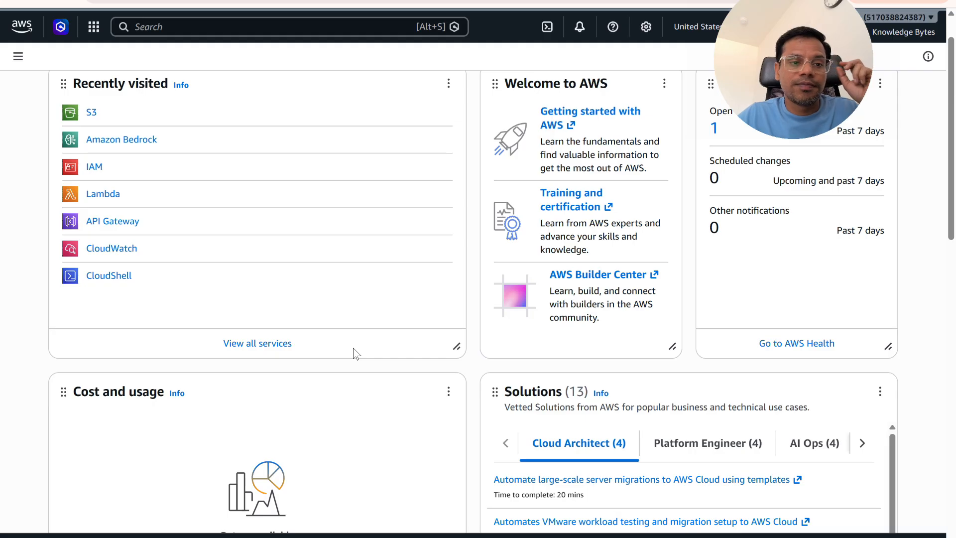
{"action": "scroll", "coordinate": [355, 350], "scroll_direction": "up", "scroll_amount": 1}
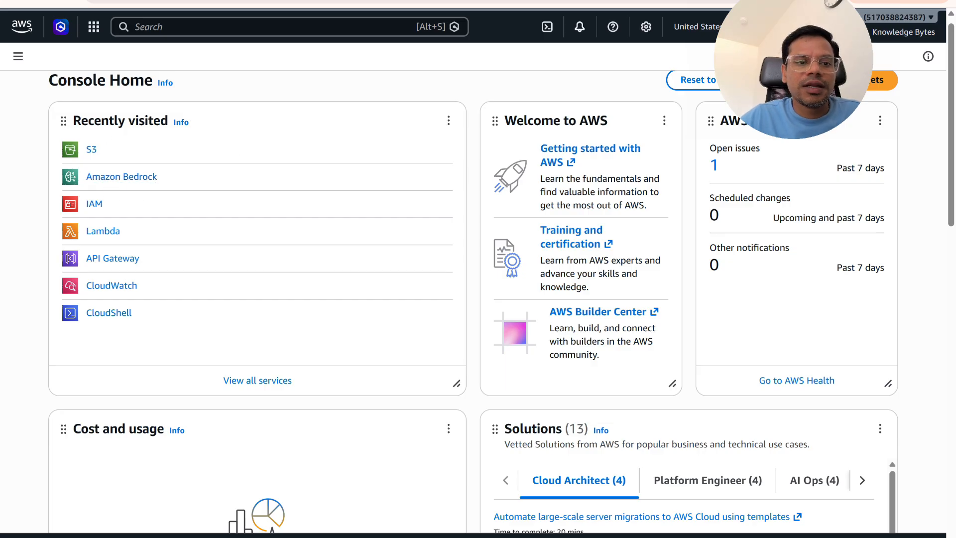
{"action": "left_click", "coordinate": [115, 181]}
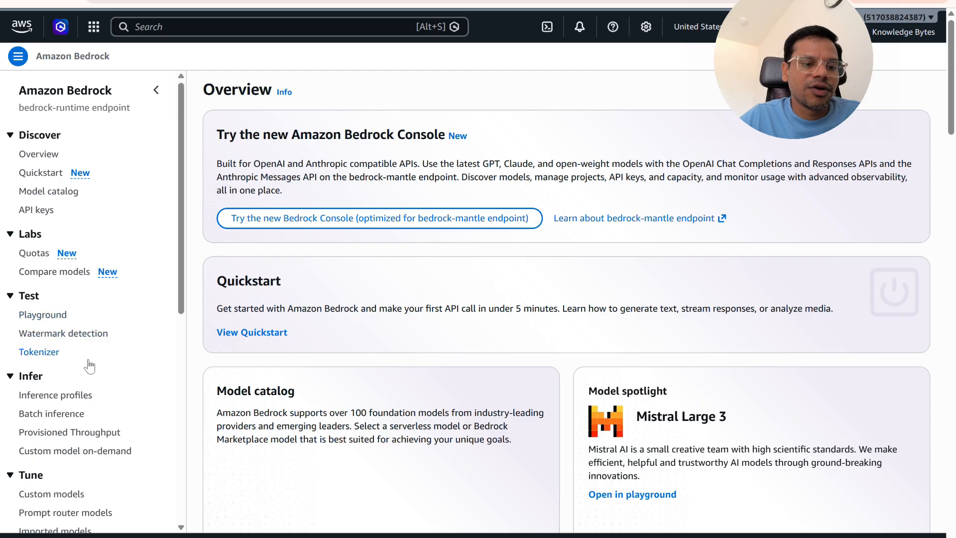
{"action": "scroll", "coordinate": [91, 356], "scroll_direction": "down", "scroll_amount": 1}
{"action": "scroll", "coordinate": [90, 366], "scroll_direction": "down", "scroll_amount": 5}
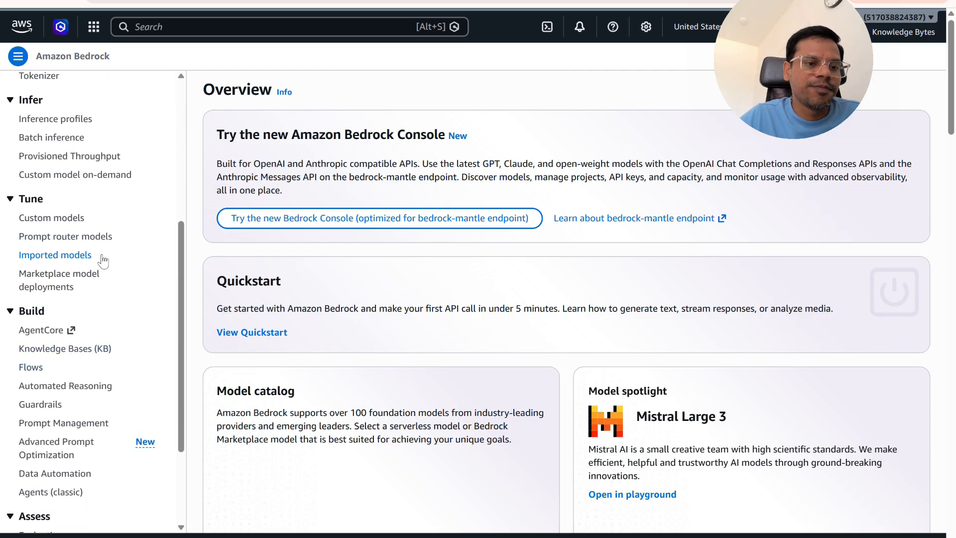
{"action": "scroll", "coordinate": [102, 256], "scroll_direction": "down", "scroll_amount": 3}
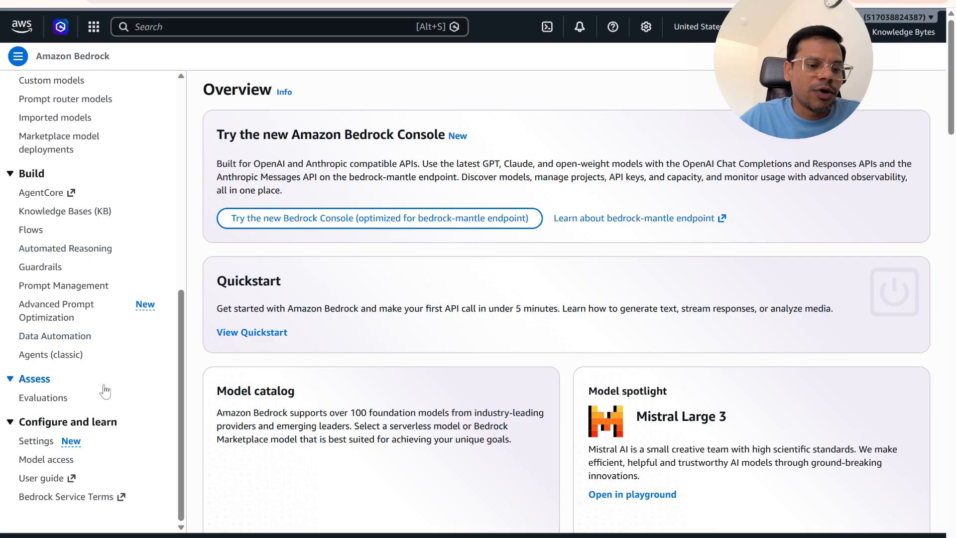
{"action": "scroll", "coordinate": [111, 331], "scroll_direction": "up", "scroll_amount": 3}
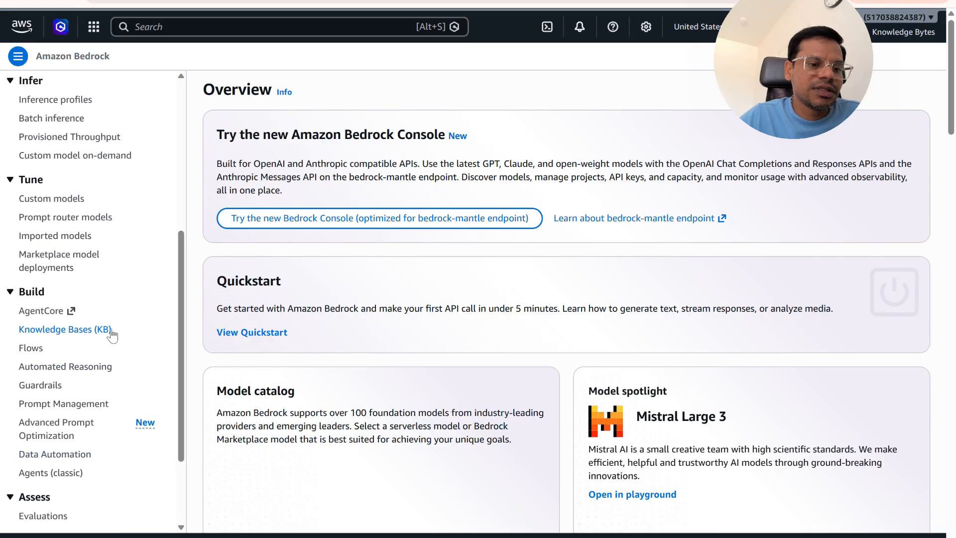
{"action": "scroll", "coordinate": [111, 335], "scroll_direction": "down", "scroll_amount": 2}
{"action": "scroll", "coordinate": [112, 335], "scroll_direction": "up", "scroll_amount": 2}
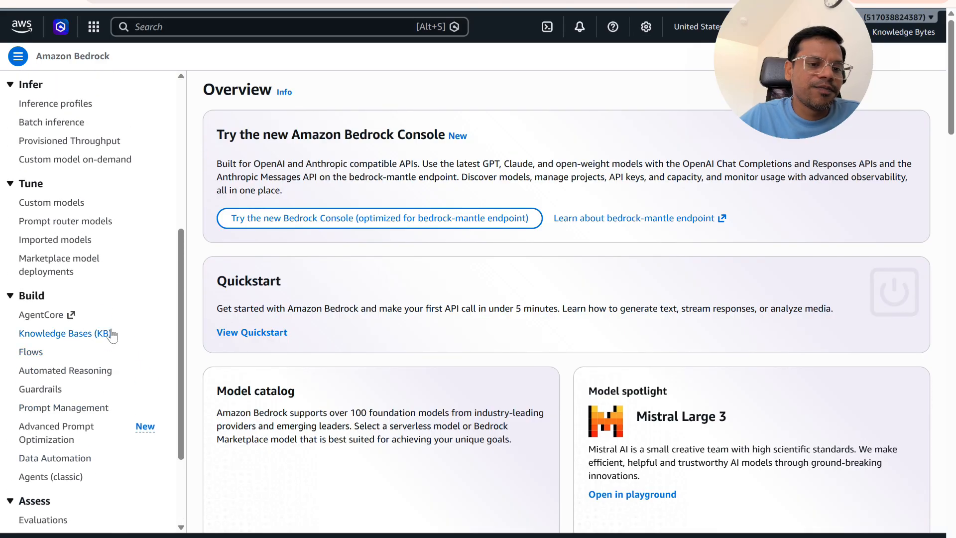
{"action": "scroll", "coordinate": [111, 335], "scroll_direction": "down", "scroll_amount": 2}
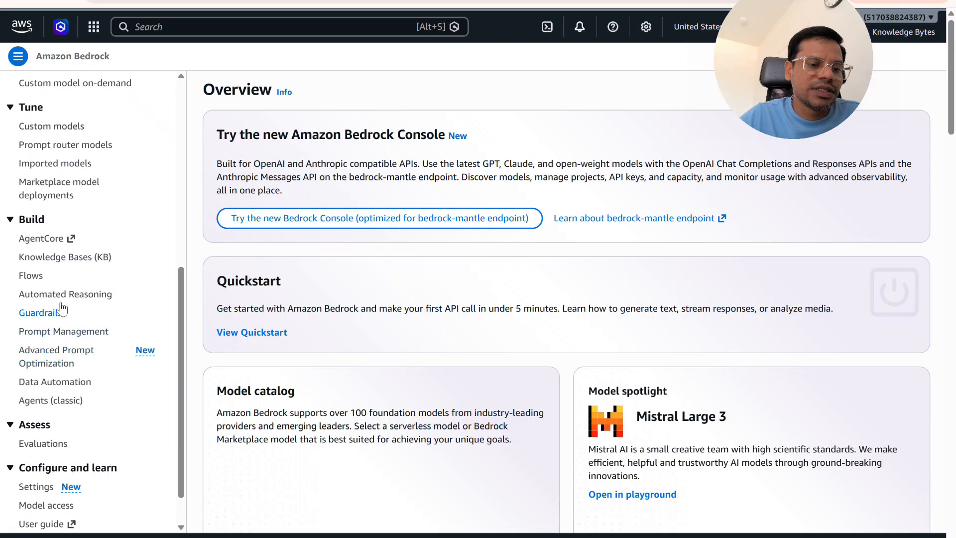
{"action": "left_click", "coordinate": [81, 256]}
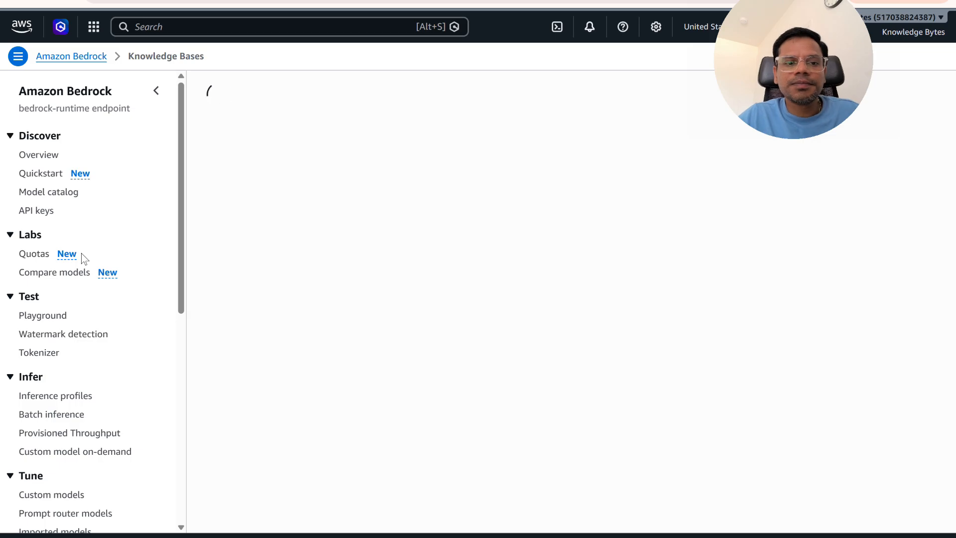
Review the existing knowledge bases with a wider Name column and examine the available knowledge base types.
{"action": "scroll", "coordinate": [421, 264], "scroll_direction": "down", "scroll_amount": 2}
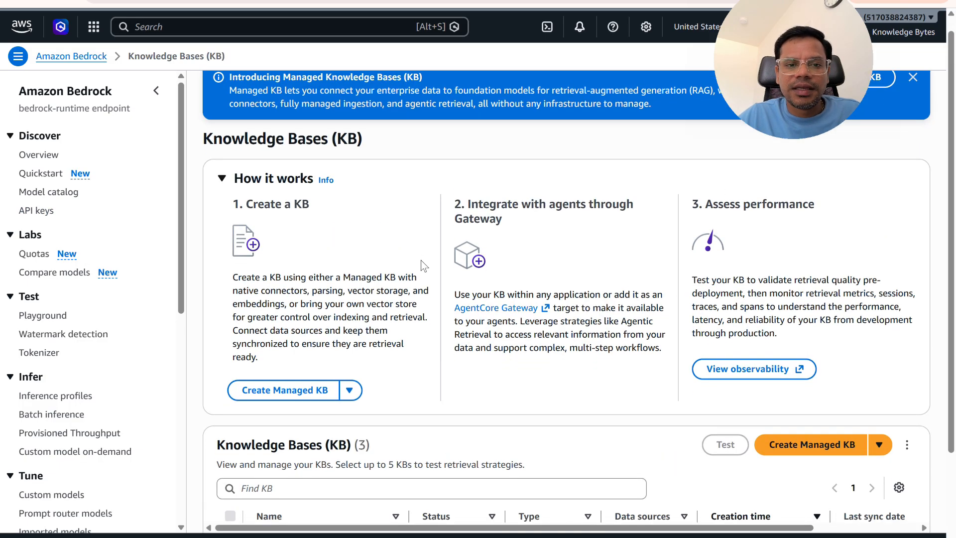
{"action": "scroll", "coordinate": [423, 266], "scroll_direction": "down", "scroll_amount": 2}
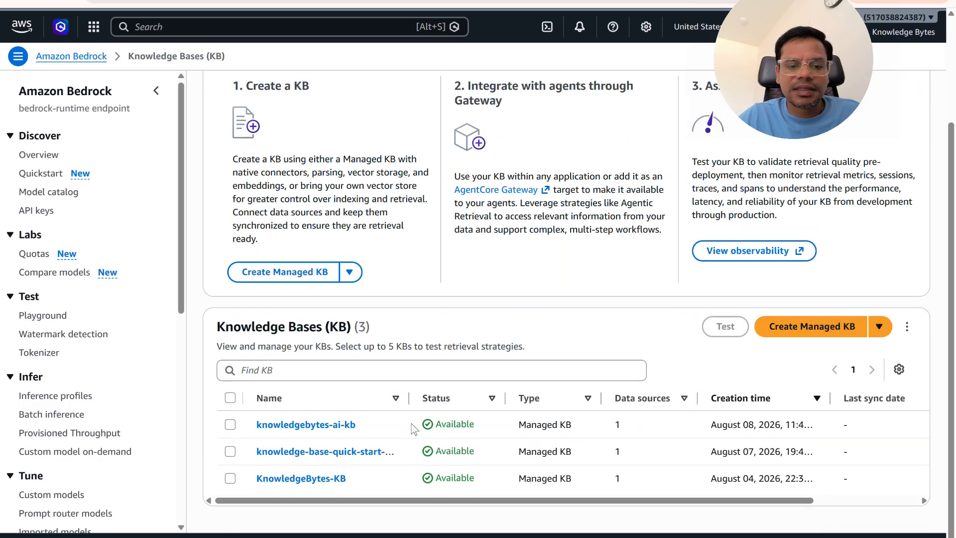
{"action": "left_click_drag", "start_coordinate": [410, 398], "coordinate": [472, 388]}
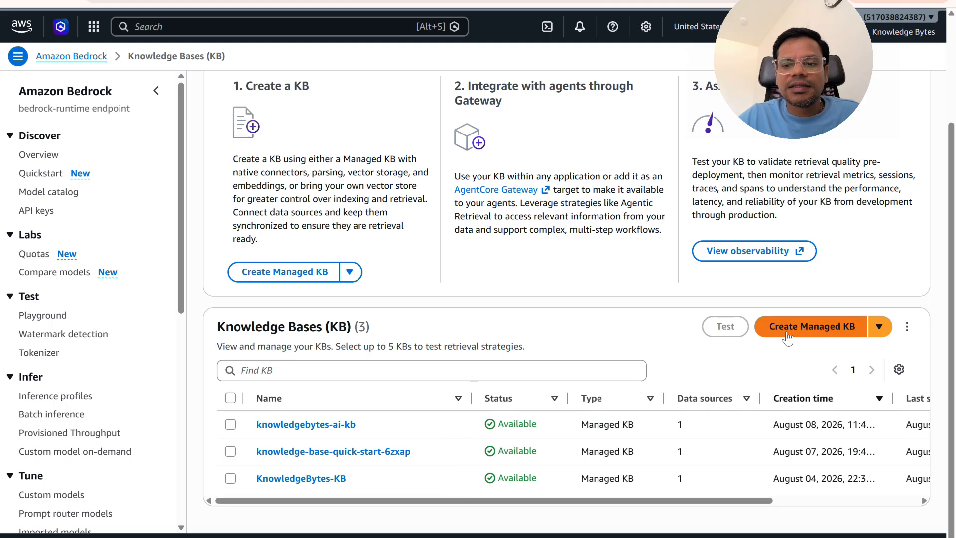
{"action": "left_click", "coordinate": [349, 273]}
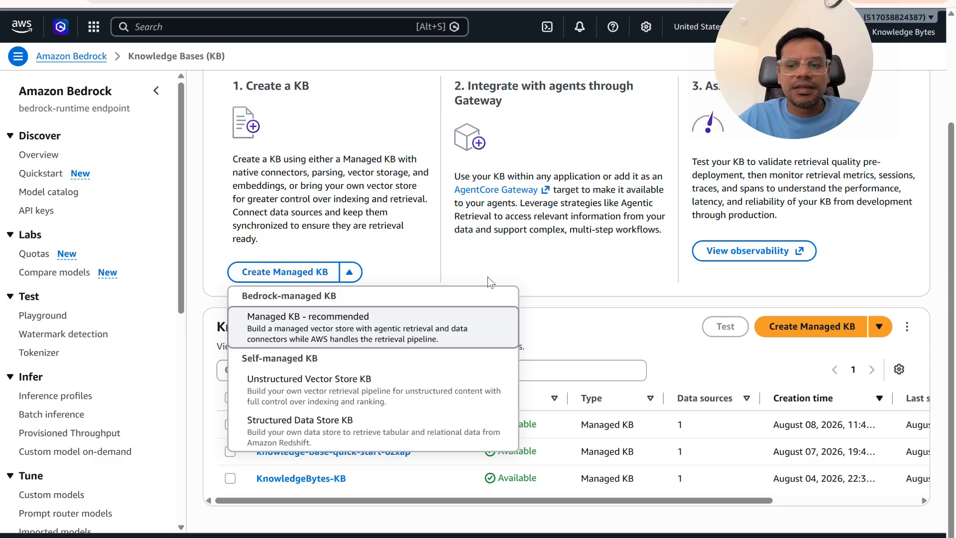
{"action": "left_click", "coordinate": [592, 276]}
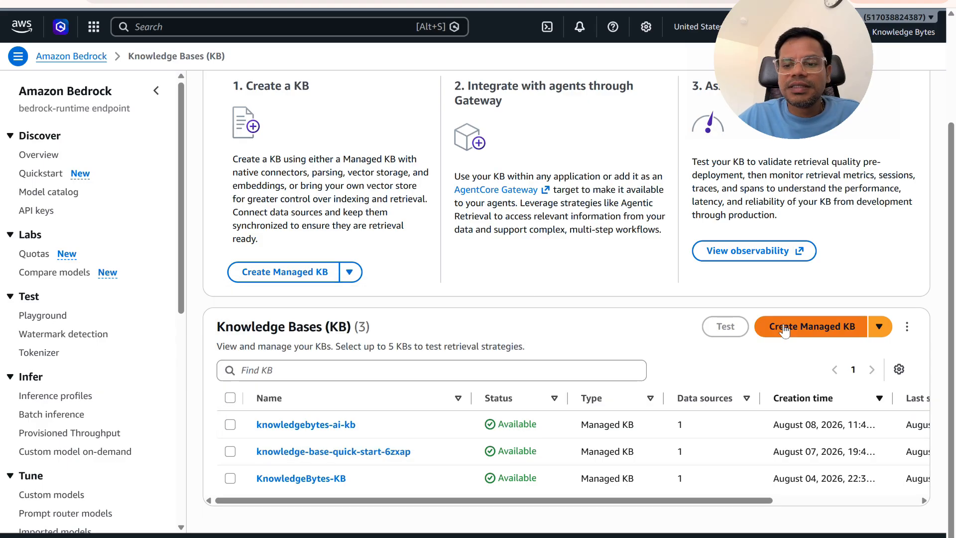
Start a new managed knowledge base and name it KnowledgeBytes-Live-KB.
{"action": "left_click", "coordinate": [827, 332]}
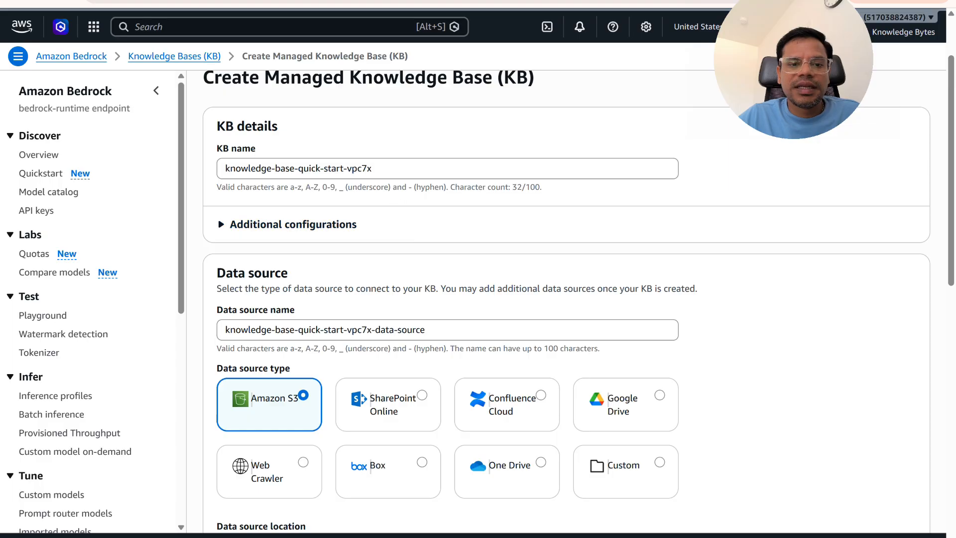
{"action": "left_click_drag", "start_coordinate": [374, 168], "coordinate": [205, 172]}
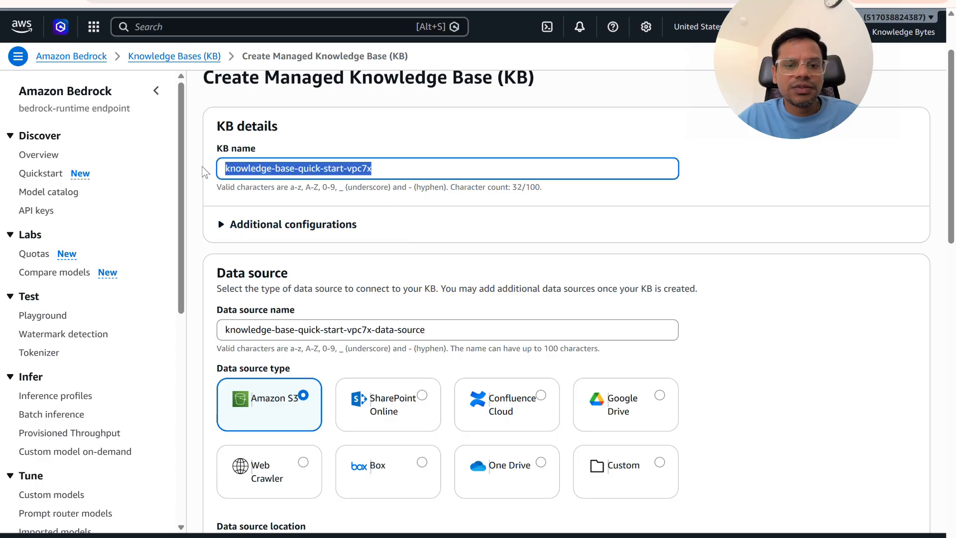
{"action": "type", "text": "KnowledgeBytes-Live-KB"}
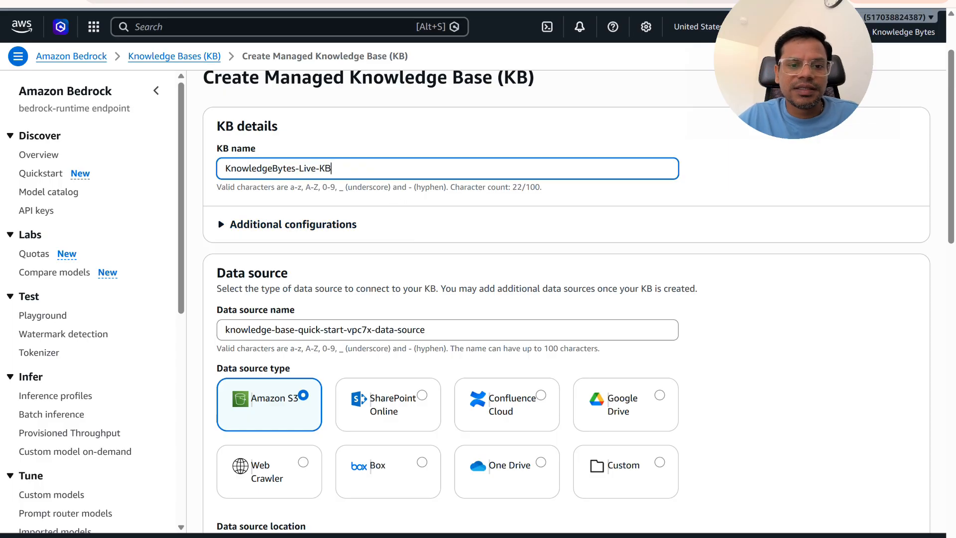
Keep Amazon S3 in this AWS account as the data source and choose the knowledgebytes-bedrock-live-demo bucket as its S3 URI.
{"action": "scroll", "coordinate": [321, 289], "scroll_direction": "down", "scroll_amount": 1}
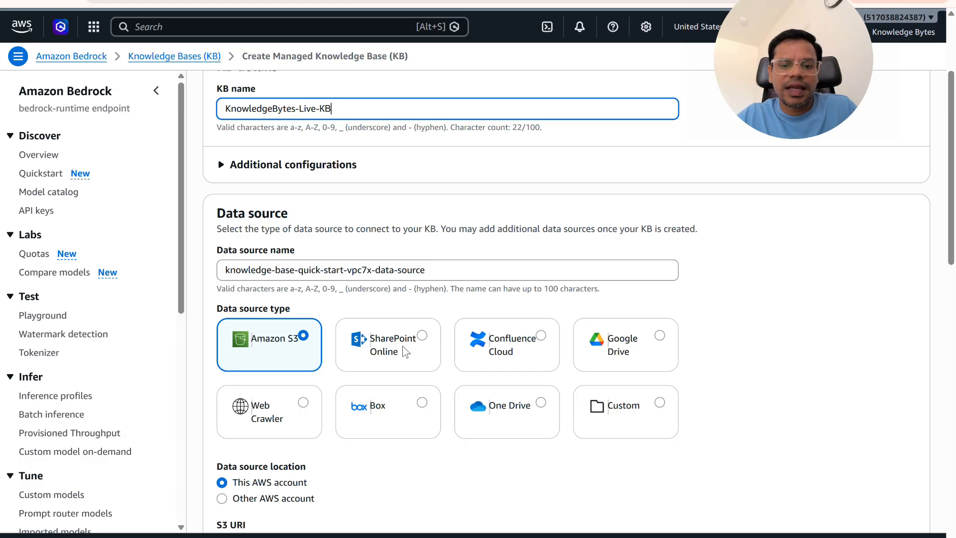
{"action": "scroll", "coordinate": [499, 365], "scroll_direction": "down", "scroll_amount": 1}
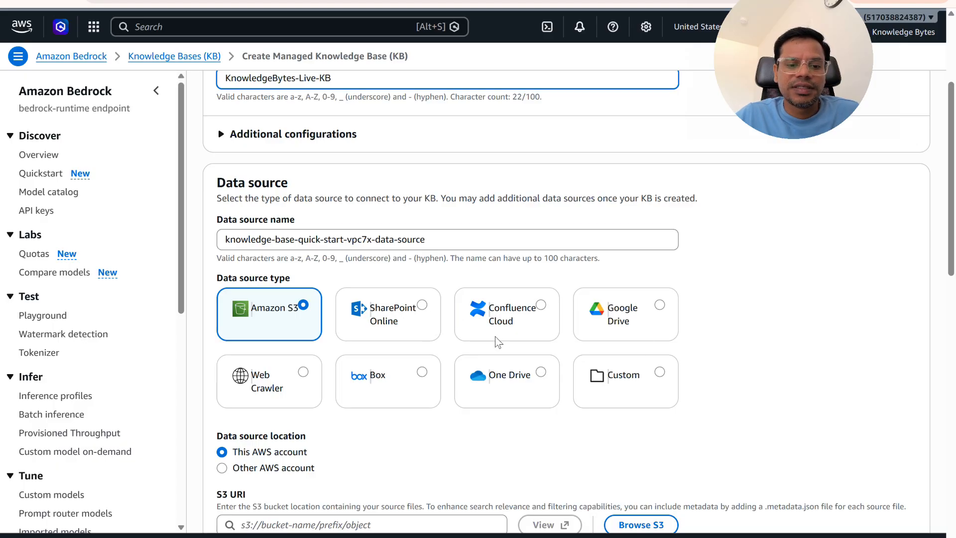
{"action": "scroll", "coordinate": [498, 342], "scroll_direction": "down", "scroll_amount": 3}
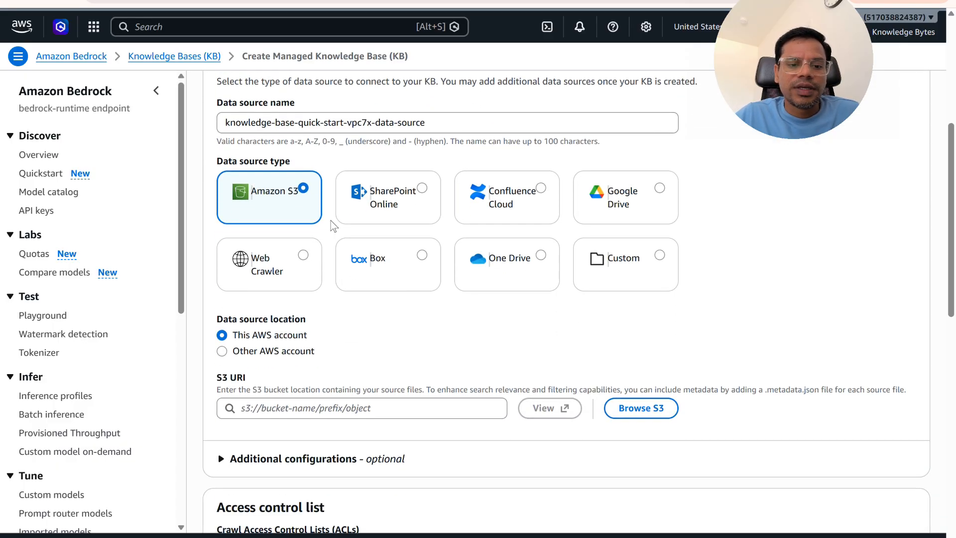
{"action": "scroll", "coordinate": [333, 225], "scroll_direction": "down", "scroll_amount": 2}
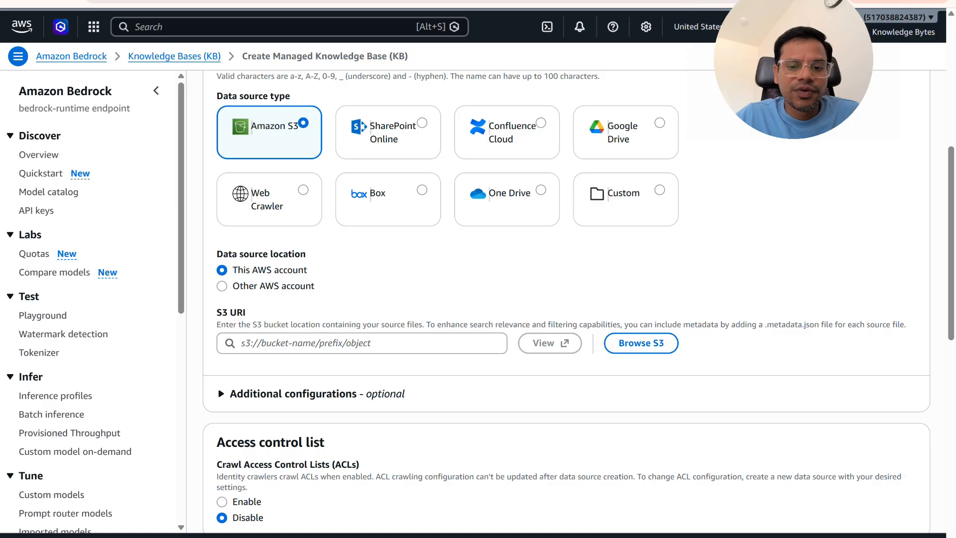
{"action": "scroll", "coordinate": [277, 338], "scroll_direction": "down", "scroll_amount": 1}
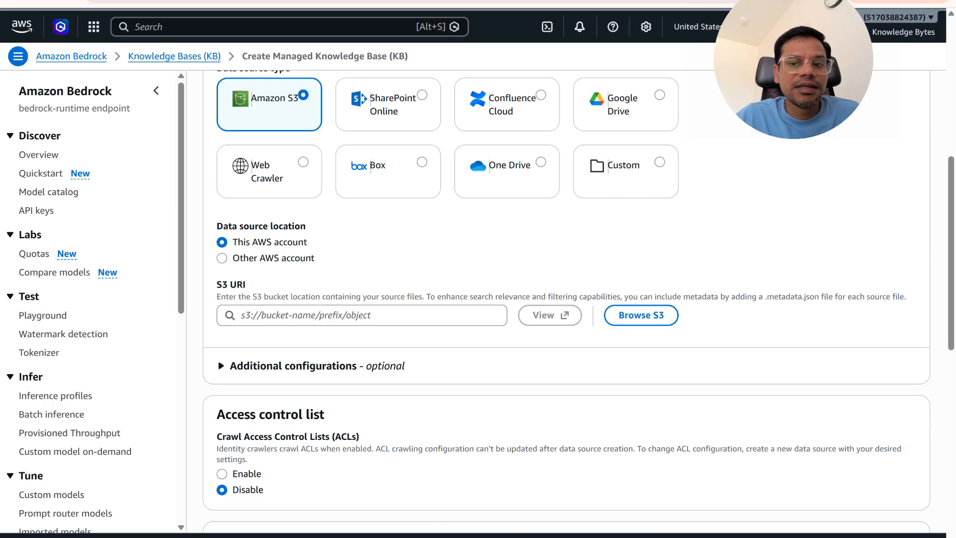
{"action": "left_click", "coordinate": [638, 320]}
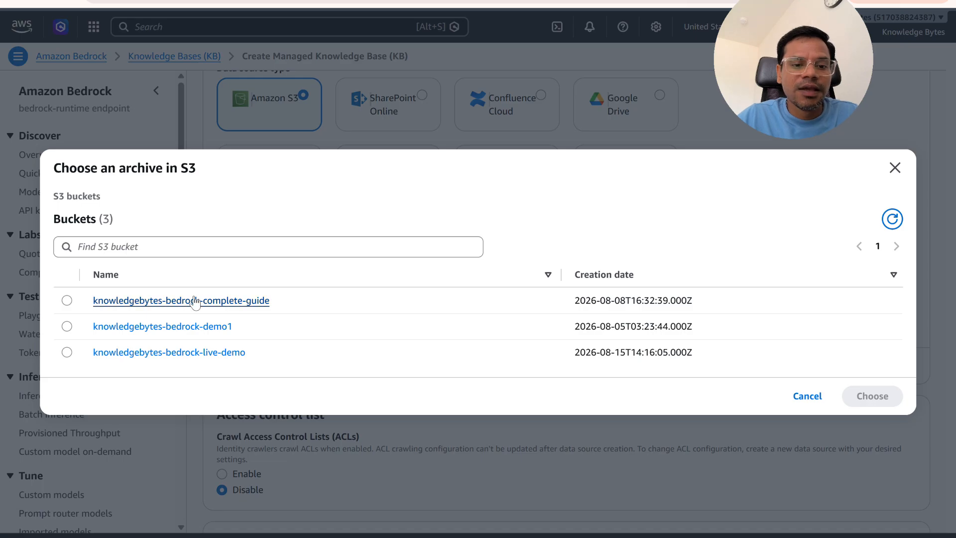
{"action": "left_click", "coordinate": [66, 352]}
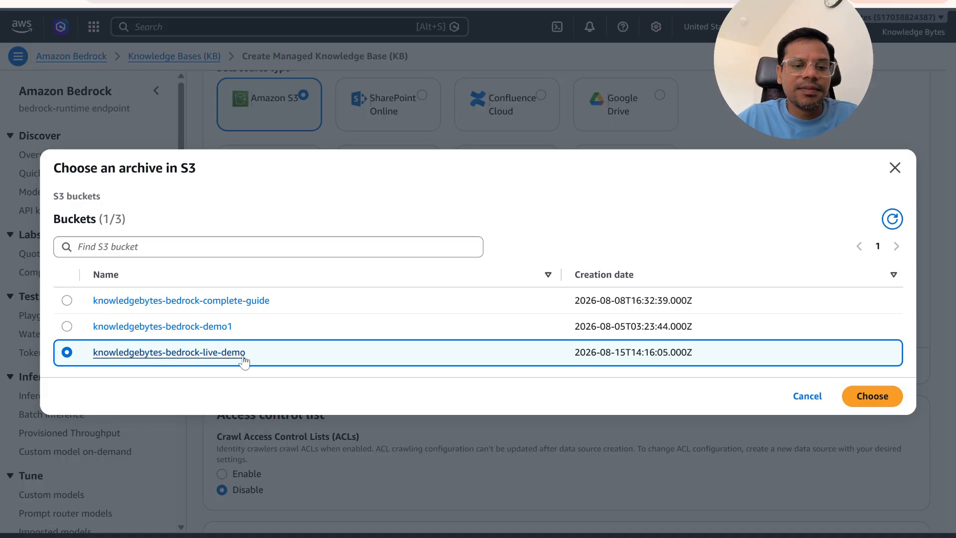
{"action": "left_click", "coordinate": [896, 401]}
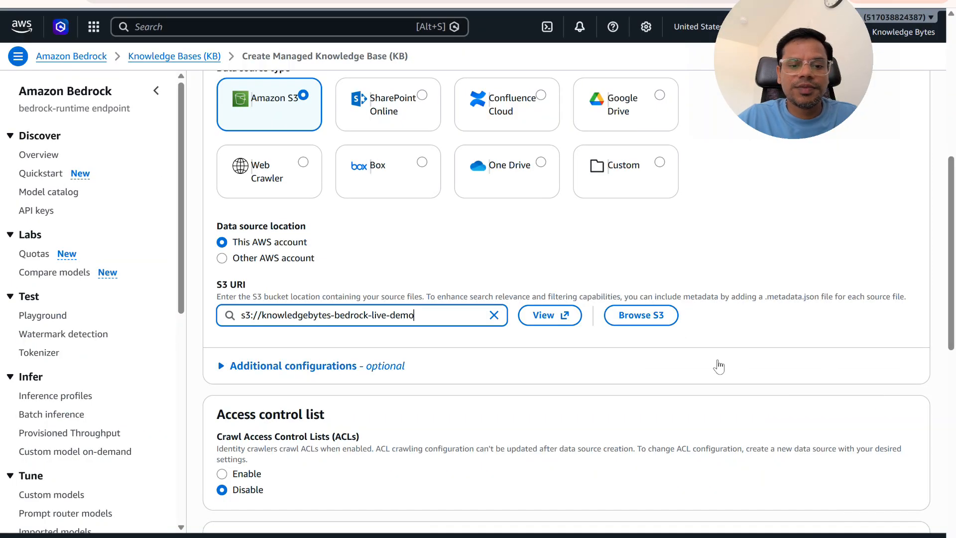
Submit the managed knowledge base for creation with the default access control, parsing, filter and log delivery settings.
{"action": "scroll", "coordinate": [718, 367], "scroll_direction": "down", "scroll_amount": 3}
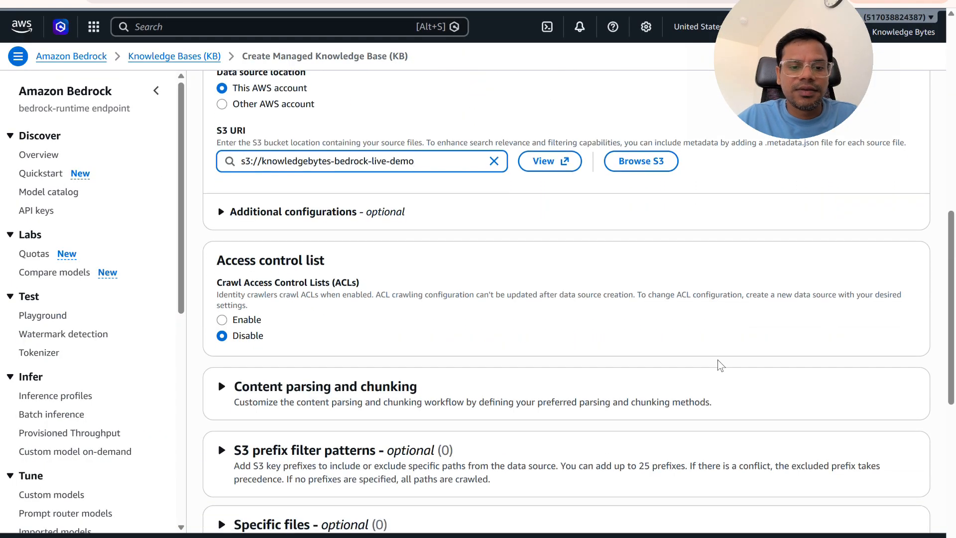
{"action": "scroll", "coordinate": [719, 366], "scroll_direction": "down", "scroll_amount": 4}
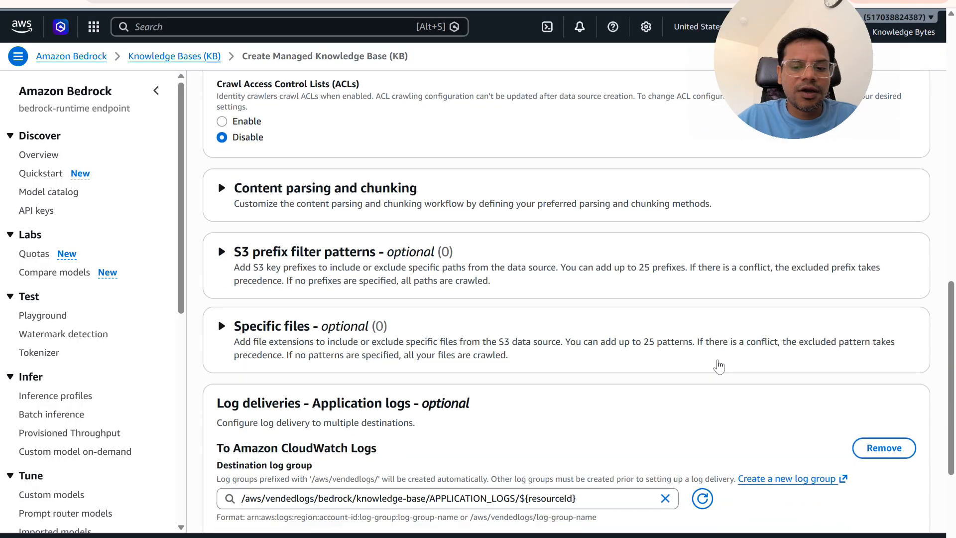
{"action": "scroll", "coordinate": [718, 367], "scroll_direction": "down", "scroll_amount": 4}
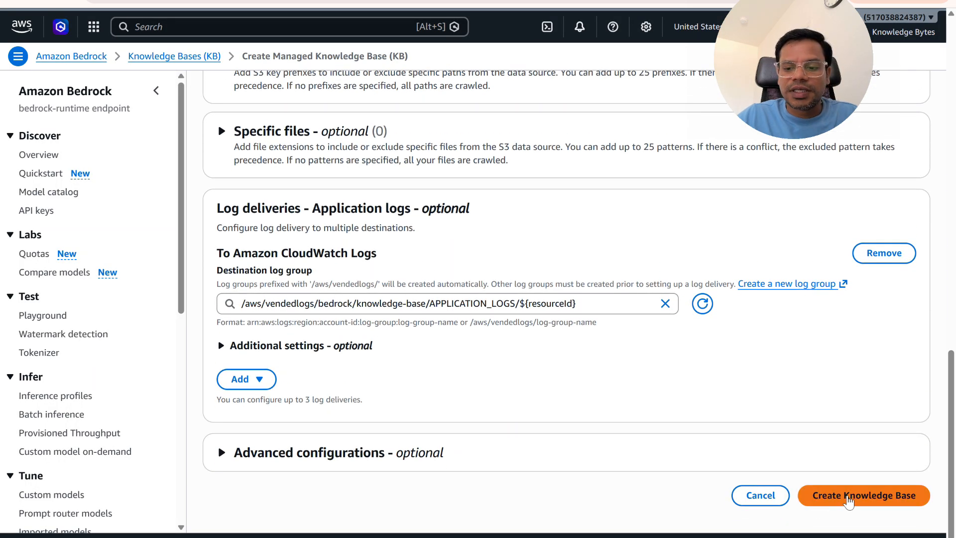
{"action": "left_click", "coordinate": [849, 496]}
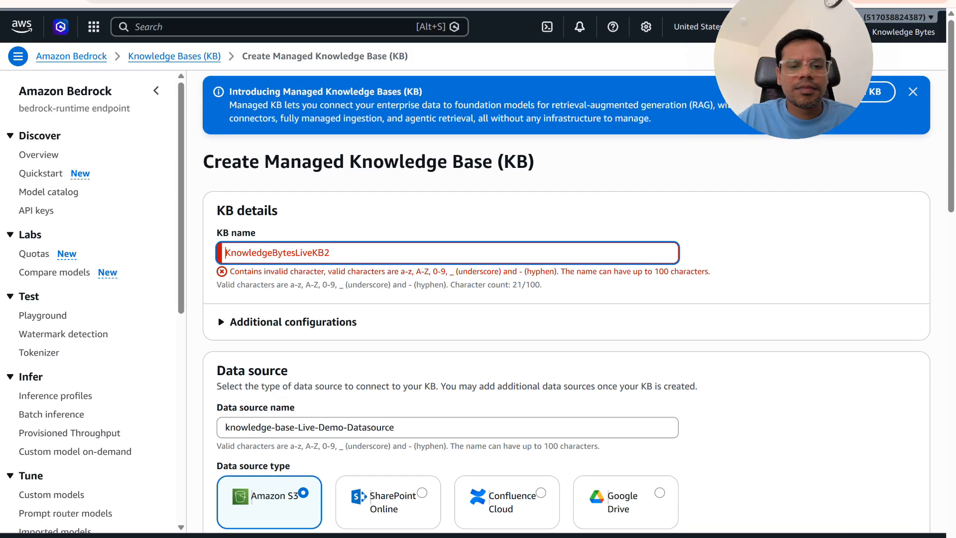
Rename the managed knowledge base KnowledgeBytesLiveDemoKB and submit it for creation with the other settings kept.
{"action": "left_click_drag", "start_coordinate": [332, 253], "coordinate": [141, 245]}
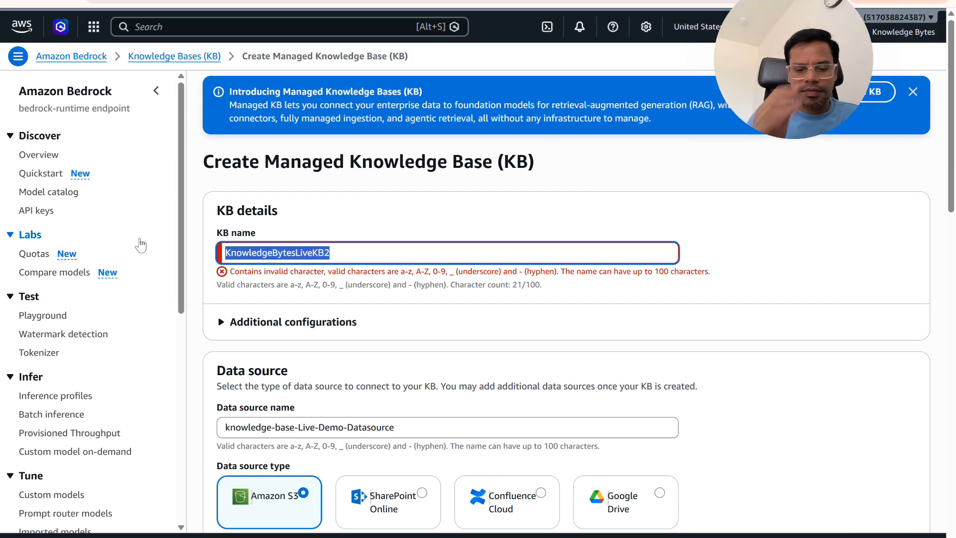
{"action": "type", "text": "Know"}
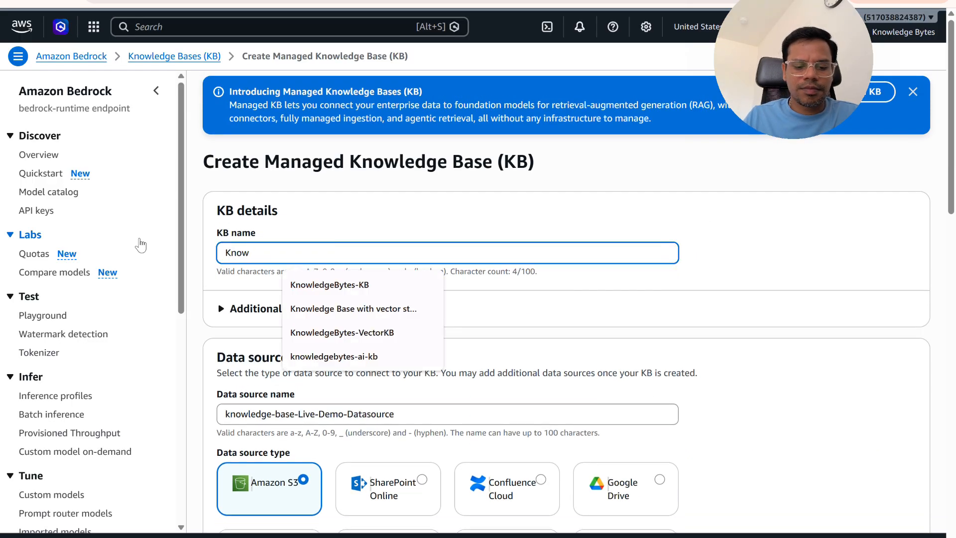
{"action": "type", "text": "ledgeBytesLiveDemoKB"}
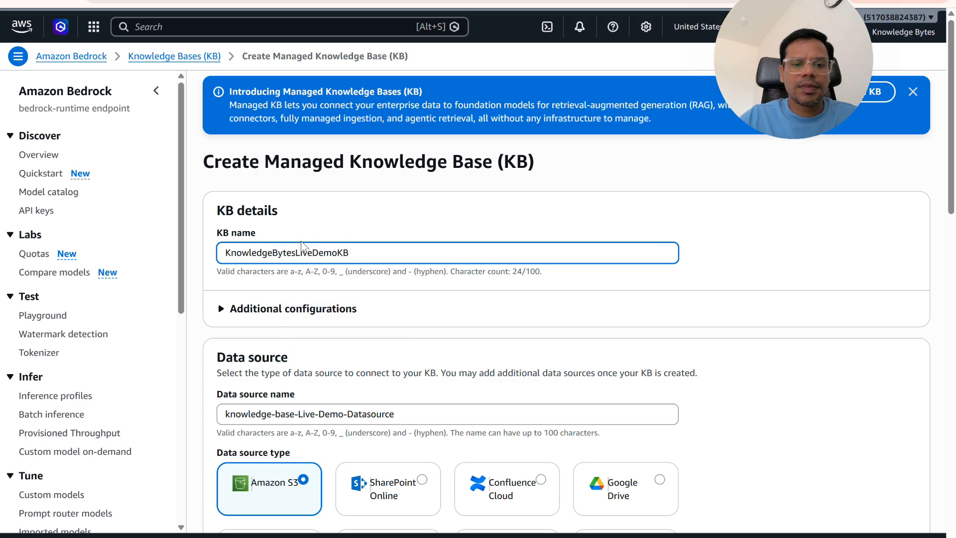
{"action": "scroll", "coordinate": [304, 248], "scroll_direction": "down", "scroll_amount": 3}
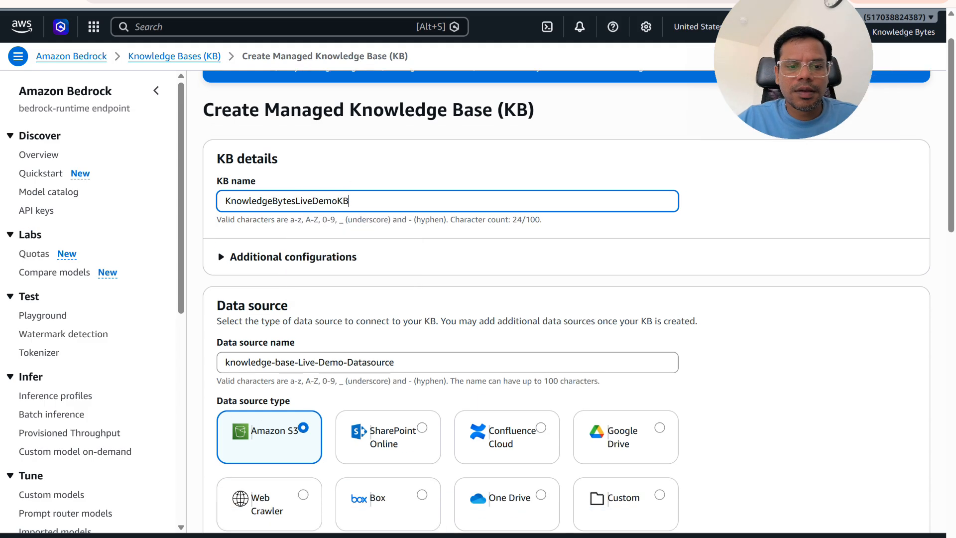
{"action": "scroll", "coordinate": [304, 251], "scroll_direction": "down", "scroll_amount": 10}
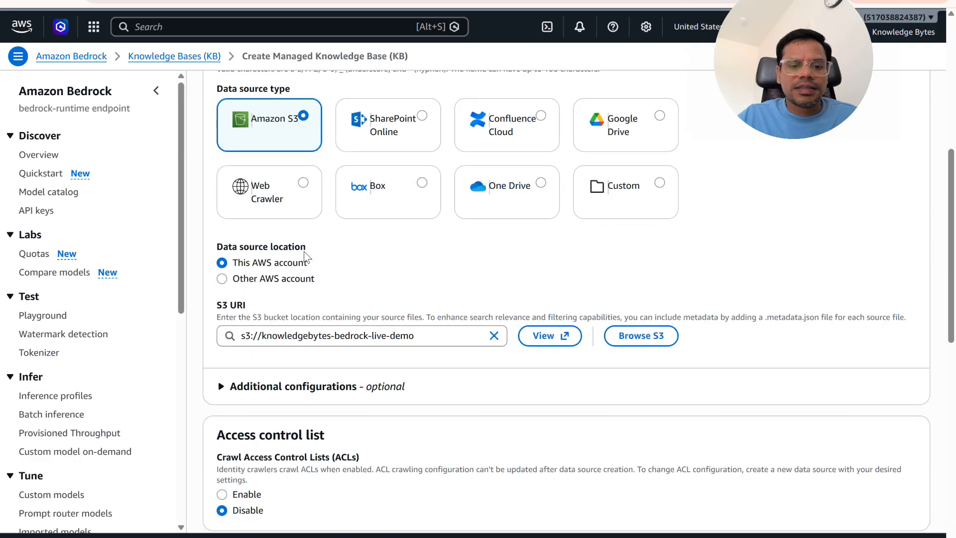
{"action": "scroll", "coordinate": [305, 253], "scroll_direction": "down", "scroll_amount": 8}
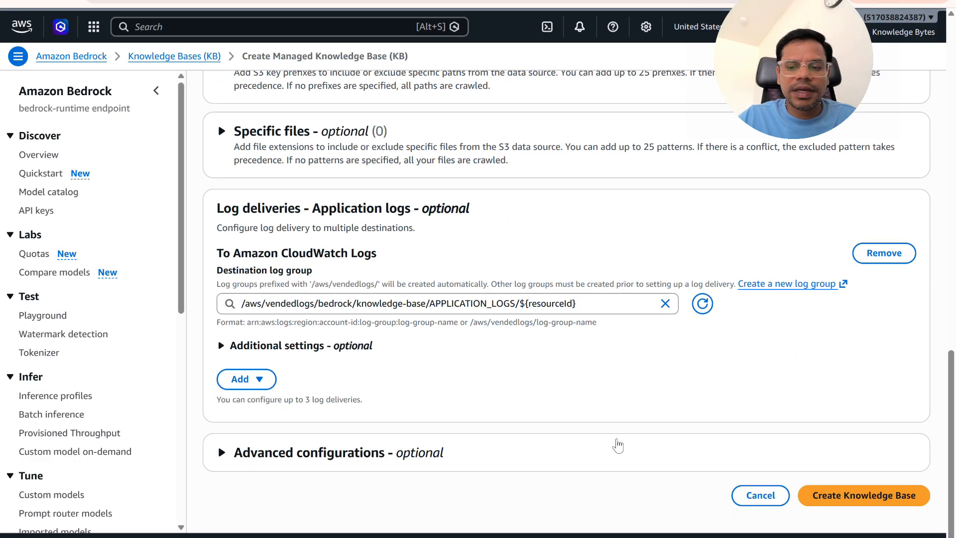
{"action": "left_click", "coordinate": [835, 498]}
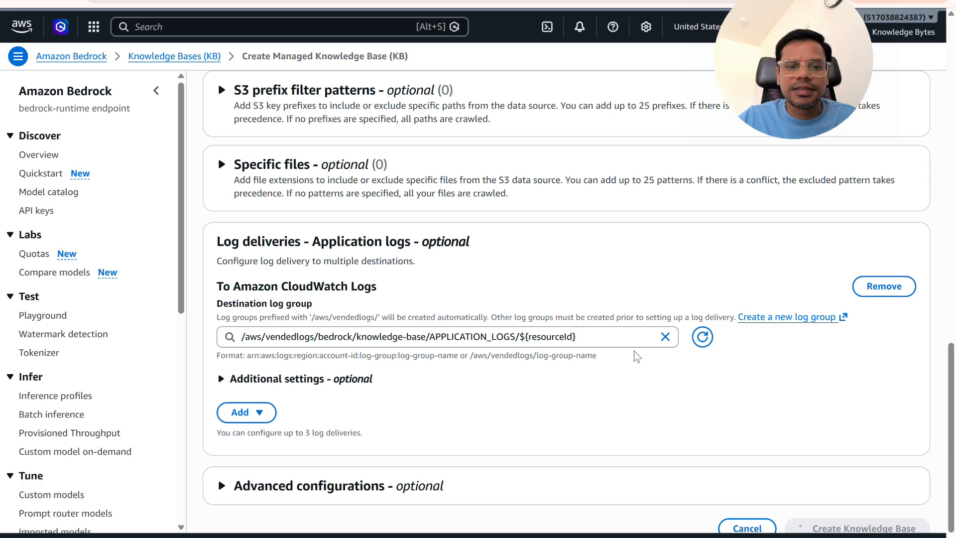
{"action": "scroll", "coordinate": [546, 255], "scroll_direction": "up", "scroll_amount": 12}
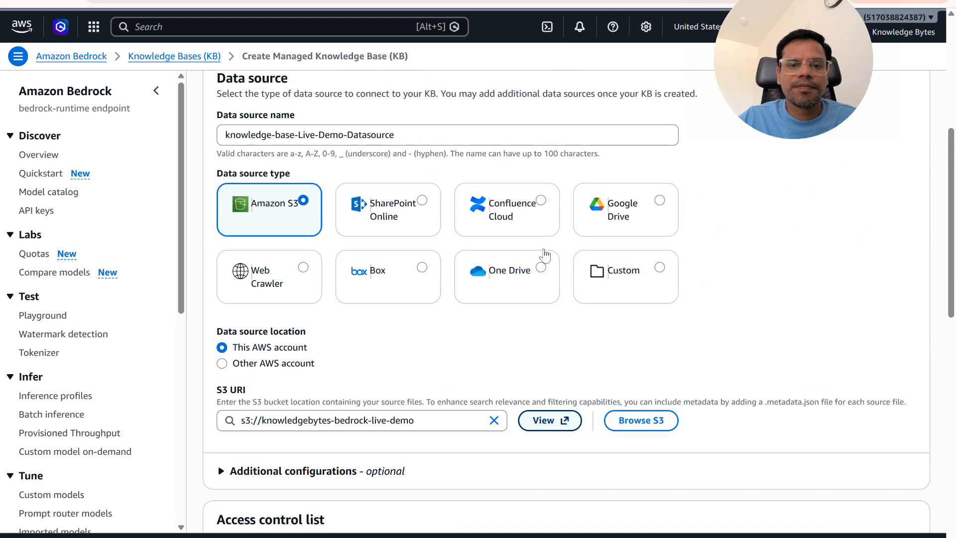
{"action": "scroll", "coordinate": [546, 255], "scroll_direction": "up", "scroll_amount": 3}
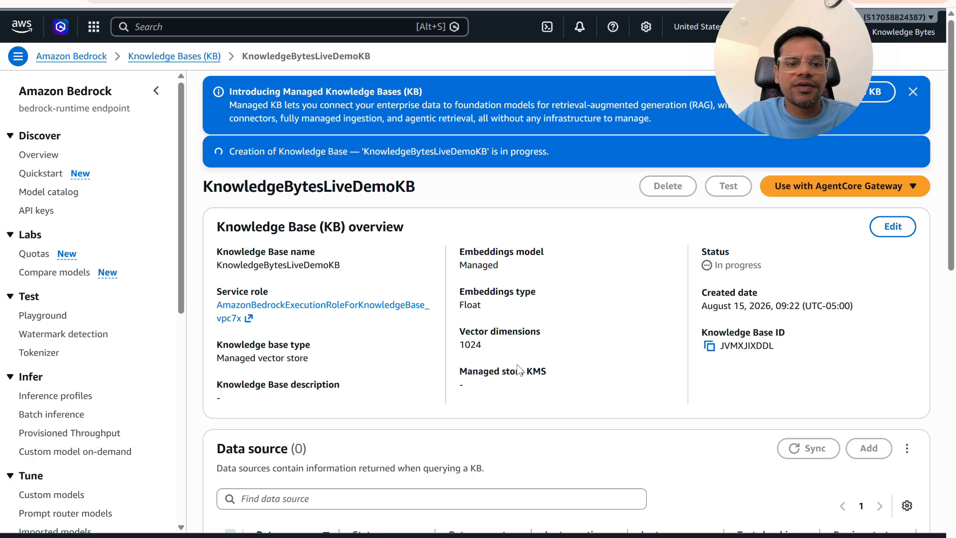
Copy the new knowledge base's ID into a Notepad note and label it "KB ID".
{"action": "scroll", "coordinate": [414, 355], "scroll_direction": "down", "scroll_amount": 1}
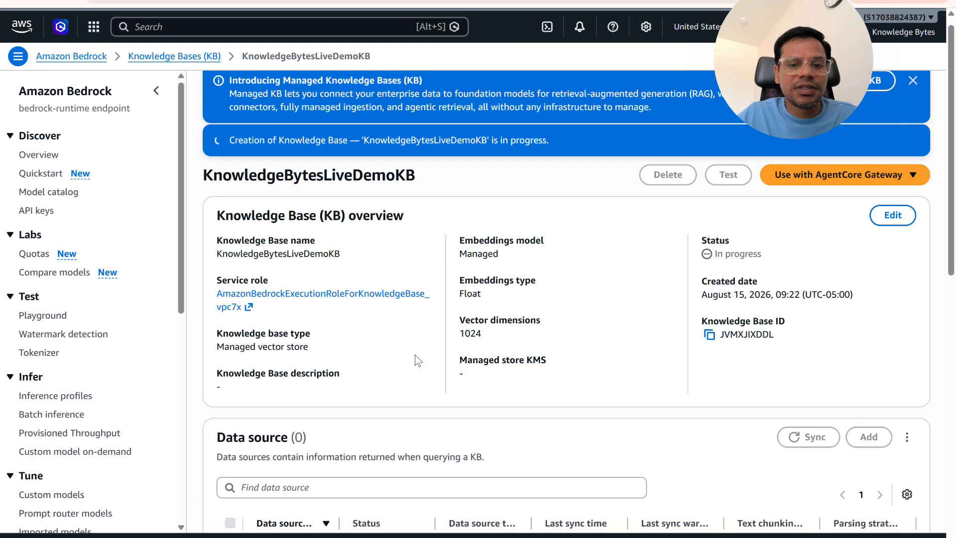
{"action": "left_click", "coordinate": [709, 335]}
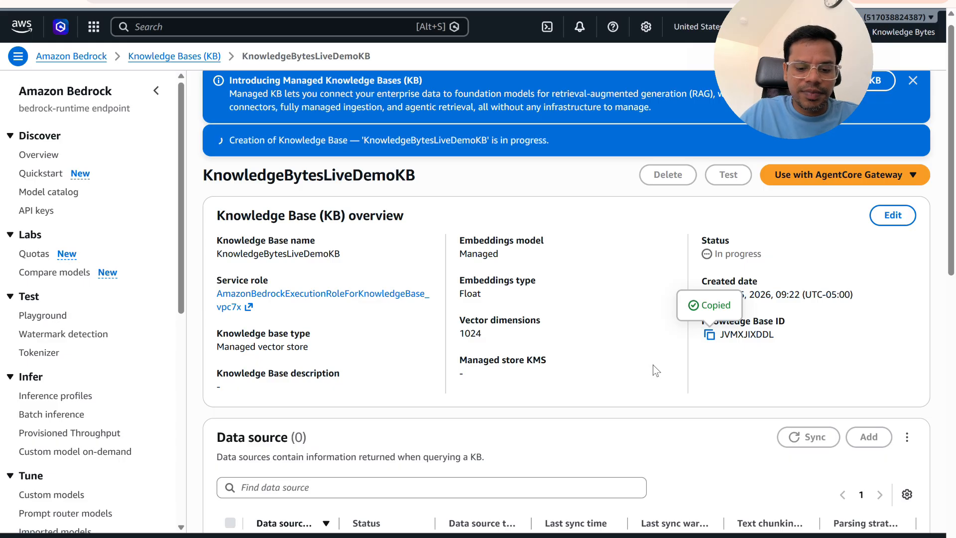
{"action": "key", "text": "super"}
{"action": "type", "text": "noe"}
{"action": "key", "text": "BackSpace"}
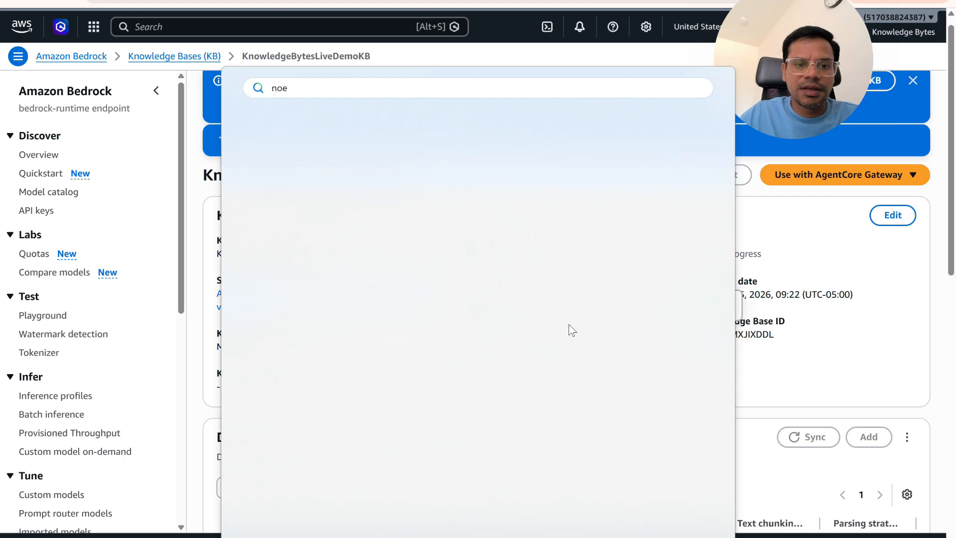
{"action": "type", "text": "te"}
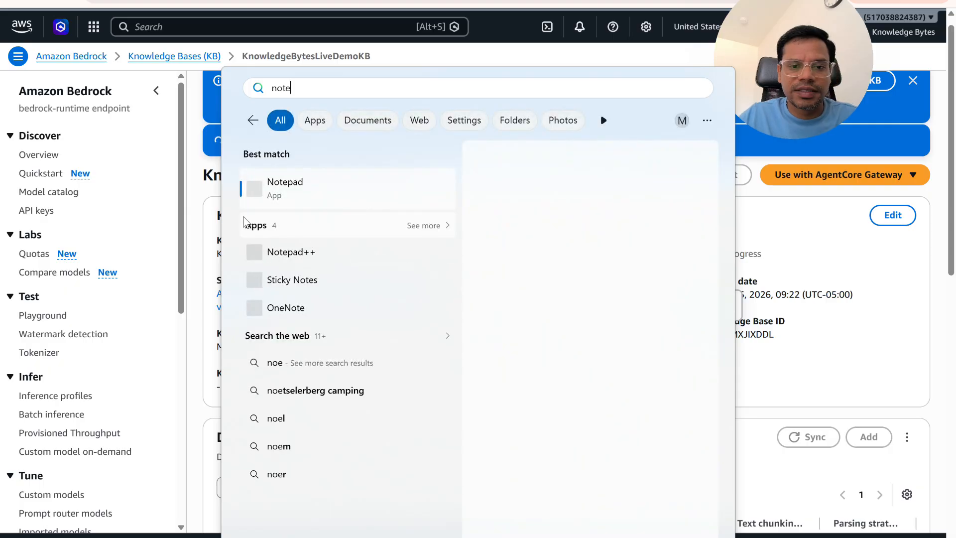
{"action": "left_click", "coordinate": [278, 188]}
{"action": "key", "text": "ctrl+v"}
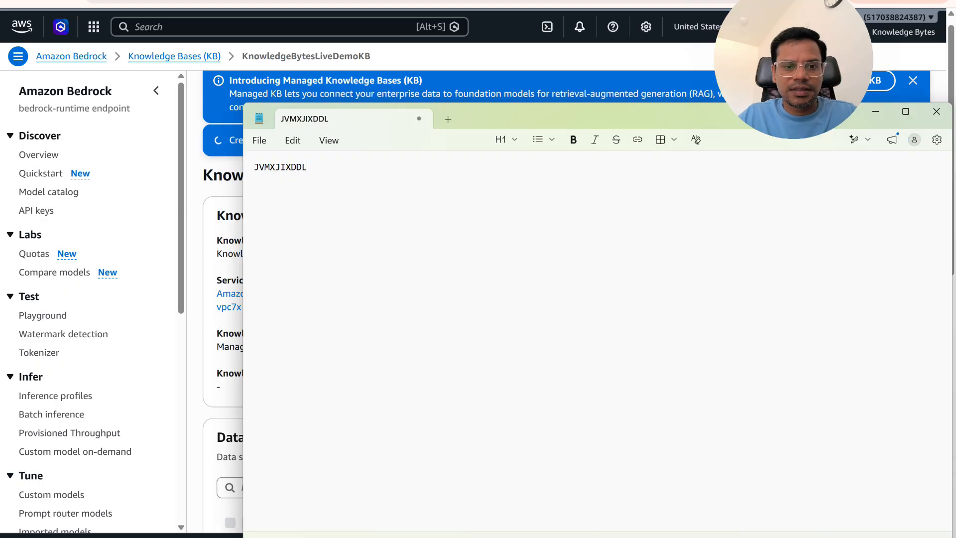
{"action": "type", "text": "- K"}
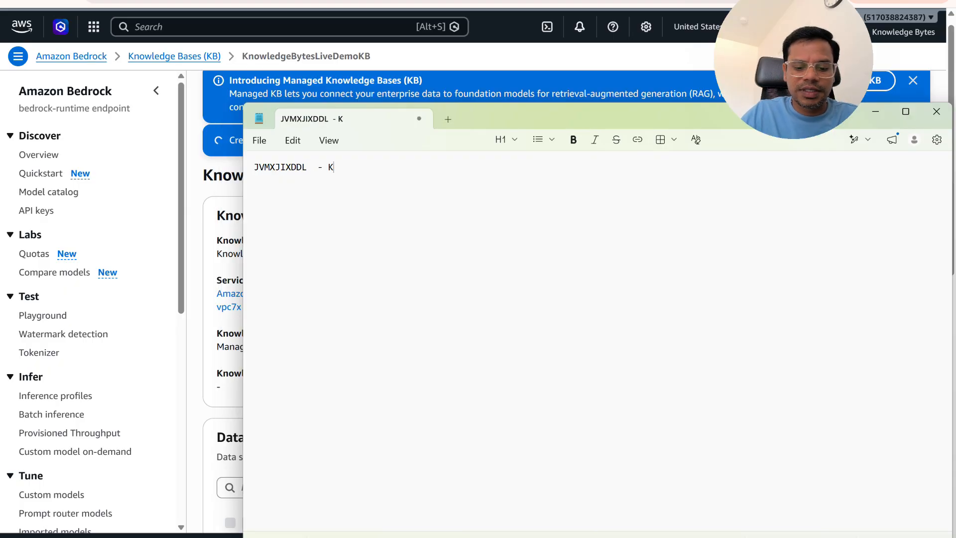
{"action": "type", "text": "B ID"}
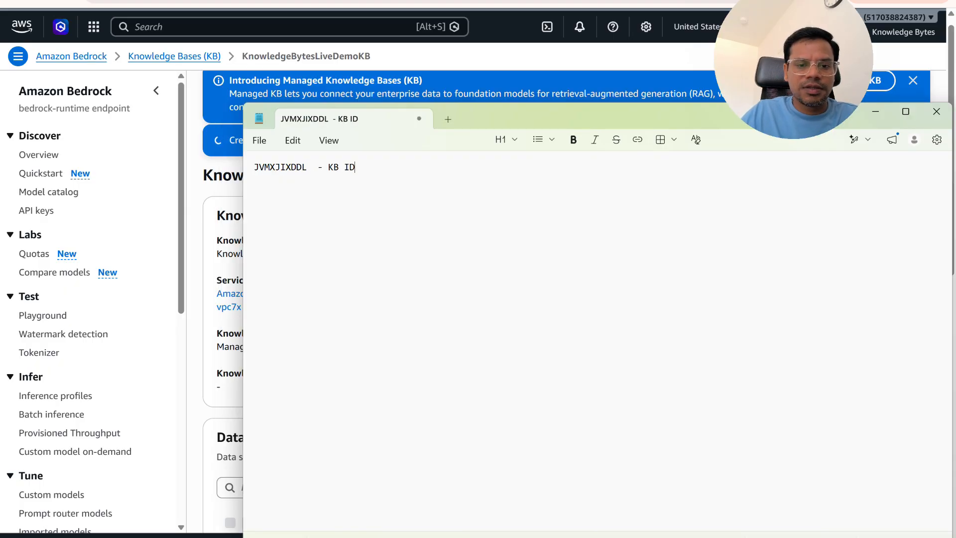
{"action": "key", "text": "Return"}
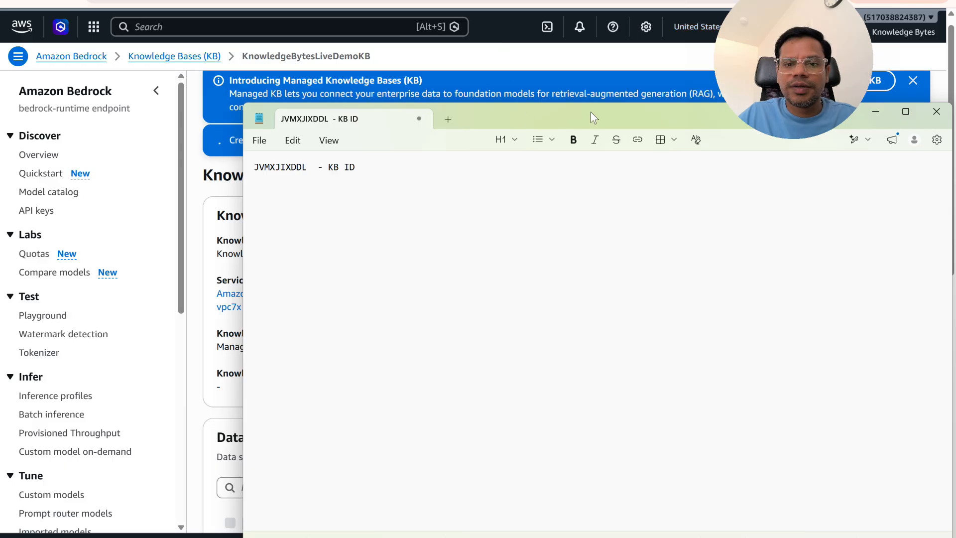
Return to the Amazon Bedrock console and examine the knowledge base's S3 data source and its sync status, widening the Data source name column.
{"action": "key", "text": "alt+Tab"}
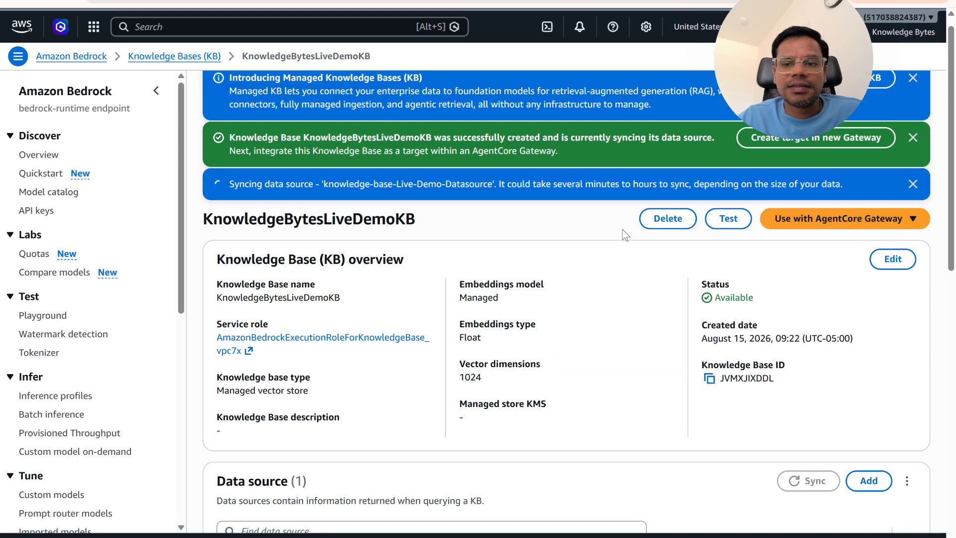
{"action": "scroll", "coordinate": [626, 234], "scroll_direction": "down", "scroll_amount": 2}
{"action": "scroll", "coordinate": [626, 234], "scroll_direction": "down", "scroll_amount": 3}
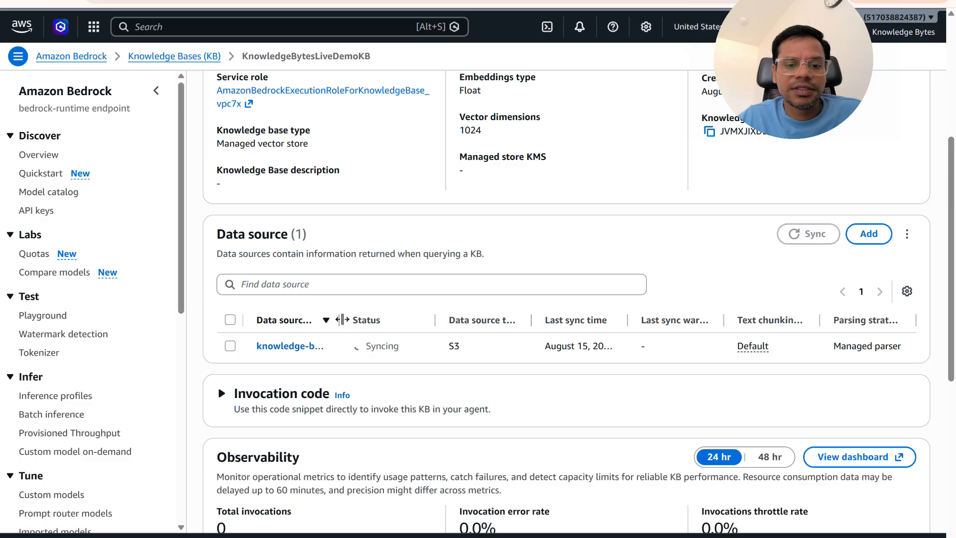
{"action": "left_click", "coordinate": [290, 345]}
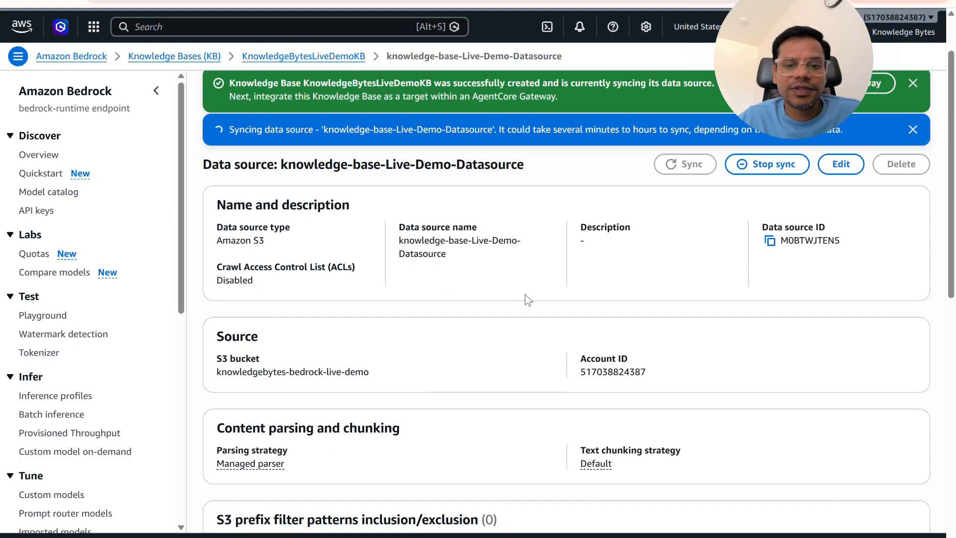
{"action": "scroll", "coordinate": [528, 299], "scroll_direction": "down", "scroll_amount": 1}
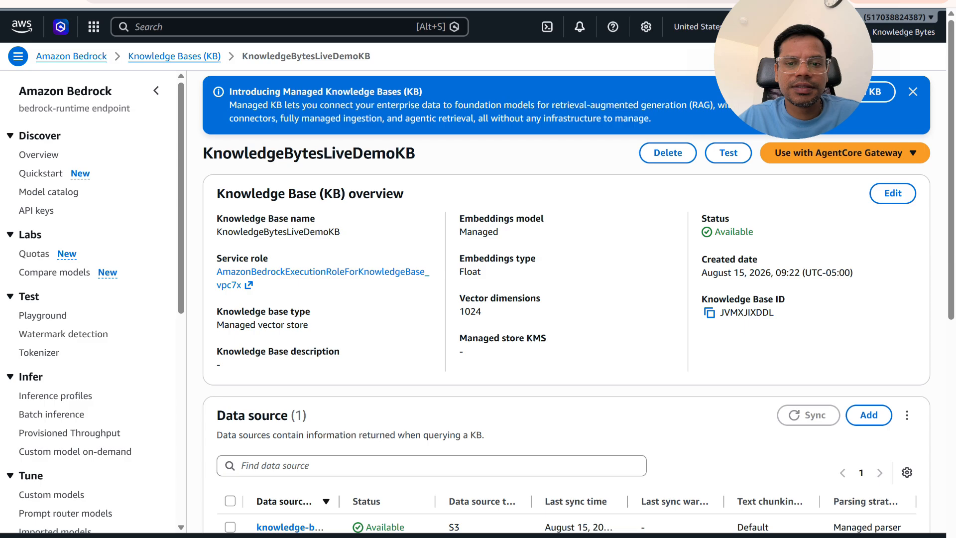
{"action": "scroll", "coordinate": [505, 264], "scroll_direction": "down", "scroll_amount": 1}
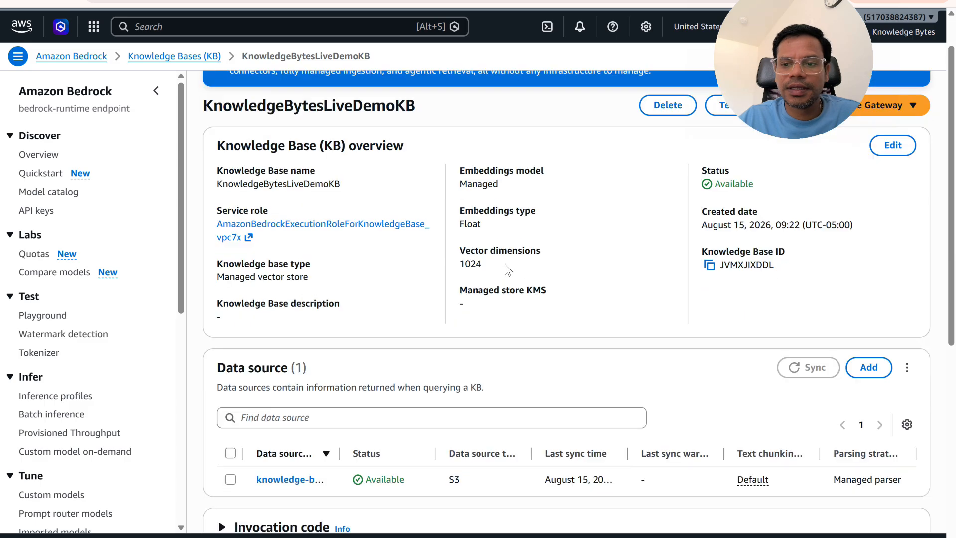
{"action": "scroll", "coordinate": [506, 269], "scroll_direction": "down", "scroll_amount": 3}
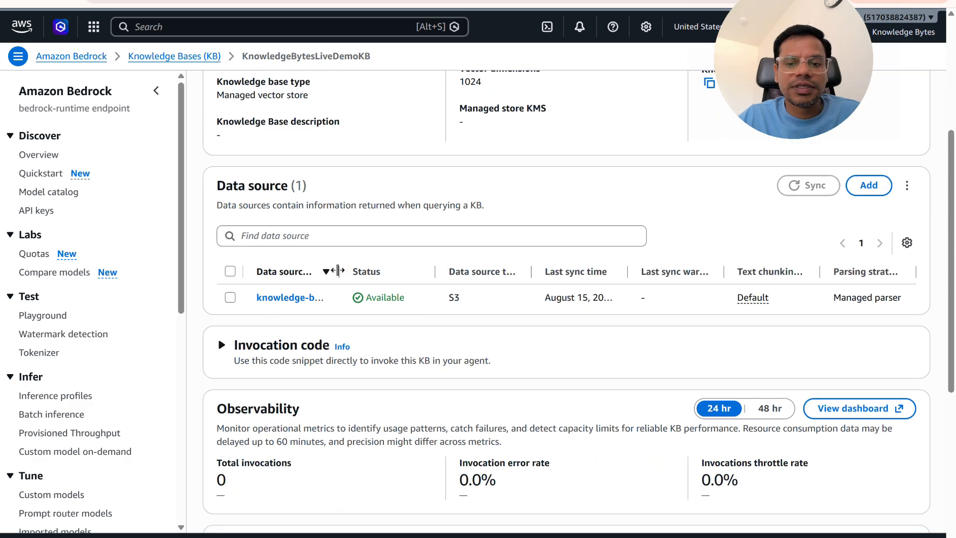
{"action": "left_click_drag", "start_coordinate": [339, 272], "coordinate": [439, 268]}
{"action": "scroll", "coordinate": [335, 334], "scroll_direction": "up", "scroll_amount": 5}
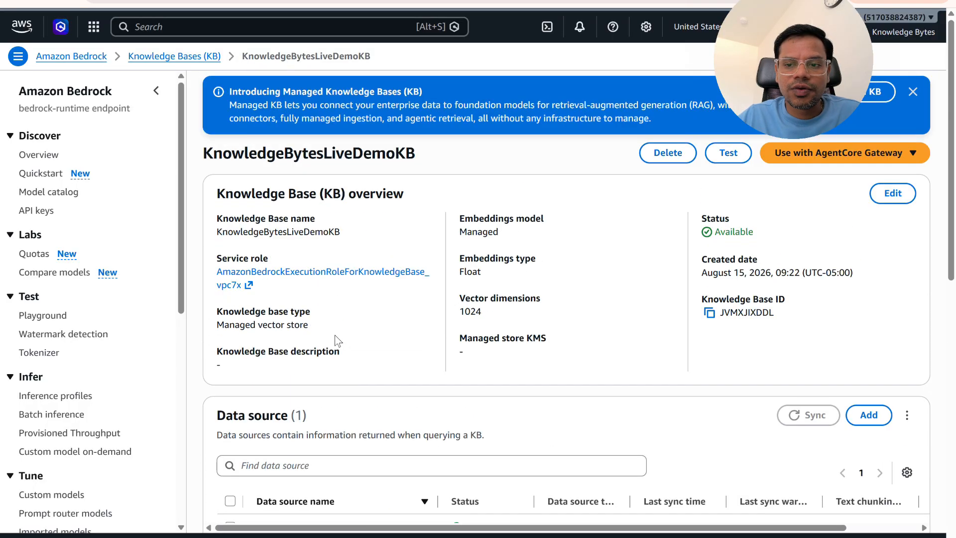
{"action": "scroll", "coordinate": [813, 304], "scroll_direction": "down", "scroll_amount": 6}
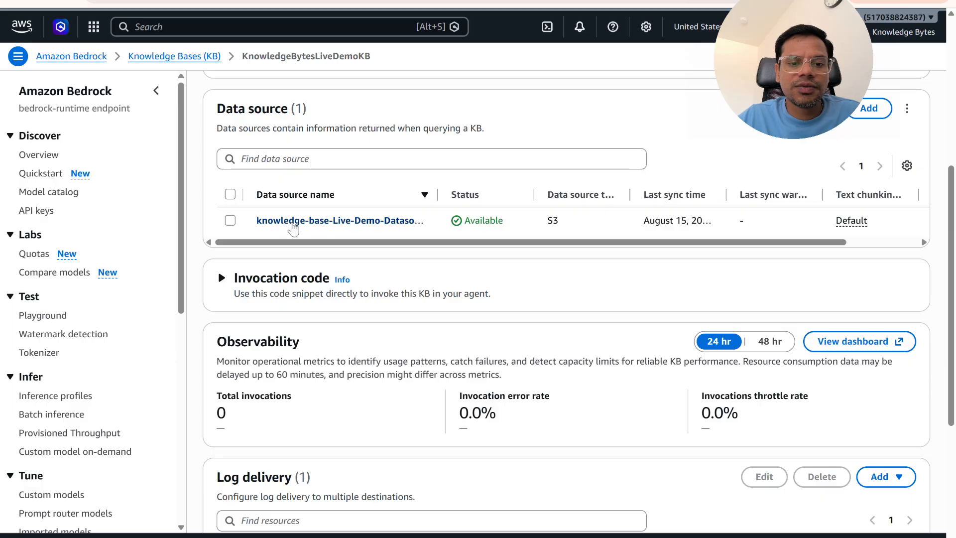
{"action": "left_click", "coordinate": [293, 225]}
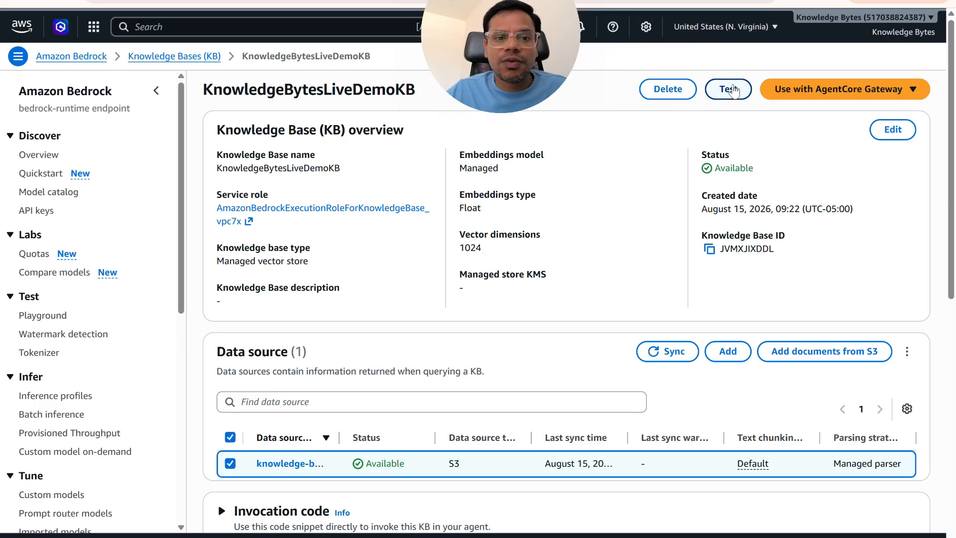
Open the test page for KnowledgeBytesLiveDemoKB, review its retrieval configurations and run the prompt "Test" with the defaults.
{"action": "left_click", "coordinate": [728, 89]}
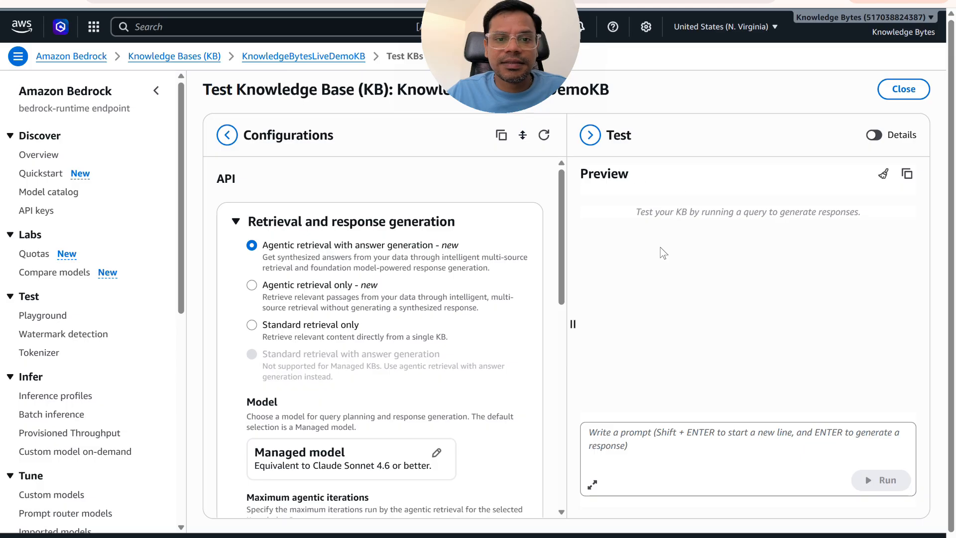
{"action": "scroll", "coordinate": [492, 280], "scroll_direction": "down", "scroll_amount": 4}
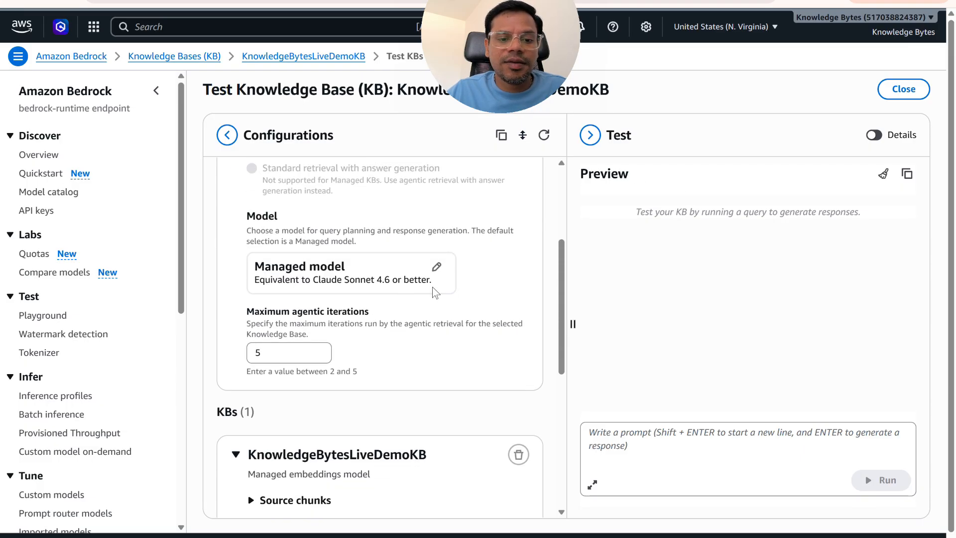
{"action": "scroll", "coordinate": [434, 291], "scroll_direction": "down", "scroll_amount": 4}
{"action": "scroll", "coordinate": [433, 292], "scroll_direction": "up", "scroll_amount": 8}
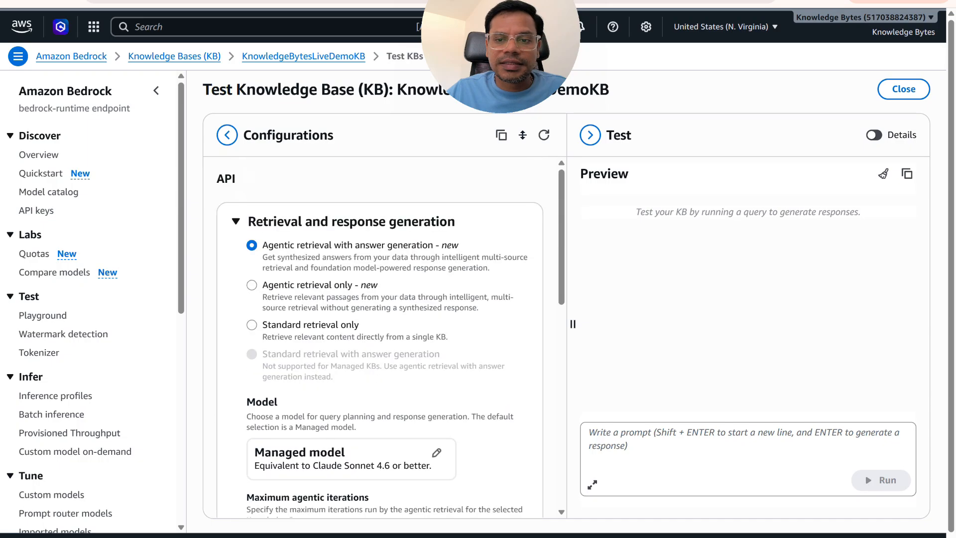
{"action": "scroll", "coordinate": [408, 325], "scroll_direction": "down", "scroll_amount": 10}
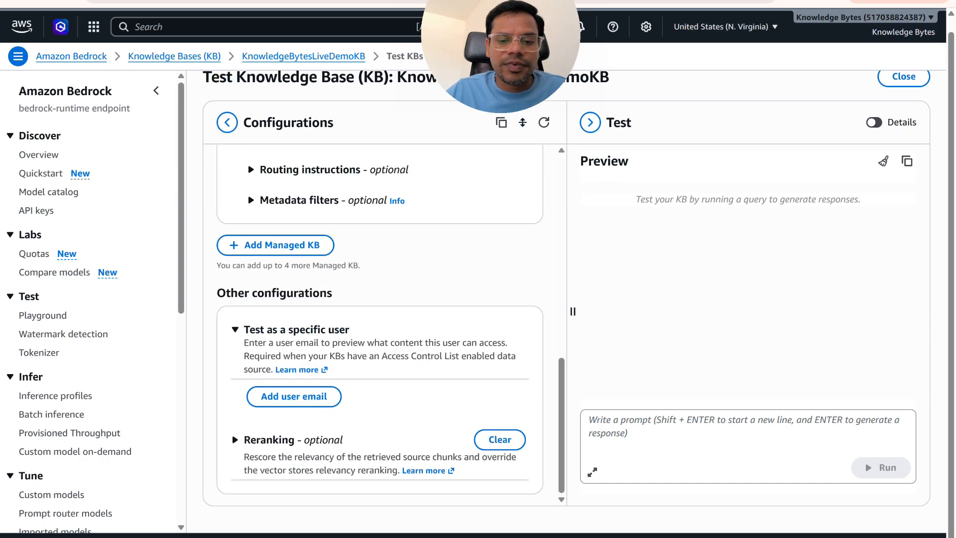
{"action": "left_click", "coordinate": [712, 439]}
{"action": "type", "text": "Test"}
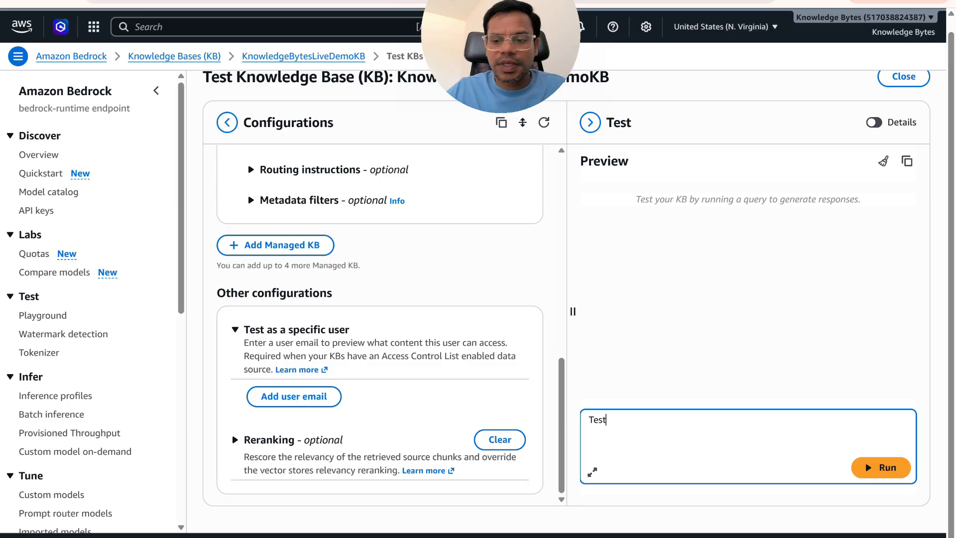
{"action": "left_click", "coordinate": [886, 473]}
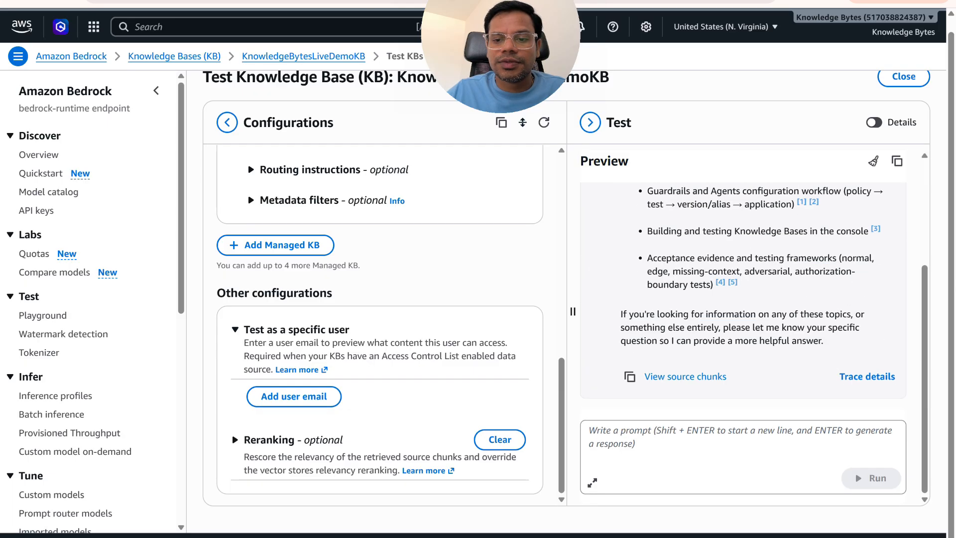
Run the prompt "What is Amazon Bedrock ?" against the knowledge base with the managed model and read through the generated answer.
{"action": "left_click", "coordinate": [743, 457]}
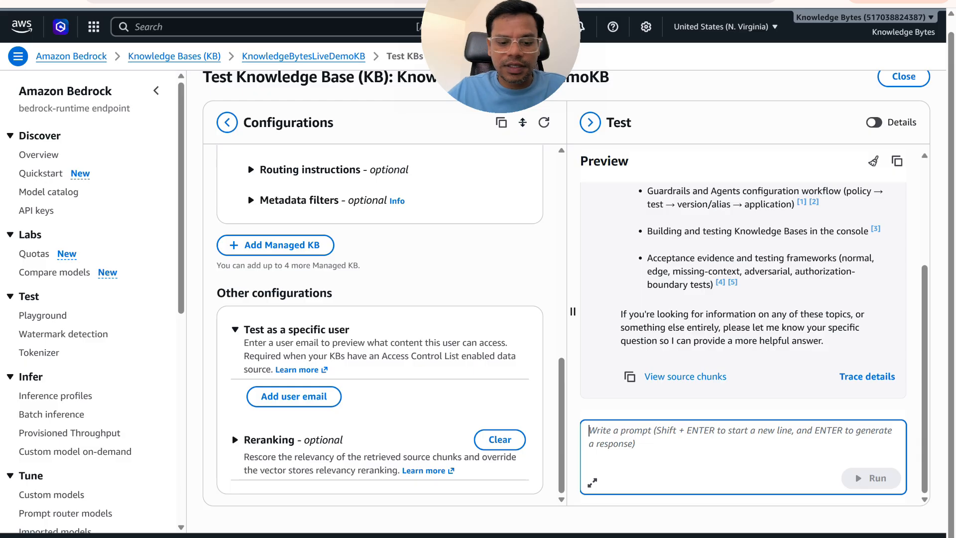
{"action": "type", "text": "What is Ama"}
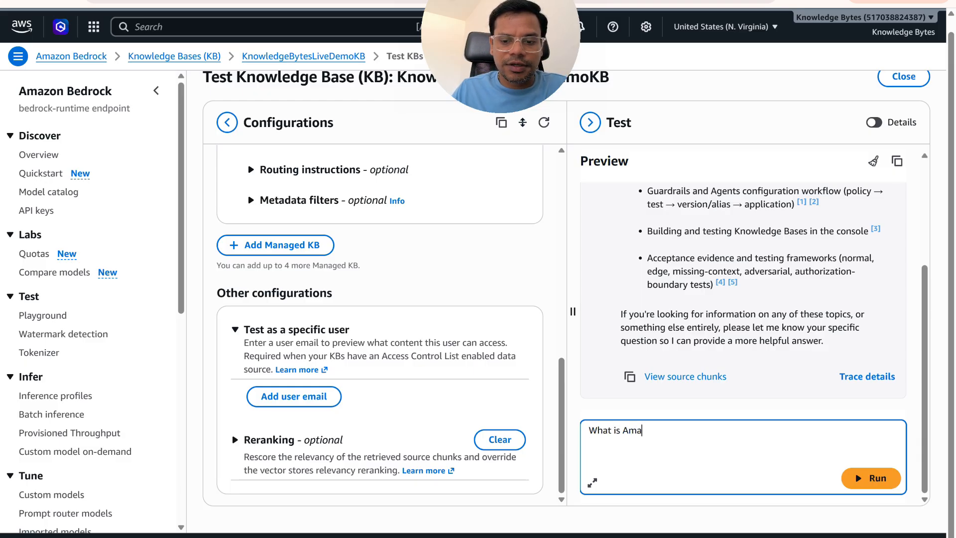
{"action": "type", "text": "zon Bedrock ?"}
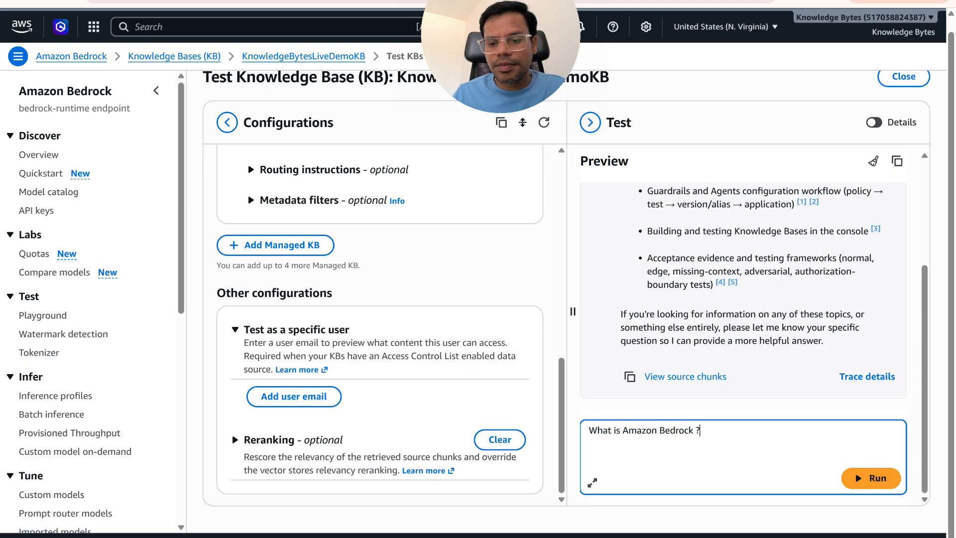
{"action": "left_click", "coordinate": [869, 479]}
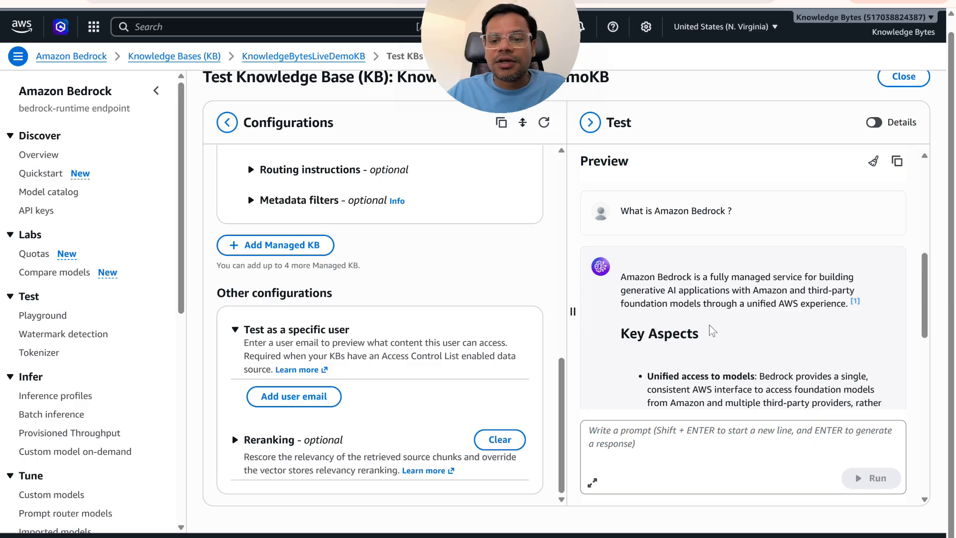
{"action": "scroll", "coordinate": [692, 371], "scroll_direction": "down", "scroll_amount": 10}
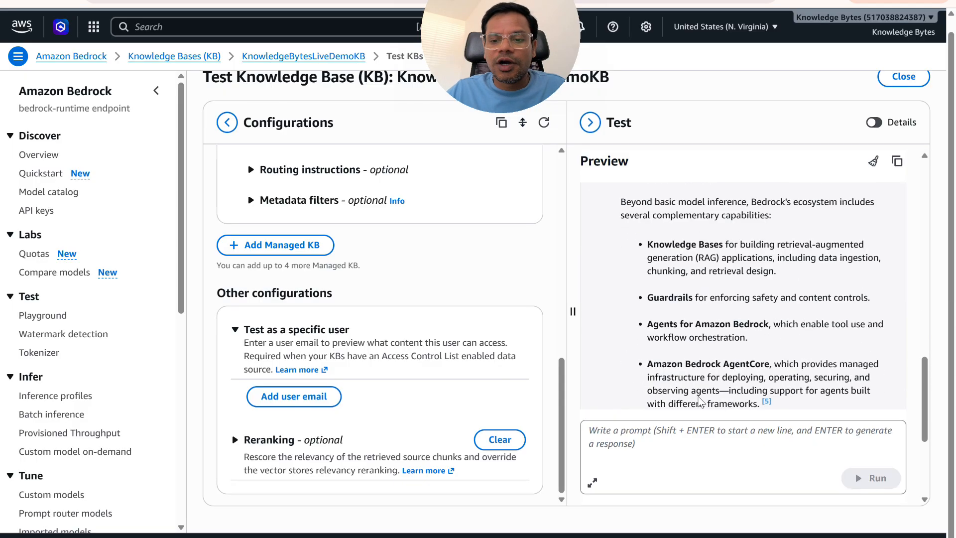
{"action": "scroll", "coordinate": [743, 289], "scroll_direction": "down", "scroll_amount": 3}
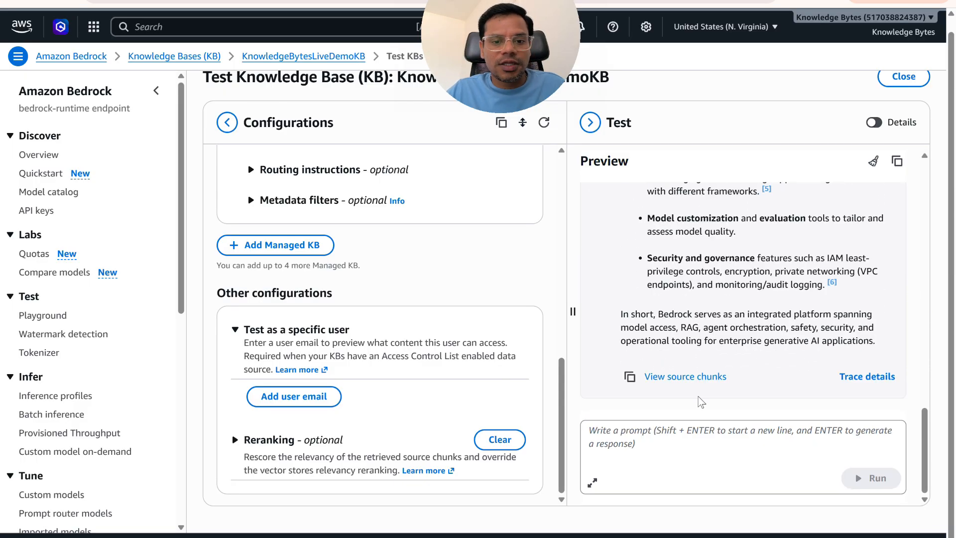
{"action": "scroll", "coordinate": [699, 393], "scroll_direction": "up", "scroll_amount": 15}
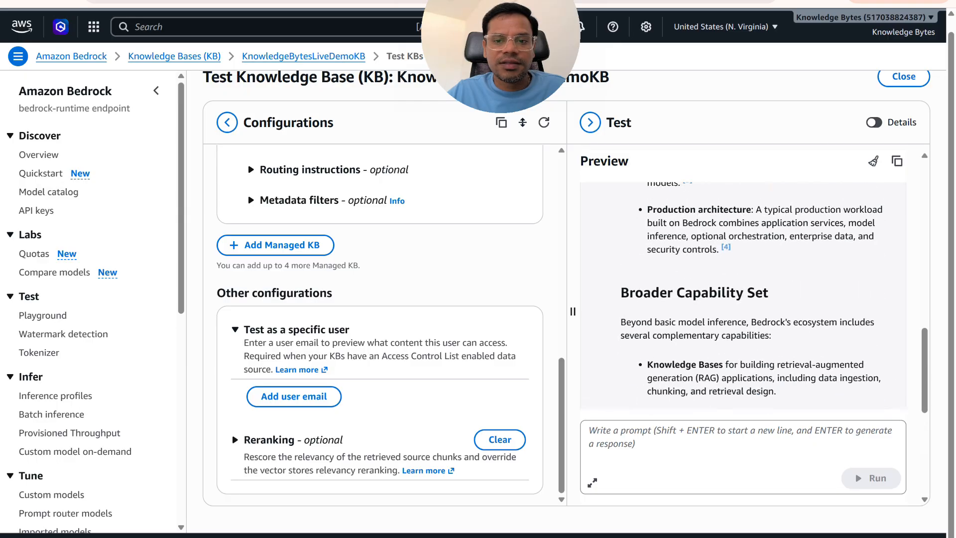
{"action": "scroll", "coordinate": [416, 175], "scroll_direction": "up", "scroll_amount": 4}
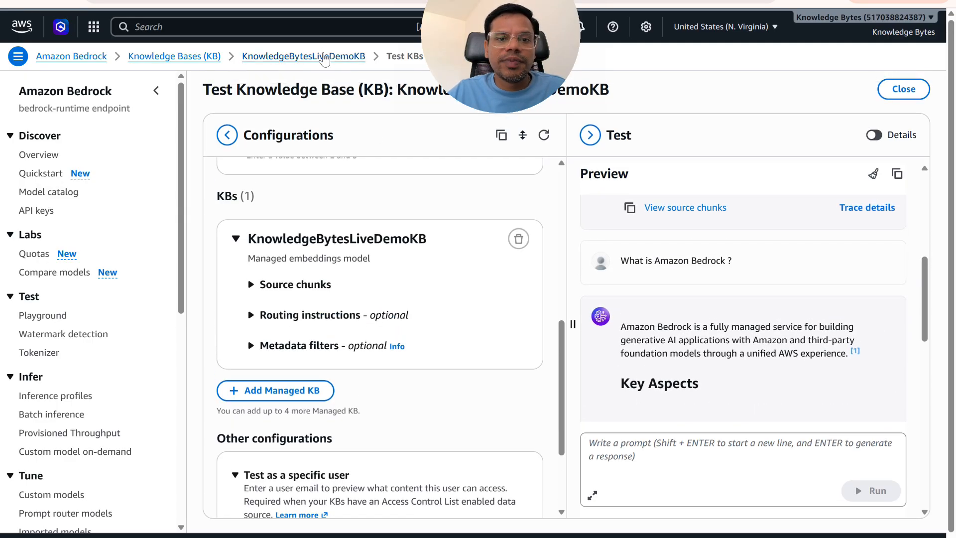
Reopen the KnowledgeBytesLiveDemoKB test page and switch the response generation model to Amazon Nova 2 Lite v1 with GLOBAL Amazon Nova 2 Lite inference.
{"action": "left_click", "coordinate": [324, 56]}
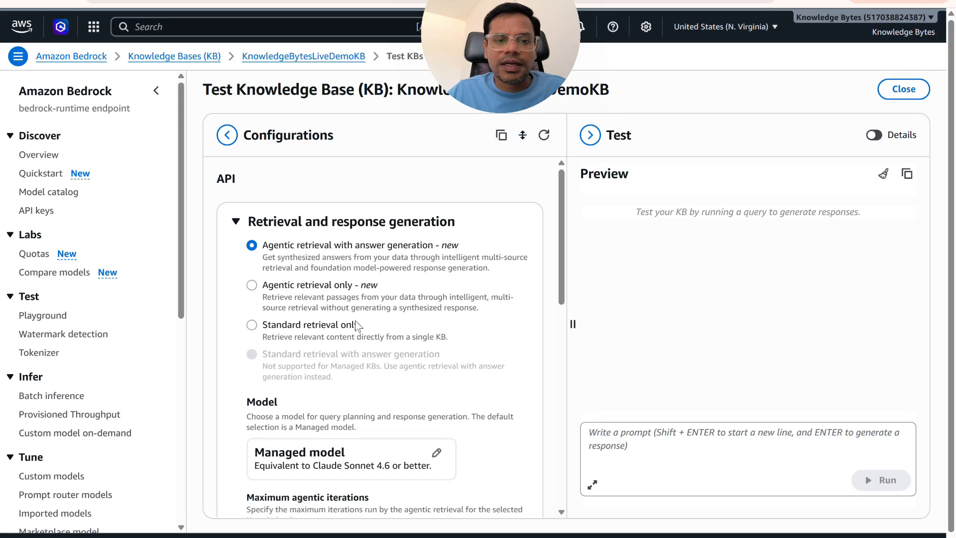
{"action": "scroll", "coordinate": [327, 336], "scroll_direction": "down", "scroll_amount": 4}
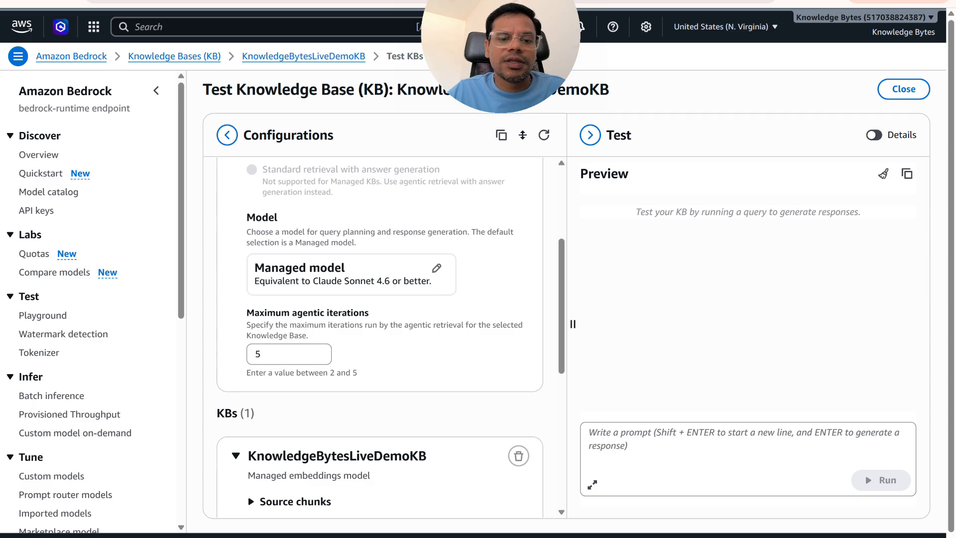
{"action": "scroll", "coordinate": [368, 291], "scroll_direction": "down", "scroll_amount": 3}
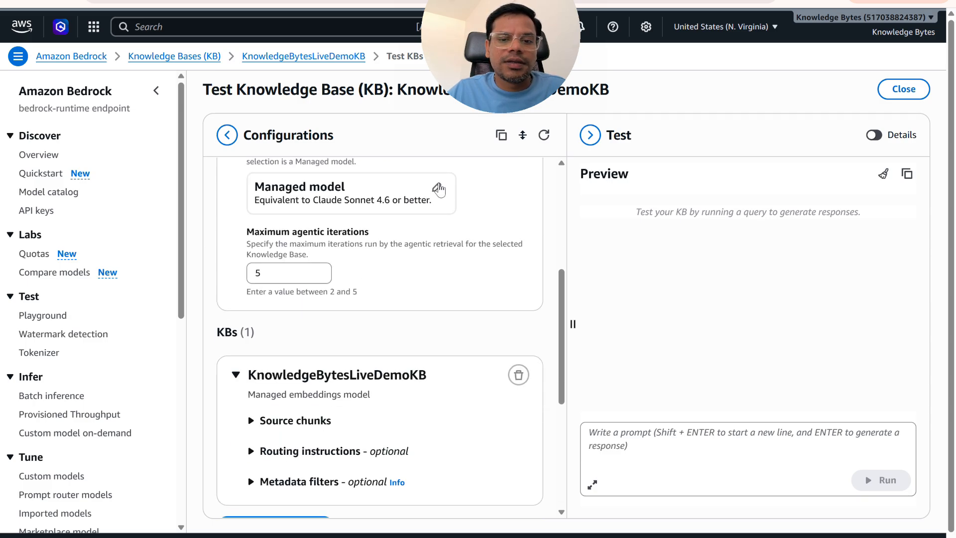
{"action": "left_click", "coordinate": [438, 189]}
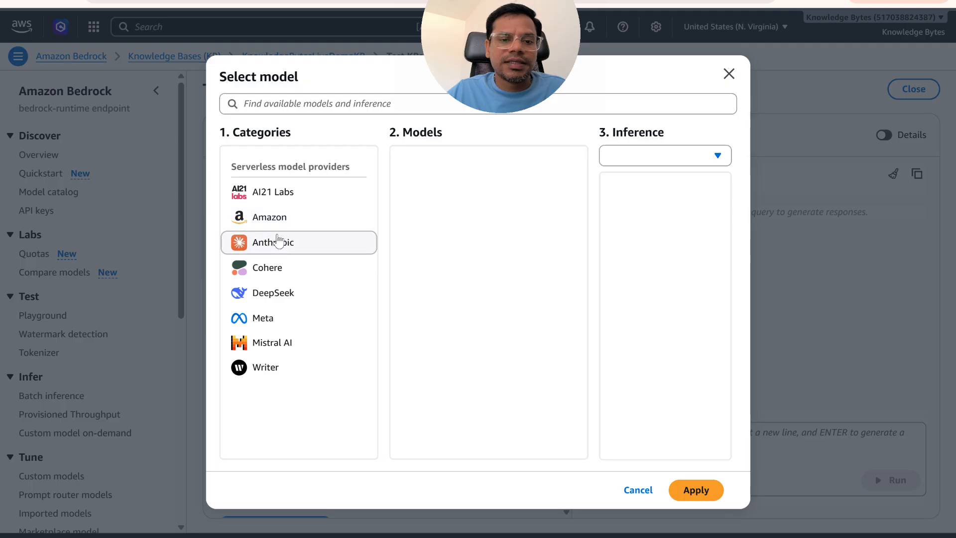
{"action": "left_click", "coordinate": [275, 218]}
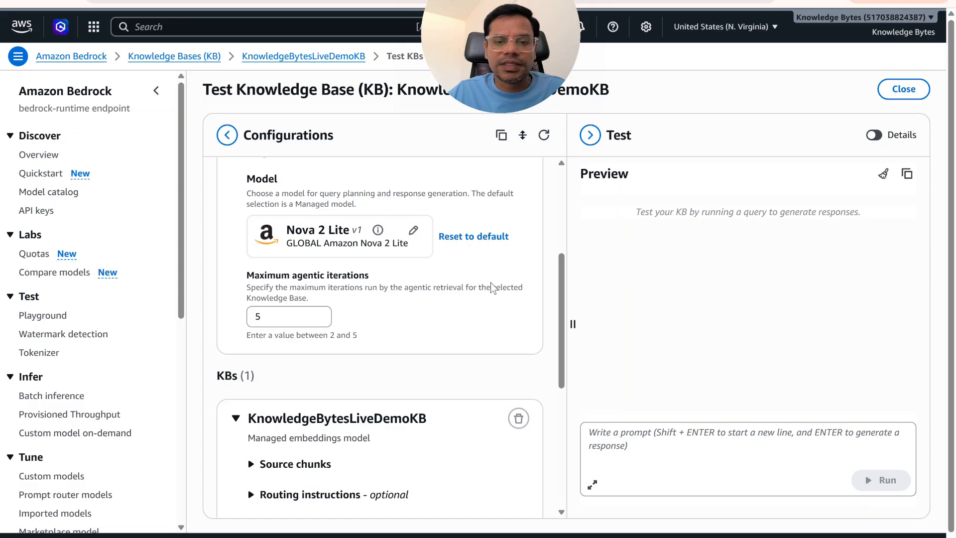
Test the knowledge base on Nova 2 Lite with the prompt "What is Amazon Bedrock ?" and review the response.
{"action": "scroll", "coordinate": [737, 219], "scroll_direction": "down", "scroll_amount": 1}
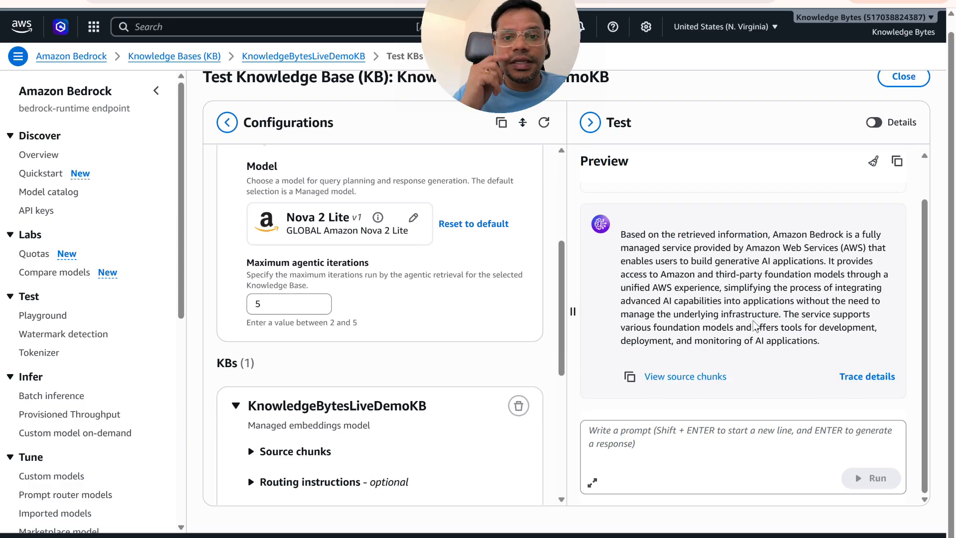
{"action": "scroll", "coordinate": [737, 308], "scroll_direction": "up", "scroll_amount": 3}
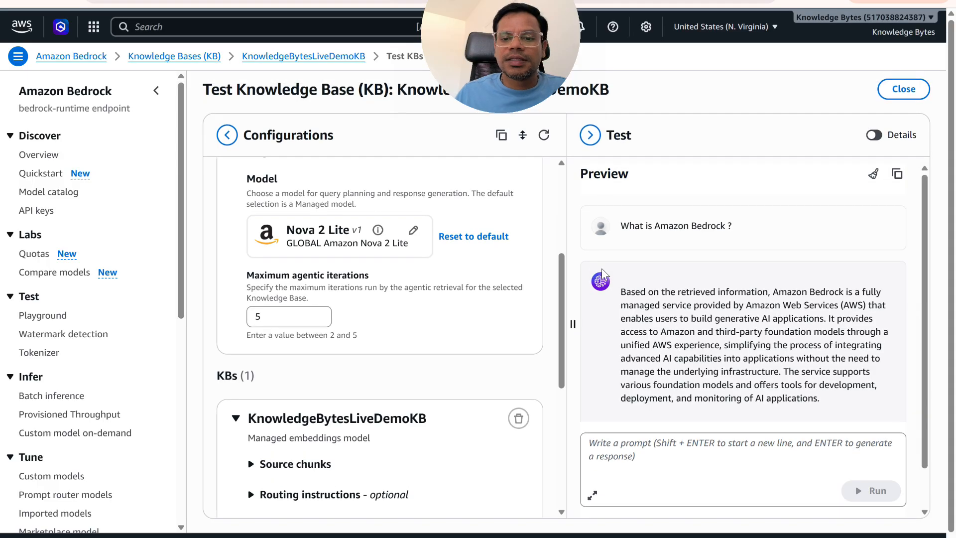
{"action": "scroll", "coordinate": [675, 287], "scroll_direction": "down", "scroll_amount": 3}
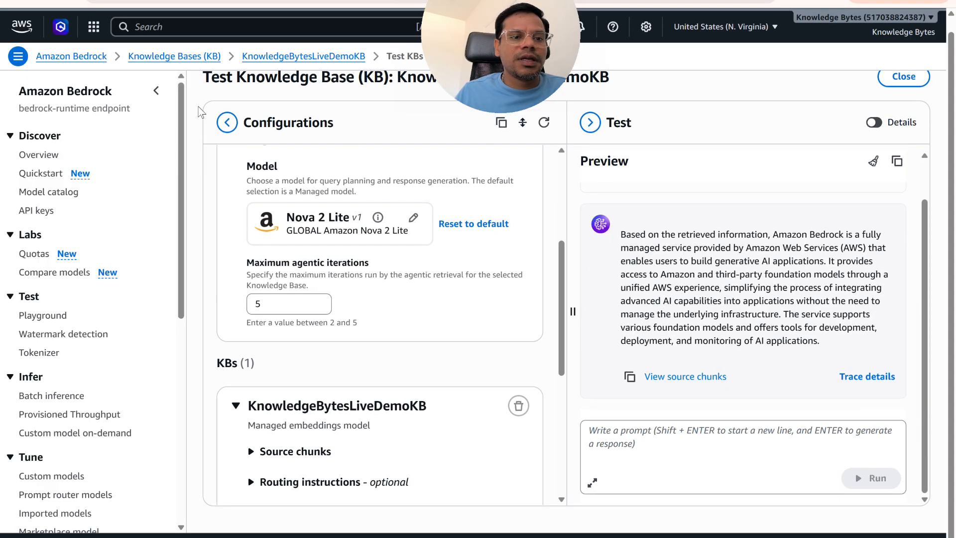
Return to the AWS console home, open Guardrails in Amazon Bedrock and review the existing guardrails.
{"action": "left_click", "coordinate": [16, 31]}
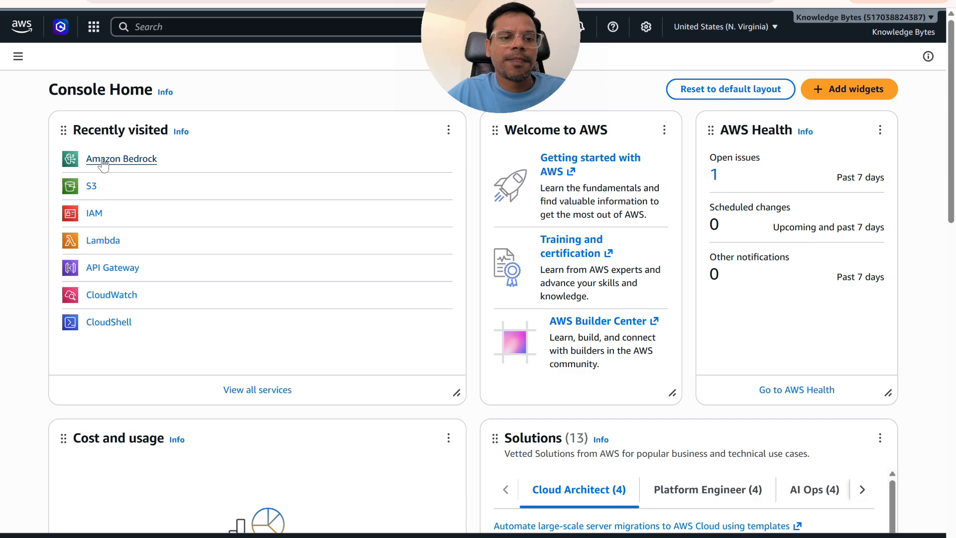
{"action": "left_click", "coordinate": [102, 159]}
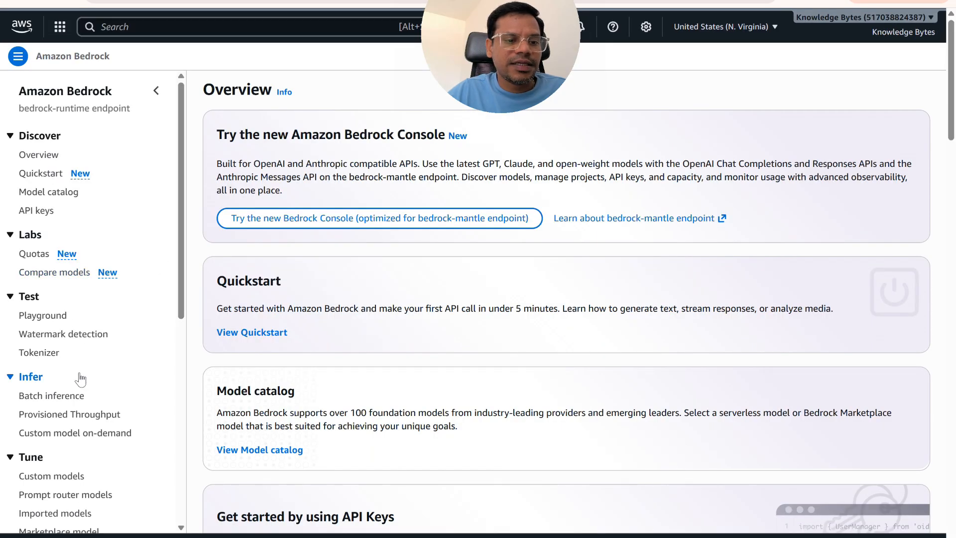
{"action": "scroll", "coordinate": [80, 377], "scroll_direction": "down", "scroll_amount": 1}
{"action": "scroll", "coordinate": [80, 377], "scroll_direction": "down", "scroll_amount": 5}
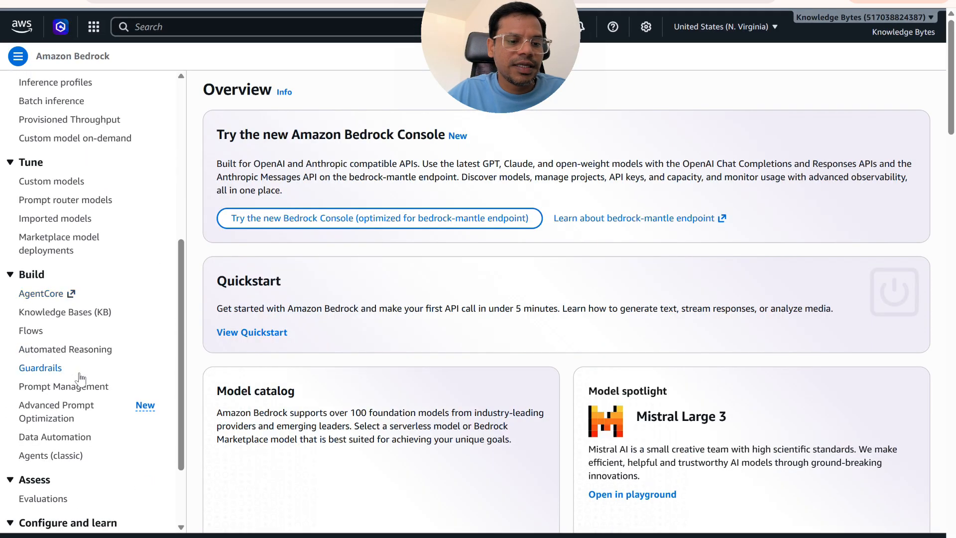
{"action": "left_click", "coordinate": [38, 367]}
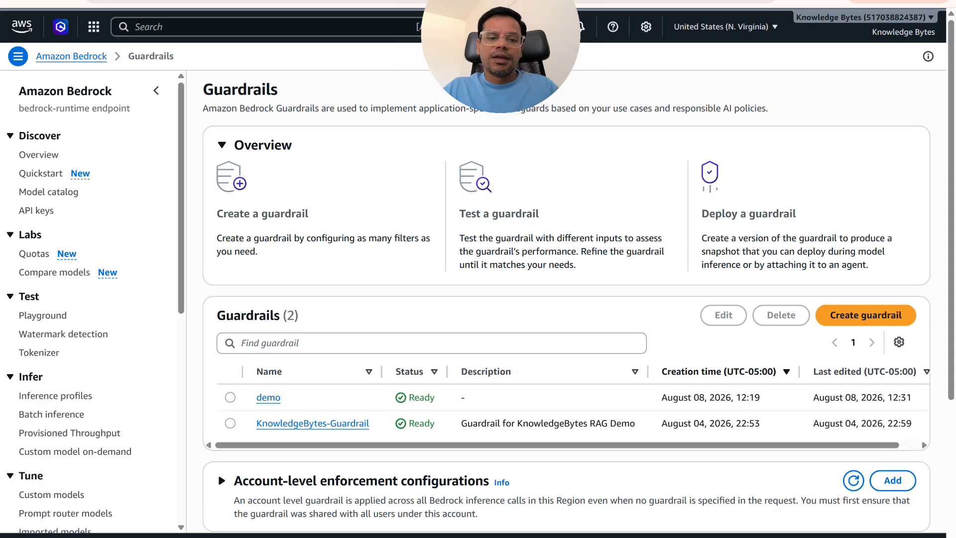
{"action": "scroll", "coordinate": [269, 359], "scroll_direction": "down", "scroll_amount": 1}
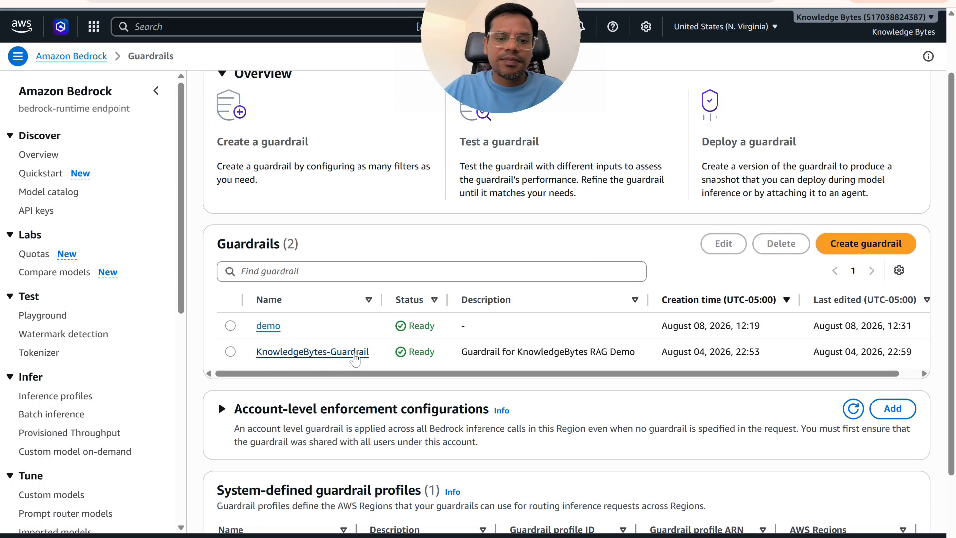
{"action": "scroll", "coordinate": [355, 358], "scroll_direction": "down", "scroll_amount": 1}
{"action": "scroll", "coordinate": [356, 359], "scroll_direction": "up", "scroll_amount": 1}
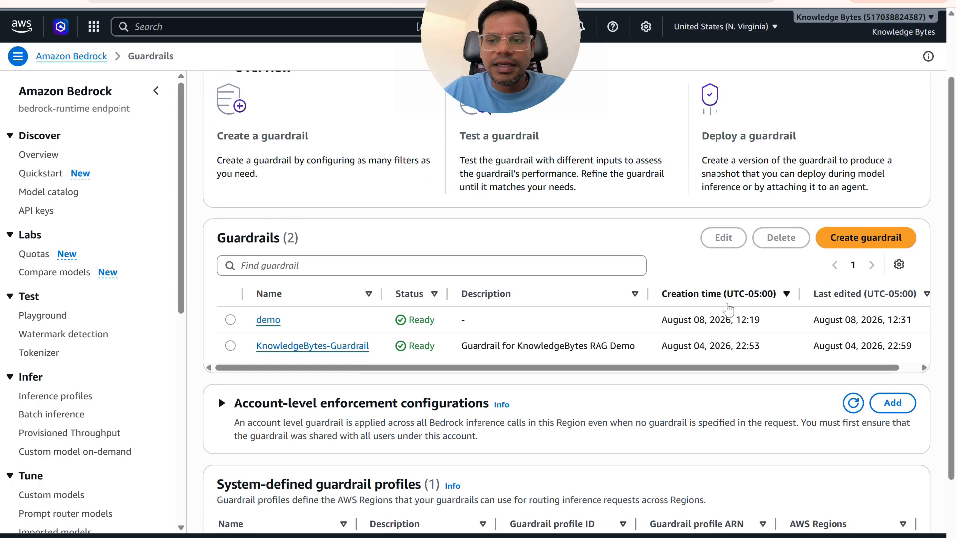
Start a new guardrail named KnowledgeBytes-Guardrail-LiveDemo, keep the default blocked-prompt message and proceed to the content filters.
{"action": "left_click", "coordinate": [842, 247]}
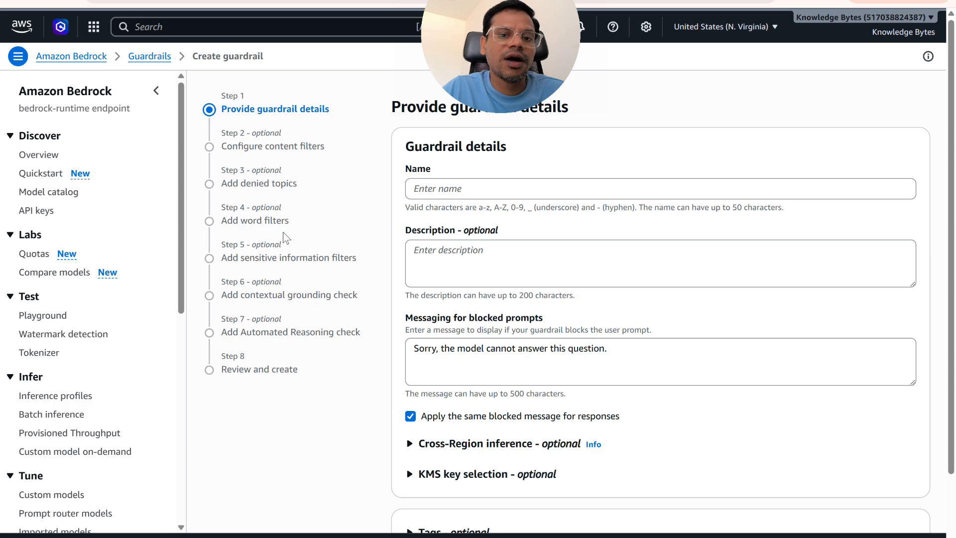
{"action": "left_click", "coordinate": [438, 189]}
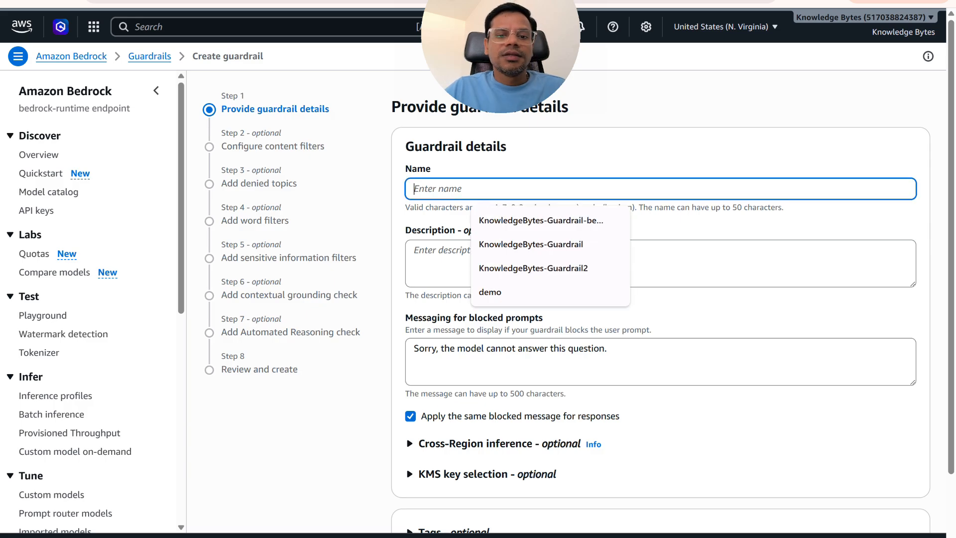
{"action": "key", "text": "Down"}
{"action": "key", "text": "Down"}
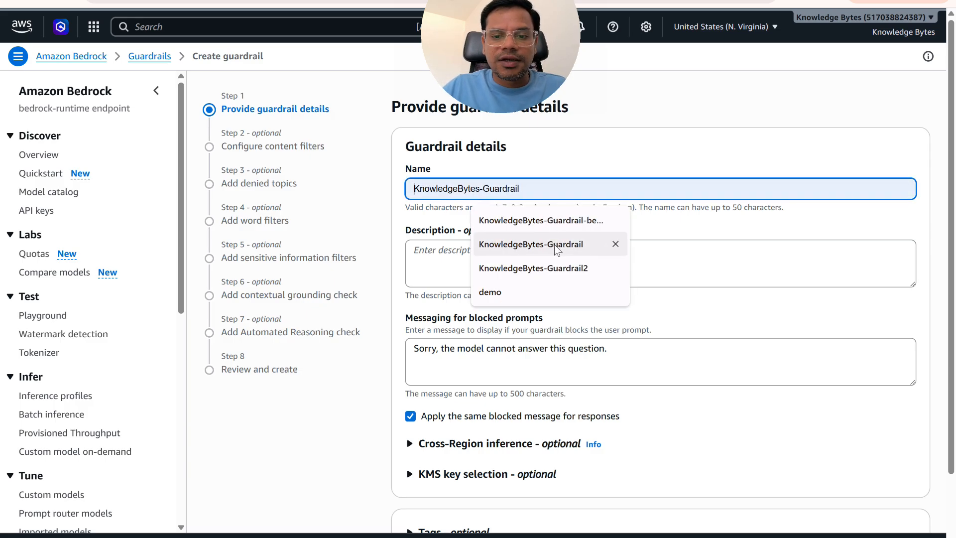
{"action": "key", "text": "Return"}
{"action": "type", "text": "-LiveDemo"}
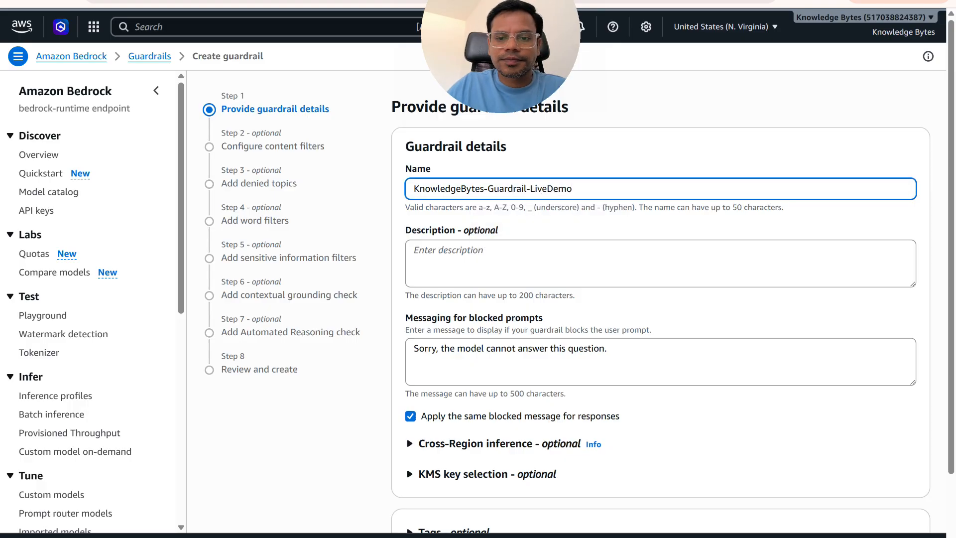
{"action": "scroll", "coordinate": [599, 284], "scroll_direction": "down", "scroll_amount": 1}
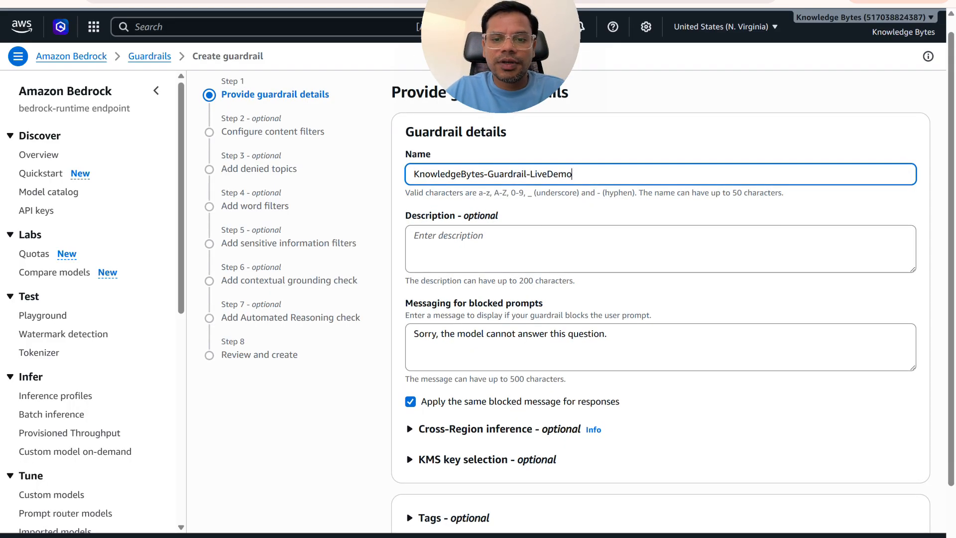
{"action": "key", "text": "Tab"}
{"action": "scroll", "coordinate": [578, 283], "scroll_direction": "down", "scroll_amount": 3}
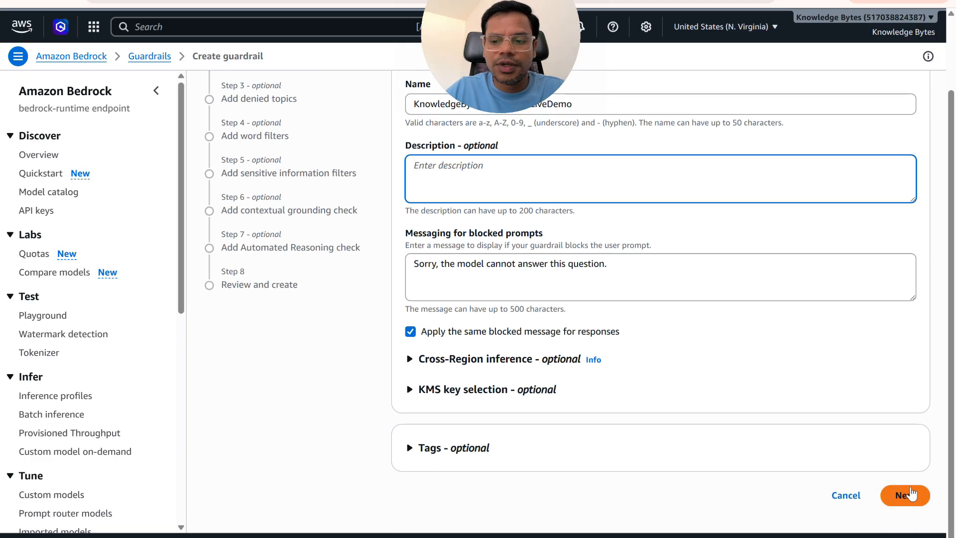
{"action": "left_click", "coordinate": [907, 495]}
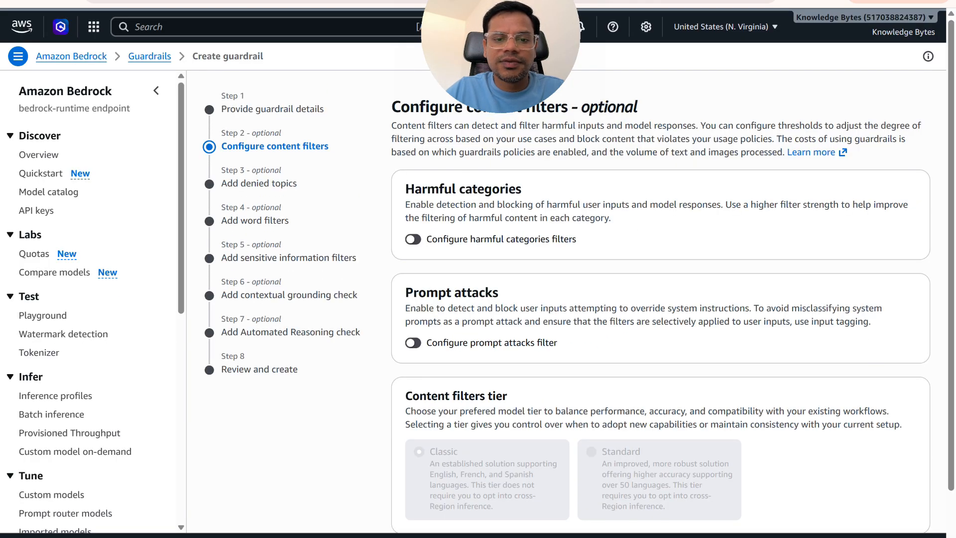
Enable the harmful categories filters for the guardrail, keeping Block actions and High thresholds for every category and the same filters for responses.
{"action": "scroll", "coordinate": [578, 299], "scroll_direction": "down", "scroll_amount": 1}
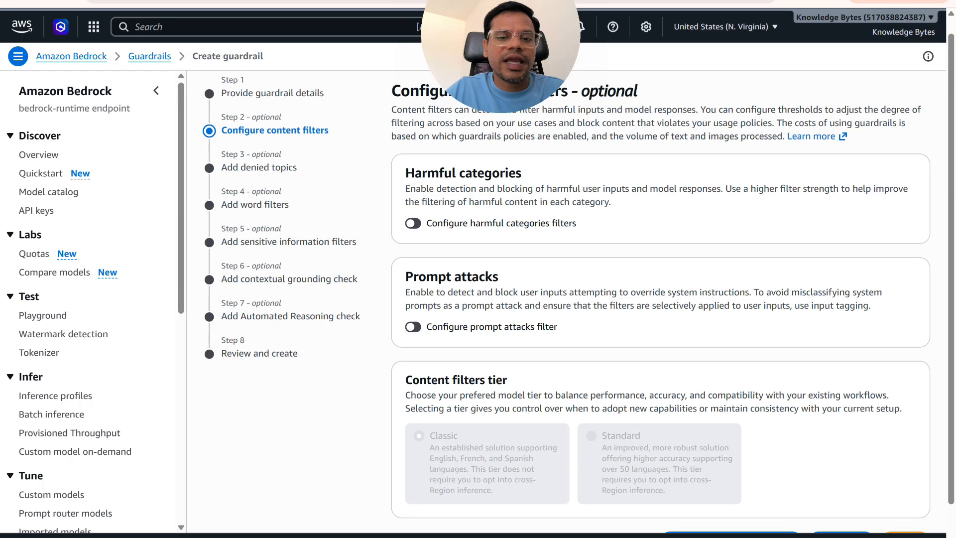
{"action": "left_click", "coordinate": [414, 223]}
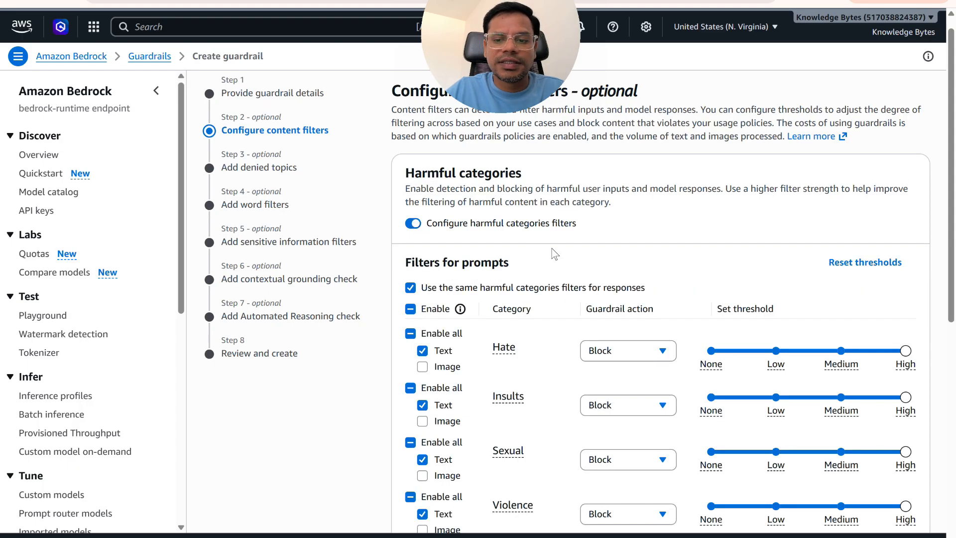
{"action": "scroll", "coordinate": [555, 254], "scroll_direction": "down", "scroll_amount": 3}
{"action": "scroll", "coordinate": [553, 254], "scroll_direction": "down", "scroll_amount": 3}
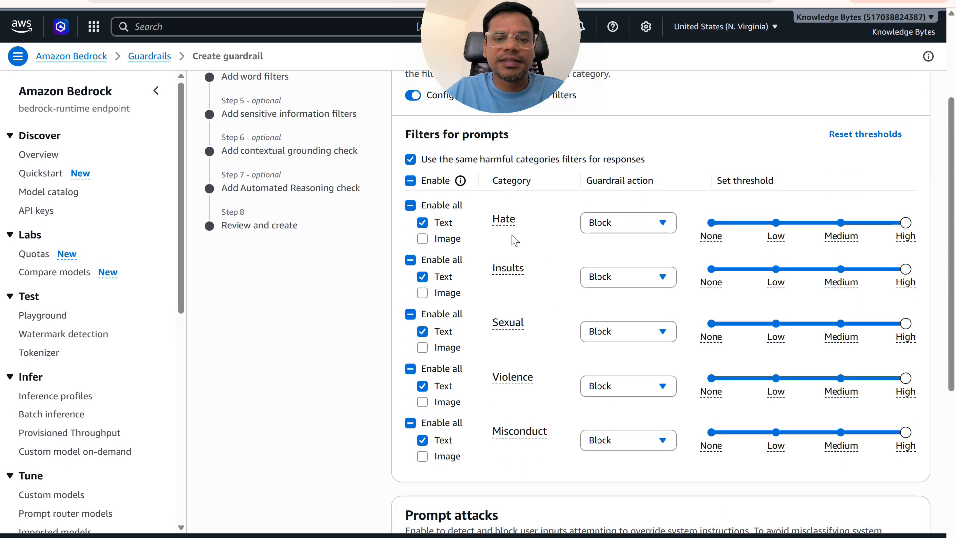
{"action": "scroll", "coordinate": [521, 339], "scroll_direction": "down", "scroll_amount": 1}
{"action": "scroll", "coordinate": [520, 341], "scroll_direction": "down", "scroll_amount": 1}
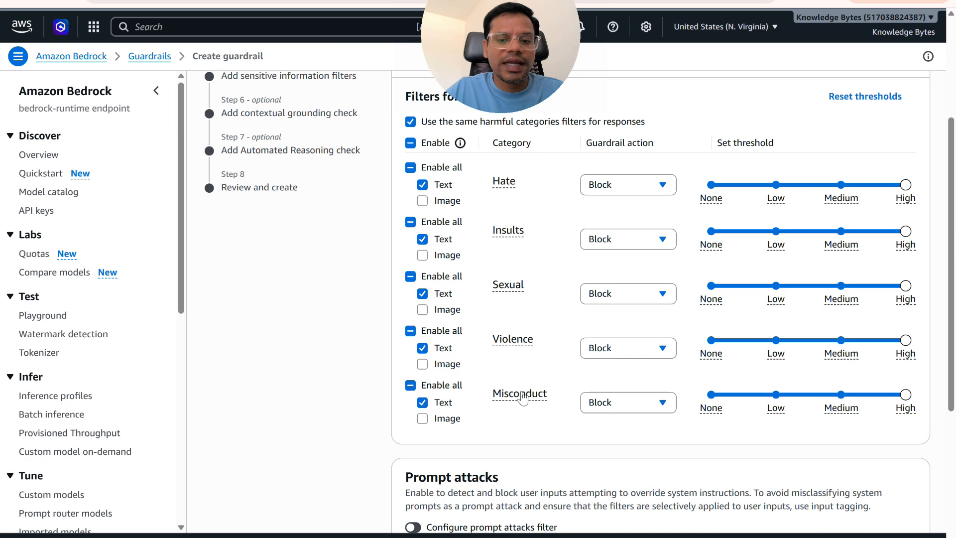
{"action": "scroll", "coordinate": [522, 405], "scroll_direction": "down", "scroll_amount": 1}
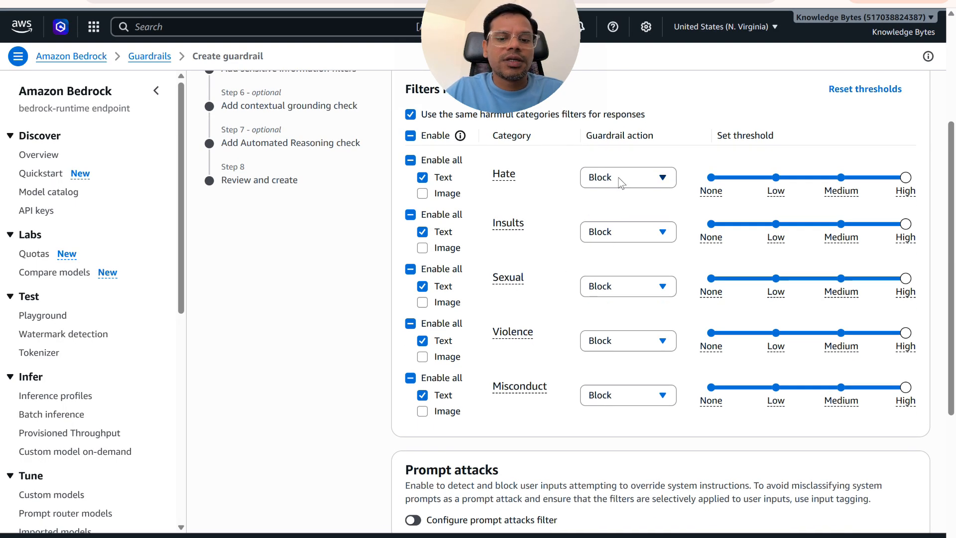
{"action": "scroll", "coordinate": [620, 182], "scroll_direction": "down", "scroll_amount": 4}
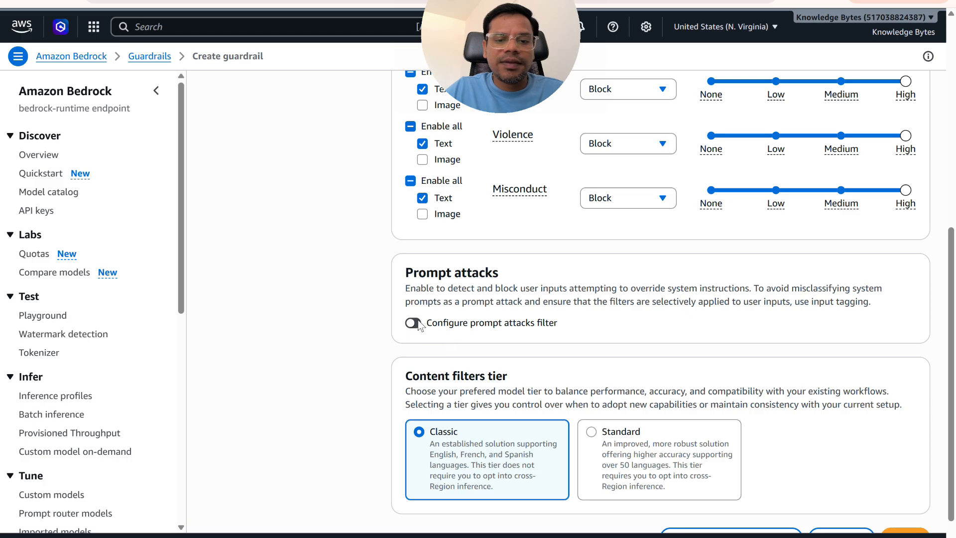
Enable the prompt attacks filter with Block action and High threshold for text, keep the Classic tier and proceed to denied topics.
{"action": "left_click", "coordinate": [413, 323]}
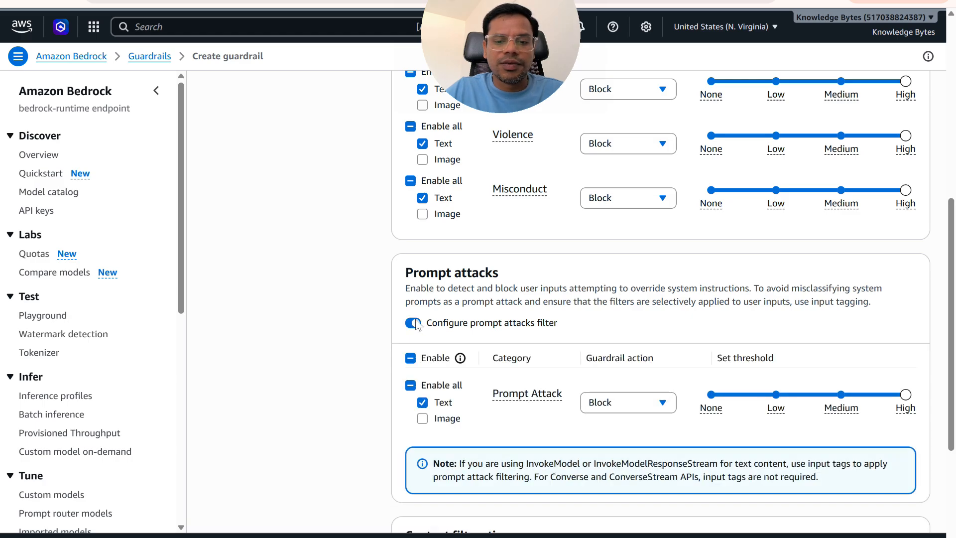
{"action": "scroll", "coordinate": [469, 357], "scroll_direction": "down", "scroll_amount": 2}
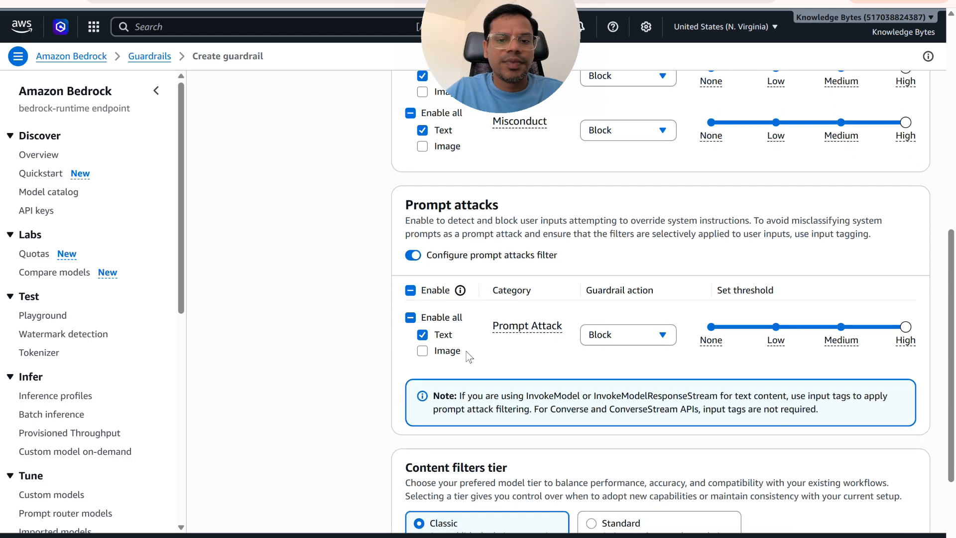
{"action": "scroll", "coordinate": [469, 357], "scroll_direction": "down", "scroll_amount": 3}
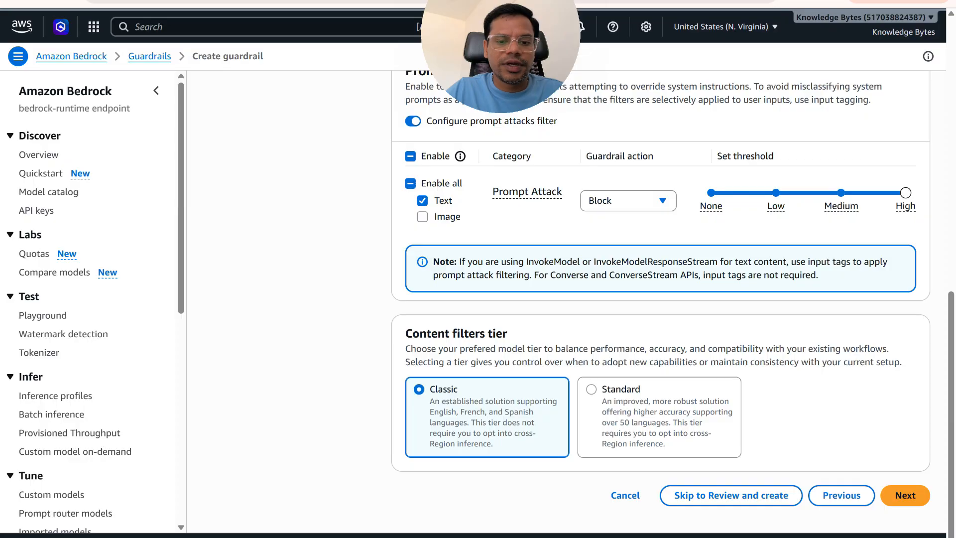
{"action": "left_click", "coordinate": [913, 501]}
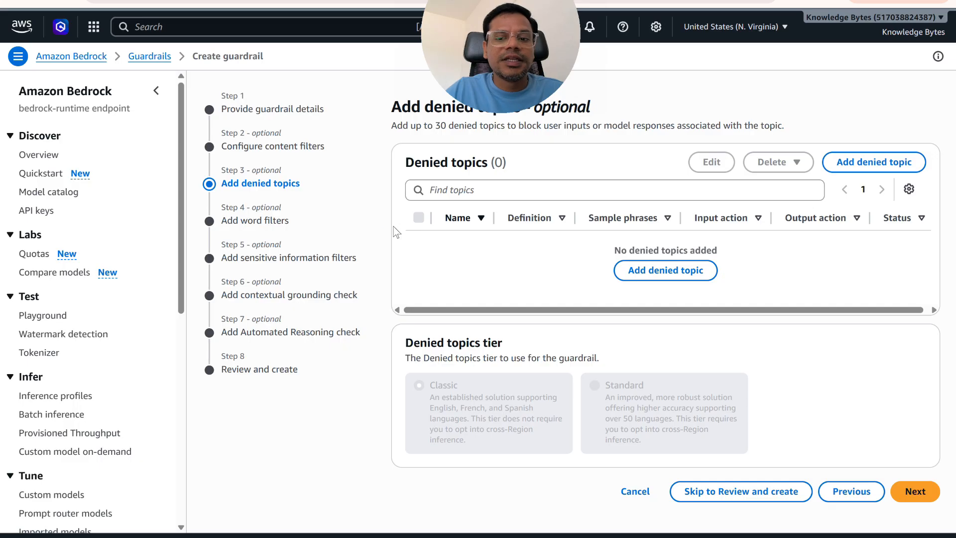
Add a denied topic named politics with the definition "politics", blocking input and output, and proceed to the word filters.
{"action": "left_click", "coordinate": [655, 277]}
{"action": "left_click", "coordinate": [478, 89]}
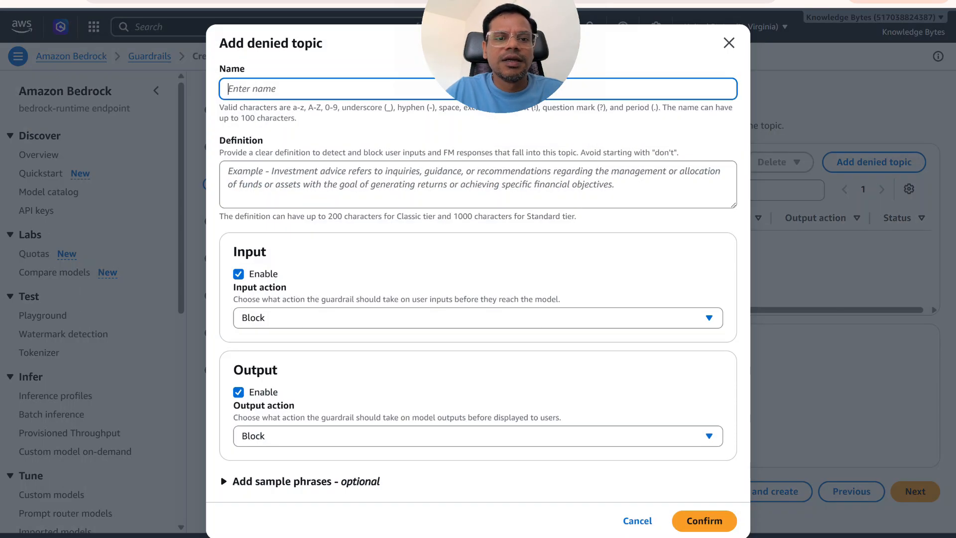
{"action": "type", "text": "politics"}
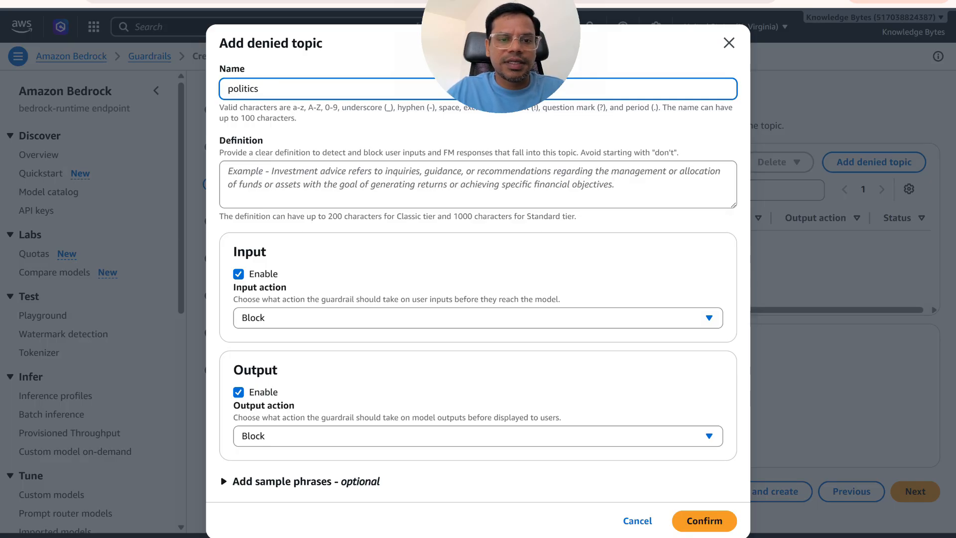
{"action": "key", "text": "Tab"}
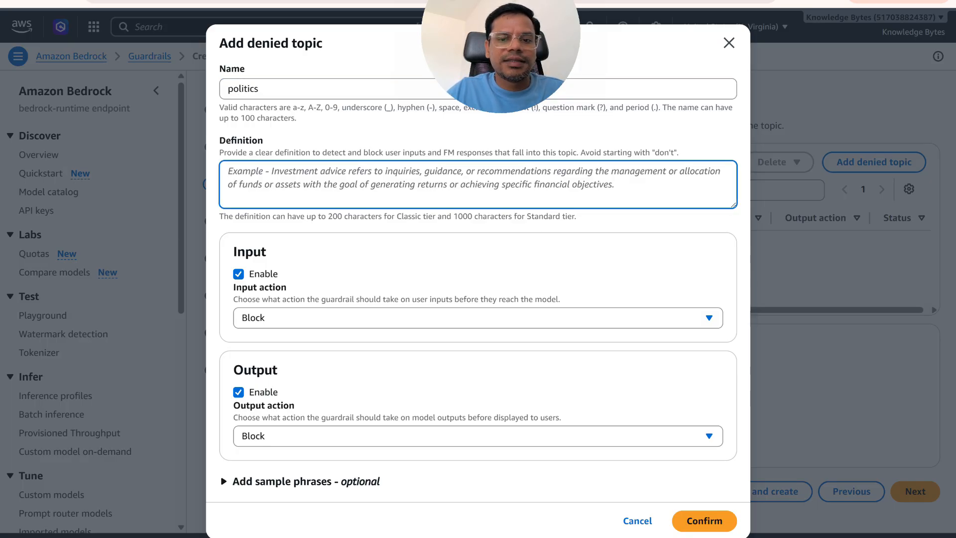
{"action": "type", "text": "politics"}
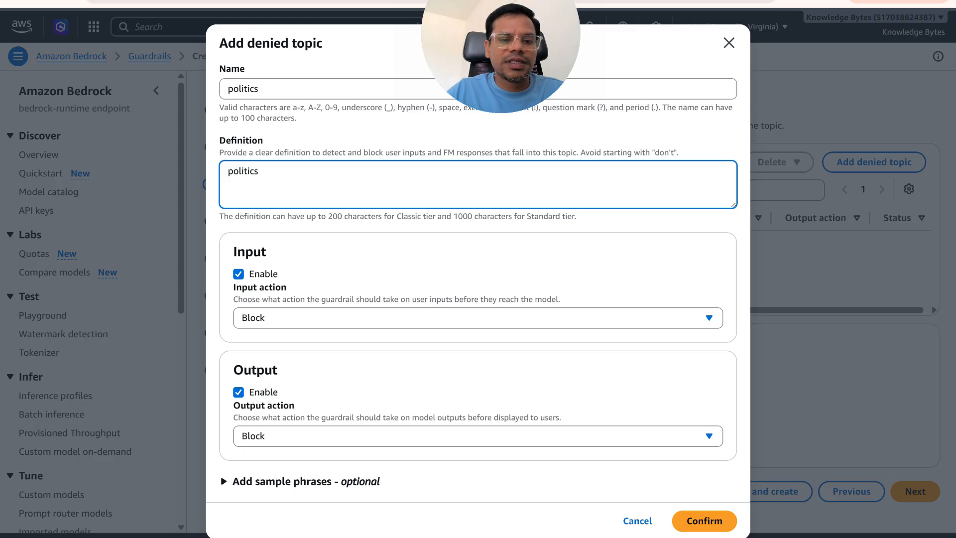
{"action": "left_click", "coordinate": [717, 522]}
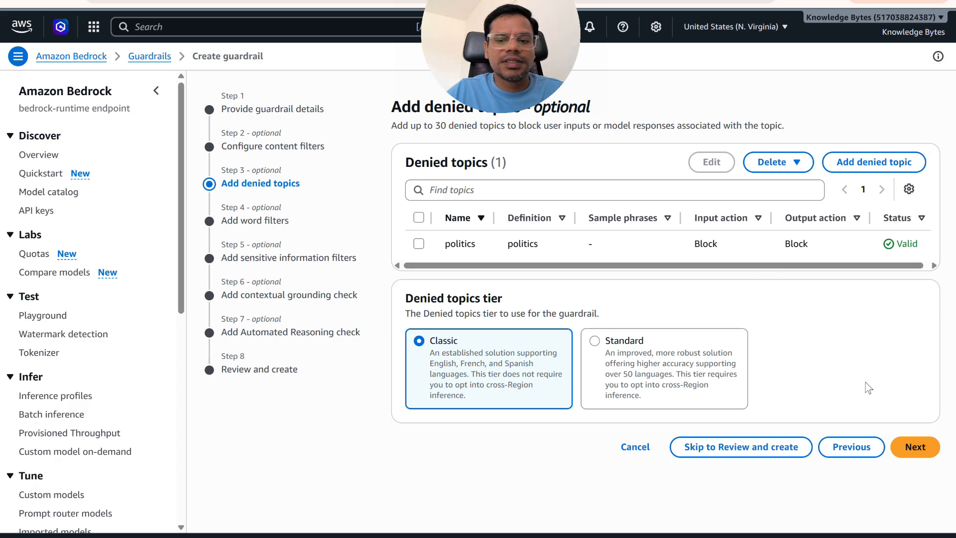
{"action": "left_click", "coordinate": [916, 447]}
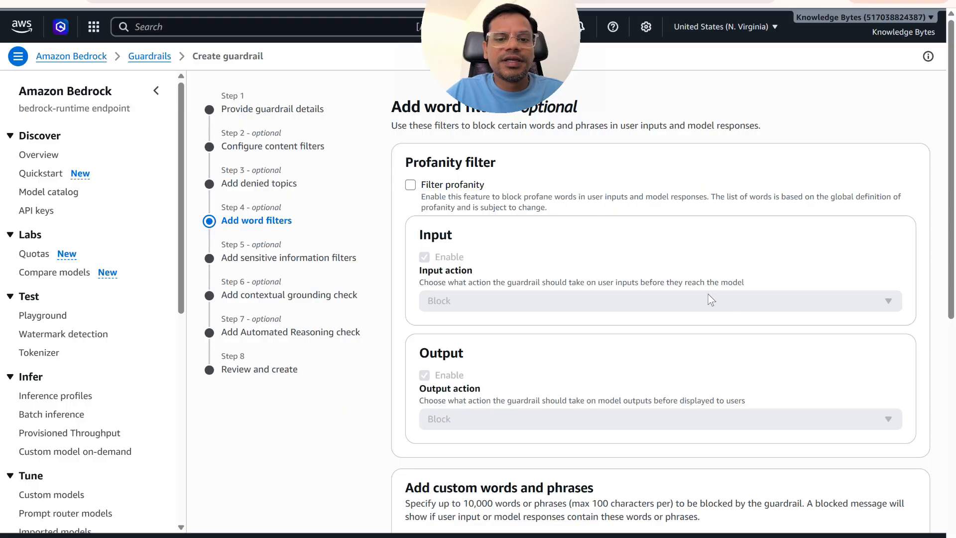
Review the profanity and custom word options, leave the word filters unset and proceed to the sensitive information filters.
{"action": "scroll", "coordinate": [603, 262], "scroll_direction": "down", "scroll_amount": 5}
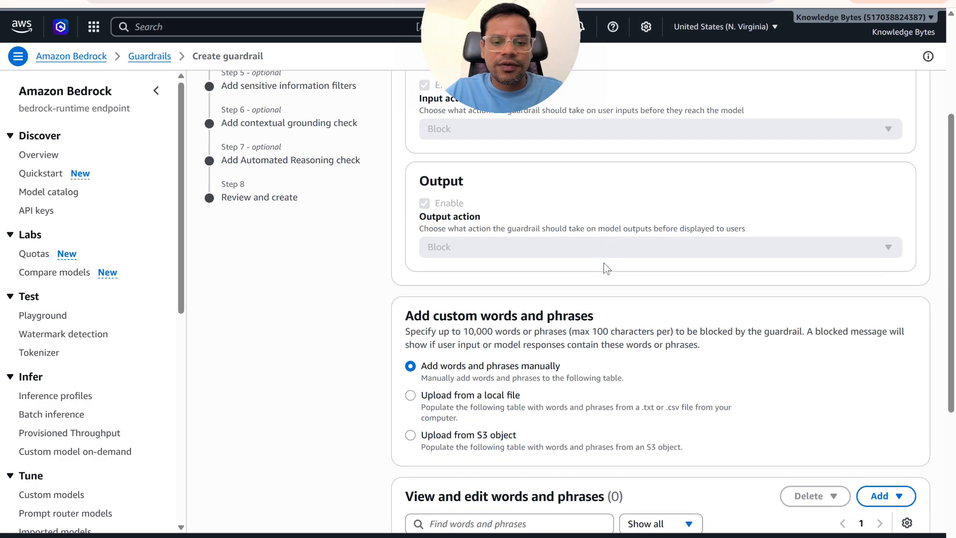
{"action": "scroll", "coordinate": [604, 262], "scroll_direction": "down", "scroll_amount": 3}
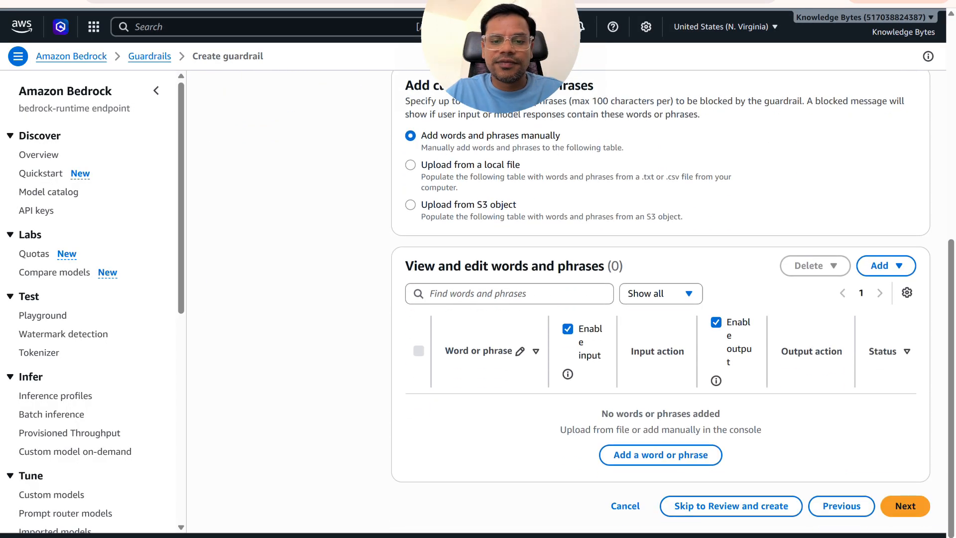
{"action": "scroll", "coordinate": [604, 262], "scroll_direction": "down", "scroll_amount": 1}
{"action": "scroll", "coordinate": [603, 262], "scroll_direction": "up", "scroll_amount": 4}
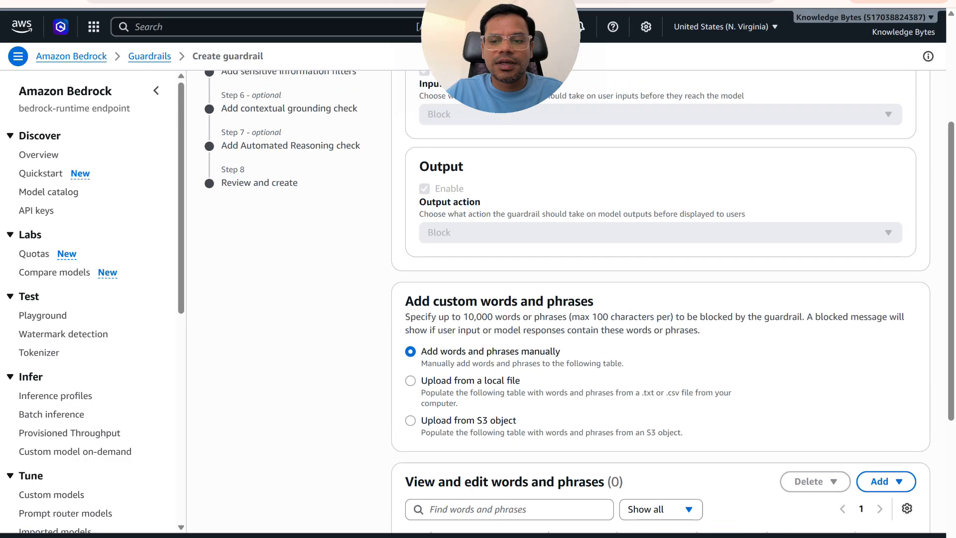
{"action": "scroll", "coordinate": [544, 331], "scroll_direction": "up", "scroll_amount": 4}
{"action": "scroll", "coordinate": [710, 367], "scroll_direction": "down", "scroll_amount": 8}
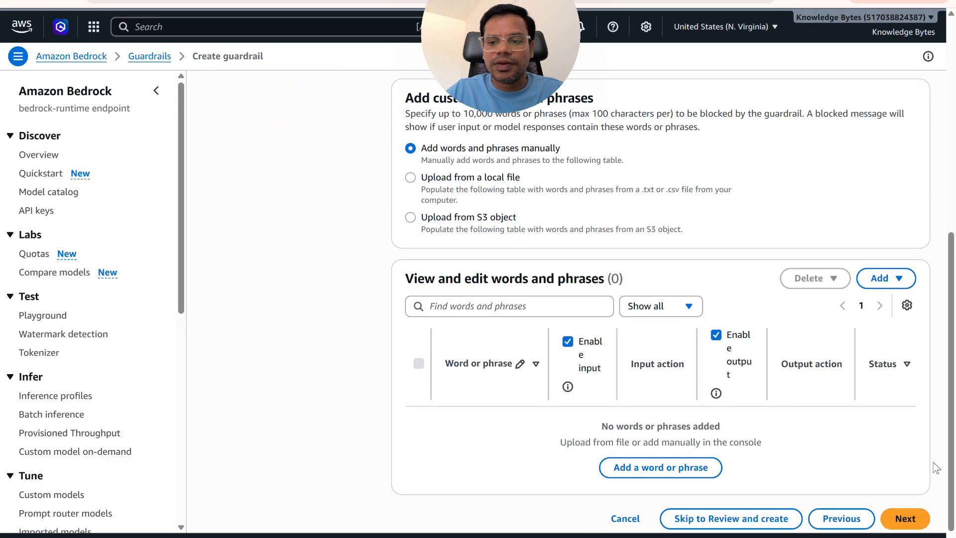
{"action": "left_click", "coordinate": [906, 519]}
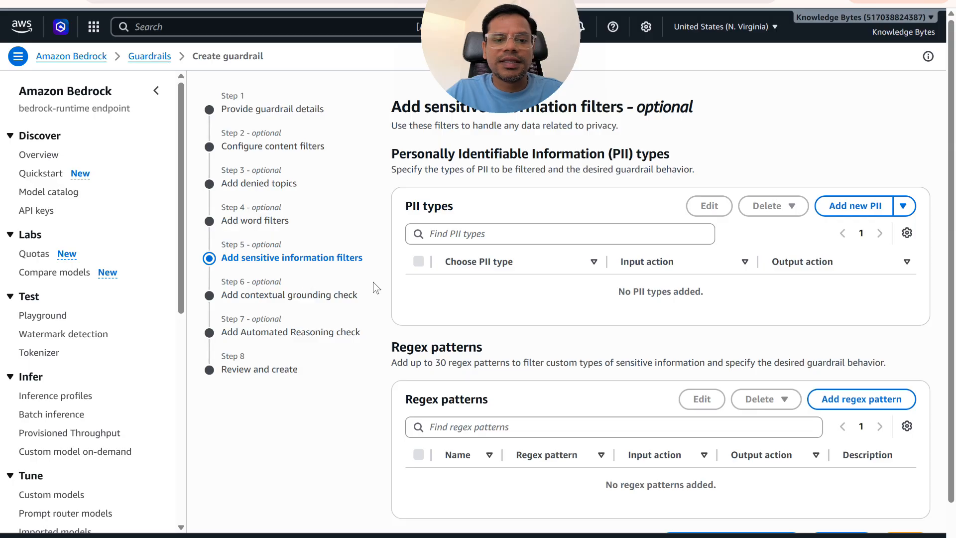
Add the Phone PII type with Block for both input and output, and proceed to the contextual grounding check.
{"action": "scroll", "coordinate": [499, 305], "scroll_direction": "down", "scroll_amount": 1}
{"action": "scroll", "coordinate": [499, 305], "scroll_direction": "up", "scroll_amount": 1}
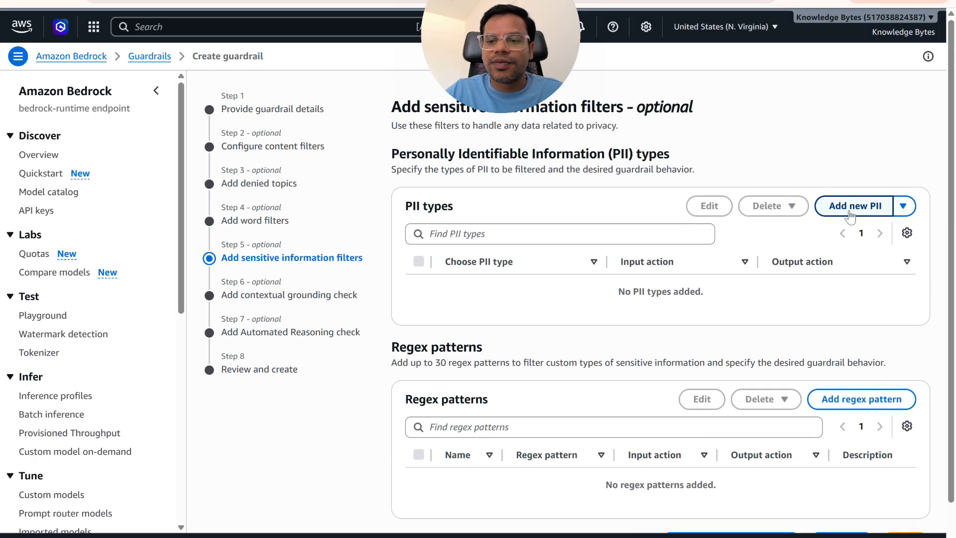
{"action": "left_click", "coordinate": [903, 207]}
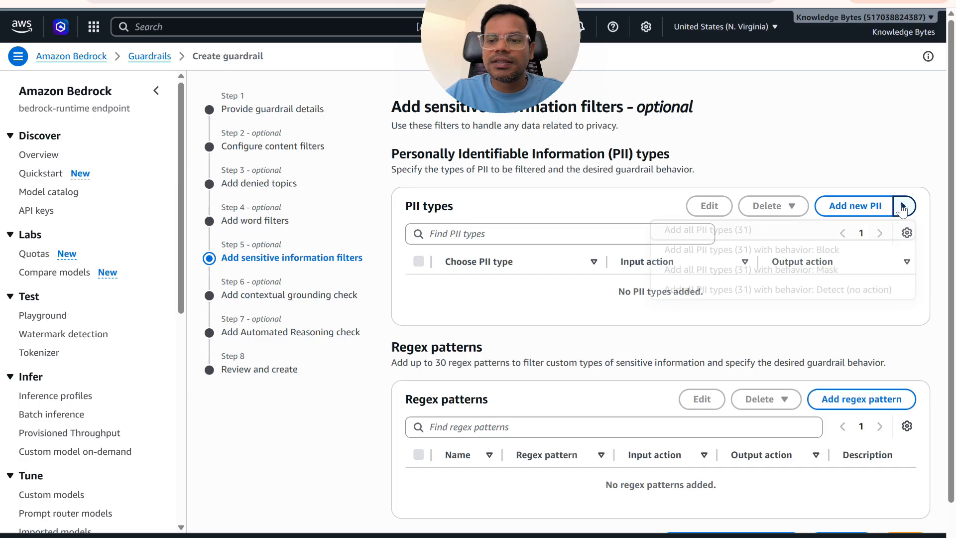
{"action": "left_click", "coordinate": [859, 212]}
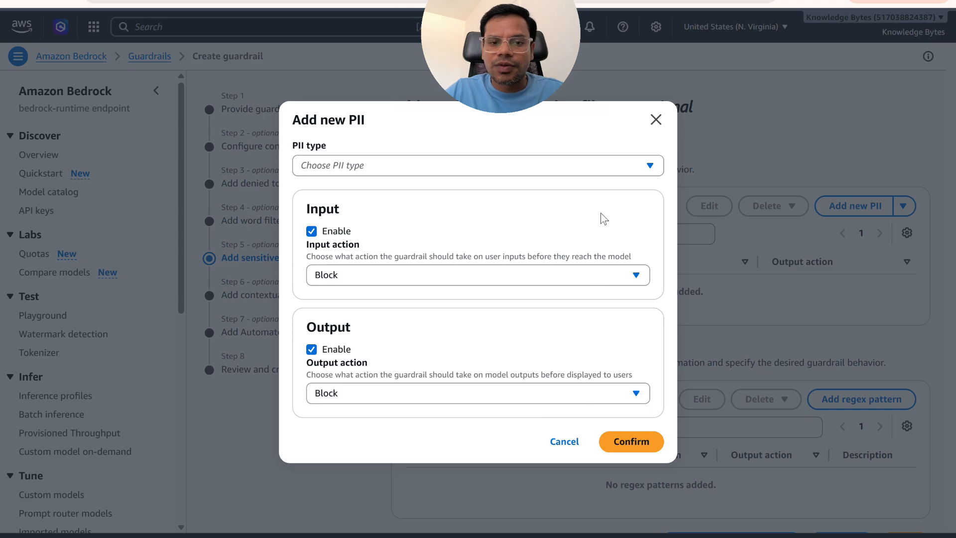
{"action": "left_click", "coordinate": [650, 166]}
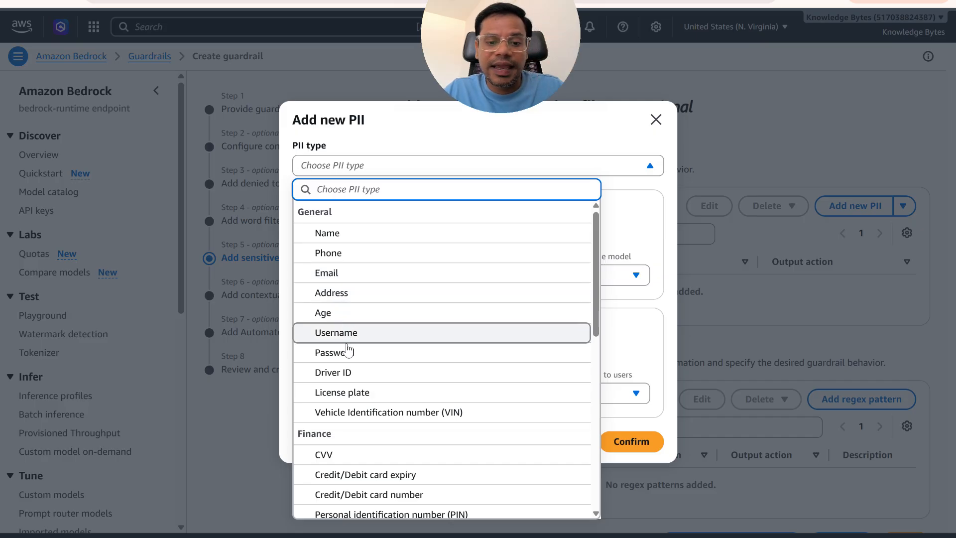
{"action": "scroll", "coordinate": [351, 369], "scroll_direction": "down", "scroll_amount": 4}
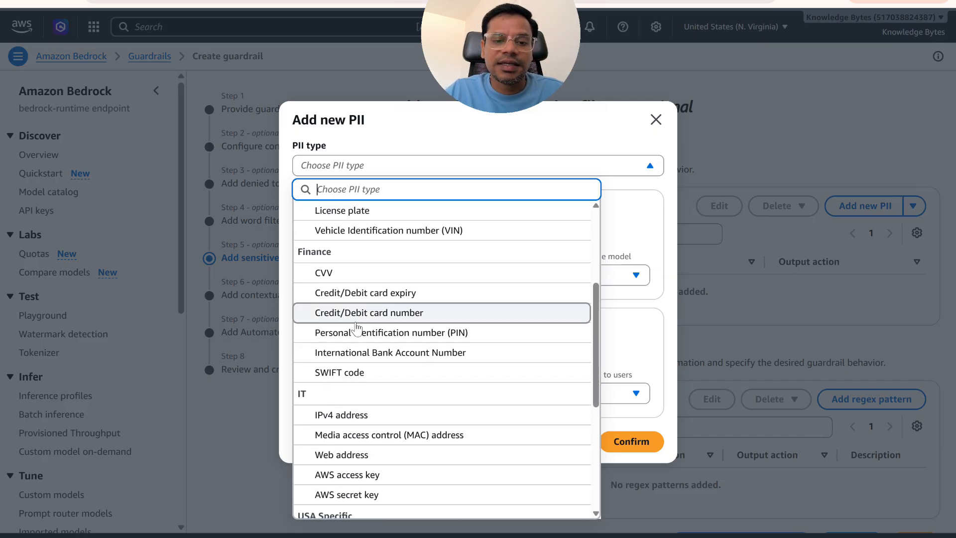
{"action": "scroll", "coordinate": [356, 364], "scroll_direction": "down", "scroll_amount": 5}
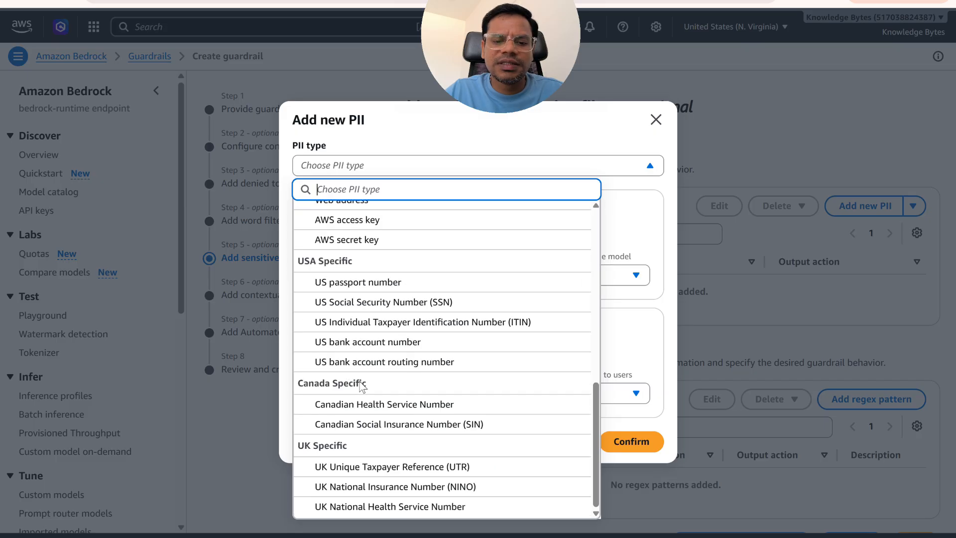
{"action": "scroll", "coordinate": [362, 388], "scroll_direction": "up", "scroll_amount": 9}
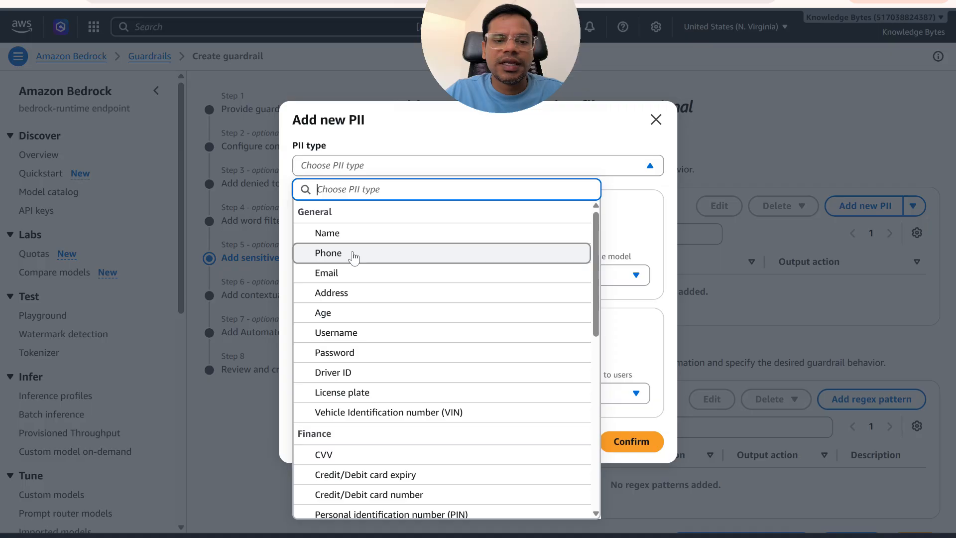
{"action": "left_click", "coordinate": [353, 255]}
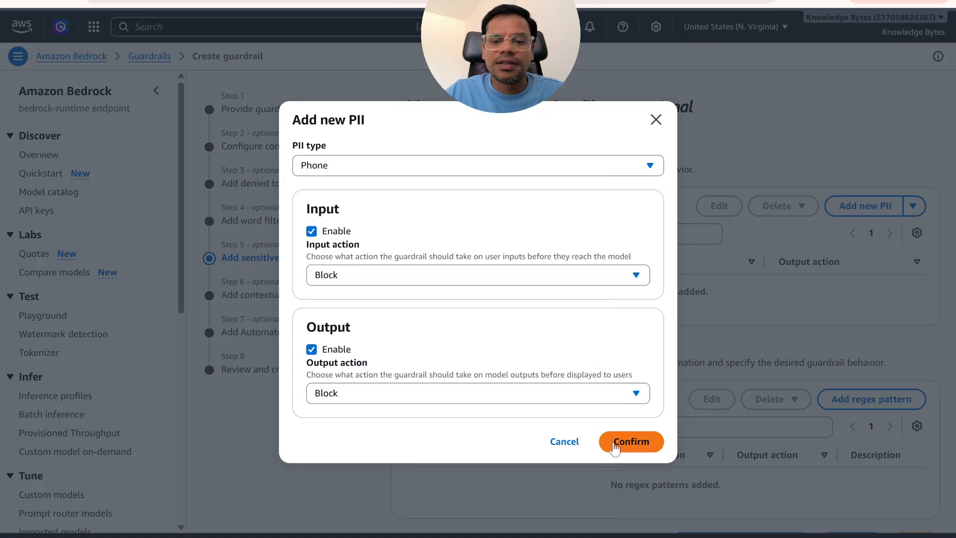
{"action": "left_click", "coordinate": [641, 442]}
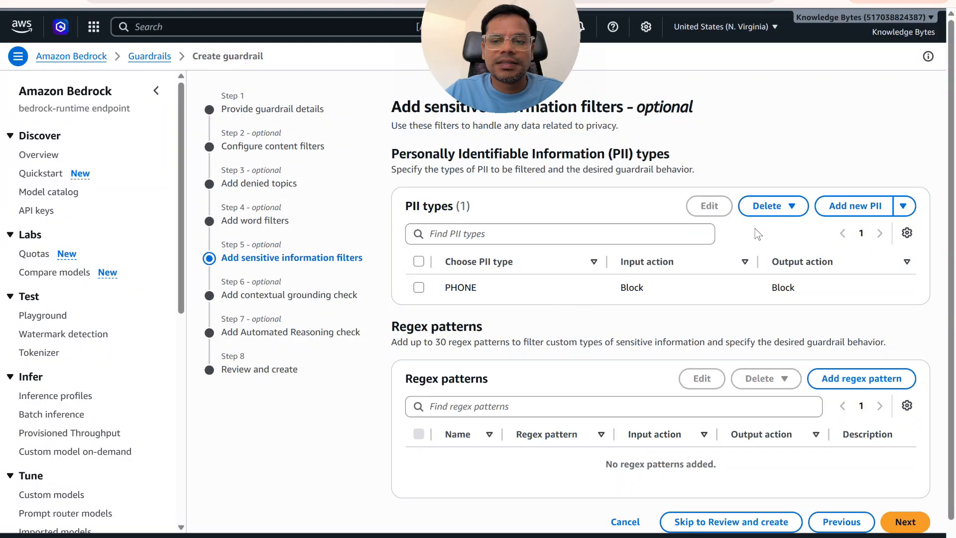
{"action": "scroll", "coordinate": [685, 273], "scroll_direction": "down", "scroll_amount": 1}
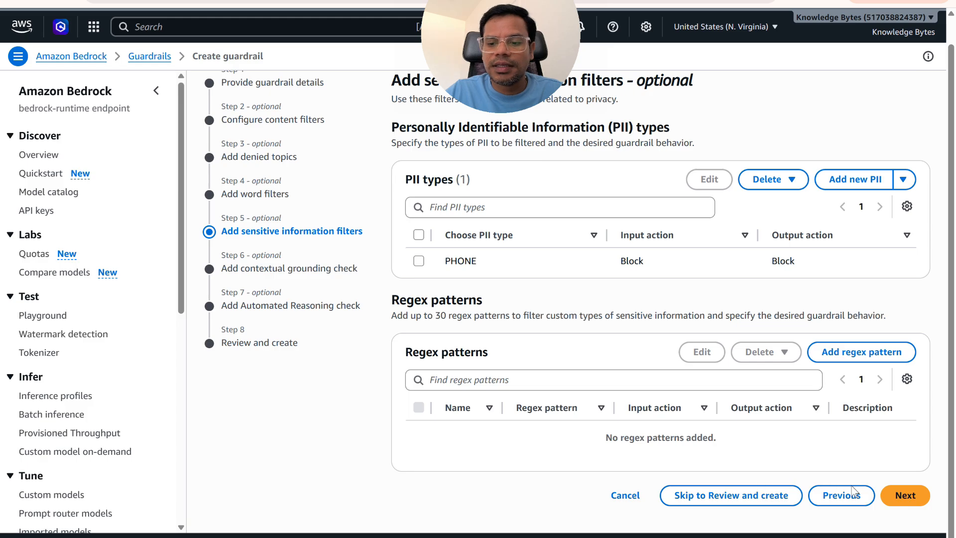
{"action": "left_click", "coordinate": [903, 497]}
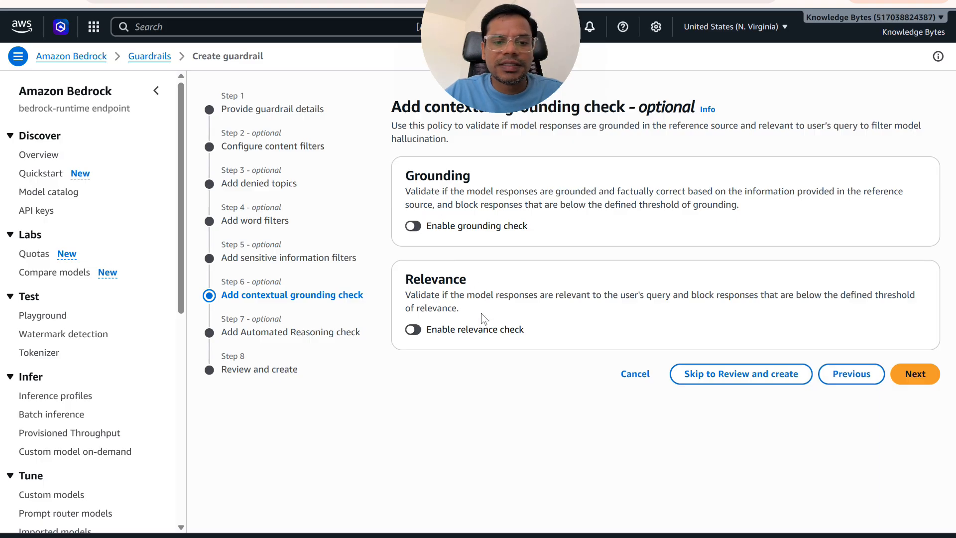
Leave the grounding, relevance and Automated Reasoning checks disabled and proceed to the final guardrail review.
{"action": "left_click", "coordinate": [414, 226]}
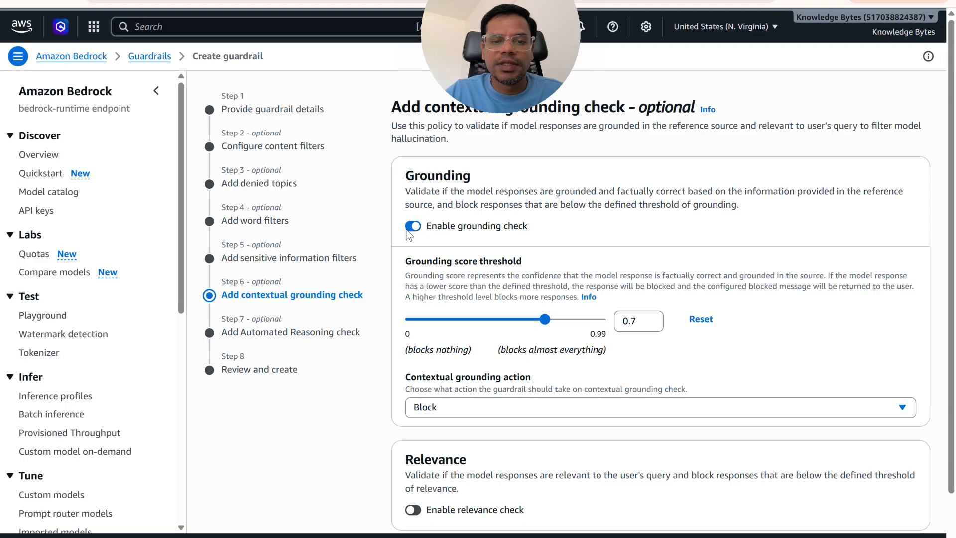
{"action": "left_click", "coordinate": [411, 228]}
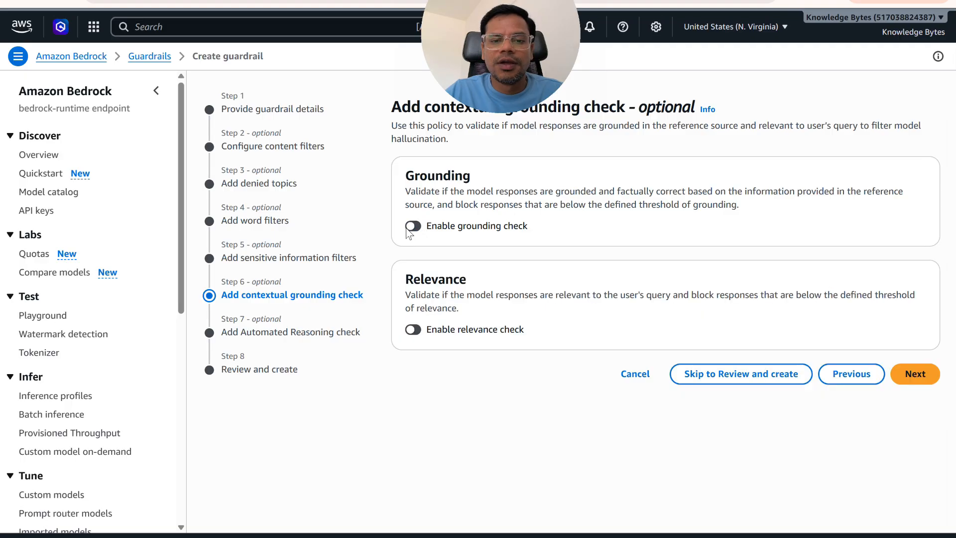
{"action": "left_click", "coordinate": [910, 378]}
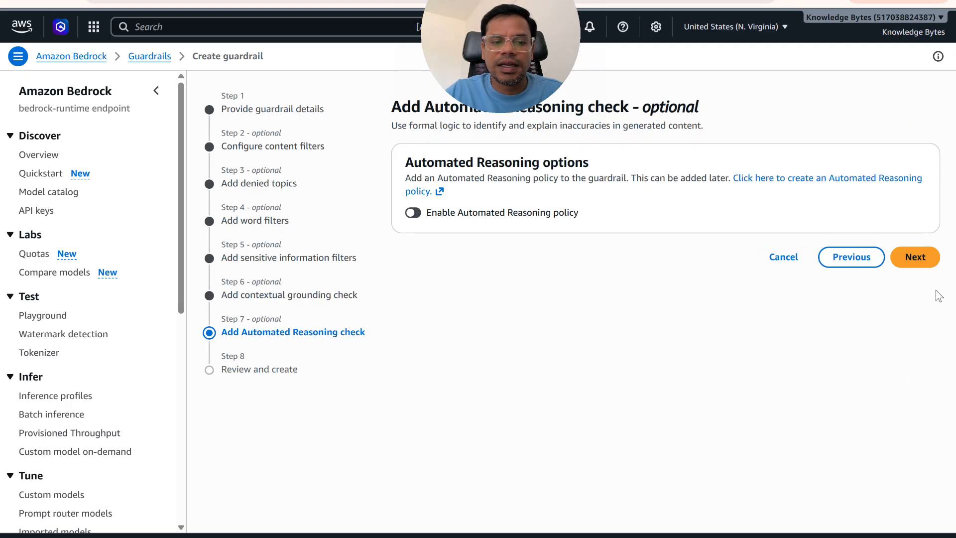
{"action": "left_click", "coordinate": [918, 264]}
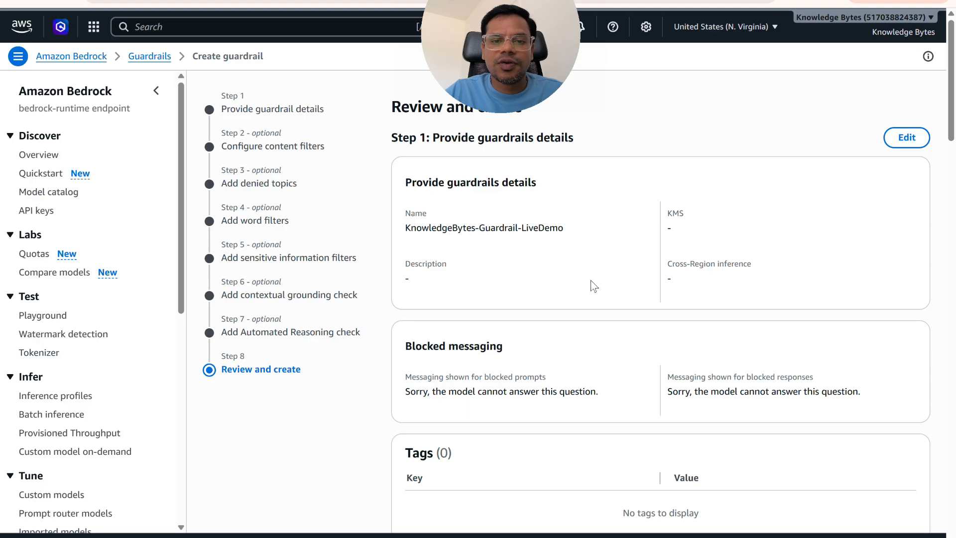
Review the guardrail's details, blocked messaging, tags and harmful-category filters in the creation summary.
{"action": "scroll", "coordinate": [591, 280], "scroll_direction": "down", "scroll_amount": 7}
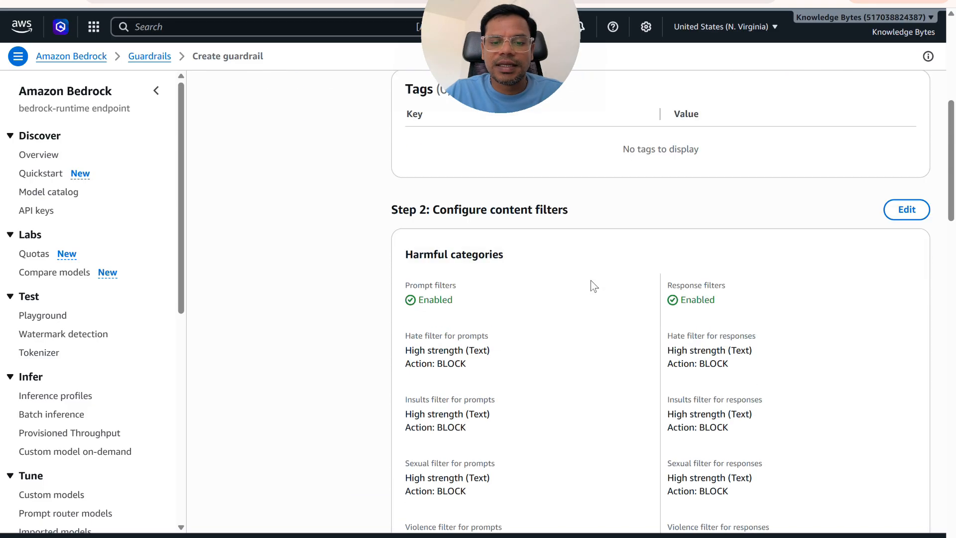
{"action": "scroll", "coordinate": [591, 280], "scroll_direction": "down", "scroll_amount": 2}
{"action": "scroll", "coordinate": [591, 280], "scroll_direction": "up", "scroll_amount": 4}
{"action": "scroll", "coordinate": [591, 280], "scroll_direction": "down", "scroll_amount": 3}
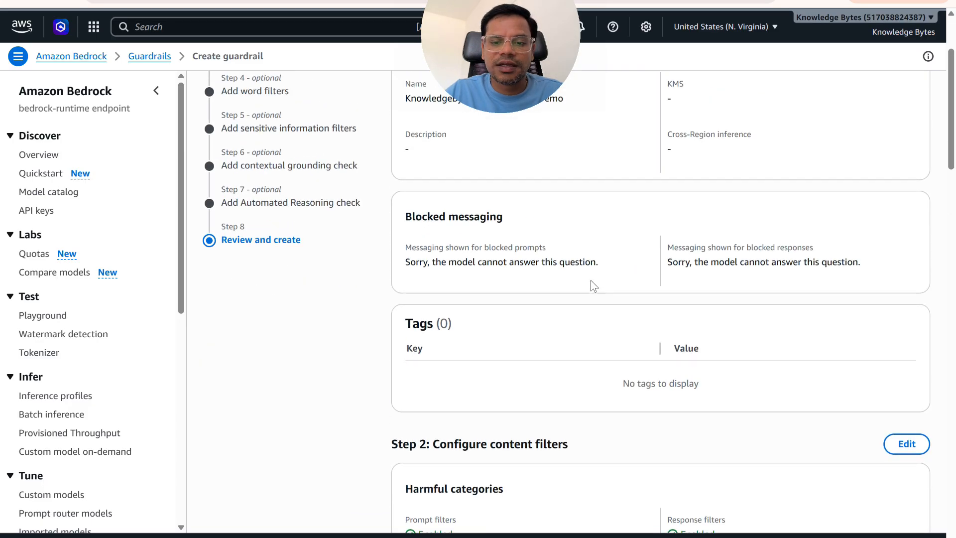
{"action": "scroll", "coordinate": [590, 280], "scroll_direction": "up", "scroll_amount": 3}
{"action": "scroll", "coordinate": [717, 239], "scroll_direction": "down", "scroll_amount": 7}
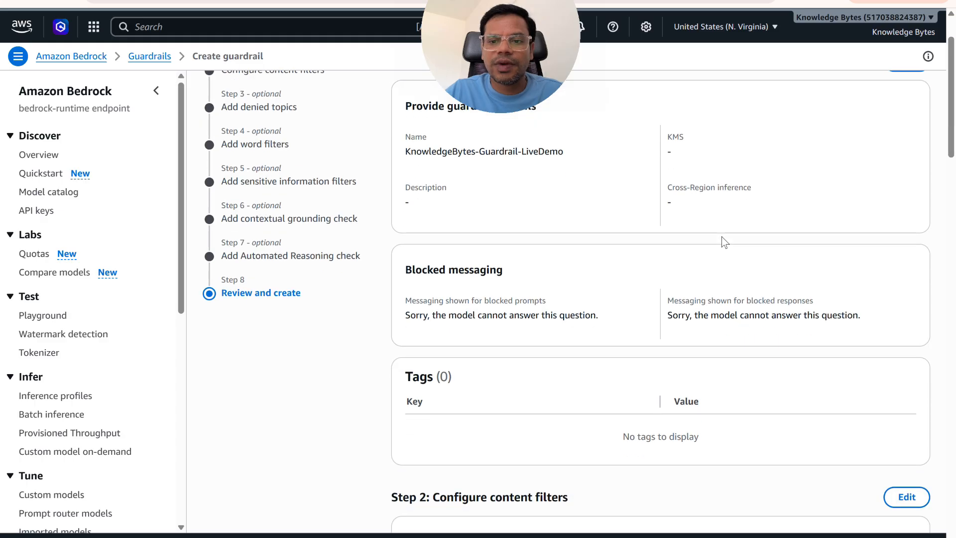
{"action": "scroll", "coordinate": [725, 243], "scroll_direction": "down", "scroll_amount": 2}
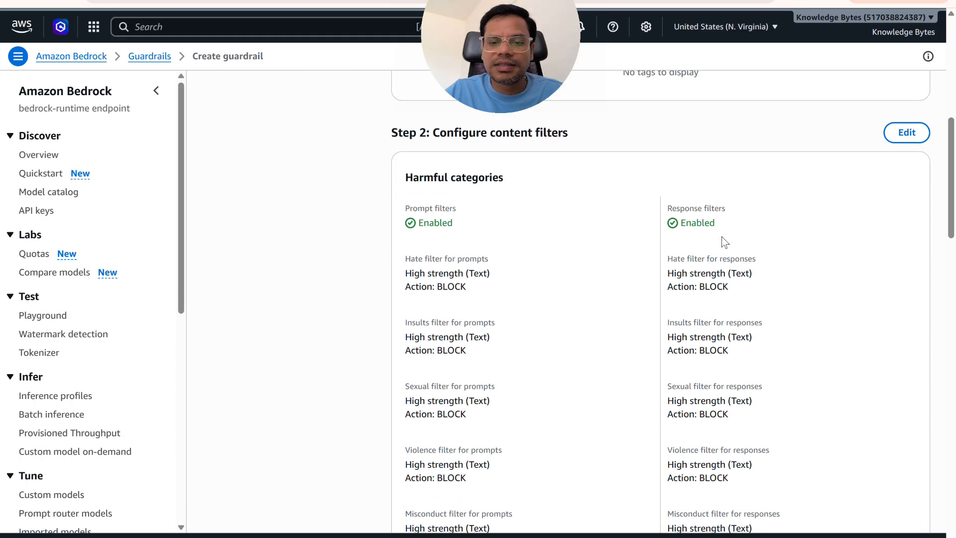
{"action": "scroll", "coordinate": [712, 293], "scroll_direction": "down", "scroll_amount": 3}
{"action": "scroll", "coordinate": [712, 294], "scroll_direction": "up", "scroll_amount": 1}
{"action": "scroll", "coordinate": [465, 226], "scroll_direction": "up", "scroll_amount": 2}
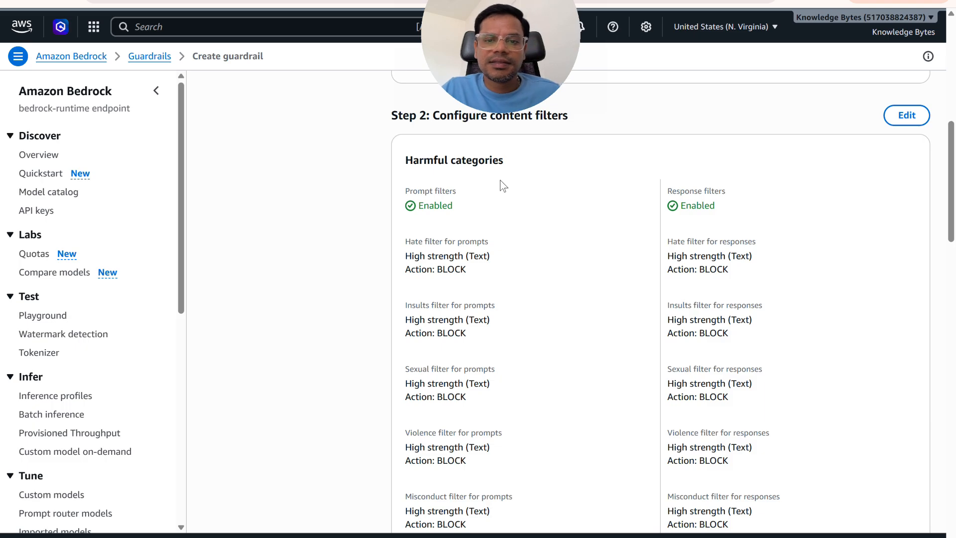
Check the remaining content, denied topic, word, sensitive information and grounding settings in the summary, and create the guardrail.
{"action": "scroll", "coordinate": [500, 181], "scroll_direction": "down", "scroll_amount": 3}
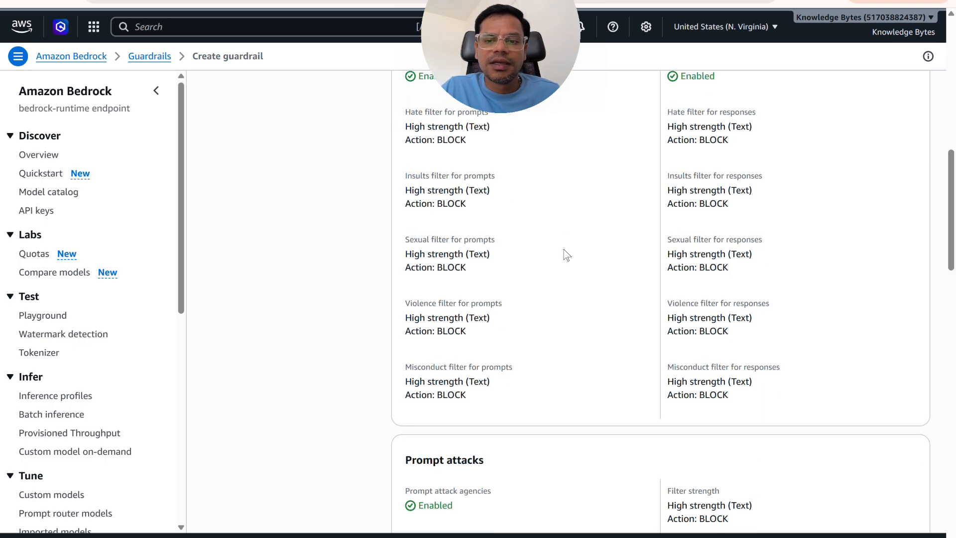
{"action": "scroll", "coordinate": [688, 276], "scroll_direction": "down", "scroll_amount": 6}
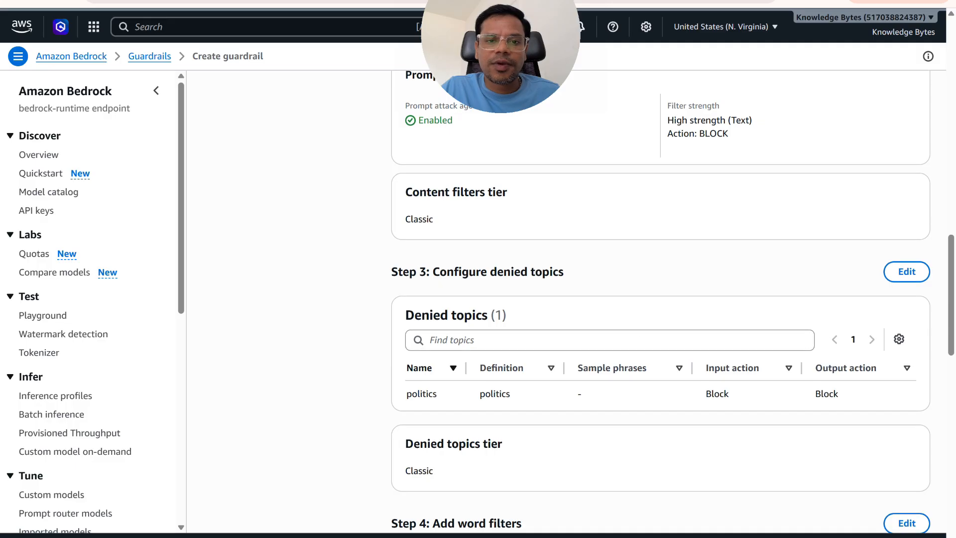
{"action": "scroll", "coordinate": [548, 271], "scroll_direction": "up", "scroll_amount": 2}
{"action": "scroll", "coordinate": [595, 250], "scroll_direction": "down", "scroll_amount": 3}
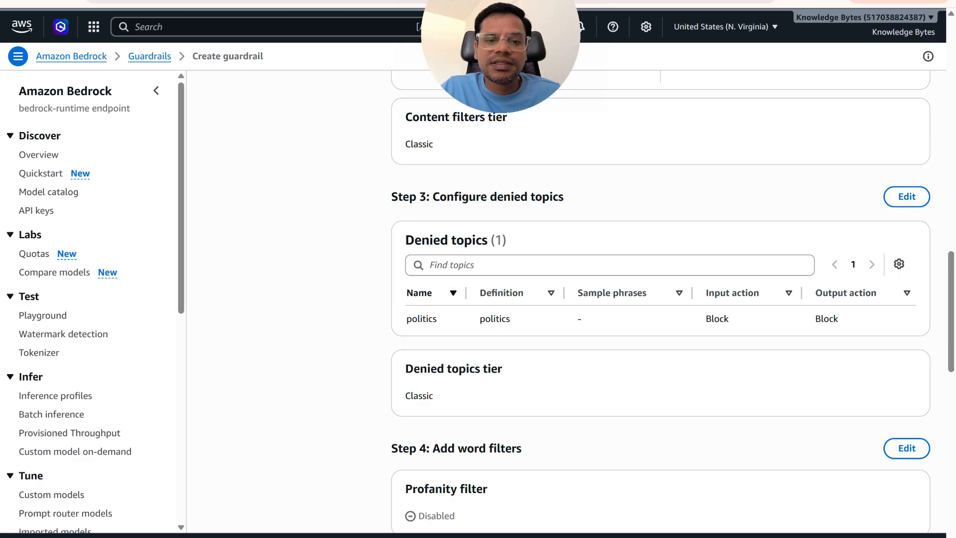
{"action": "scroll", "coordinate": [477, 355], "scroll_direction": "down", "scroll_amount": 6}
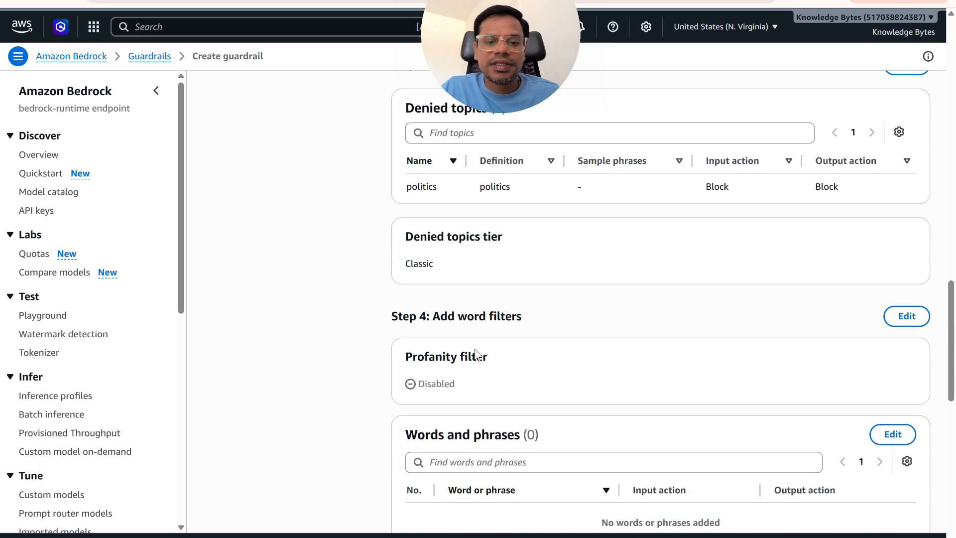
{"action": "scroll", "coordinate": [474, 350], "scroll_direction": "down", "scroll_amount": 5}
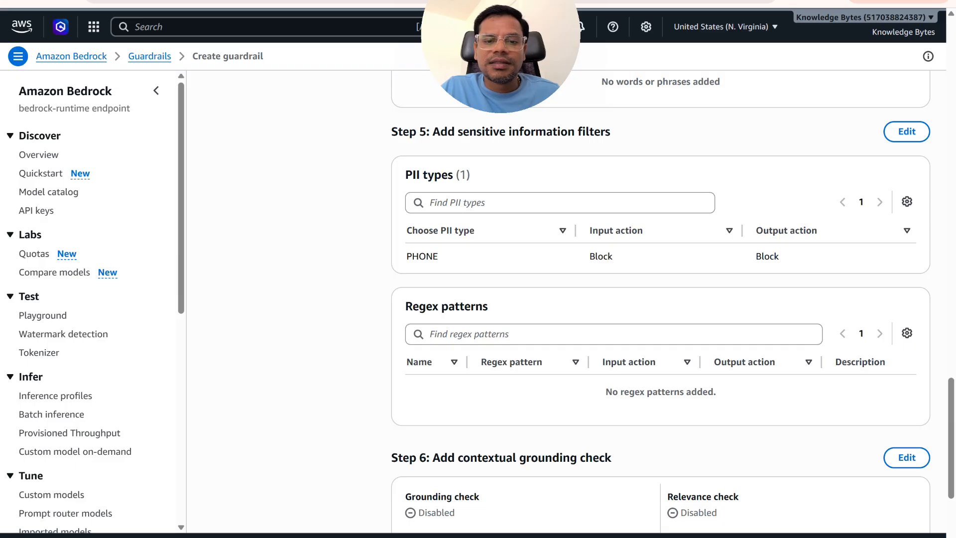
{"action": "scroll", "coordinate": [444, 256], "scroll_direction": "down", "scroll_amount": 4}
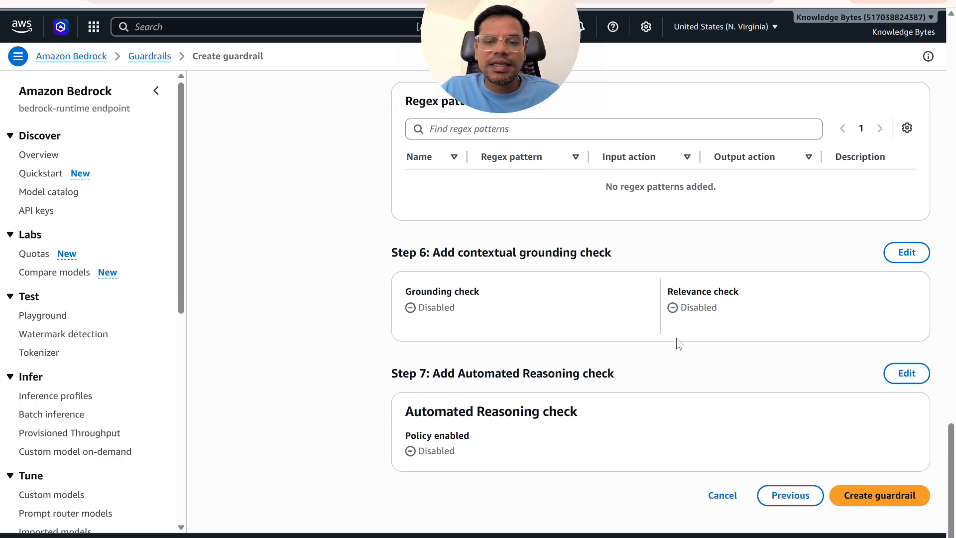
{"action": "left_click", "coordinate": [874, 495]}
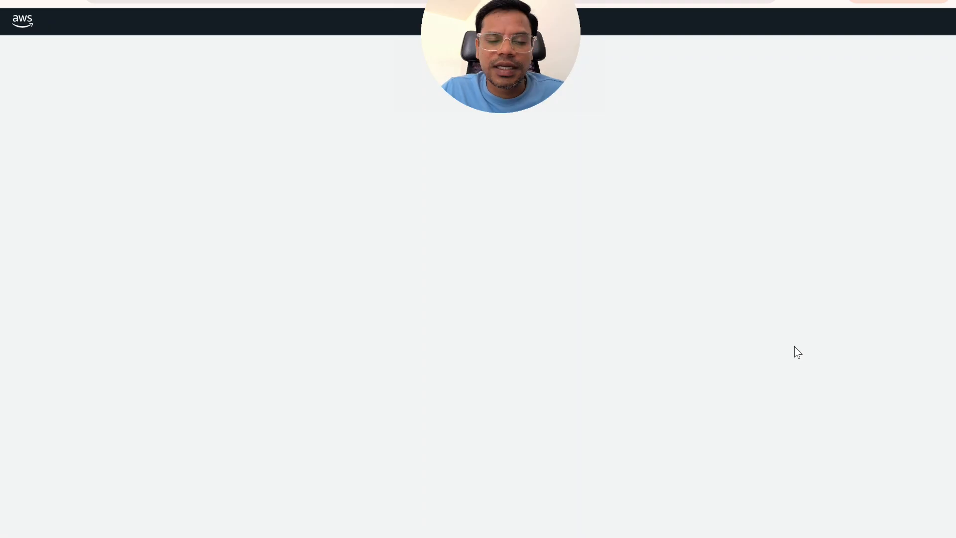
Open the new guardrail's working draft and review its content filters, denied topics, PII types, grounding checks and blocked messaging.
{"action": "scroll", "coordinate": [318, 279], "scroll_direction": "down", "scroll_amount": 5}
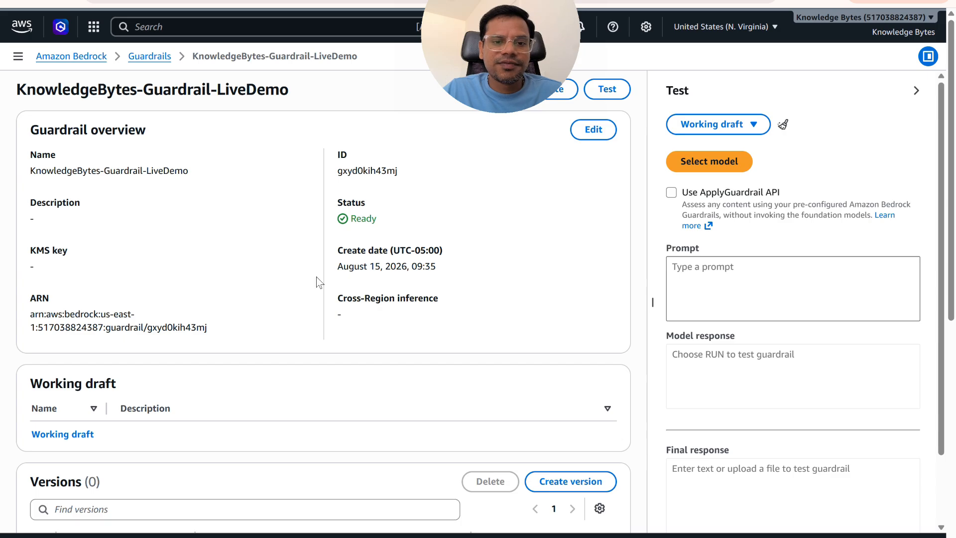
{"action": "scroll", "coordinate": [371, 228], "scroll_direction": "down", "scroll_amount": 5}
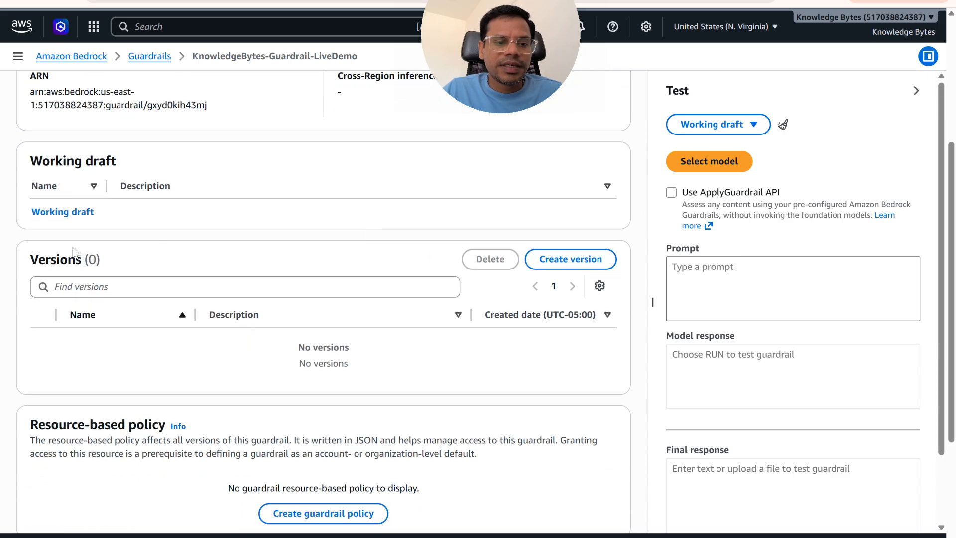
{"action": "left_click", "coordinate": [80, 212]}
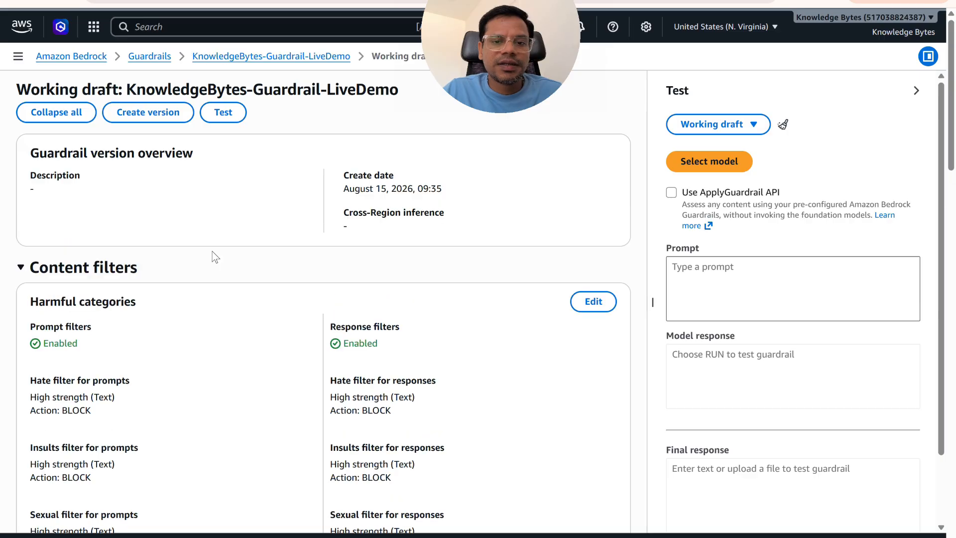
{"action": "scroll", "coordinate": [314, 279], "scroll_direction": "down", "scroll_amount": 6}
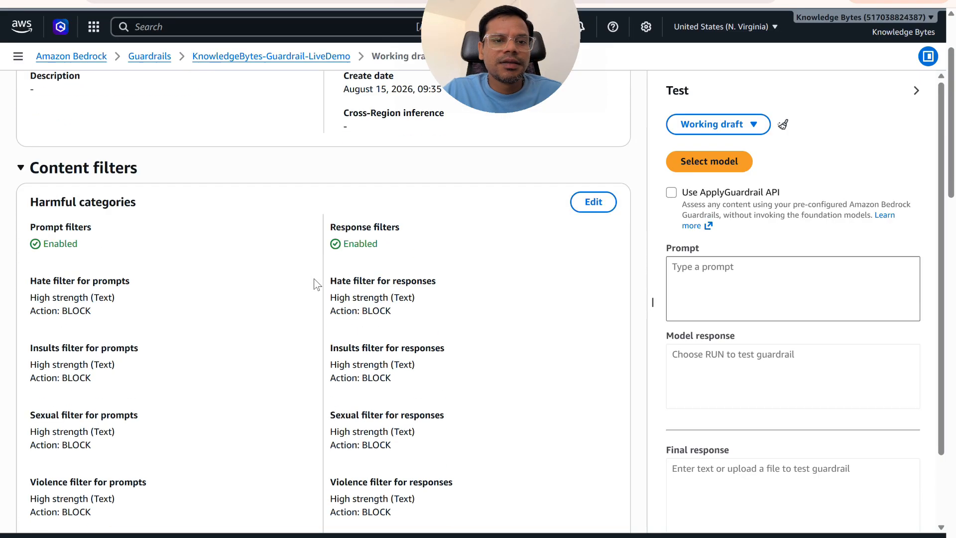
{"action": "scroll", "coordinate": [315, 284], "scroll_direction": "down", "scroll_amount": 12}
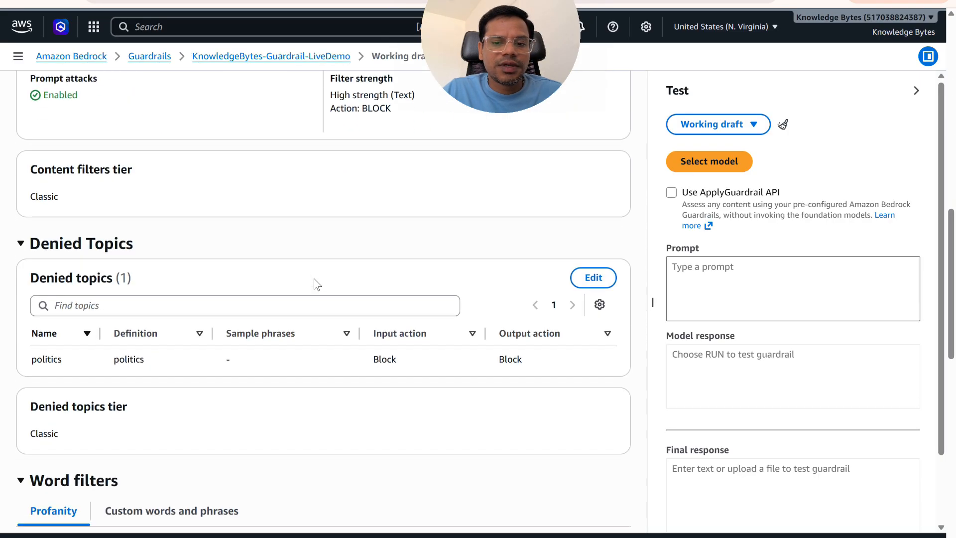
{"action": "scroll", "coordinate": [314, 280], "scroll_direction": "down", "scroll_amount": 12}
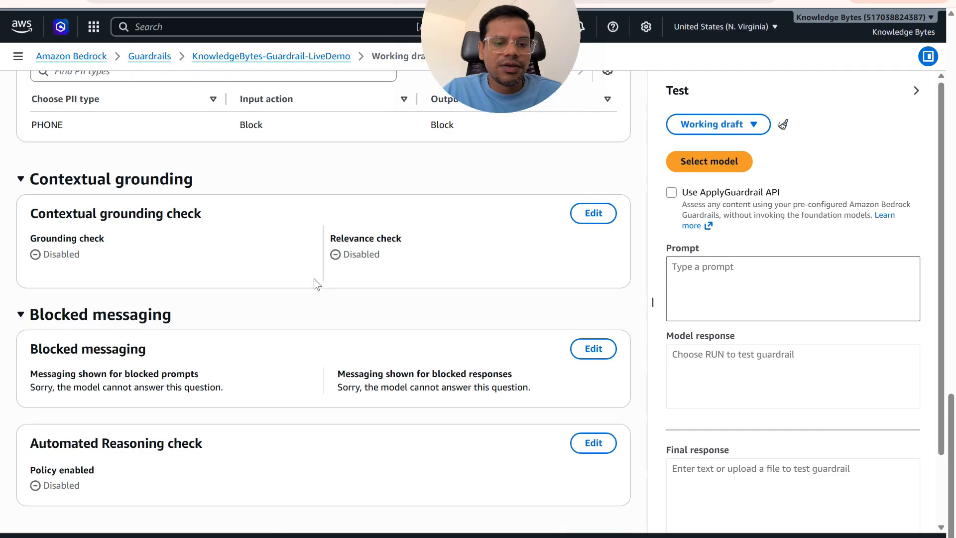
{"action": "scroll", "coordinate": [314, 279], "scroll_direction": "up", "scroll_amount": 20}
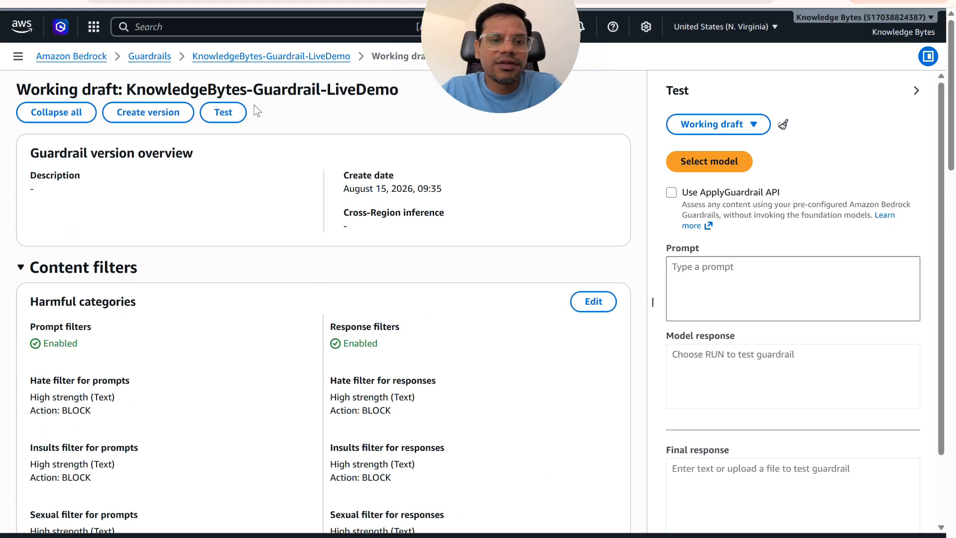
Choose Amazon's Nova 2 Lite v1 as the model for testing the guardrail's working draft.
{"action": "left_click", "coordinate": [711, 168]}
{"action": "left_click", "coordinate": [291, 241]}
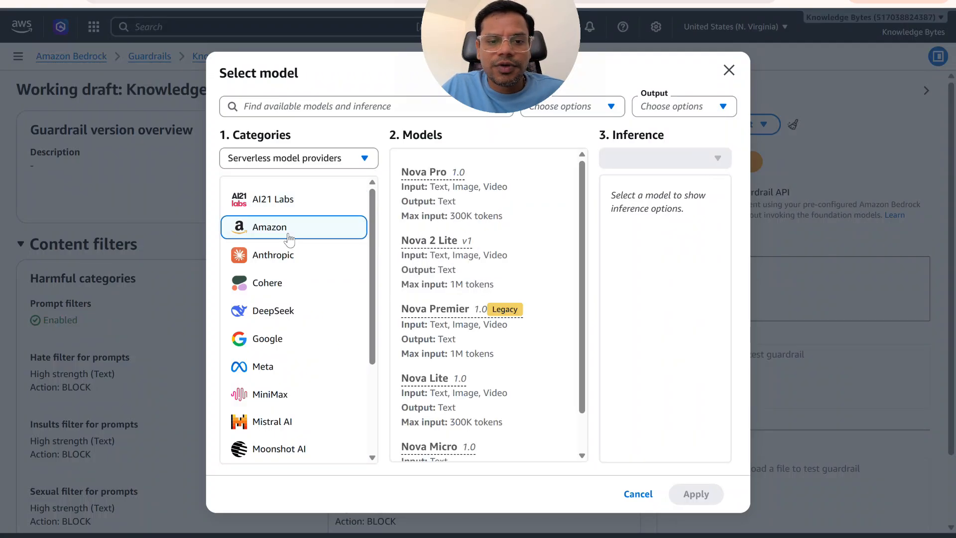
{"action": "left_click", "coordinate": [498, 272]}
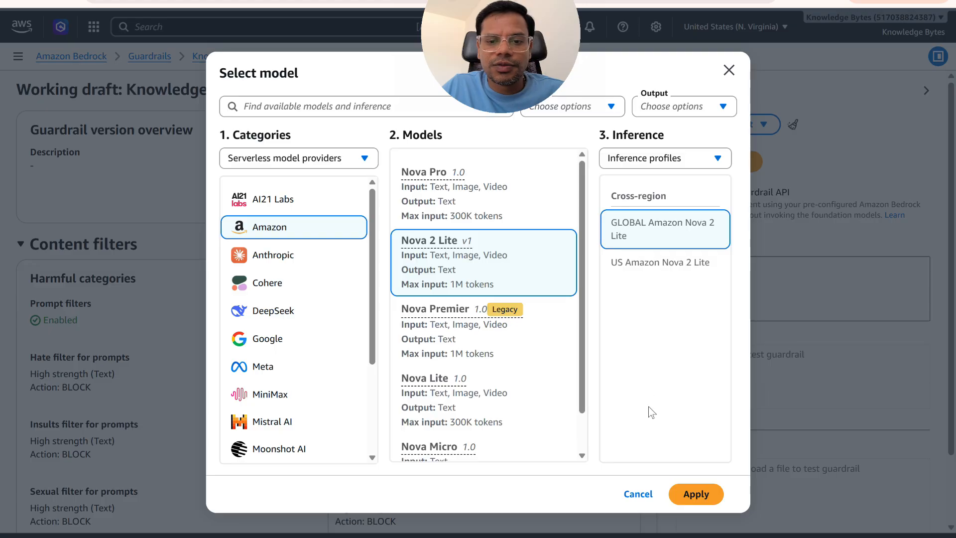
Apply Amazon's Nova 2 Lite with the GLOBAL Amazon Nova 2 Lite inference profile as the guardrail's test model.
{"action": "left_click", "coordinate": [697, 496]}
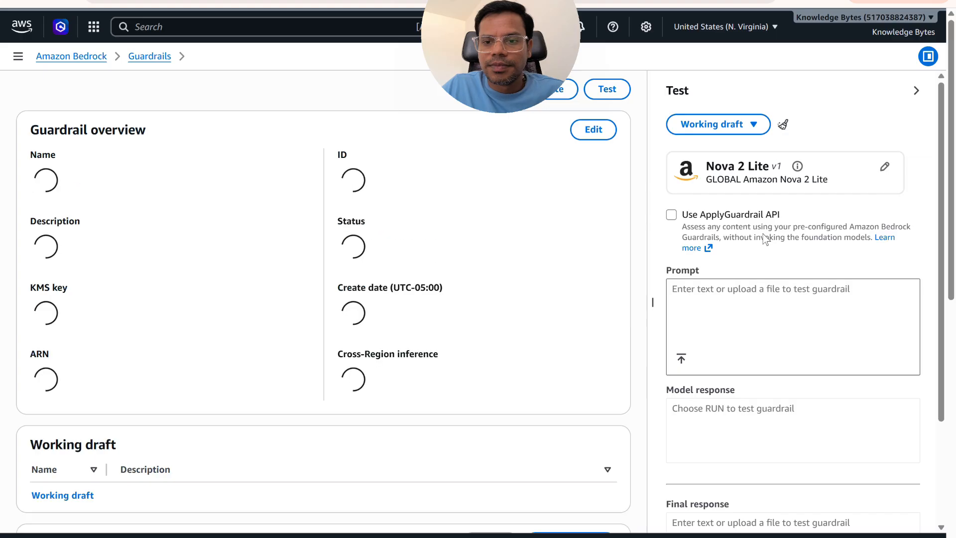
{"action": "scroll", "coordinate": [586, 249], "scroll_direction": "down", "scroll_amount": 4}
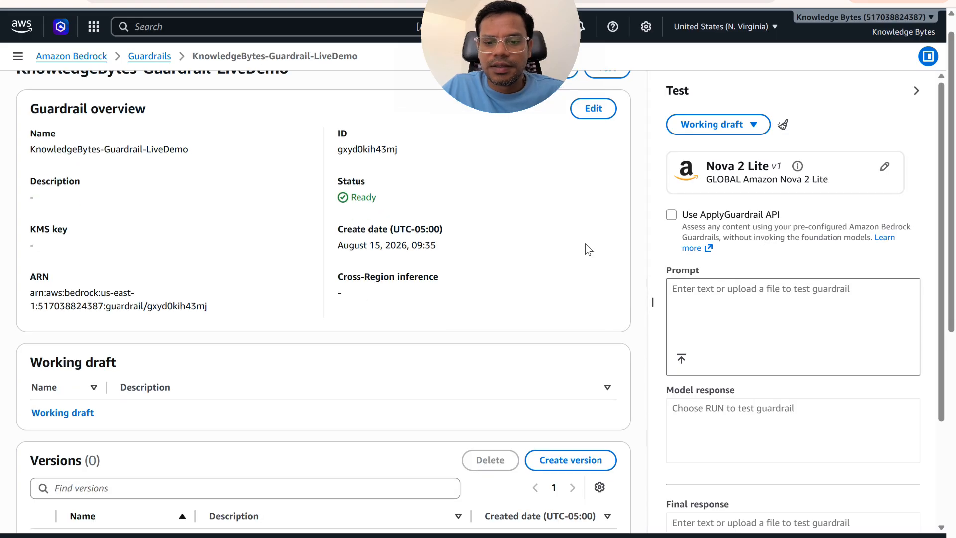
{"action": "scroll", "coordinate": [586, 249], "scroll_direction": "down", "scroll_amount": 5}
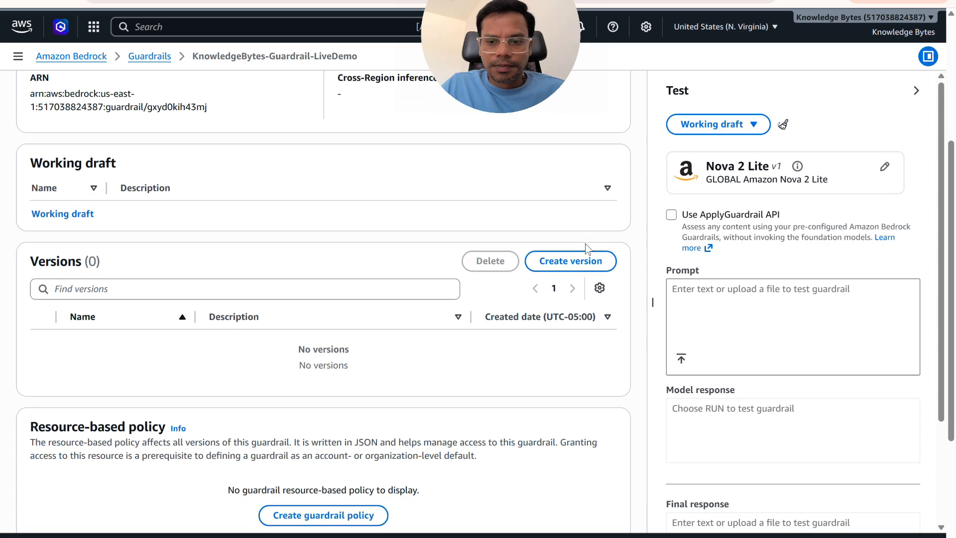
{"action": "scroll", "coordinate": [584, 244], "scroll_direction": "up", "scroll_amount": 9}
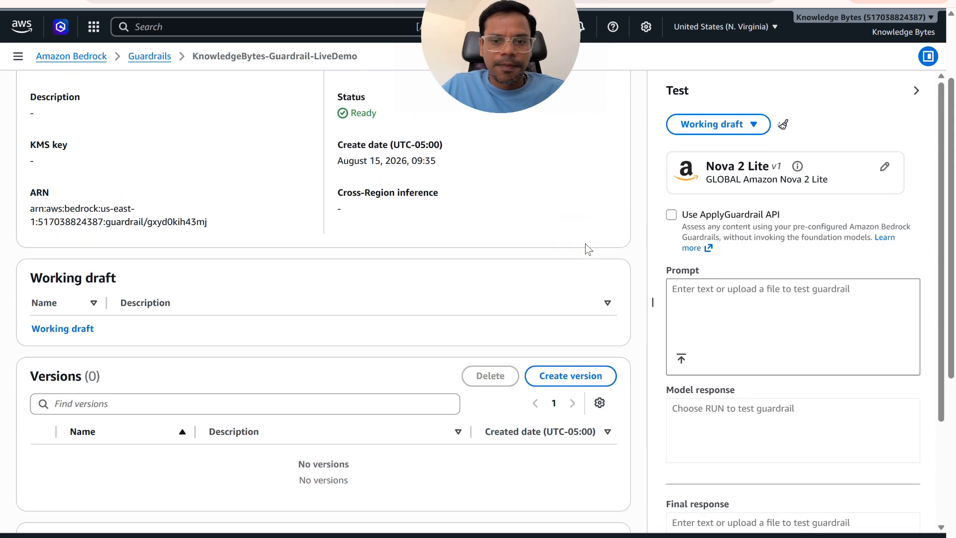
Test the guardrail's working draft with the prompt "email" and review the model response and guardrail action.
{"action": "left_click", "coordinate": [653, 302]}
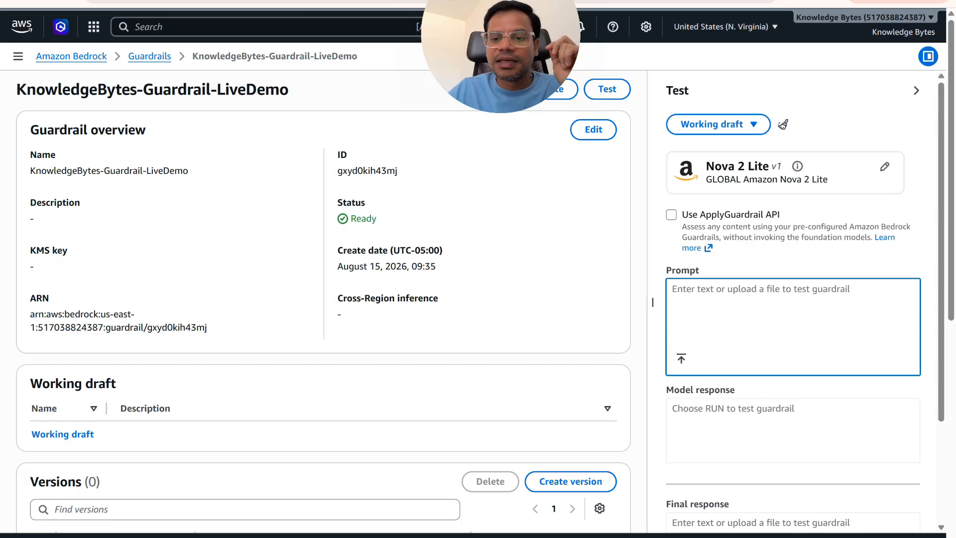
{"action": "scroll", "coordinate": [652, 302], "scroll_direction": "down", "scroll_amount": 2}
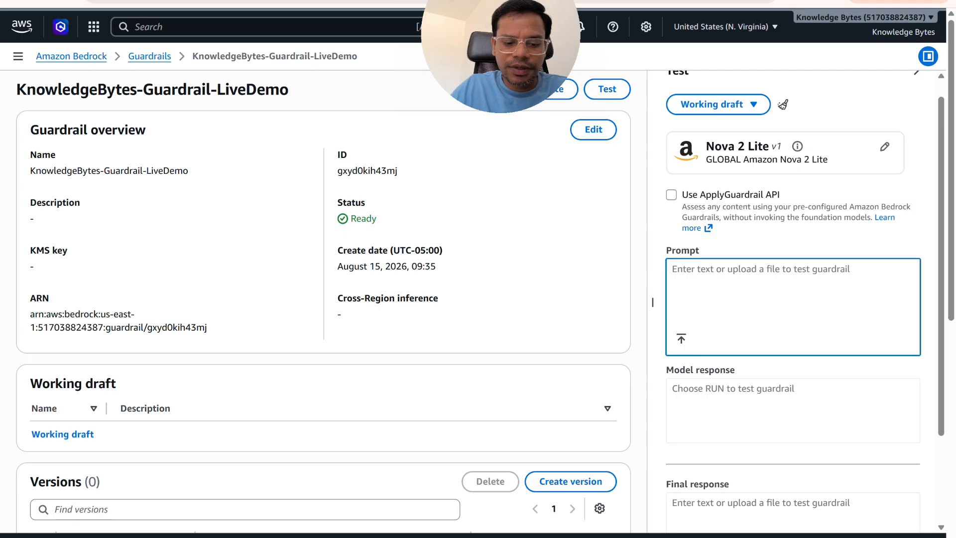
{"action": "scroll", "coordinate": [653, 302], "scroll_direction": "up", "scroll_amount": 2}
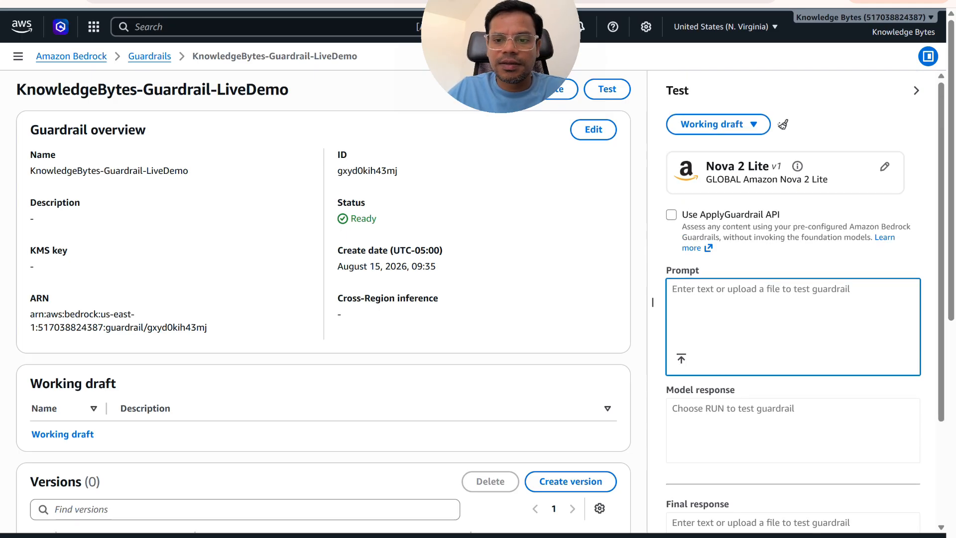
{"action": "scroll", "coordinate": [653, 303], "scroll_direction": "down", "scroll_amount": 1}
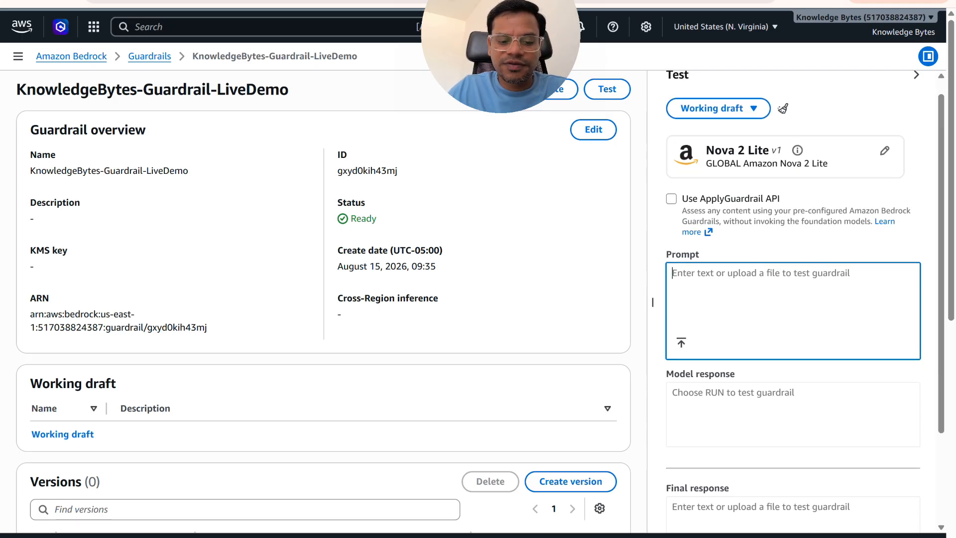
{"action": "type", "text": "email"}
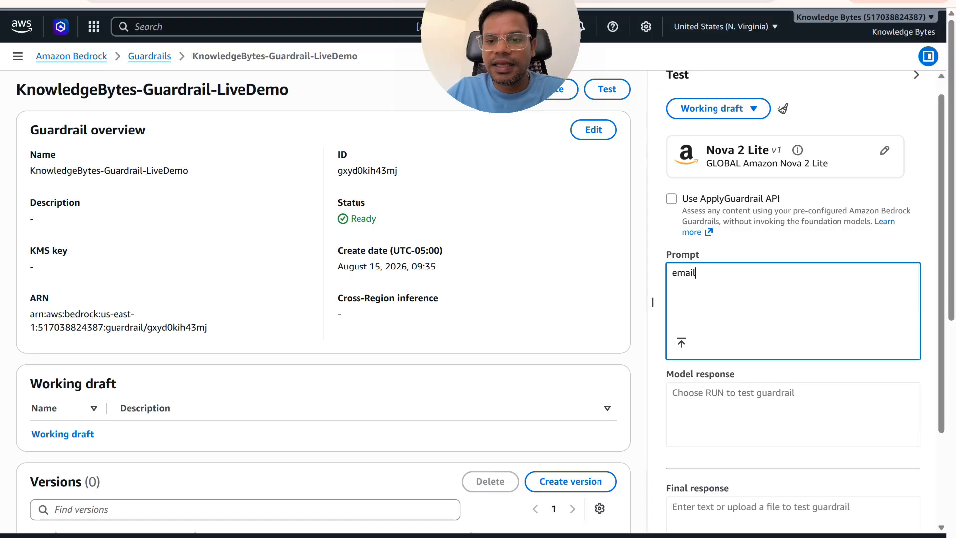
{"action": "scroll", "coordinate": [652, 302], "scroll_direction": "down", "scroll_amount": 3}
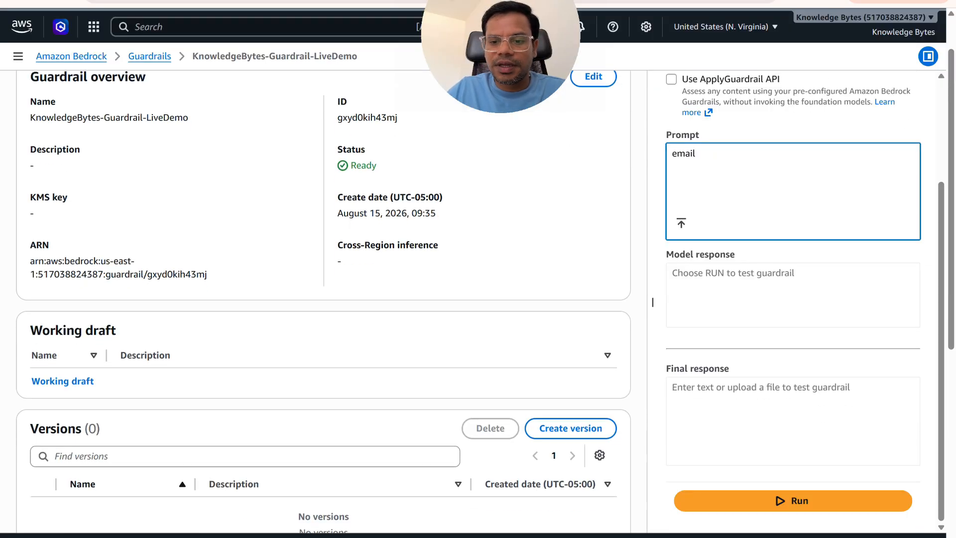
{"action": "left_click", "coordinate": [784, 502]}
{"action": "scroll", "coordinate": [759, 341], "scroll_direction": "up", "scroll_amount": 5}
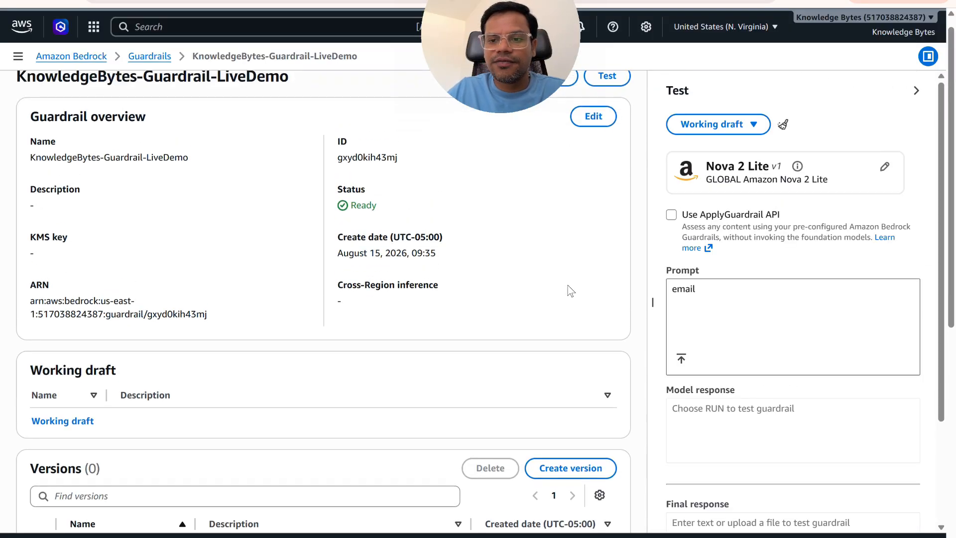
{"action": "scroll", "coordinate": [653, 303], "scroll_direction": "down", "scroll_amount": 3}
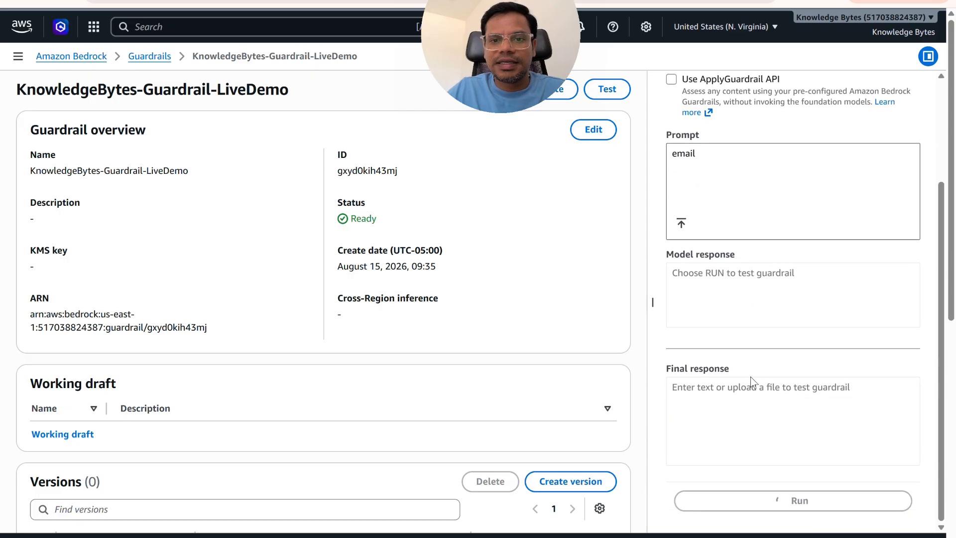
{"action": "scroll", "coordinate": [747, 381], "scroll_direction": "down", "scroll_amount": 1}
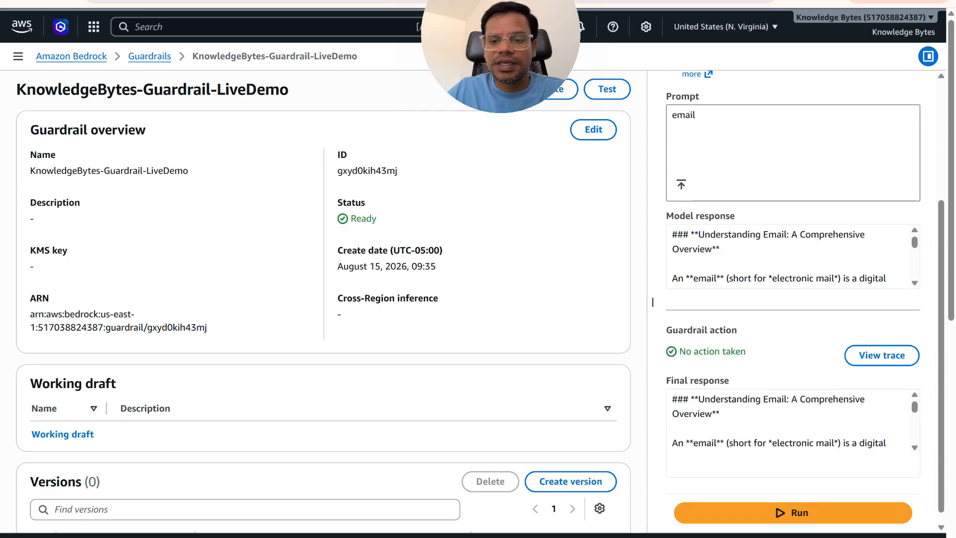
{"action": "scroll", "coordinate": [747, 299], "scroll_direction": "up", "scroll_amount": 4}
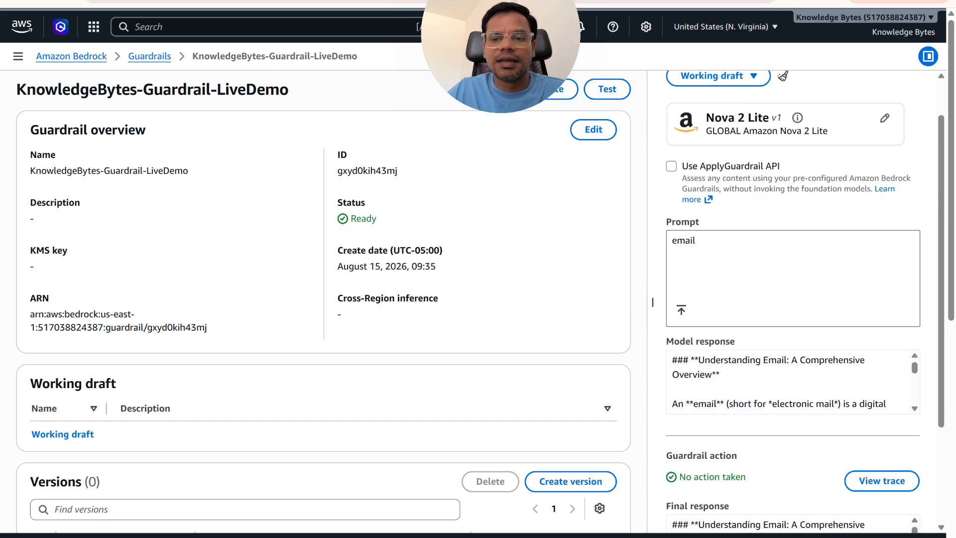
Test "politics" as input content using the ApplyGuardrail API and review the guardrail's action and response.
{"action": "left_click", "coordinate": [685, 273]}
{"action": "key", "text": "ctrl+a"}
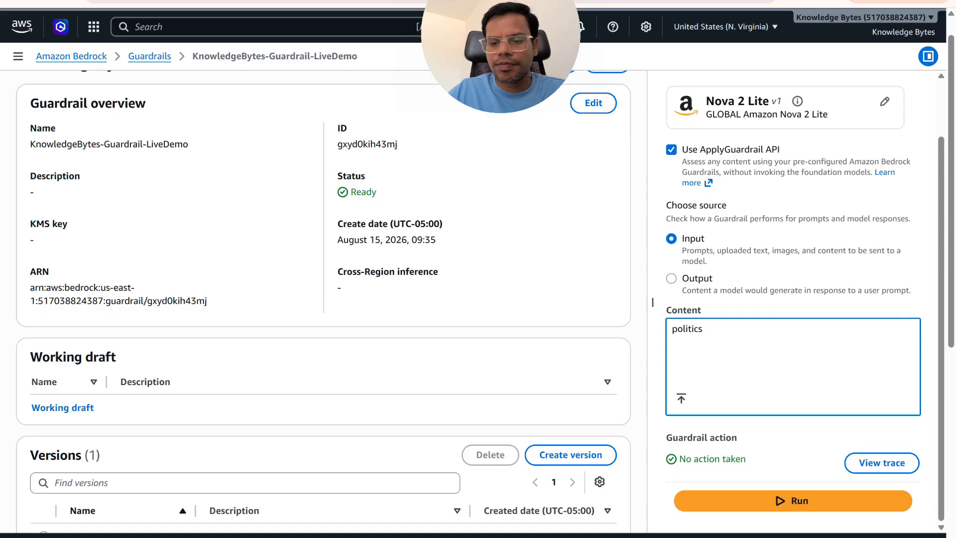
{"action": "left_click", "coordinate": [742, 500]}
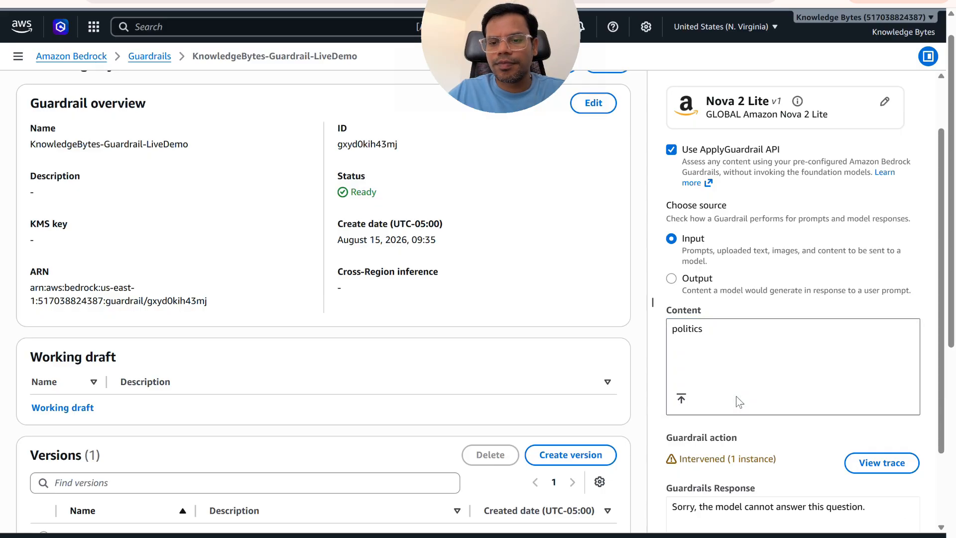
{"action": "scroll", "coordinate": [736, 396], "scroll_direction": "down", "scroll_amount": 1}
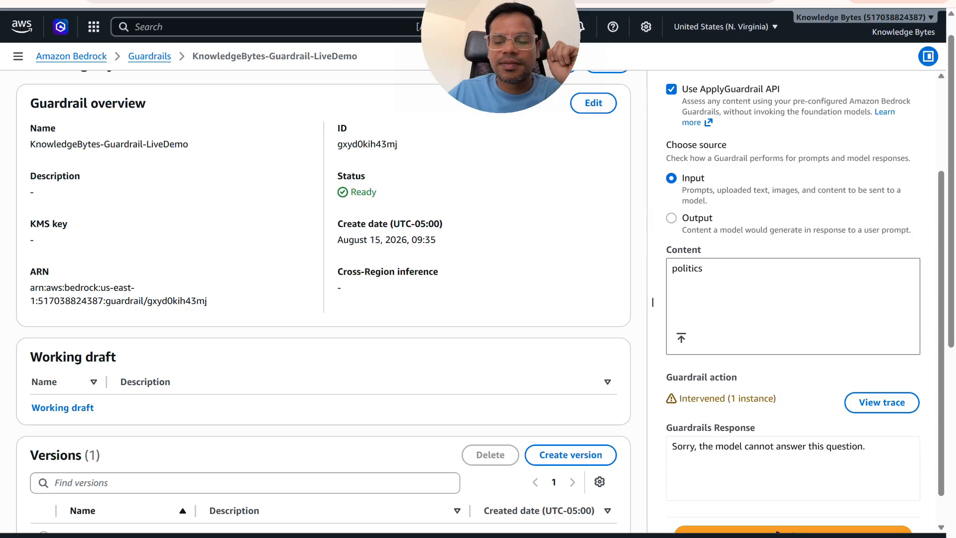
{"action": "scroll", "coordinate": [726, 392], "scroll_direction": "down", "scroll_amount": 1}
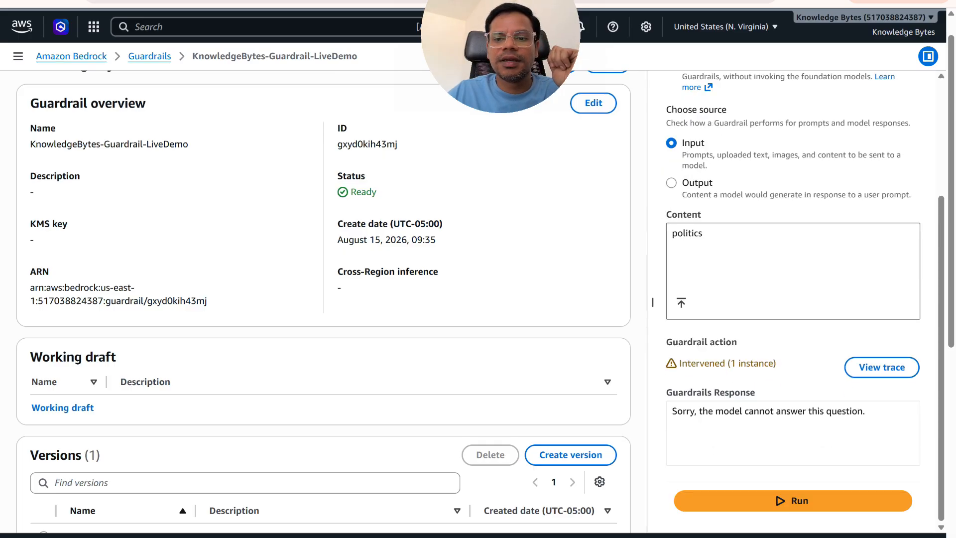
{"action": "double_click", "coordinate": [686, 233]}
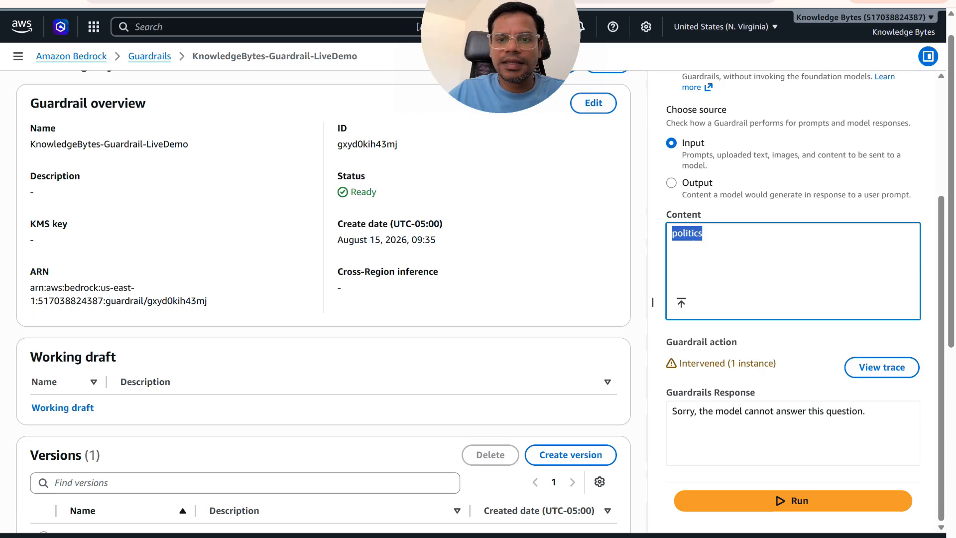
{"action": "scroll", "coordinate": [653, 303], "scroll_direction": "down", "scroll_amount": 1}
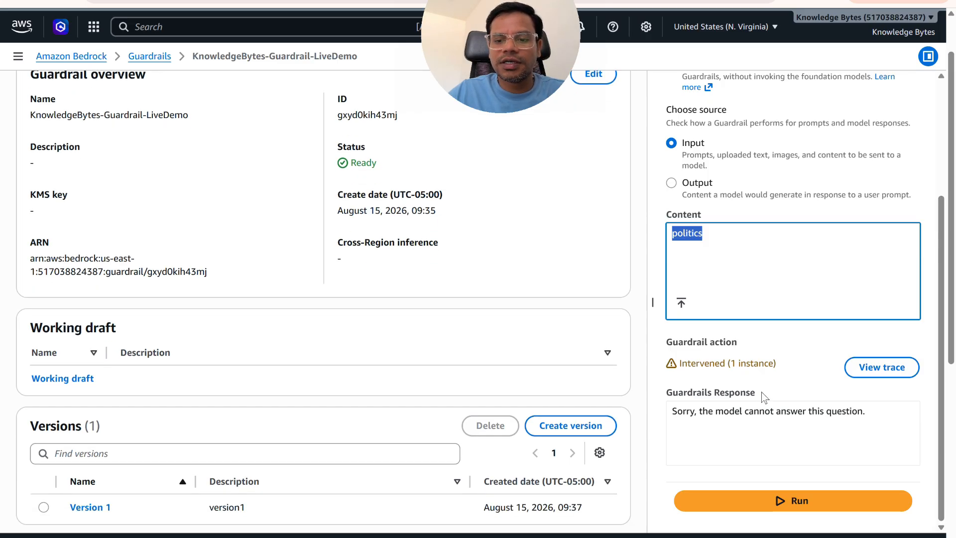
{"action": "scroll", "coordinate": [574, 354], "scroll_direction": "up", "scroll_amount": 2}
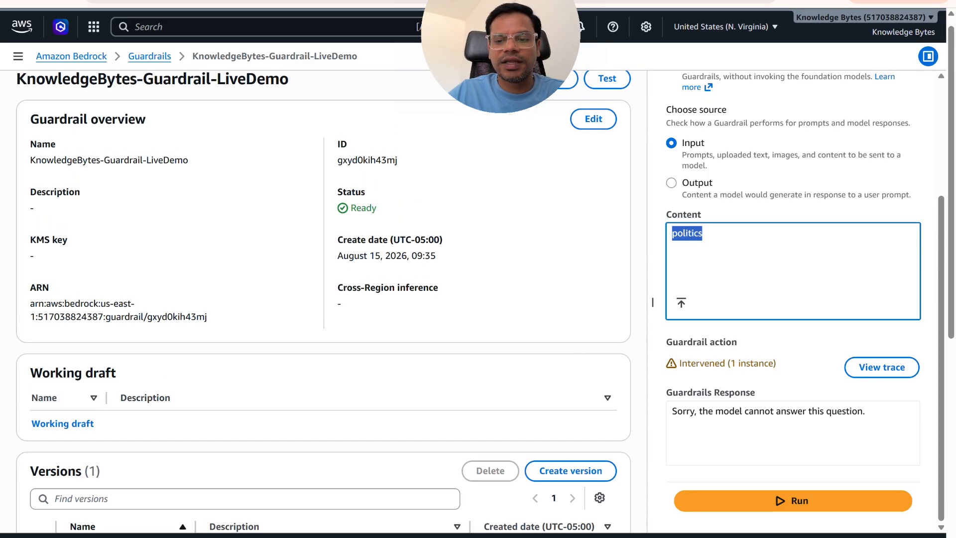
{"action": "scroll", "coordinate": [324, 302], "scroll_direction": "down", "scroll_amount": 1}
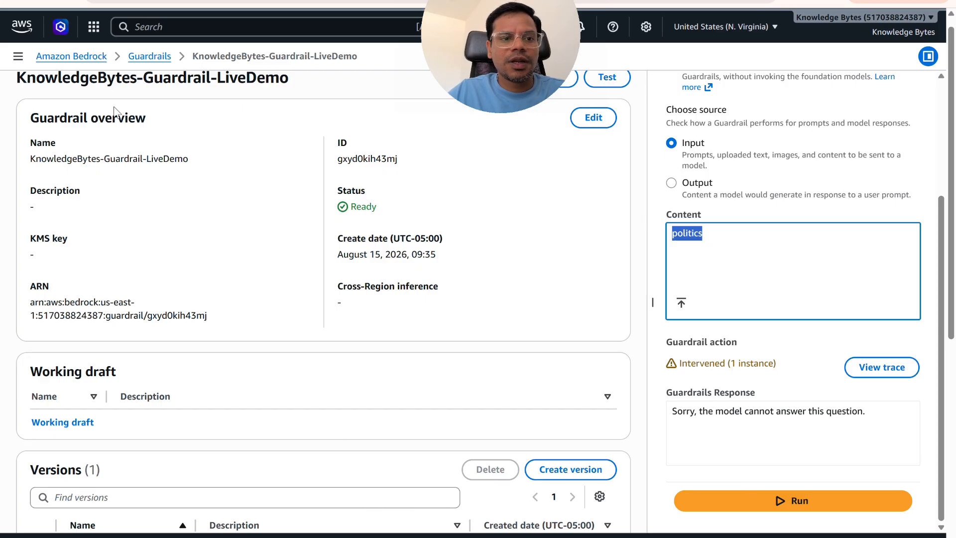
Record the guardrail ID gxyd0kih43mj after "Gar Id -" in the Notepad notes, then return to the guardrail page.
{"action": "left_click", "coordinate": [28, 32]}
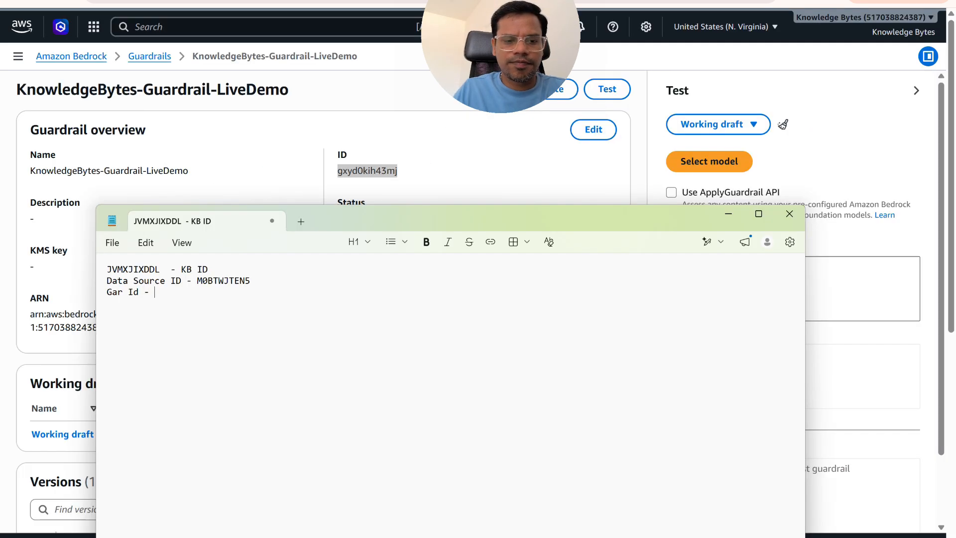
{"action": "type", "text": "gxyd0kih43mj"}
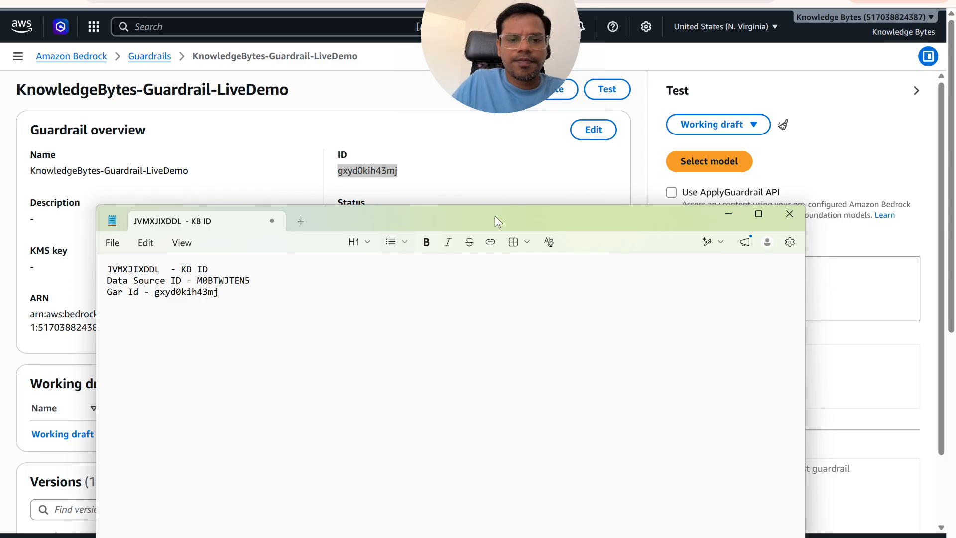
{"action": "left_click", "coordinate": [728, 218]}
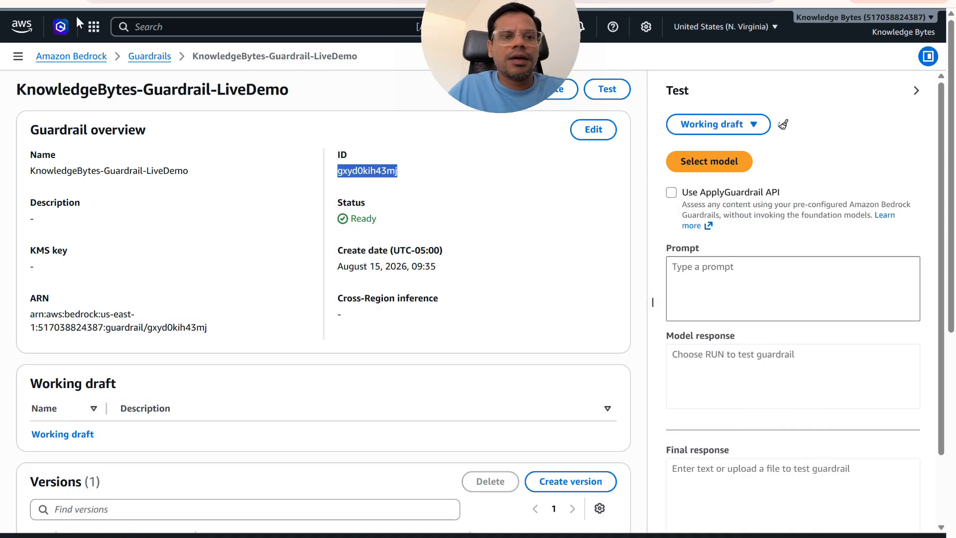
Go to the Lambda service from the AWS console home and start creating a new function.
{"action": "left_click", "coordinate": [23, 31]}
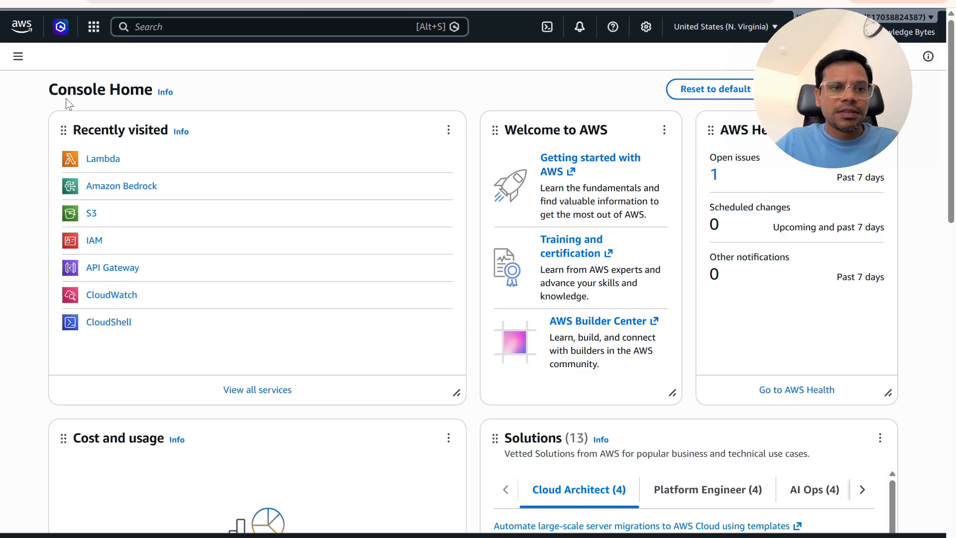
{"action": "left_click", "coordinate": [104, 158]}
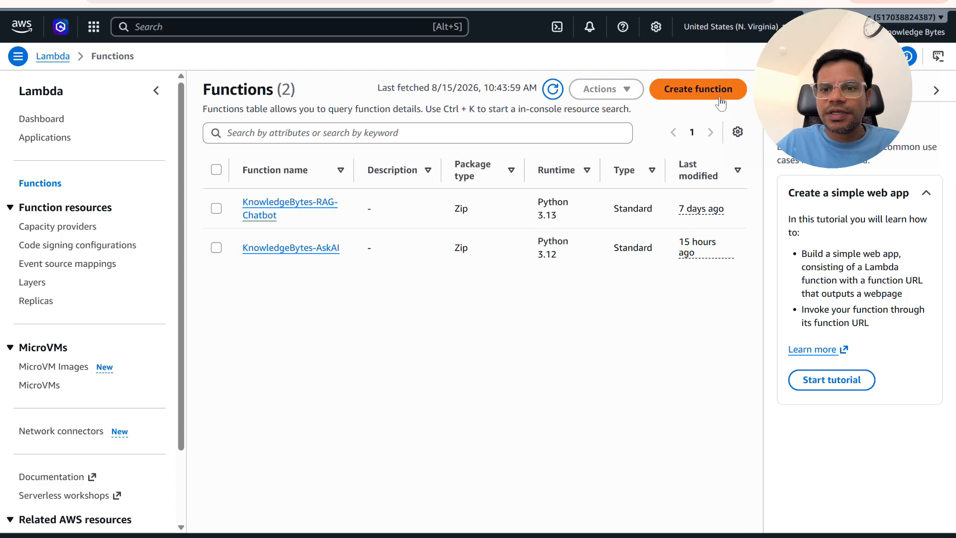
{"action": "left_click", "coordinate": [698, 95]}
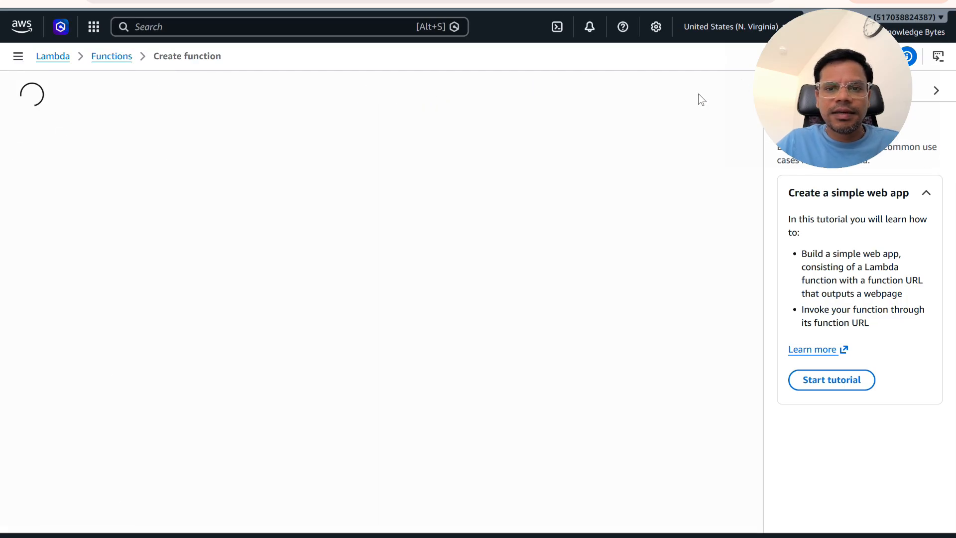
Name the function authored from scratch KnowledgeBytesLiveDemo-AskAI, building on the suggested name KnowledgeBytes-AskAI.
{"action": "scroll", "coordinate": [245, 276], "scroll_direction": "down", "scroll_amount": 1}
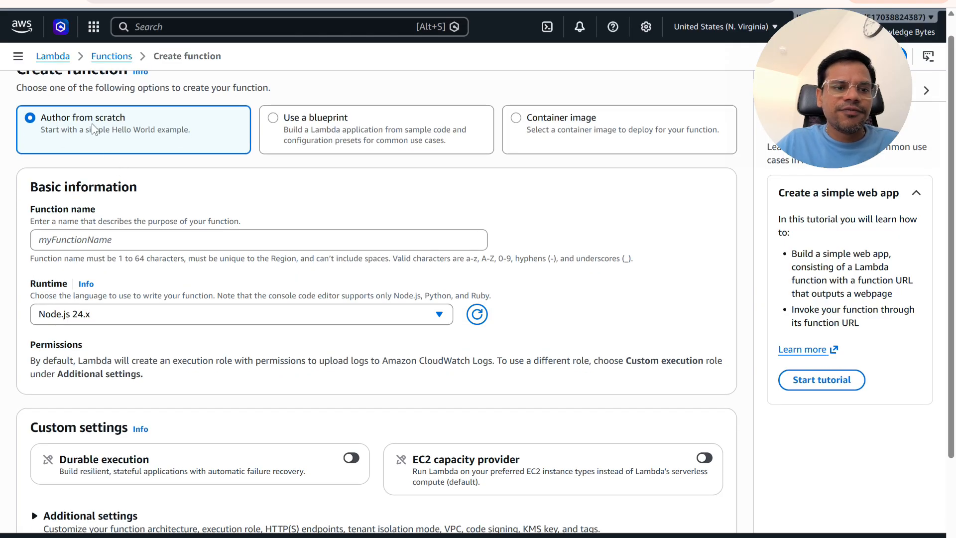
{"action": "scroll", "coordinate": [94, 128], "scroll_direction": "up", "scroll_amount": 1}
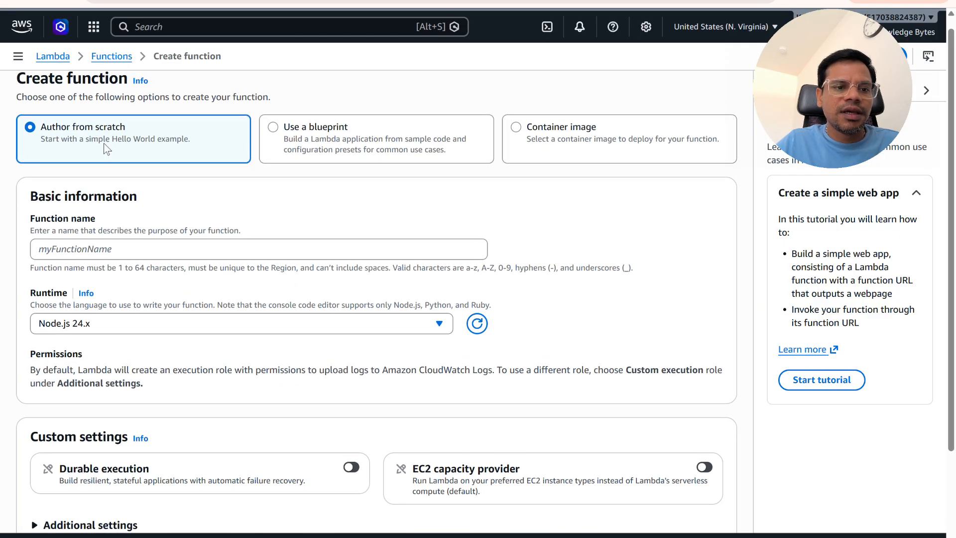
{"action": "scroll", "coordinate": [104, 142], "scroll_direction": "down", "scroll_amount": 2}
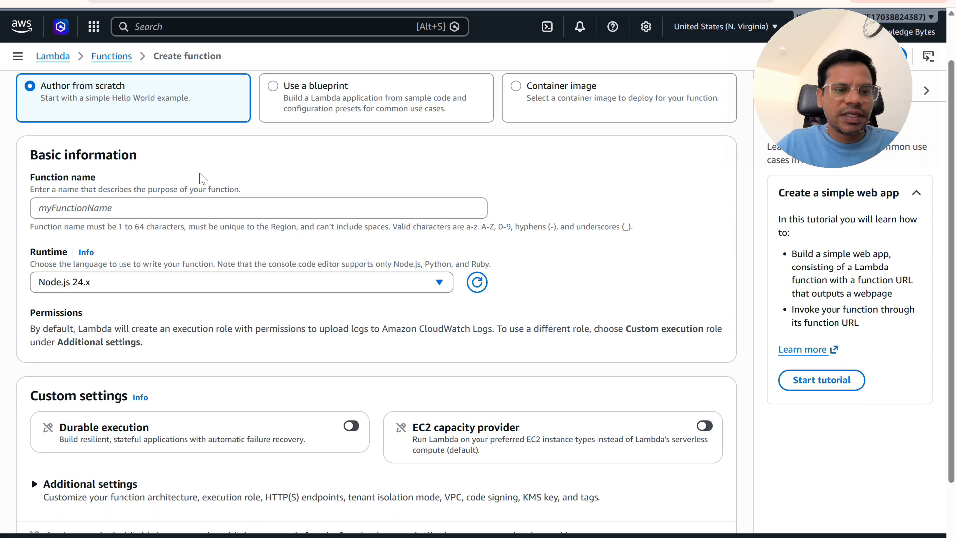
{"action": "left_click", "coordinate": [150, 207]}
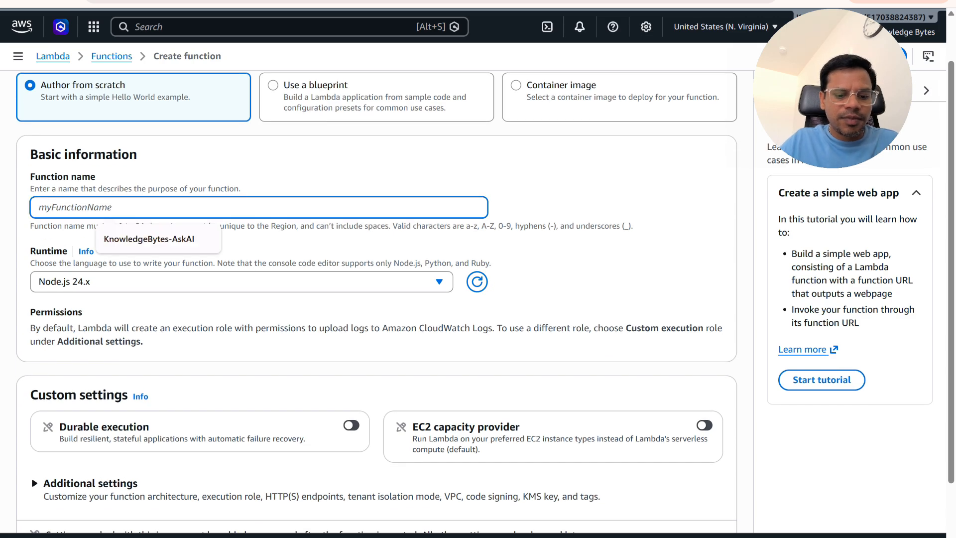
{"action": "left_click", "coordinate": [172, 239]}
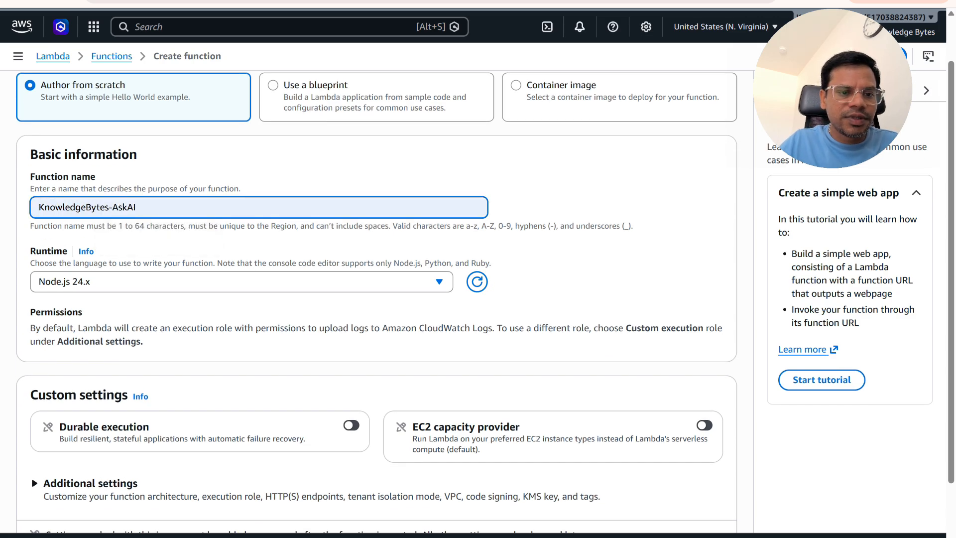
{"action": "type", "text": "LiveDemo"}
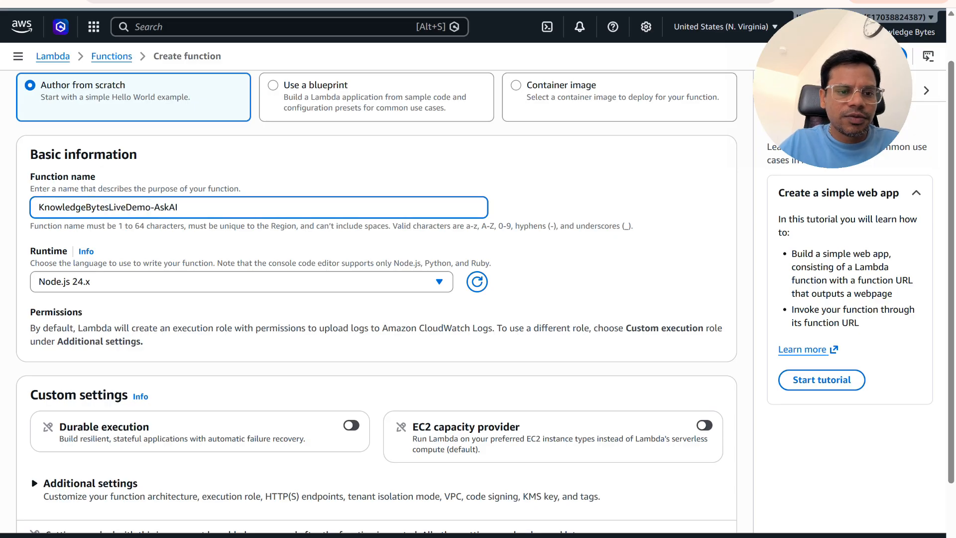
Create the function with the Python 3.12 runtime and dismiss the getting-started dialog.
{"action": "scroll", "coordinate": [379, 299], "scroll_direction": "down", "scroll_amount": 2}
{"action": "left_click", "coordinate": [200, 223]}
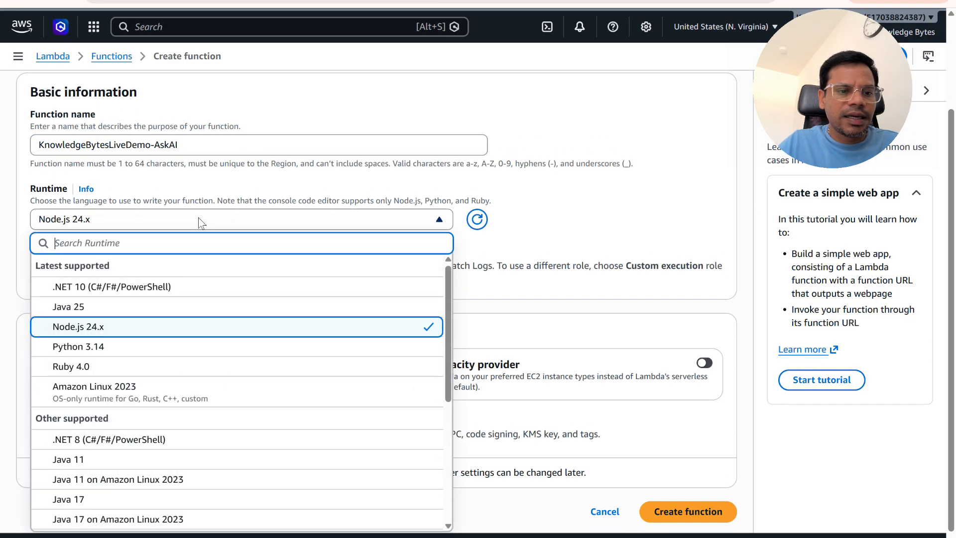
{"action": "scroll", "coordinate": [180, 371], "scroll_direction": "down", "scroll_amount": 6}
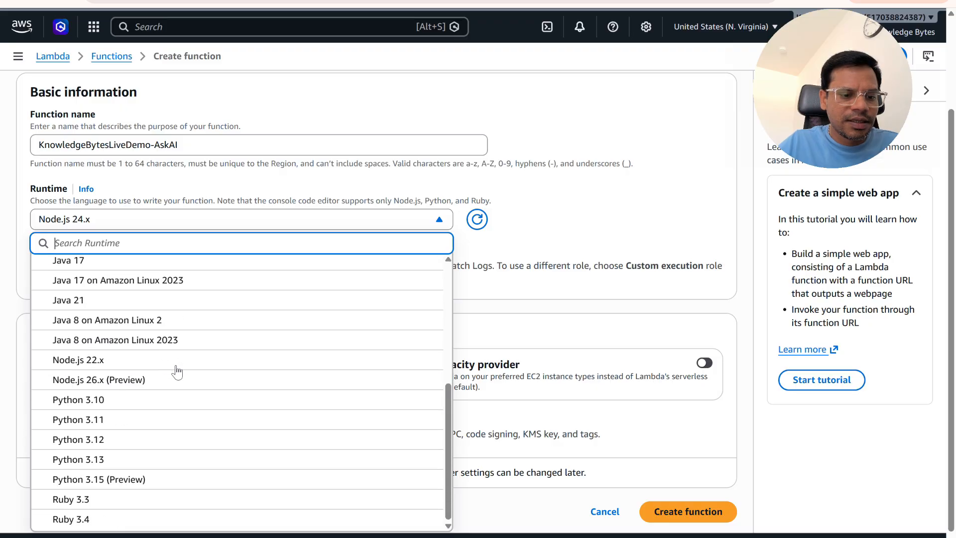
{"action": "left_click", "coordinate": [122, 423]}
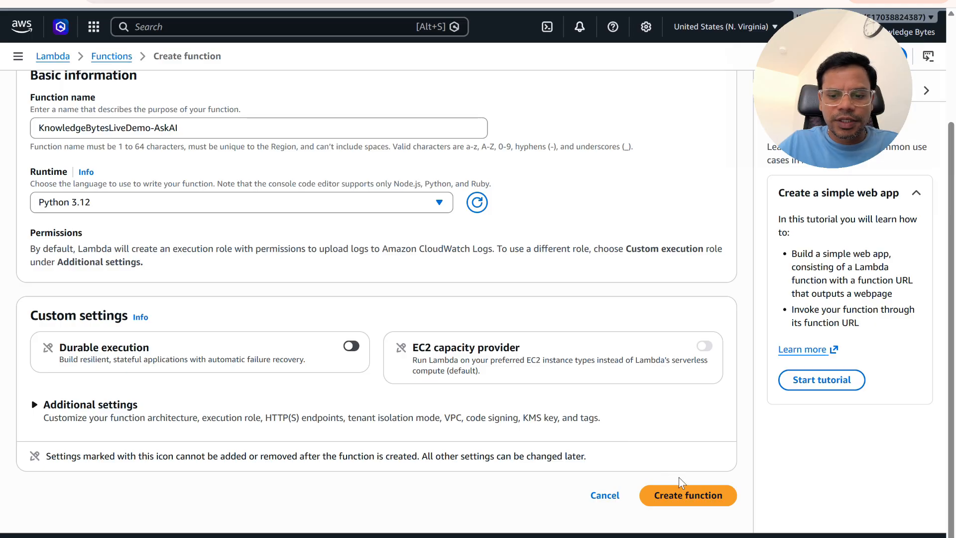
{"action": "left_click", "coordinate": [669, 502]}
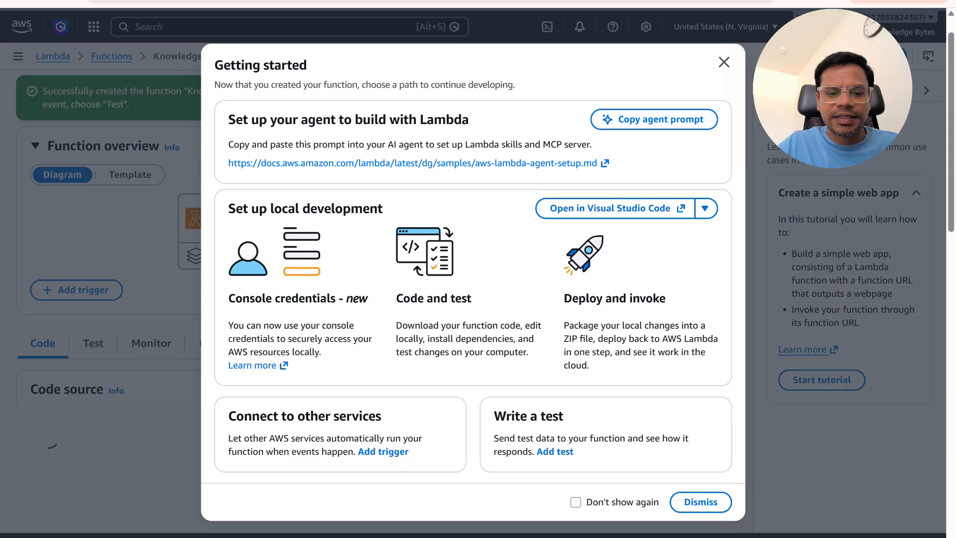
{"action": "left_click", "coordinate": [698, 503]}
Copy the complete lambda_function.py code from the existing KnowledgeBytes-AskAI function.
{"action": "scroll", "coordinate": [330, 417], "scroll_direction": "down", "scroll_amount": 2}
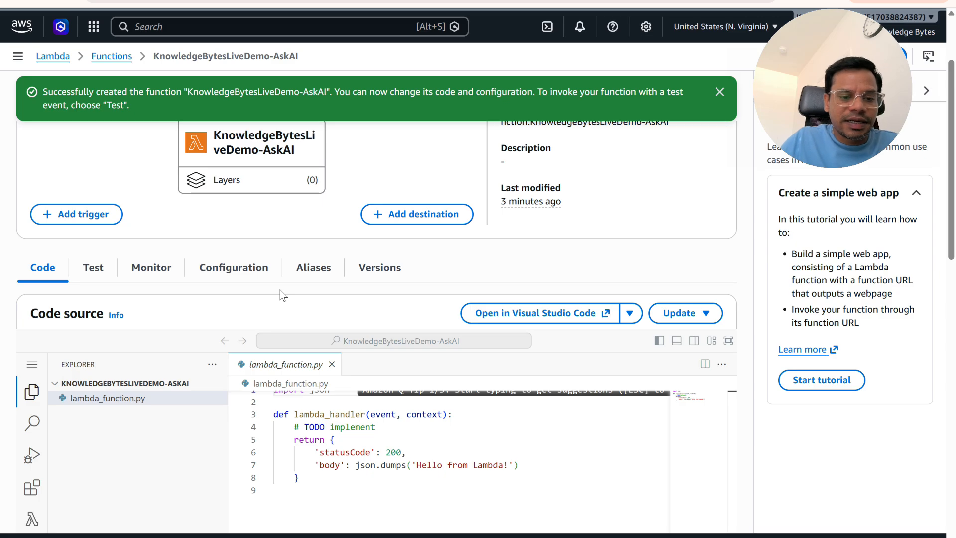
{"action": "scroll", "coordinate": [280, 231], "scroll_direction": "down", "scroll_amount": 1}
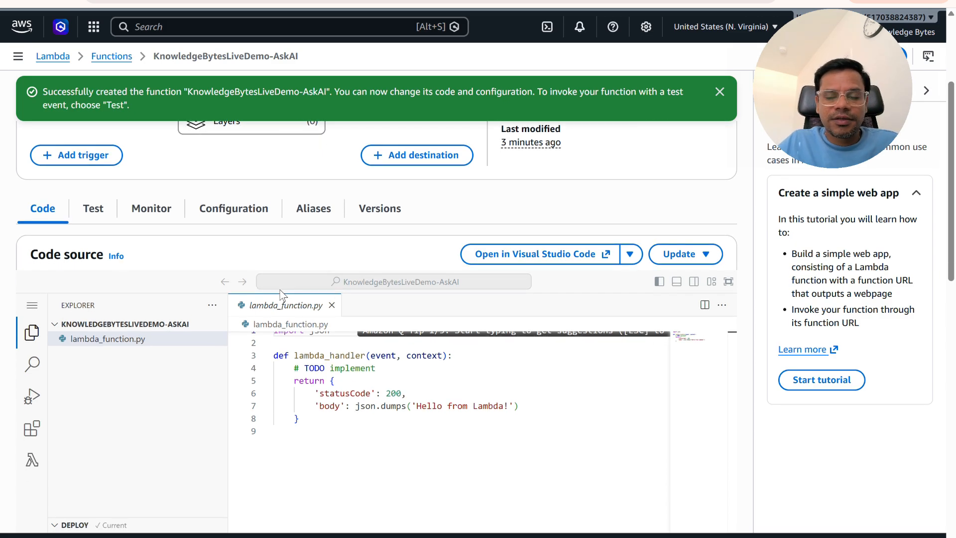
{"action": "scroll", "coordinate": [271, 252], "scroll_direction": "down", "scroll_amount": 1}
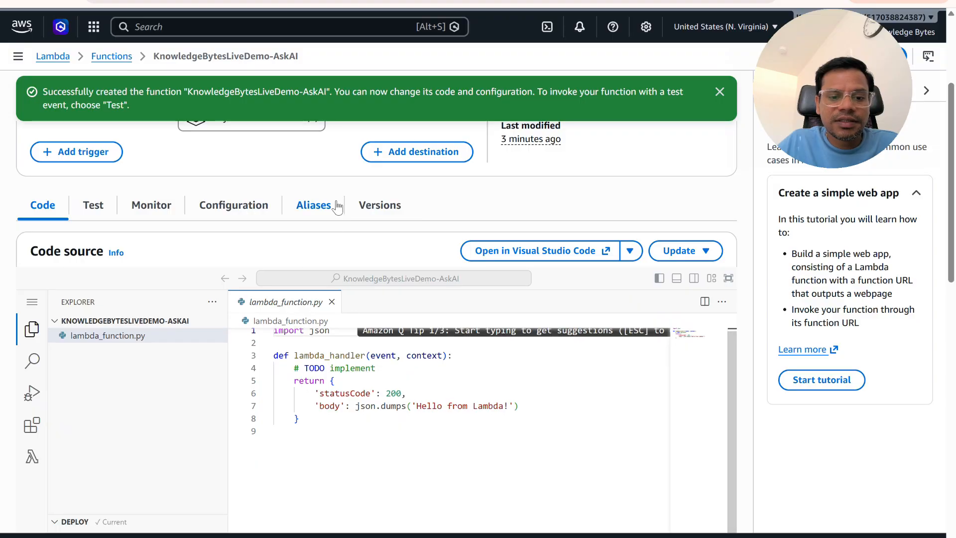
{"action": "scroll", "coordinate": [377, 308], "scroll_direction": "down", "scroll_amount": 1}
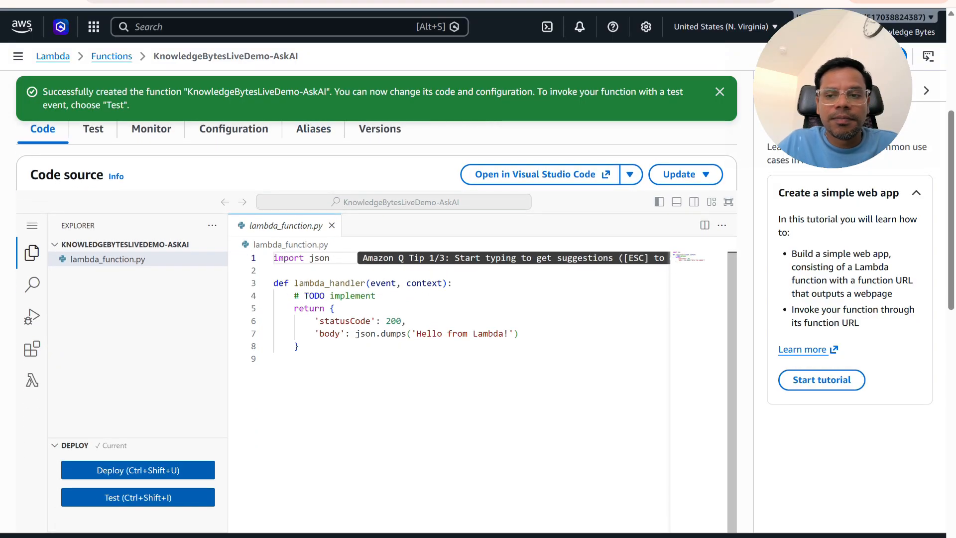
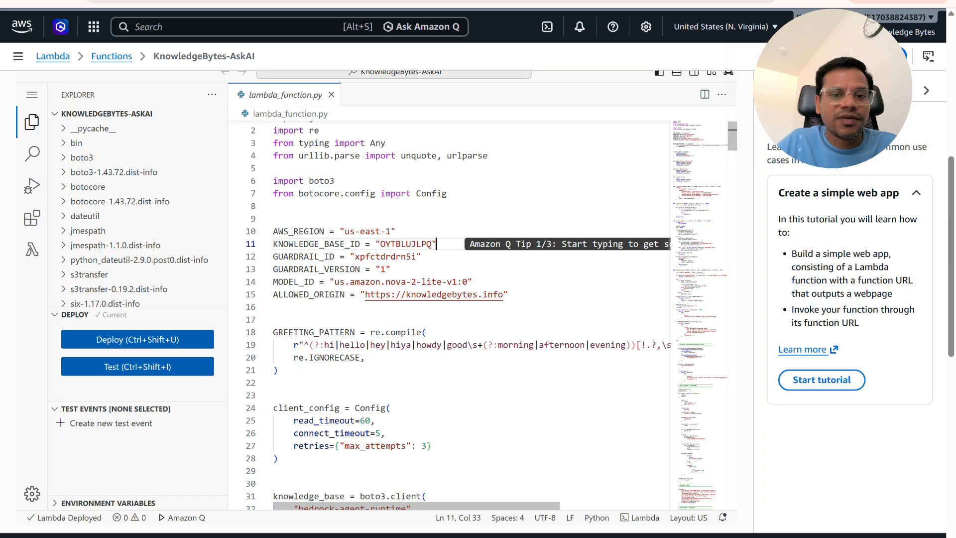
{"action": "scroll", "coordinate": [448, 314], "scroll_direction": "down", "scroll_amount": 4}
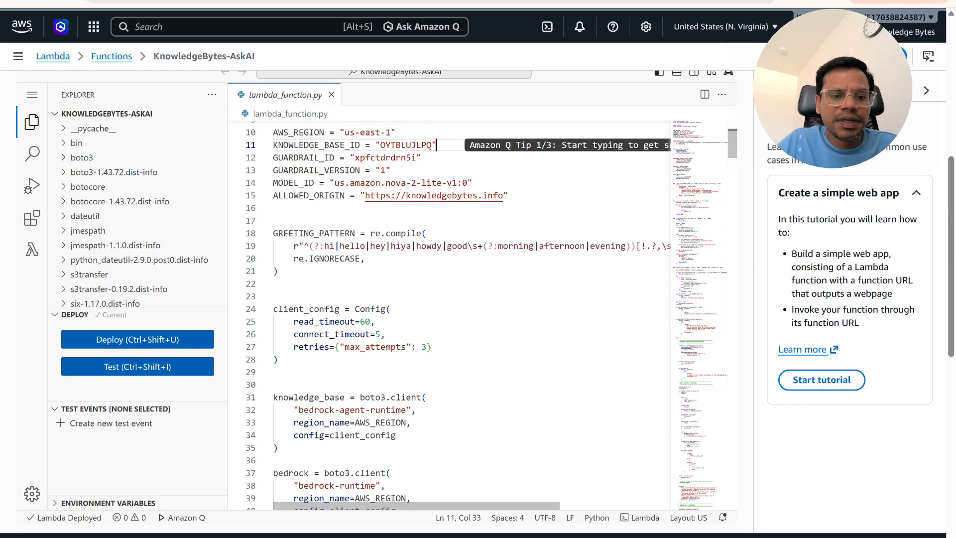
{"action": "scroll", "coordinate": [449, 314], "scroll_direction": "up", "scroll_amount": 4}
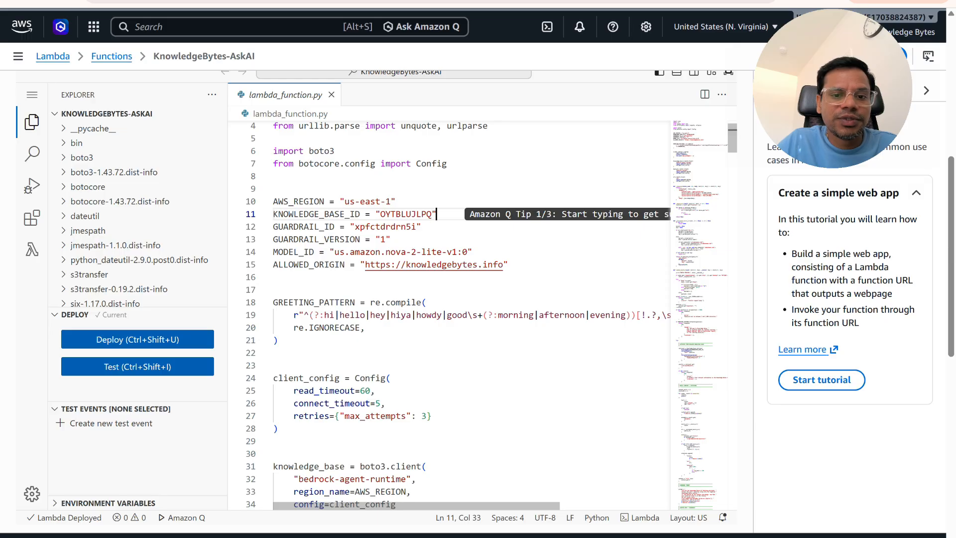
{"action": "left_click", "coordinate": [392, 240]}
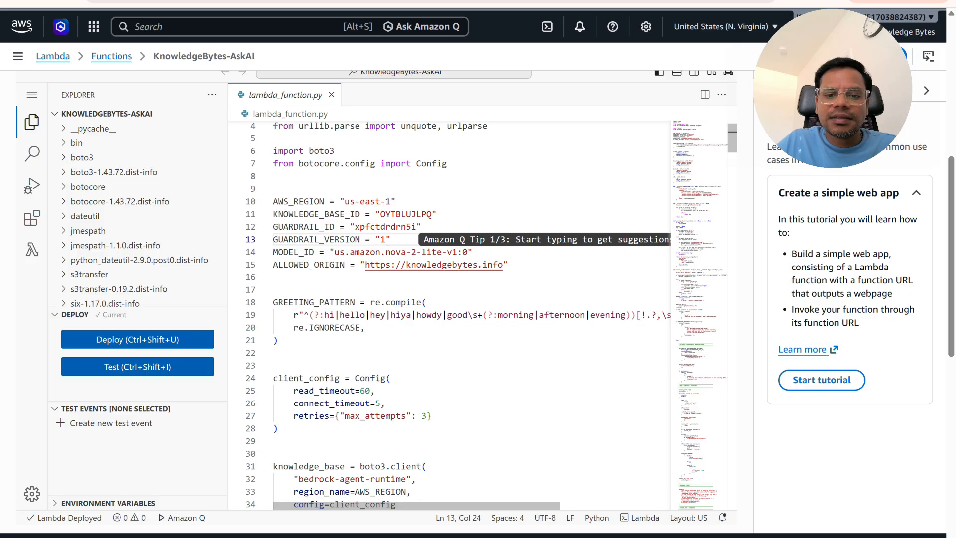
{"action": "key", "text": "ctrl+a"}
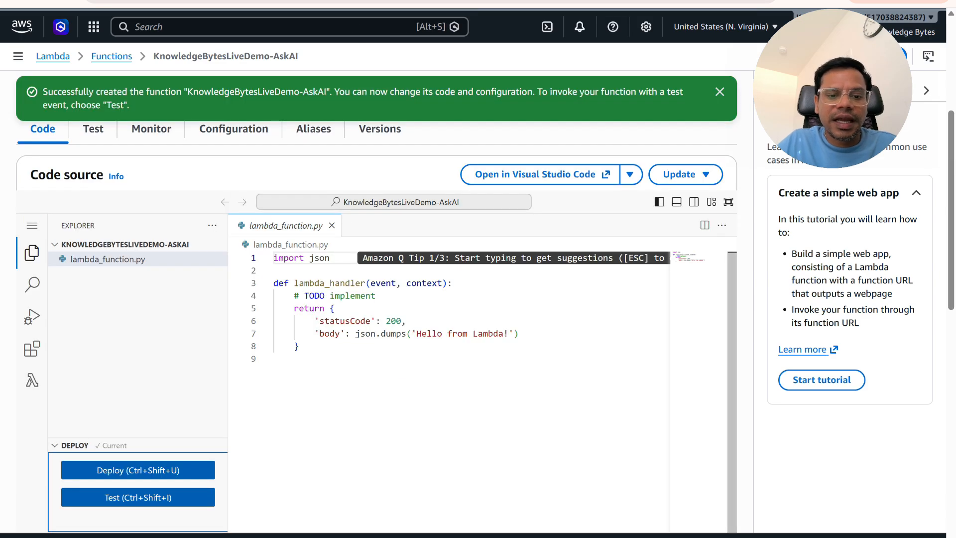
Replace all default code in lambda_function.py of KnowledgeBytesLiveDemo-AskAI with the copied code.
{"action": "left_click", "coordinate": [299, 346]}
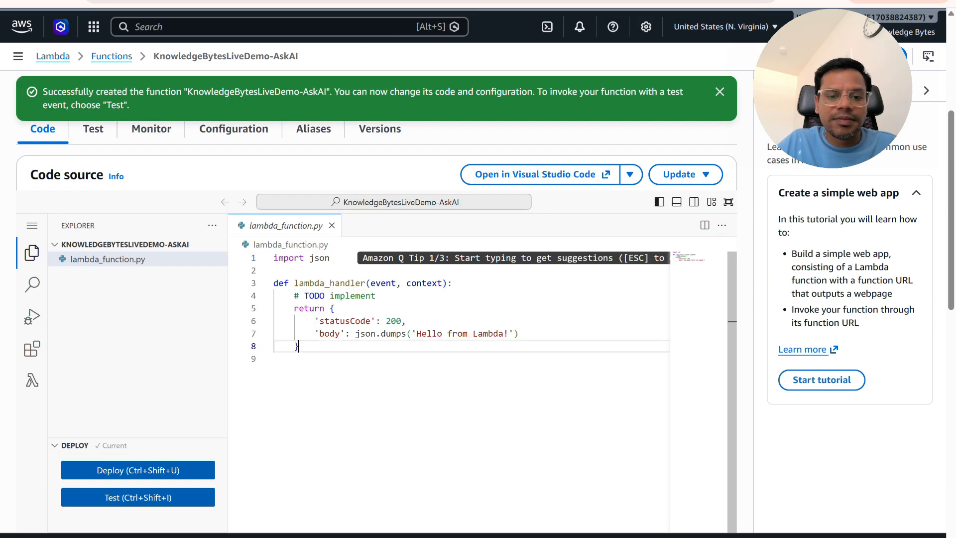
{"action": "key", "text": "ctrl+a"}
{"action": "key", "text": "ctrl+v"}
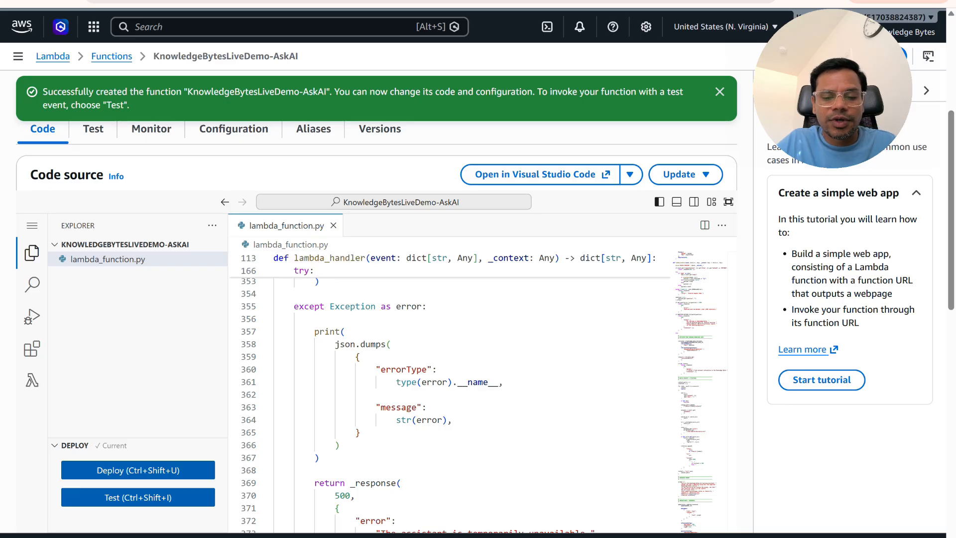
Insert the noted knowledge base, data source and guardrail IDs as temporary lines below ALLOWED_ORIGIN in lambda_function.py.
{"action": "scroll", "coordinate": [448, 398], "scroll_direction": "up", "scroll_amount": 6}
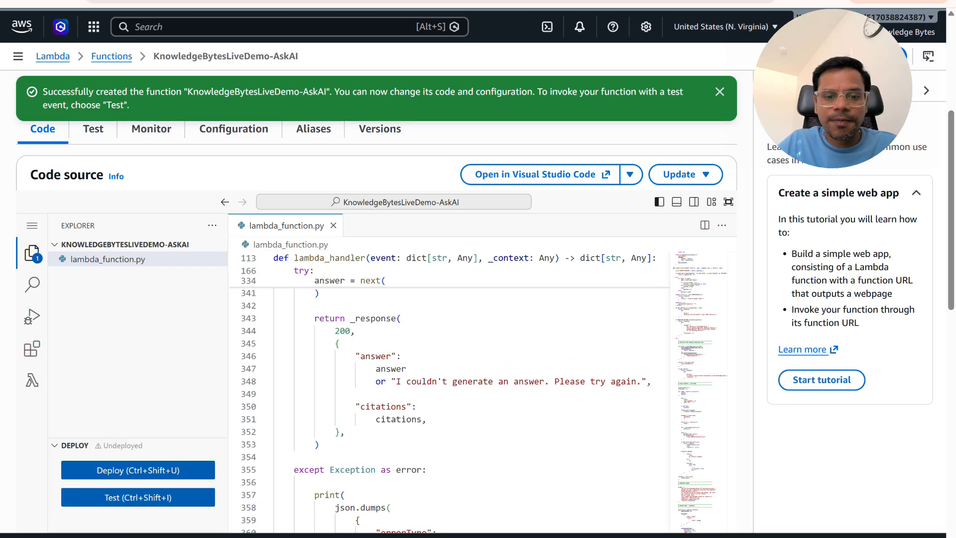
{"action": "scroll", "coordinate": [449, 398], "scroll_direction": "up", "scroll_amount": 2}
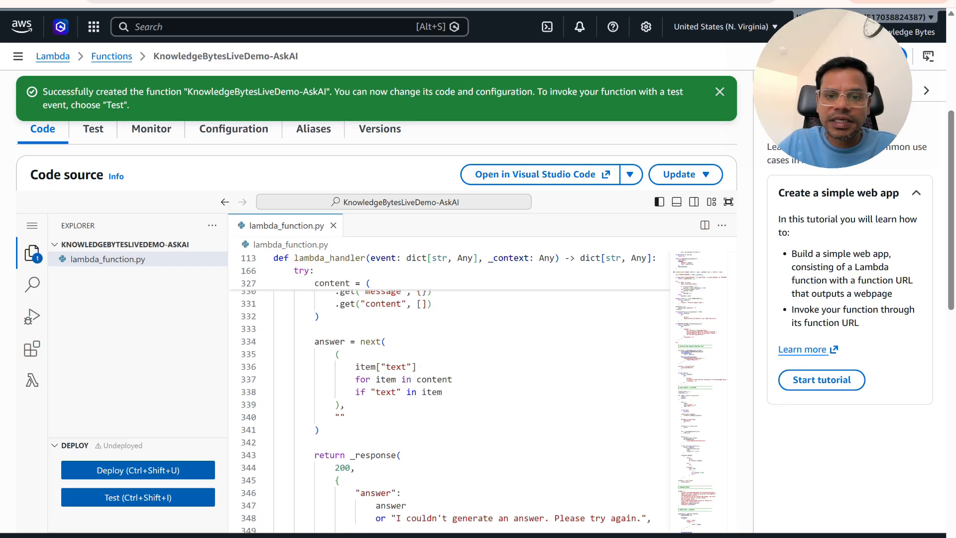
{"action": "scroll", "coordinate": [449, 398], "scroll_direction": "up", "scroll_amount": 20}
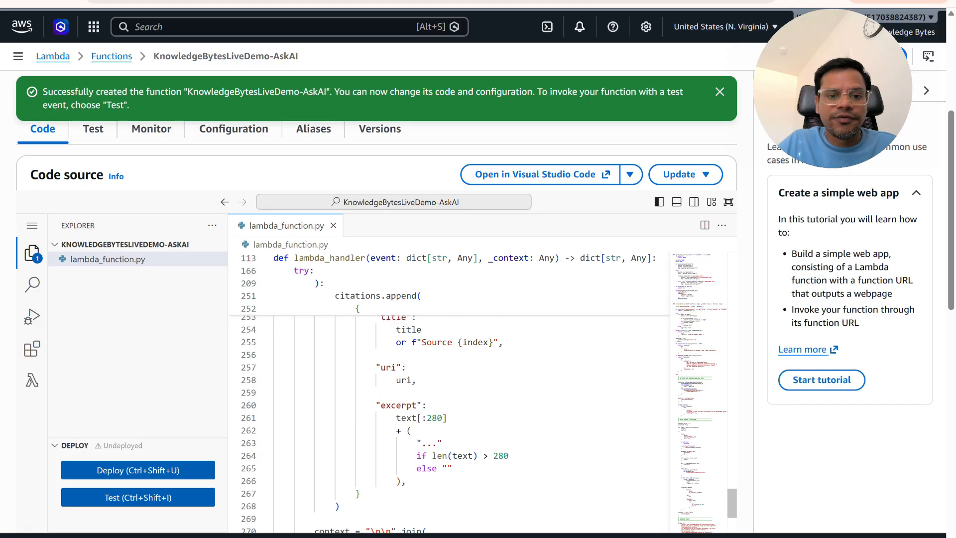
{"action": "scroll", "coordinate": [448, 398], "scroll_direction": "up", "scroll_amount": 16}
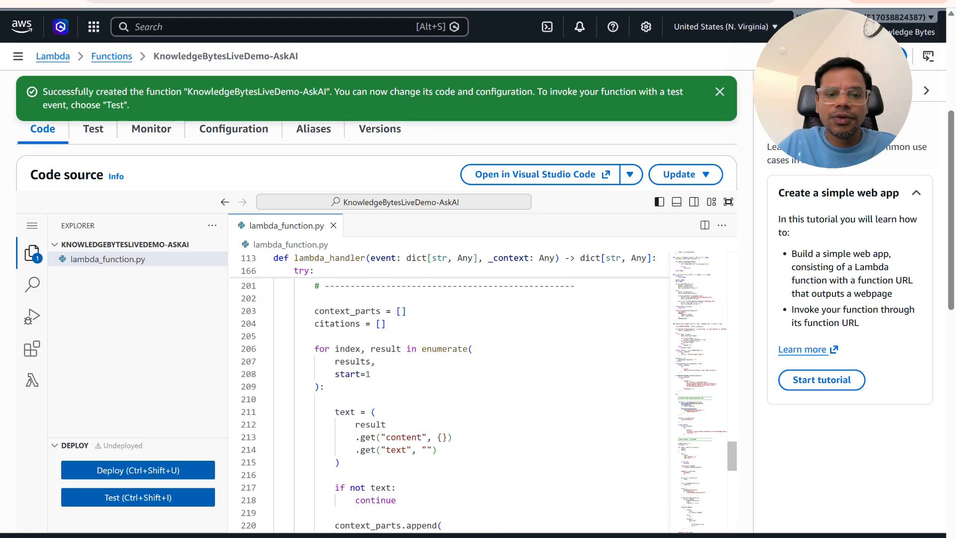
{"action": "scroll", "coordinate": [448, 399], "scroll_direction": "up", "scroll_amount": 7}
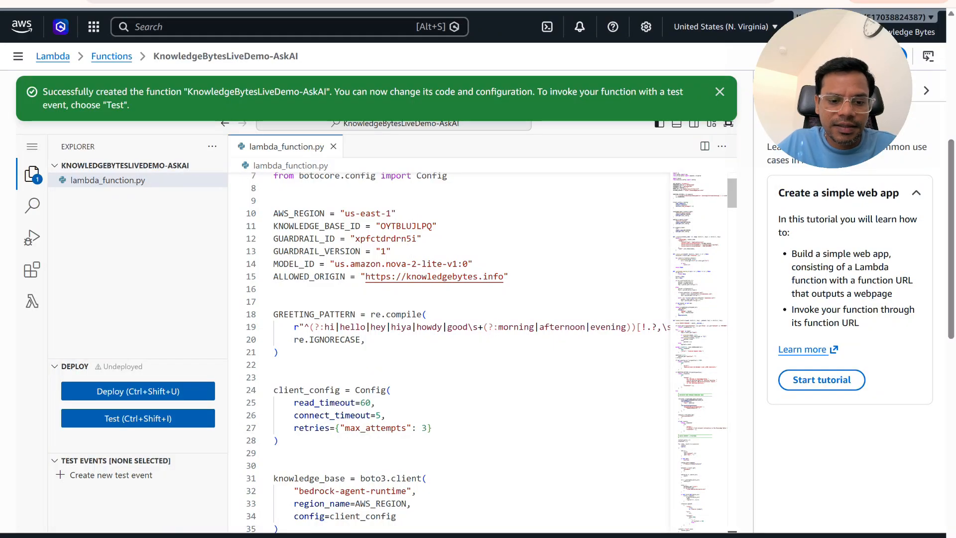
{"action": "scroll", "coordinate": [448, 349], "scroll_direction": "down", "scroll_amount": 1}
{"action": "scroll", "coordinate": [449, 348], "scroll_direction": "down", "scroll_amount": 1}
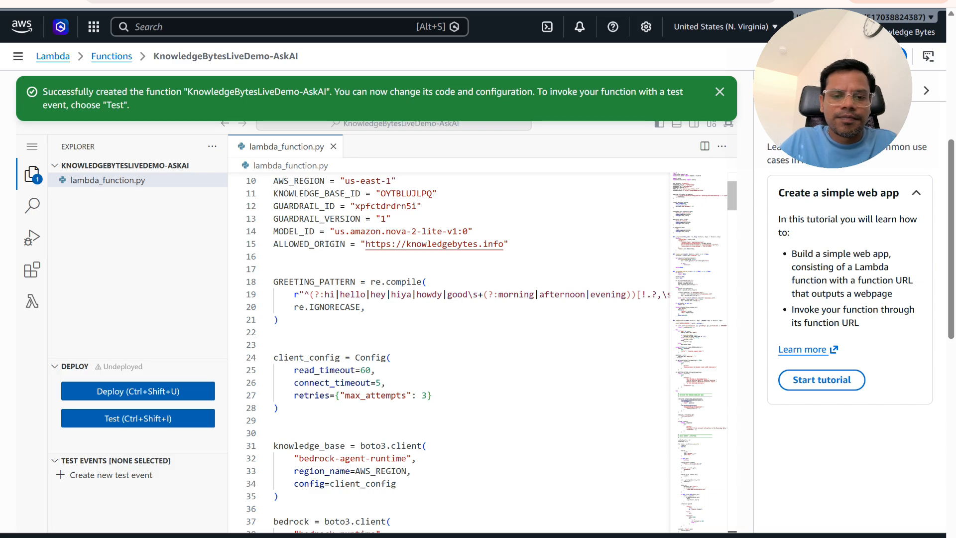
{"action": "left_click", "coordinate": [439, 257]}
{"action": "key", "text": "Return"}
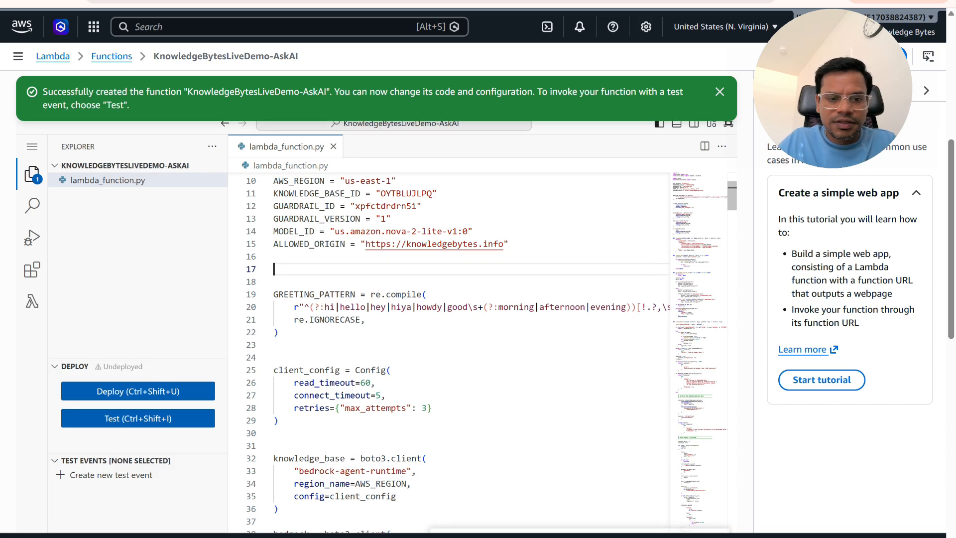
{"action": "type", "text": "JVMXJIXDDL  - KB ID Data Source ID - M0BTWJTEN5 Gar Id - gxyd0kih43mj"}
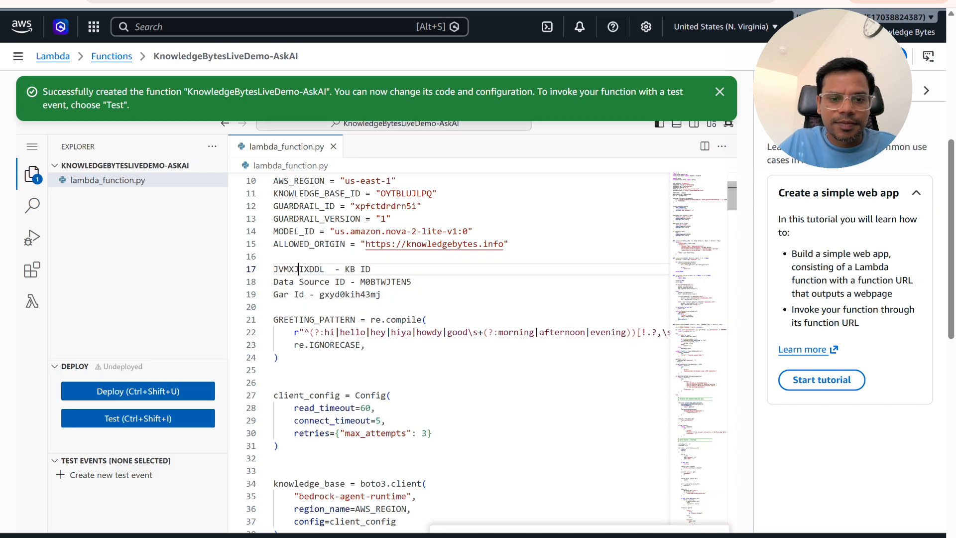
Set KNOWLEDGE_BASE_ID to "JVMXJIXDDL" by moving the ID out of the inserted notes.
{"action": "double_click", "coordinate": [299, 269]}
{"action": "key", "text": "ctrl+x"}
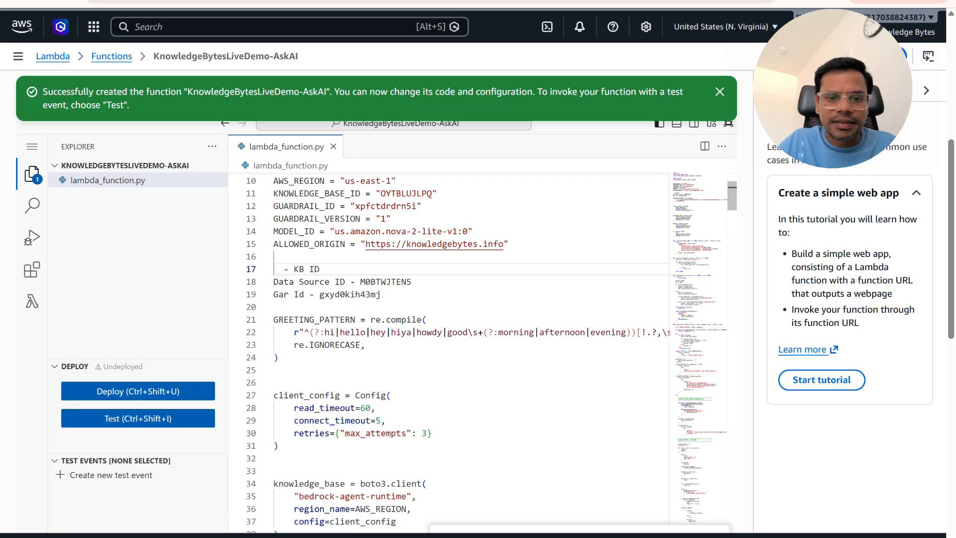
{"action": "left_click", "coordinate": [412, 194]}
{"action": "double_click", "coordinate": [412, 193]}
{"action": "key", "text": "ctrl+v"}
Set GUARDRAIL_ID to "gxyd0kih43mj" by moving the ID out of the inserted notes.
{"action": "scroll", "coordinate": [448, 349], "scroll_direction": "up", "scroll_amount": 1}
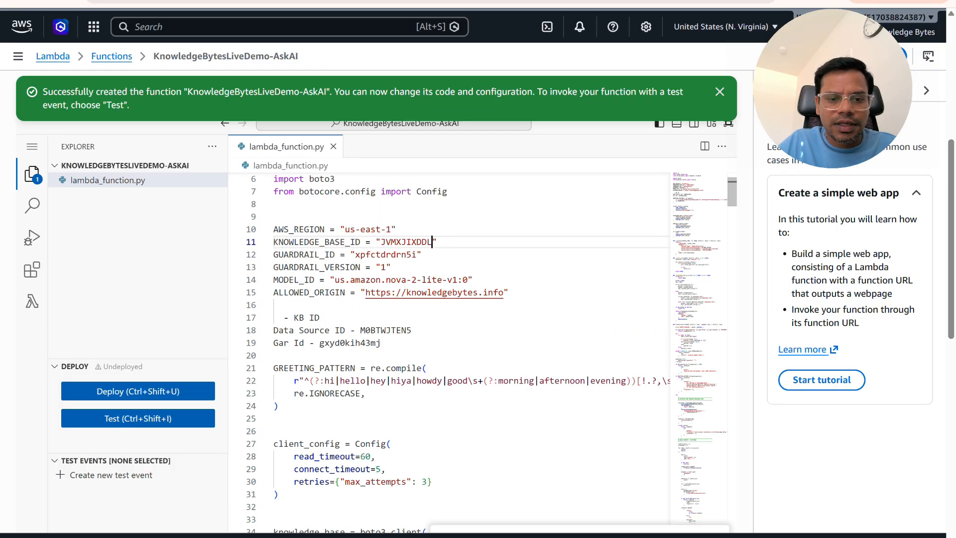
{"action": "double_click", "coordinate": [350, 343]}
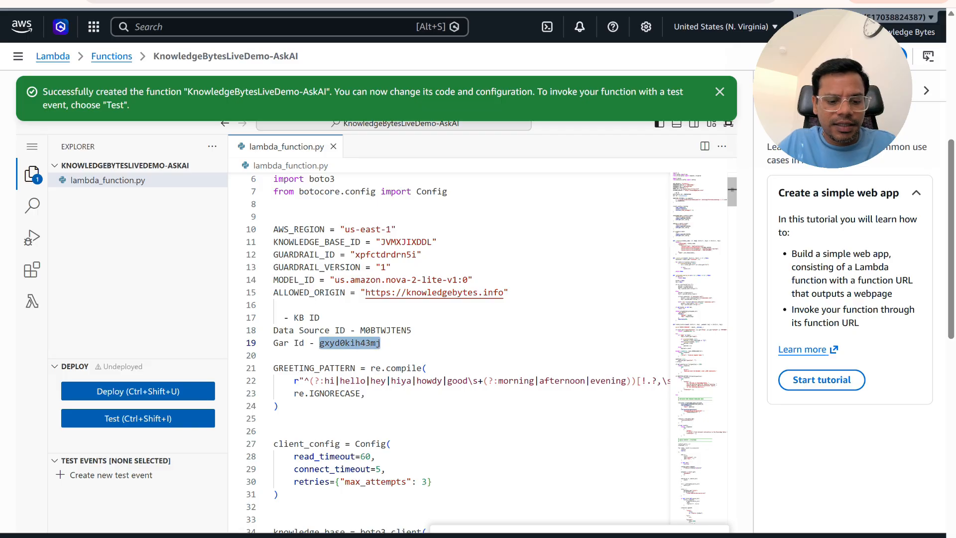
{"action": "key", "text": "ctrl+x"}
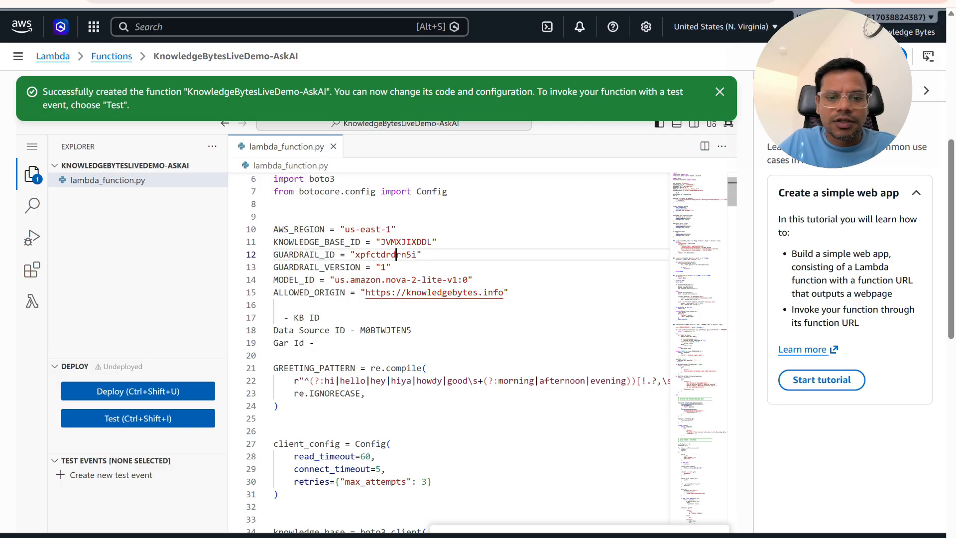
{"action": "double_click", "coordinate": [395, 255]}
{"action": "key", "text": "ctrl+v"}
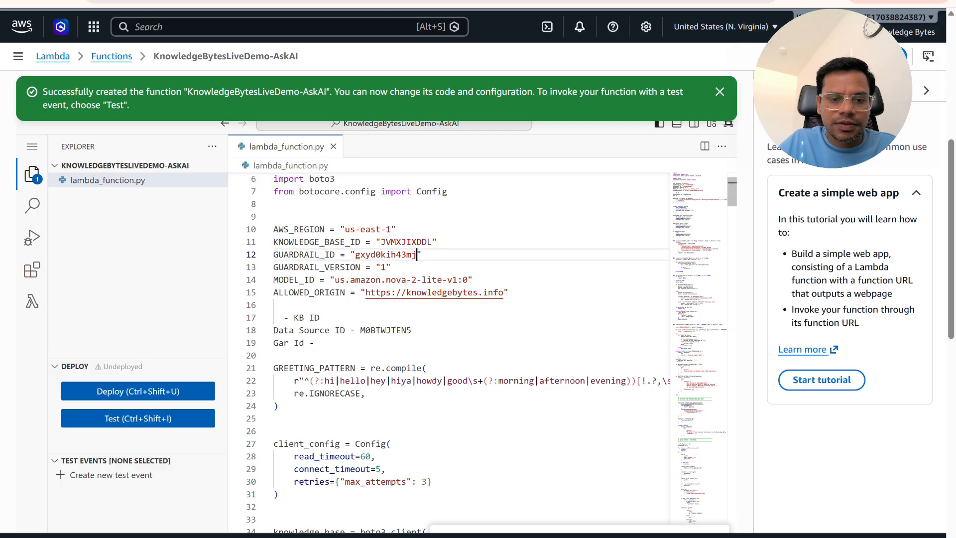
Delete the leftover note lines below ALLOWED_ORIGIN and deploy the function code.
{"action": "left_click_drag", "start_coordinate": [319, 344], "coordinate": [270, 323]}
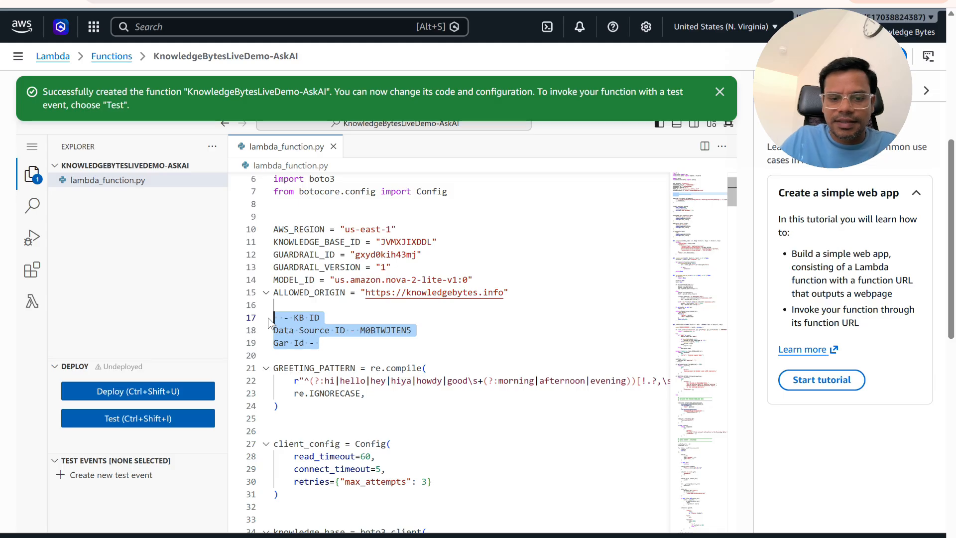
{"action": "key", "text": "BackSpace"}
{"action": "scroll", "coordinate": [448, 348], "scroll_direction": "down", "scroll_amount": 1}
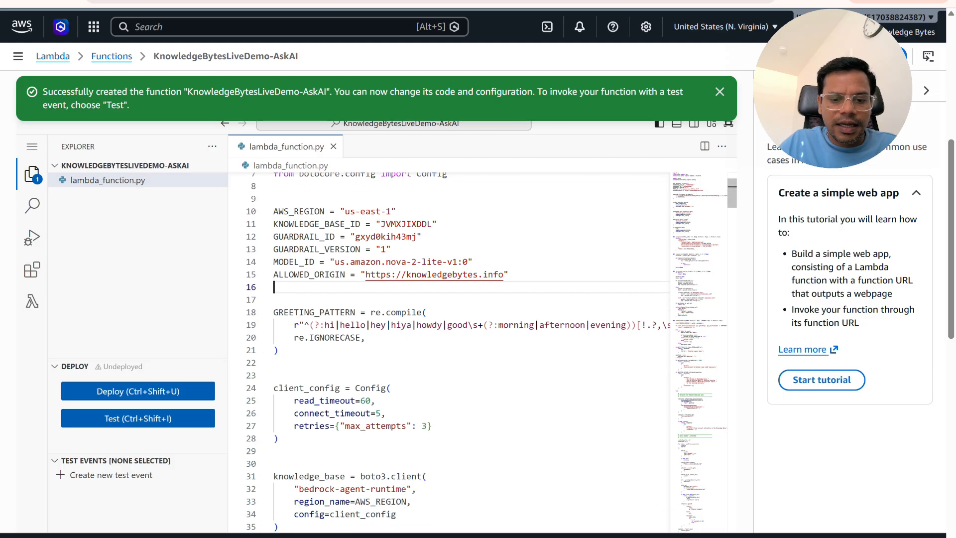
{"action": "left_click", "coordinate": [139, 393]}
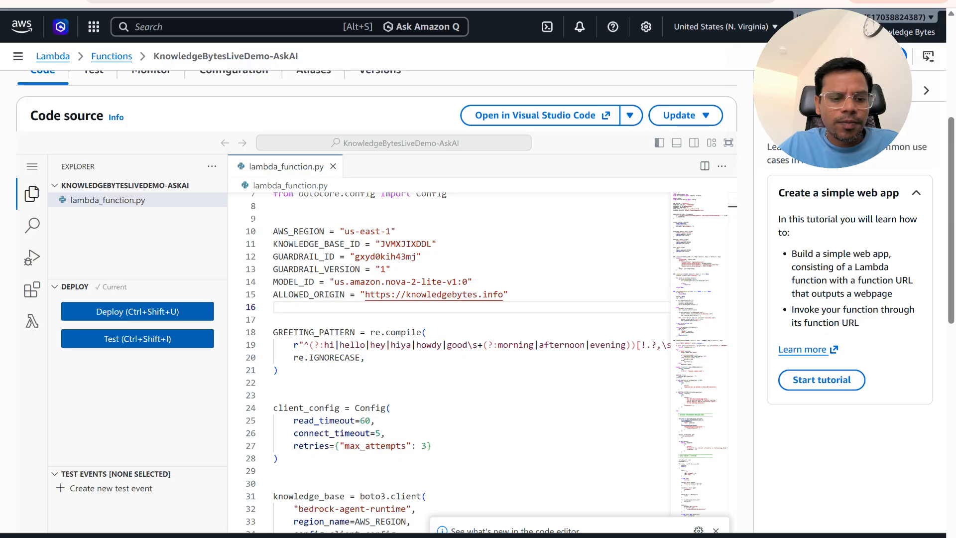
In CloudShell, recreate and enter the ~/knowledgebytes-live-lambda folder, and install the upgraded boto3 and botocore packages into it with pip.
{"action": "left_click", "coordinate": [45, 536]}
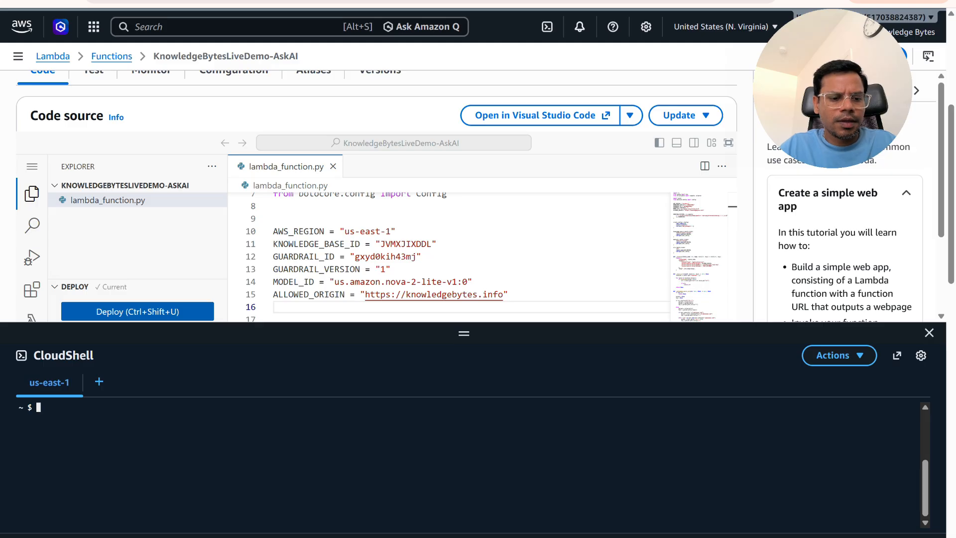
{"action": "key", "text": "ctrl+v"}
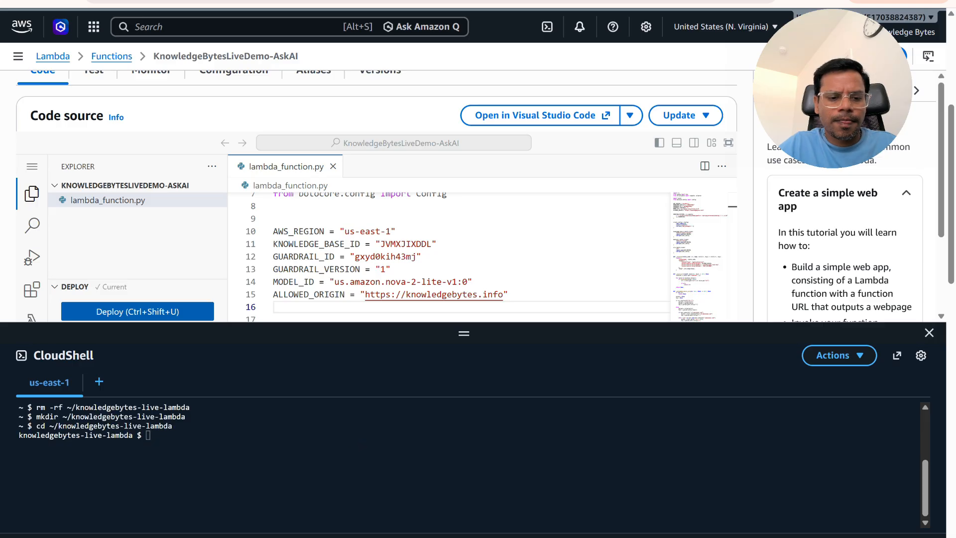
{"action": "key", "text": "ctrl+v"}
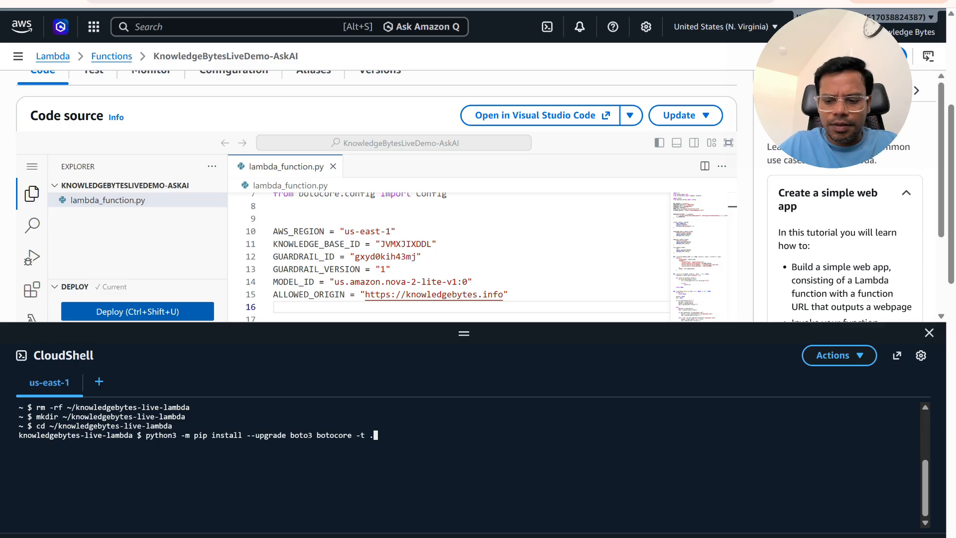
{"action": "key", "text": "Return"}
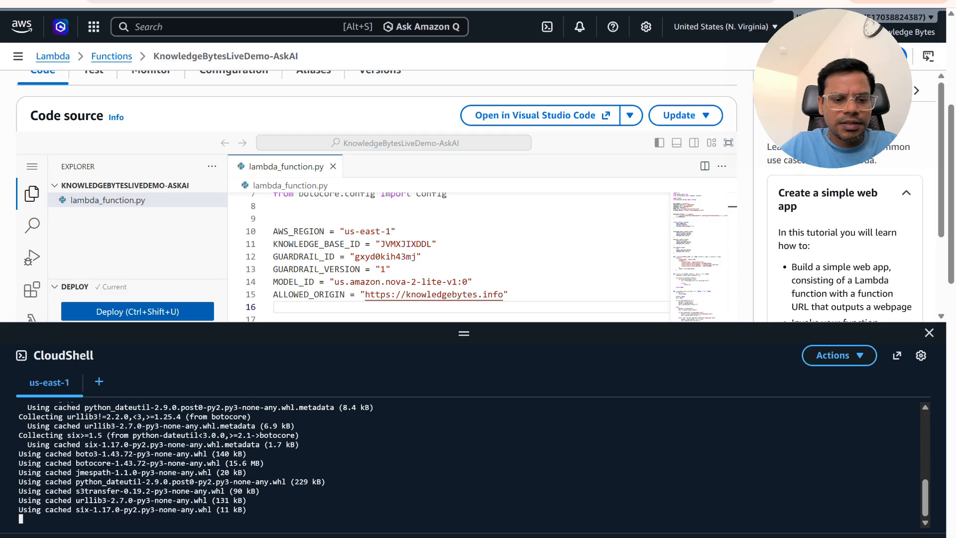
Run a Python check in CloudShell that prints the boto3 version and the retrievalConfiguration options supported by the bedrock-agent-runtime Retrieve operation.
{"action": "scroll", "coordinate": [469, 465], "scroll_direction": "up", "scroll_amount": 1}
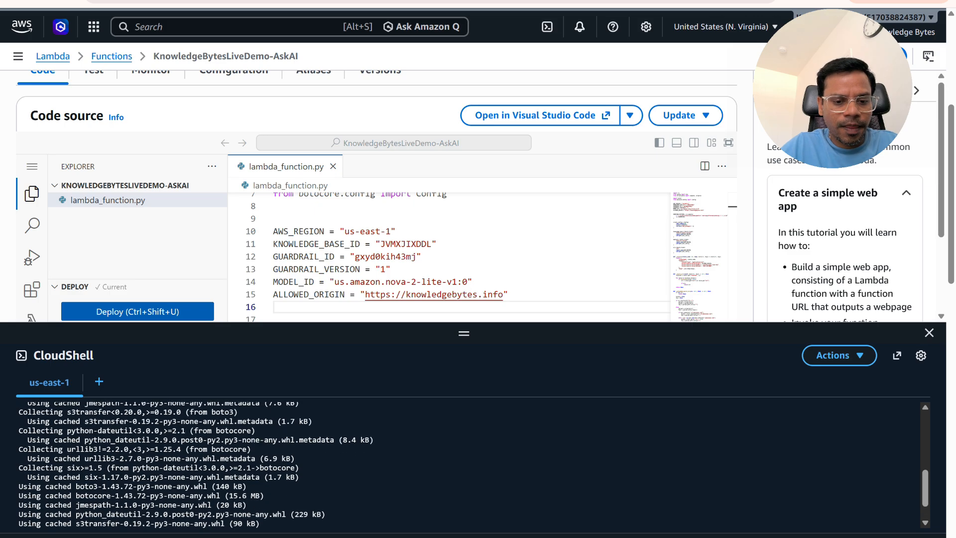
{"action": "scroll", "coordinate": [469, 465], "scroll_direction": "up", "scroll_amount": 1}
{"action": "scroll", "coordinate": [469, 465], "scroll_direction": "down", "scroll_amount": 4}
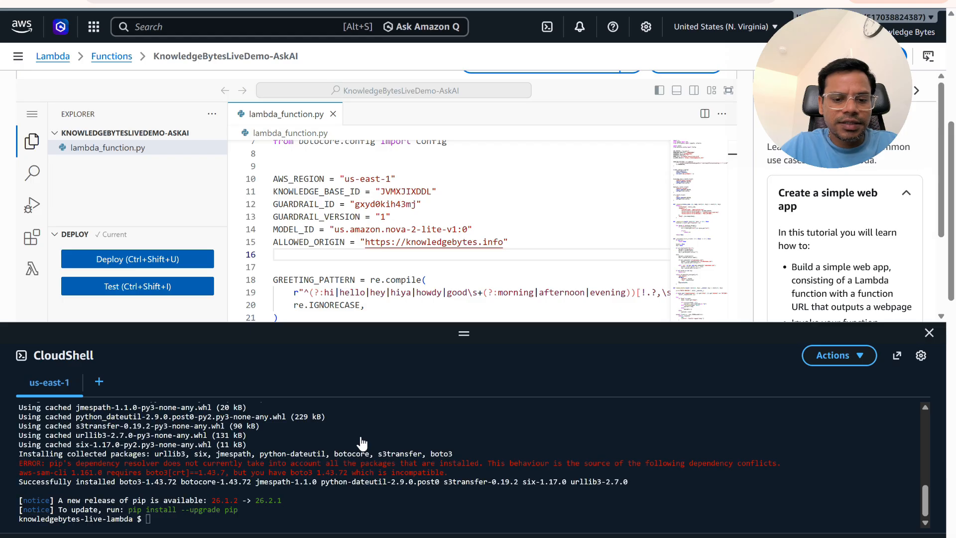
{"action": "key", "text": "alt+Tab"}
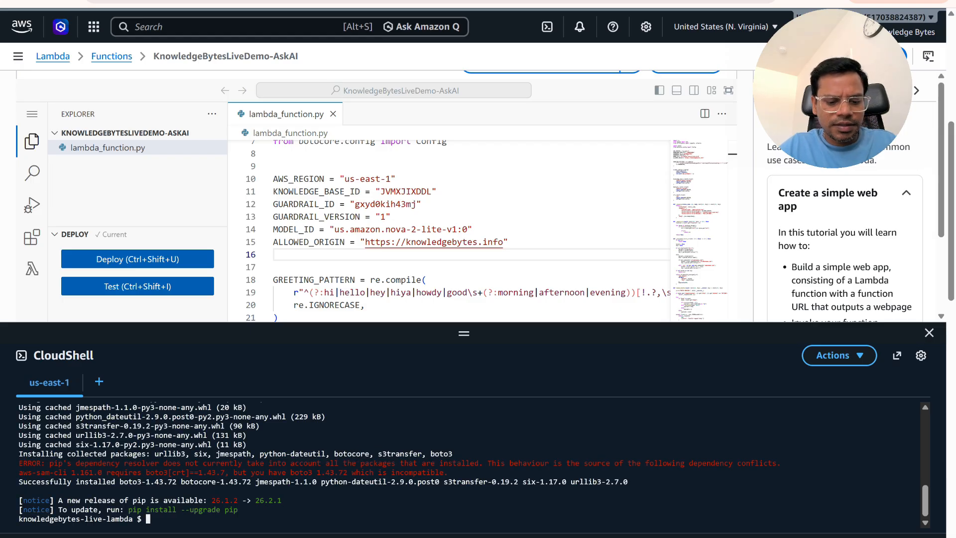
{"action": "key", "text": "ctrl+v"}
{"action": "key", "text": "Return"}
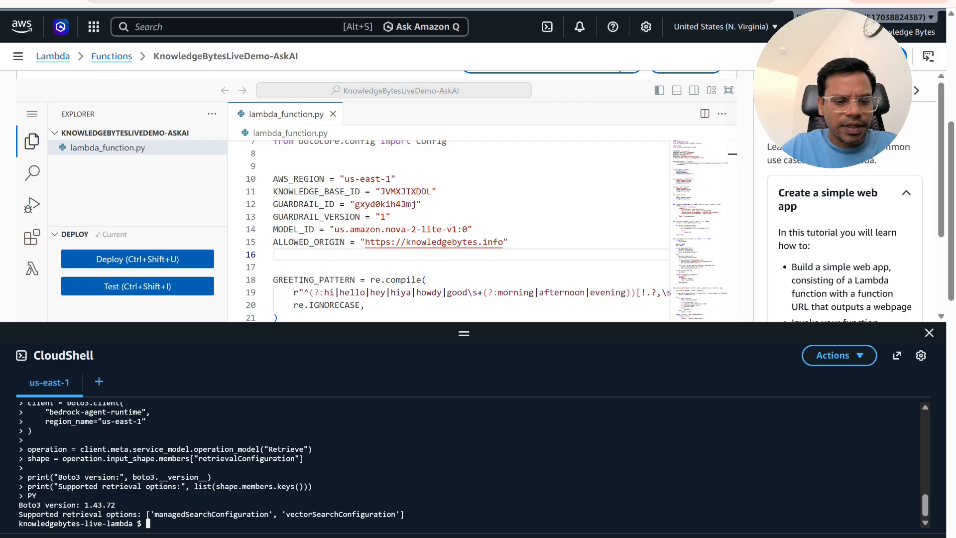
{"action": "left_click_drag", "start_coordinate": [154, 514], "coordinate": [246, 515]}
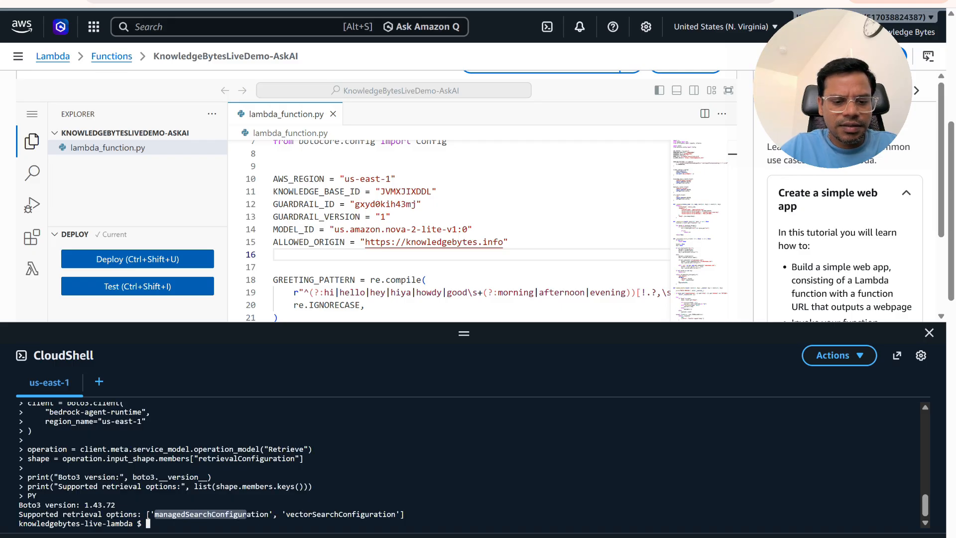
{"action": "left_click", "coordinate": [246, 515]}
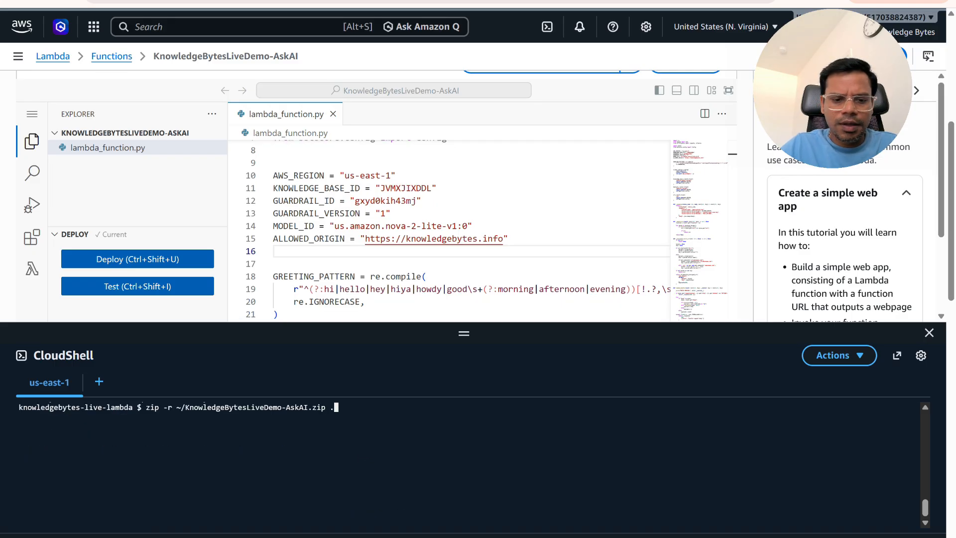
Zip the folder's contents recursively into ~/KnowledgeBytesLiveDemo-AskAI.zip and upload the archive as the KnowledgeBytesLiveDemo-AskAI function code with the AWS CLI.
{"action": "key", "text": "Return"}
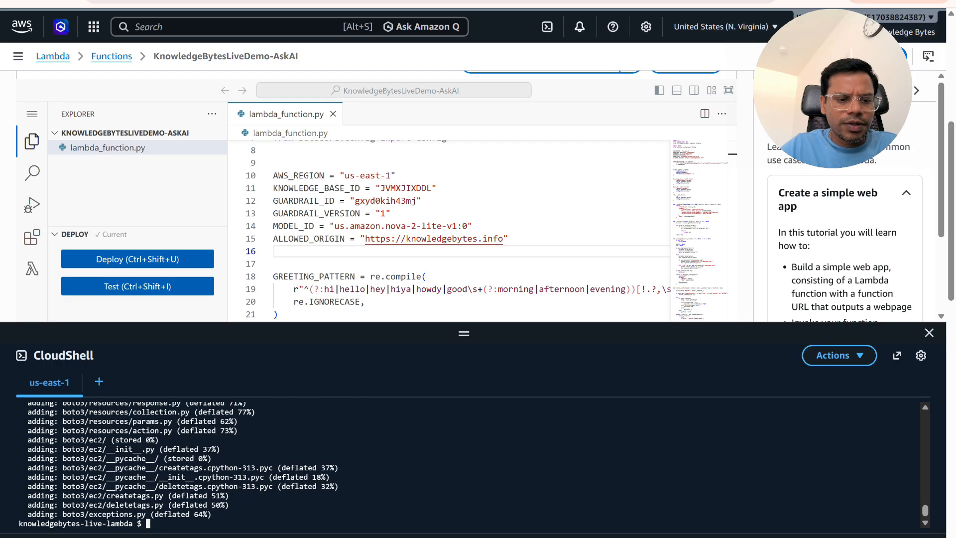
{"action": "scroll", "coordinate": [381, 200], "scroll_direction": "down", "scroll_amount": 1}
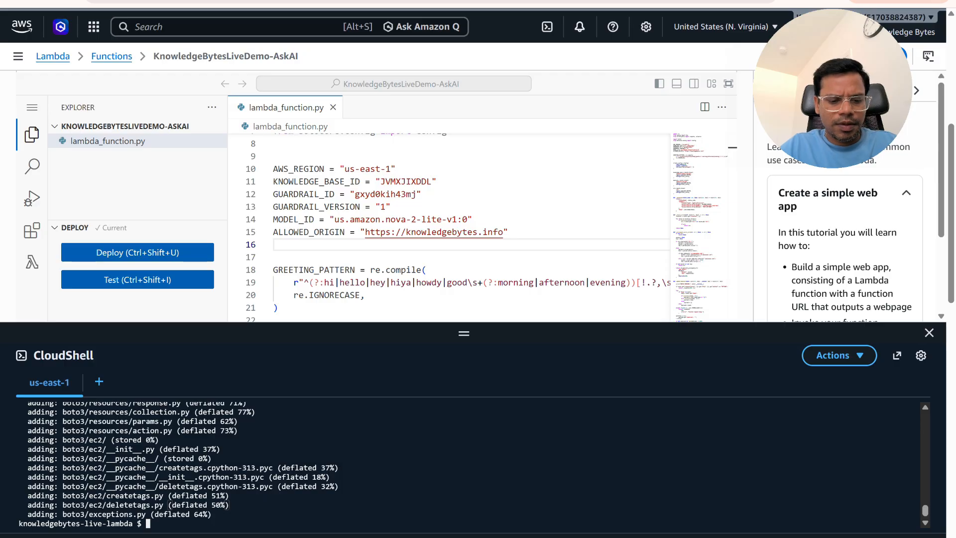
{"action": "key", "text": "ctrl+v"}
{"action": "key", "text": "Return"}
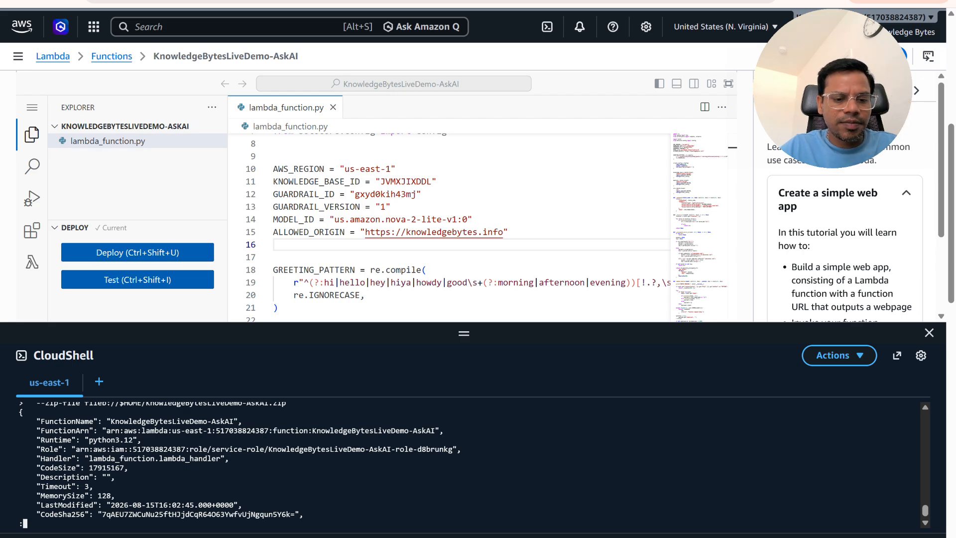
{"action": "key", "text": "q"}
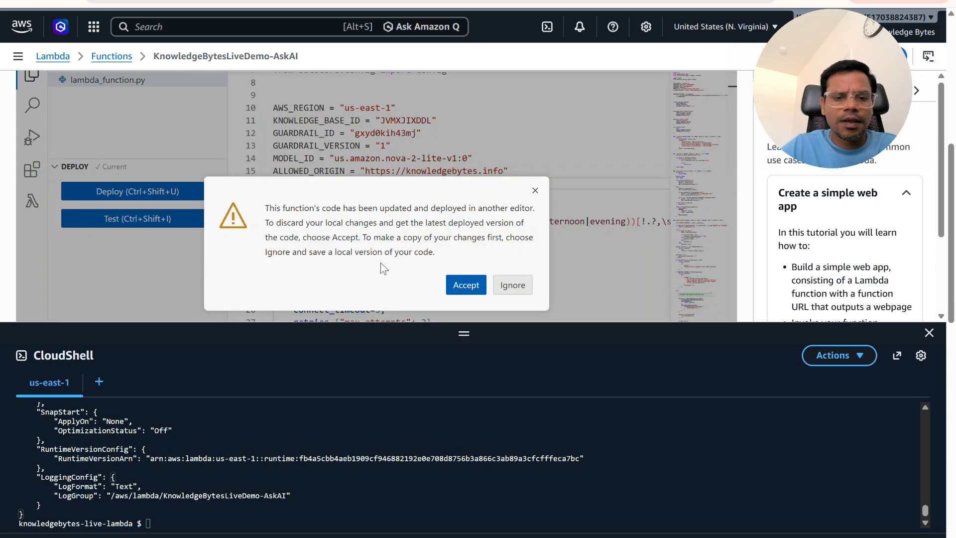
Discard the editor's local copy and load the latest deployed version of the function code.
{"action": "left_click", "coordinate": [467, 285]}
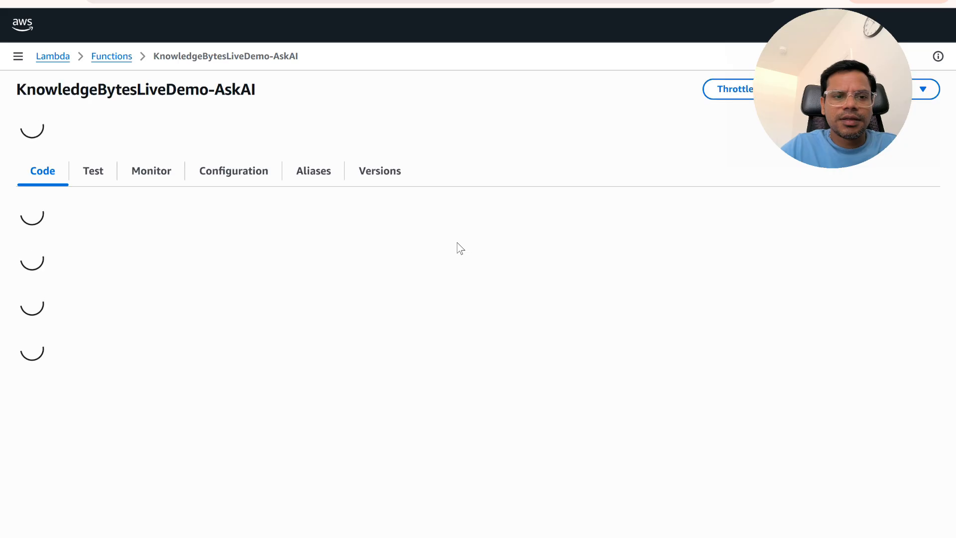
{"action": "scroll", "coordinate": [217, 354], "scroll_direction": "down", "scroll_amount": 4}
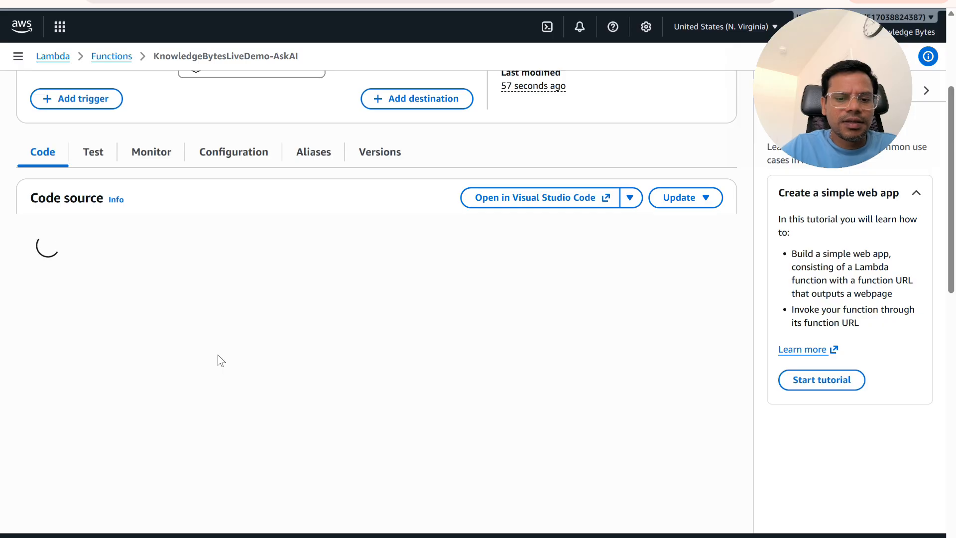
{"action": "scroll", "coordinate": [217, 355], "scroll_direction": "down", "scroll_amount": 1}
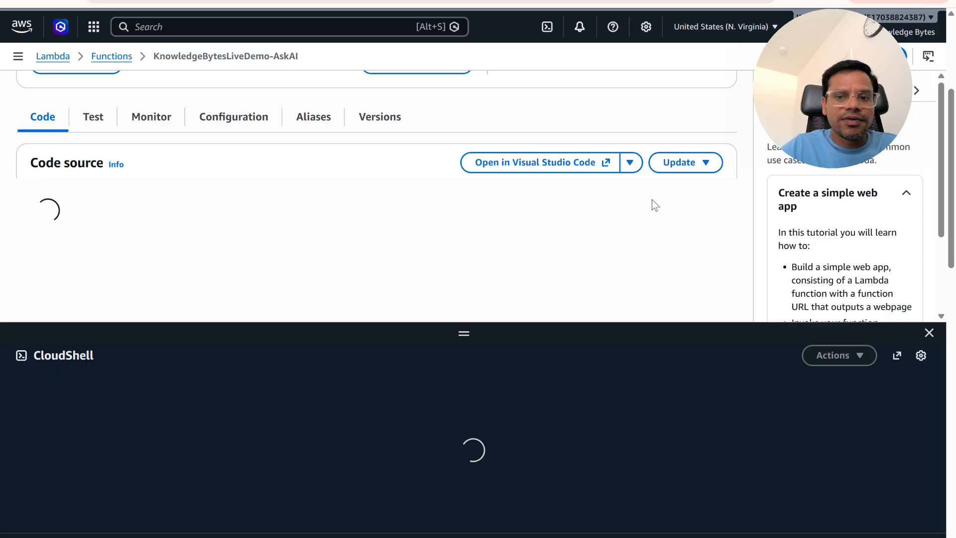
{"action": "left_click", "coordinate": [682, 163]}
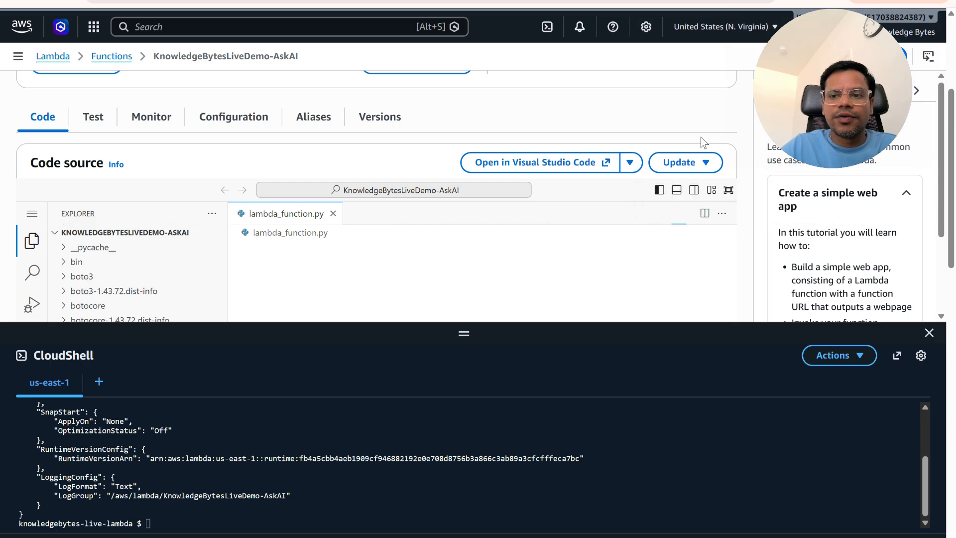
{"action": "left_click", "coordinate": [687, 164]}
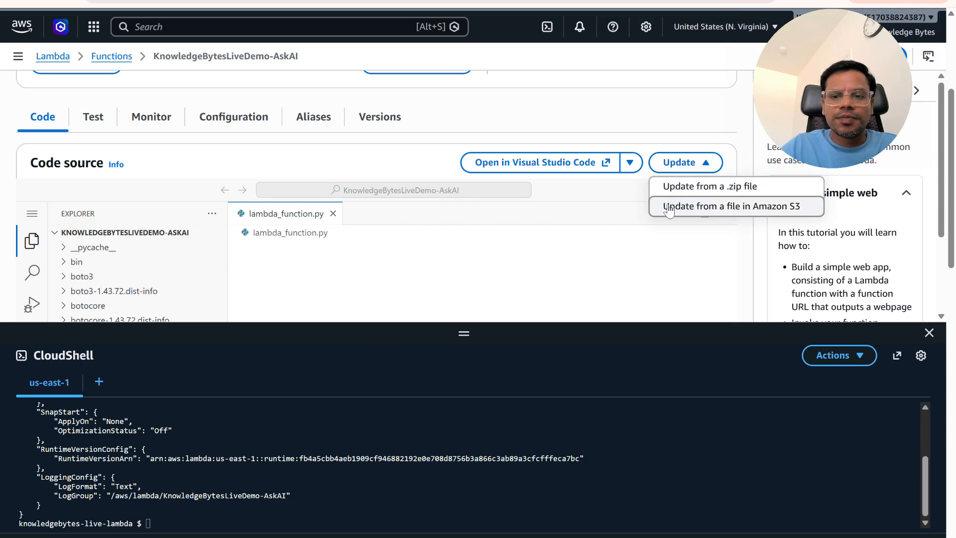
{"action": "left_click", "coordinate": [614, 120]}
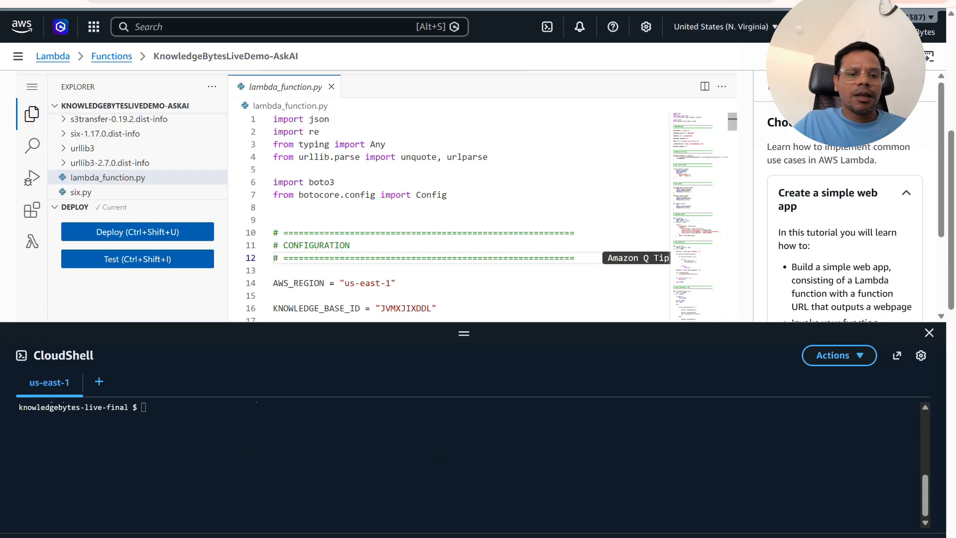
Review the imports, configuration constants and greeting detection pattern in the deployed lambda_function.py.
{"action": "scroll", "coordinate": [379, 200], "scroll_direction": "up", "scroll_amount": 1}
{"action": "scroll", "coordinate": [380, 136], "scroll_direction": "down", "scroll_amount": 3}
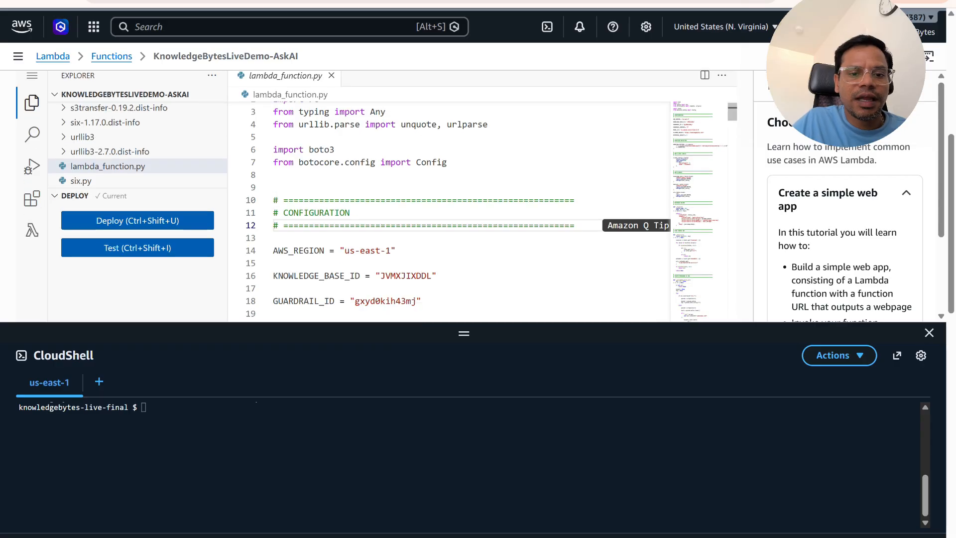
{"action": "scroll", "coordinate": [378, 135], "scroll_direction": "up", "scroll_amount": 5}
{"action": "scroll", "coordinate": [369, 161], "scroll_direction": "down", "scroll_amount": 5}
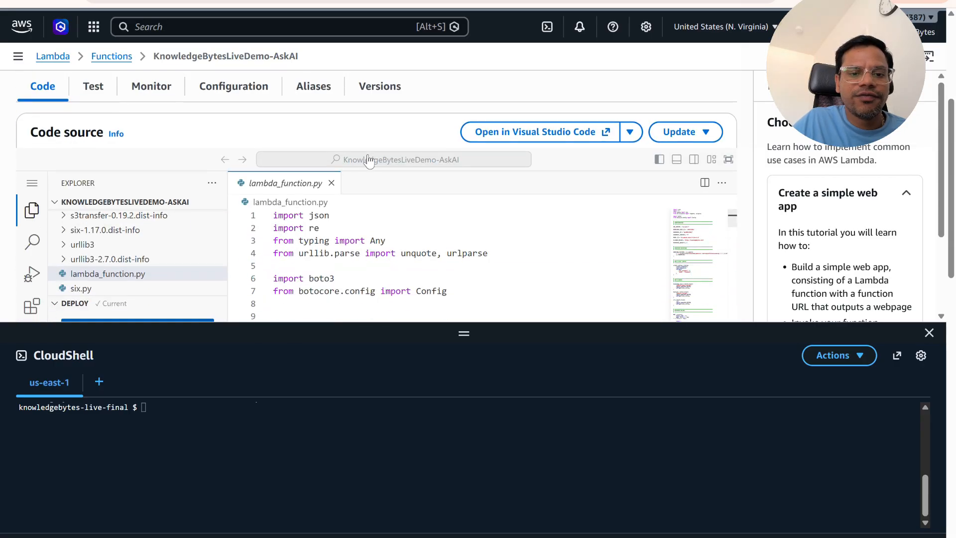
{"action": "scroll", "coordinate": [448, 209], "scroll_direction": "down", "scroll_amount": 3}
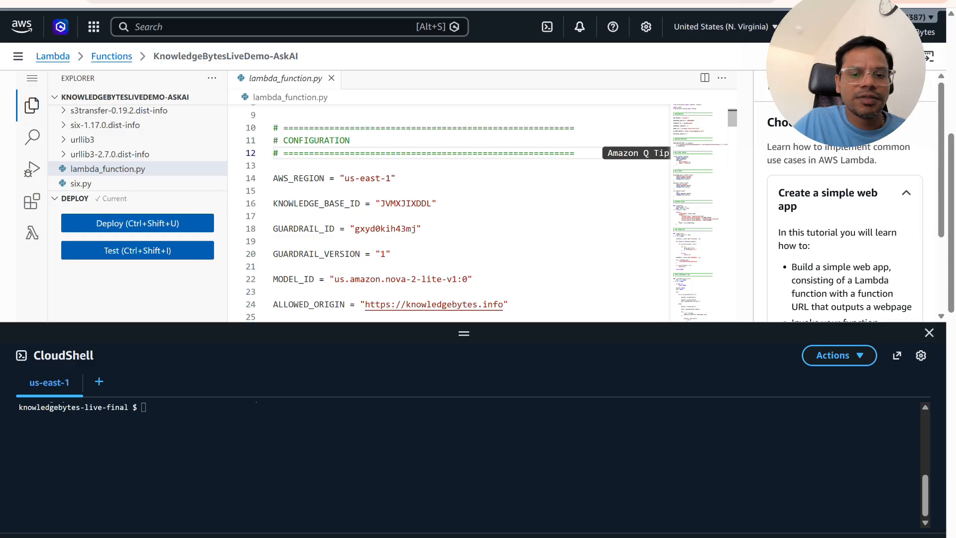
{"action": "scroll", "coordinate": [448, 209], "scroll_direction": "down", "scroll_amount": 2}
{"action": "scroll", "coordinate": [448, 214], "scroll_direction": "down", "scroll_amount": 3}
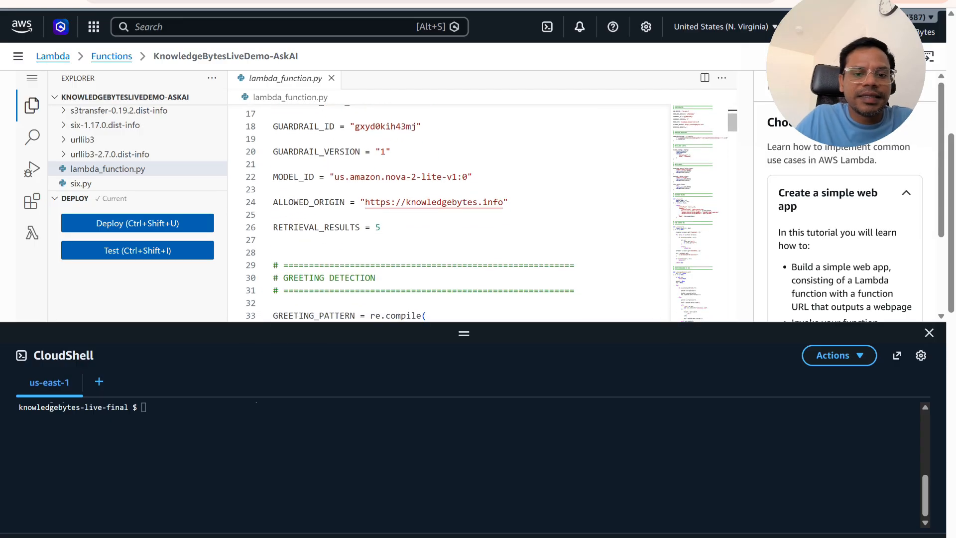
{"action": "scroll", "coordinate": [448, 214], "scroll_direction": "down", "scroll_amount": 1}
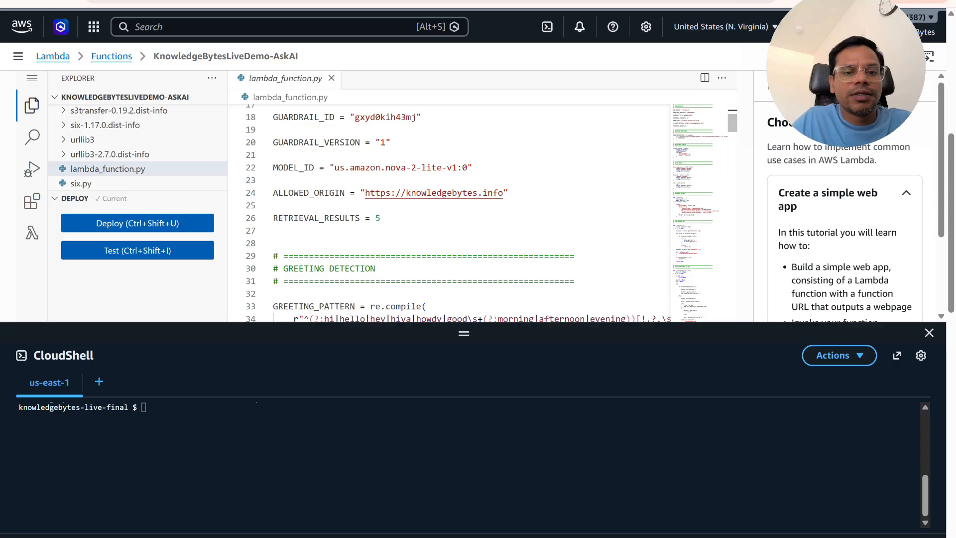
{"action": "scroll", "coordinate": [458, 213], "scroll_direction": "down", "scroll_amount": 2}
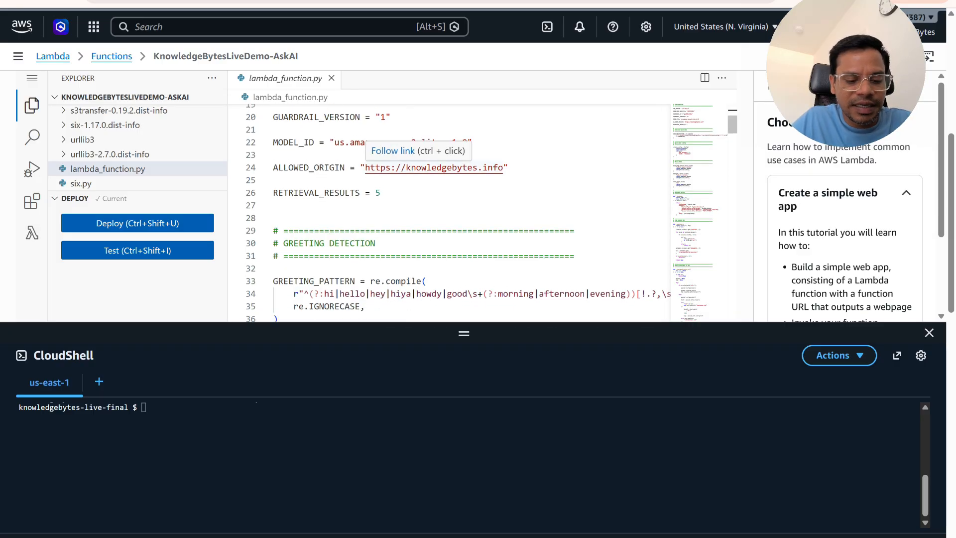
{"action": "scroll", "coordinate": [398, 167], "scroll_direction": "down", "scroll_amount": 2}
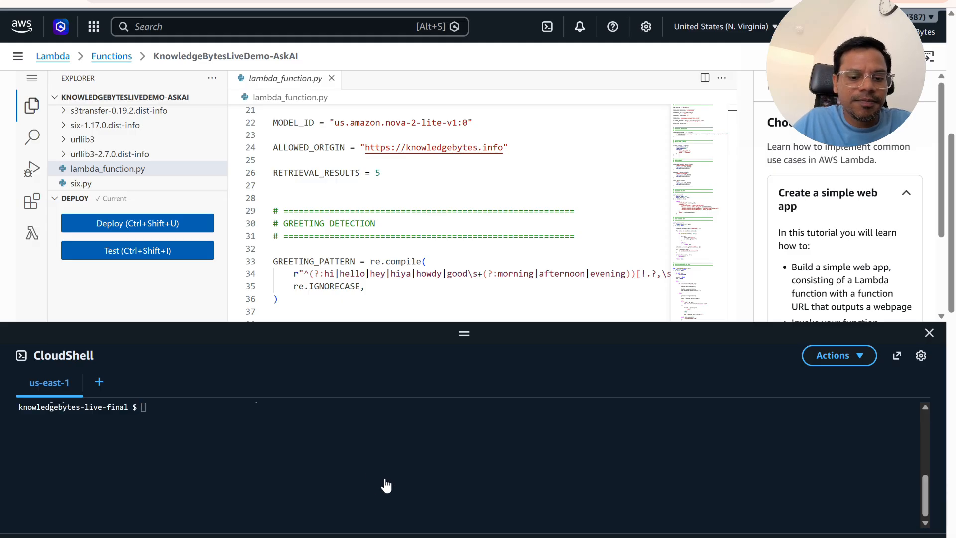
Invoke KnowledgeBytesLiveDemo-AskAI from CloudShell with a POST payload asking "What is Amazon Bedrock?" and save the output to response.json.
{"action": "type", "text": "aws lambda invoke \\   --function-name KnowledgeBytesLiveDemo-AskAI \\   --cli-binary-format raw-in-base64-out \\   --payload '{\"body\":\"{\\\"question\\\":\\\"What is Amazon Bedrock?\\\"}\",\"requestContext\":{\"http\":{\"method\":\"POST\"}}}' \\   response.json"}
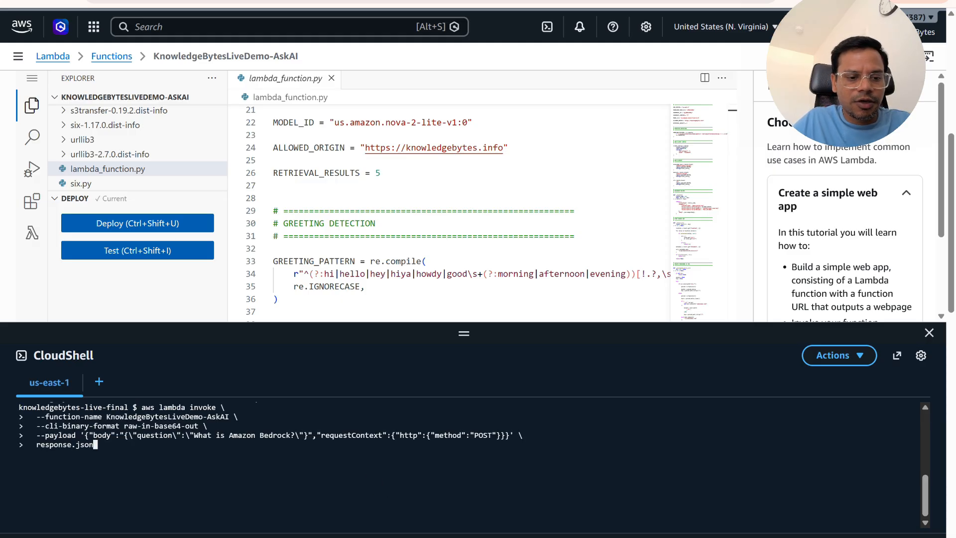
{"action": "key", "text": "Return"}
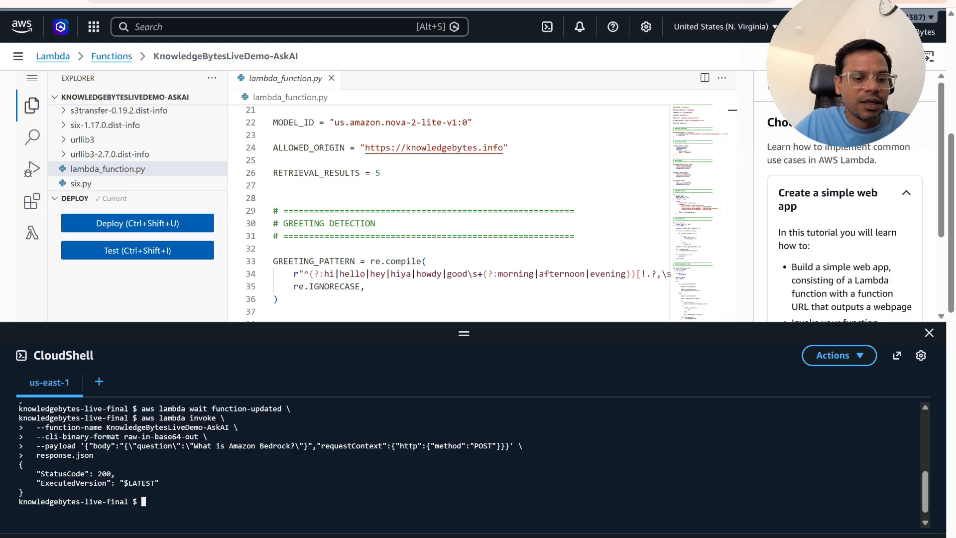
{"action": "scroll", "coordinate": [468, 463], "scroll_direction": "down", "scroll_amount": 1}
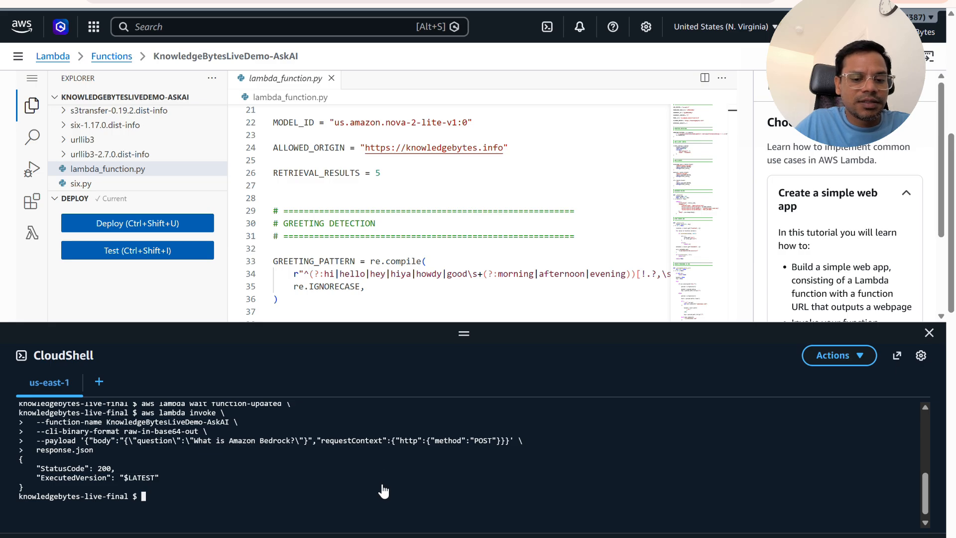
Abandon the repeated invoke command and display the contents of response.json in CloudShell.
{"action": "type", "text": "aws lambda invoke \\   --function-name KnowledgeBytesLiveDemo-AskAI \\   --cli-binary-format raw-in-base64-out \\   --payload '{\"body\":\"{\\\"question\\\":\\\"What is Amazon Bedrock?\\\"}\",\"requestContext\":{\"http\":{\"method\":\"POST\"}}}' \\   response.json"}
{"action": "key", "text": "ctrl+c"}
{"action": "type", "text": "cat response.json"}
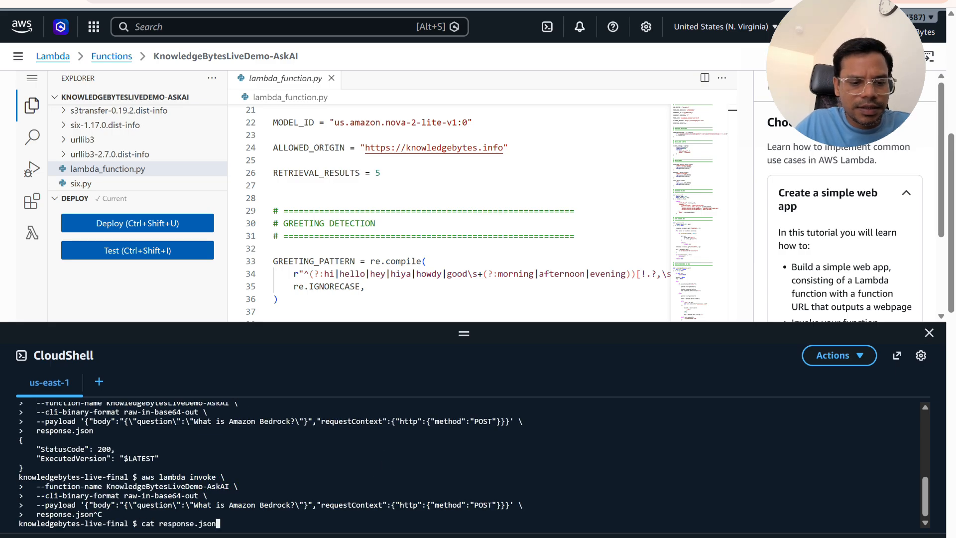
{"action": "key", "text": "Return"}
{"action": "scroll", "coordinate": [381, 197], "scroll_direction": "down", "scroll_amount": 1}
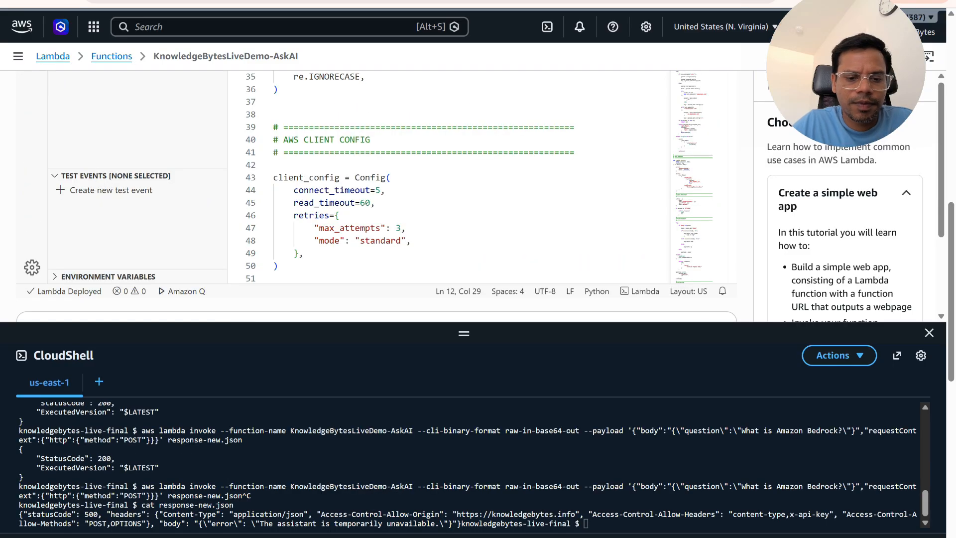
Open the function's permissions configuration to view its execution role and resource summary.
{"action": "scroll", "coordinate": [379, 197], "scroll_direction": "down", "scroll_amount": 3}
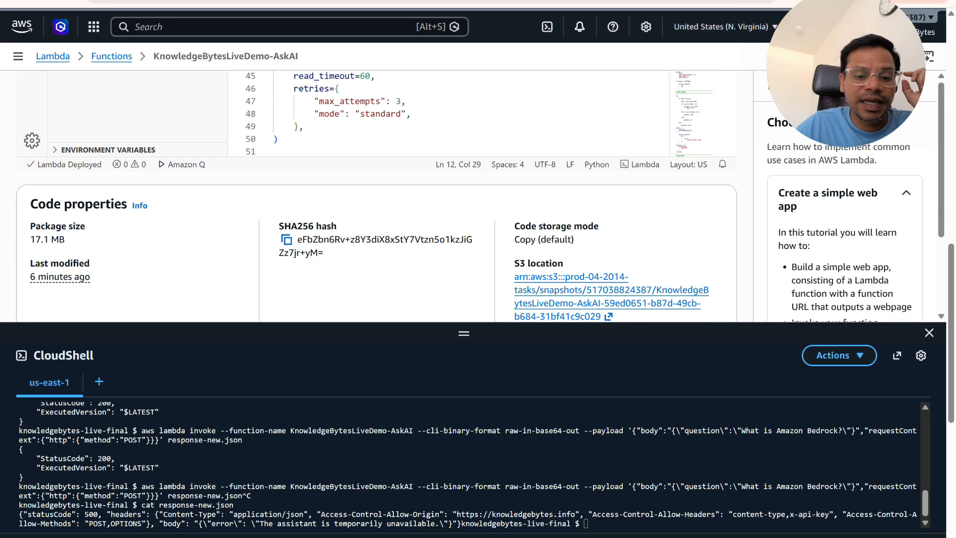
{"action": "scroll", "coordinate": [378, 197], "scroll_direction": "down", "scroll_amount": 1}
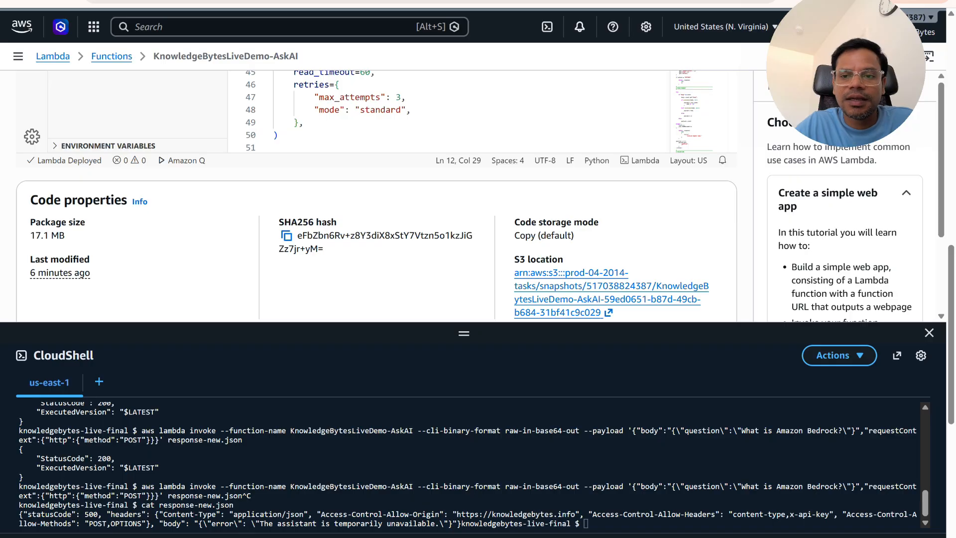
{"action": "scroll", "coordinate": [352, 458], "scroll_direction": "up", "scroll_amount": 1}
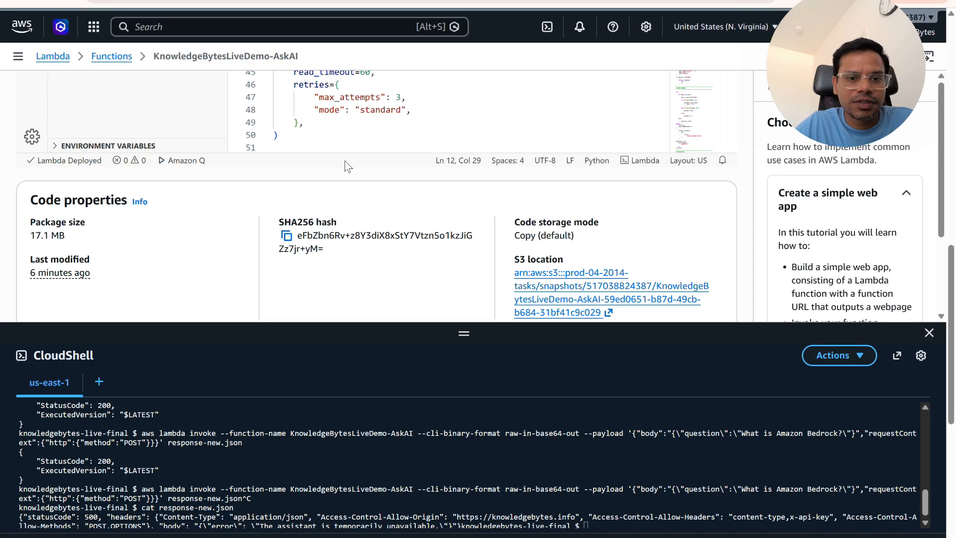
{"action": "scroll", "coordinate": [345, 162], "scroll_direction": "up", "scroll_amount": 3}
{"action": "scroll", "coordinate": [347, 166], "scroll_direction": "up", "scroll_amount": 10}
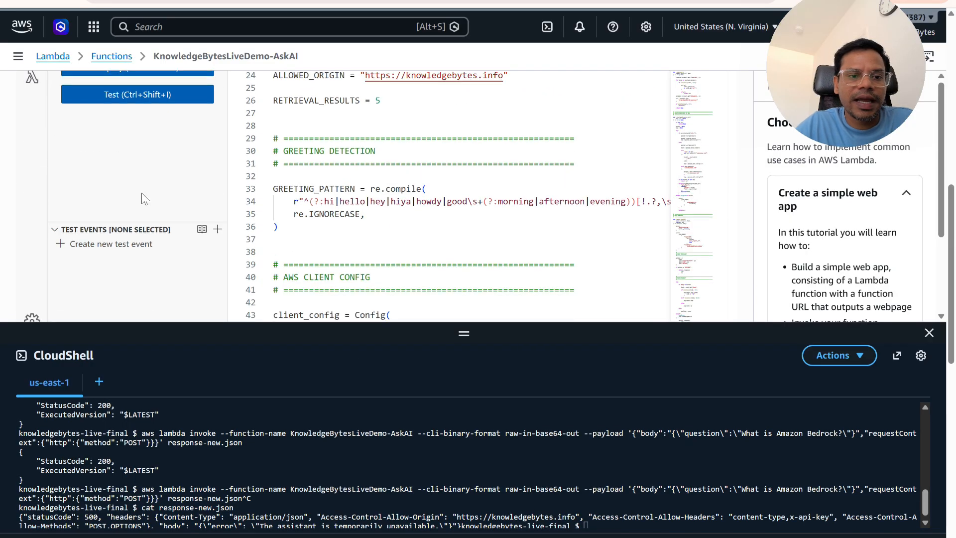
{"action": "scroll", "coordinate": [141, 192], "scroll_direction": "up", "scroll_amount": 3}
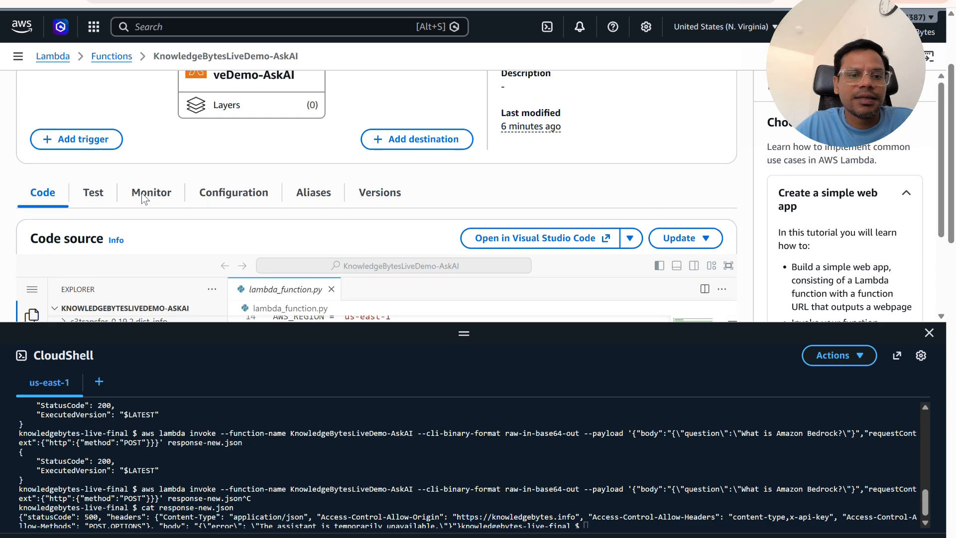
{"action": "left_click", "coordinate": [235, 198]}
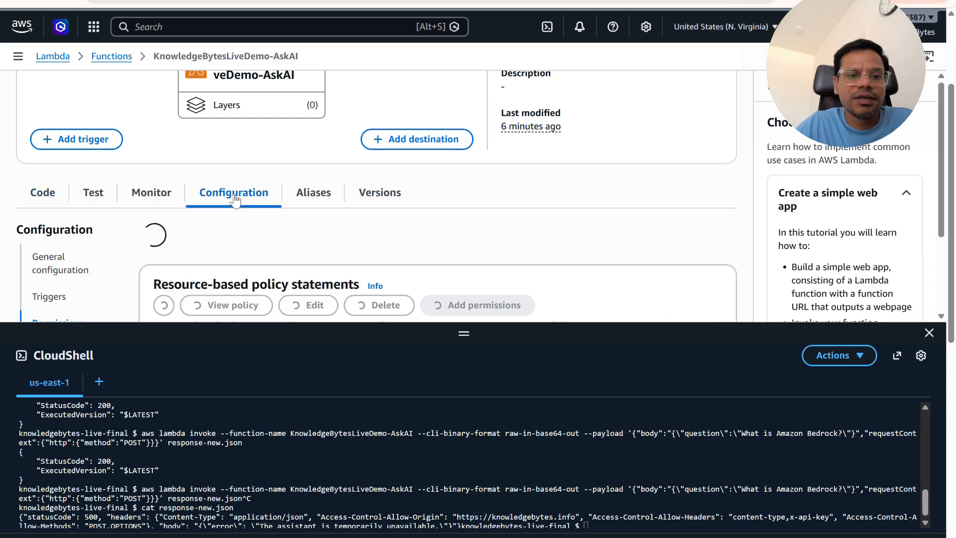
{"action": "scroll", "coordinate": [238, 237], "scroll_direction": "down", "scroll_amount": 2}
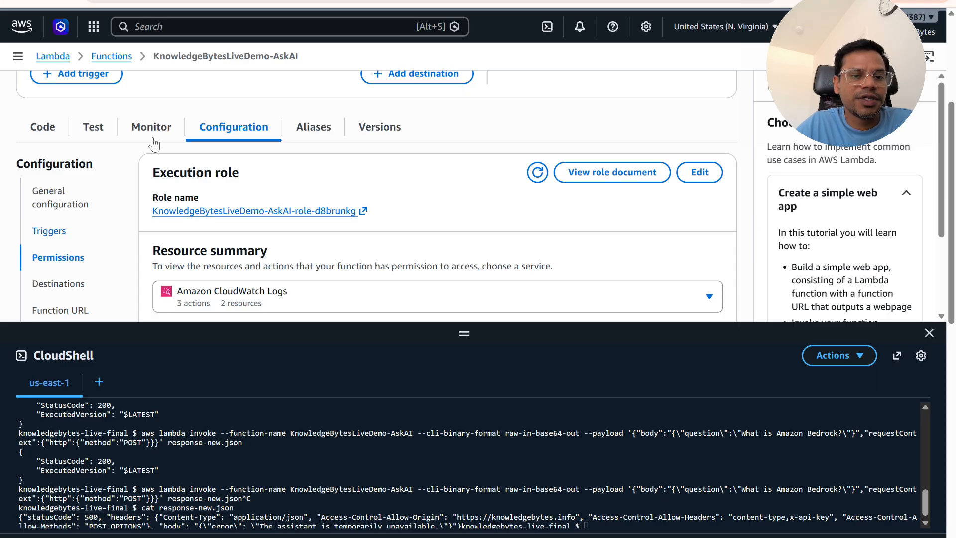
Open the function's execution role in IAM and start creating an inline policy for it.
{"action": "left_click", "coordinate": [224, 210]}
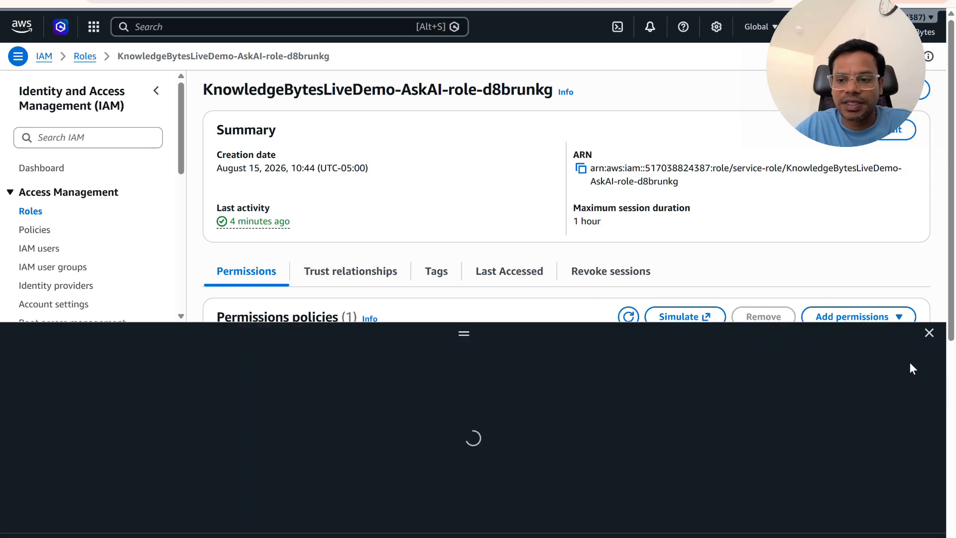
{"action": "scroll", "coordinate": [705, 236], "scroll_direction": "down", "scroll_amount": 3}
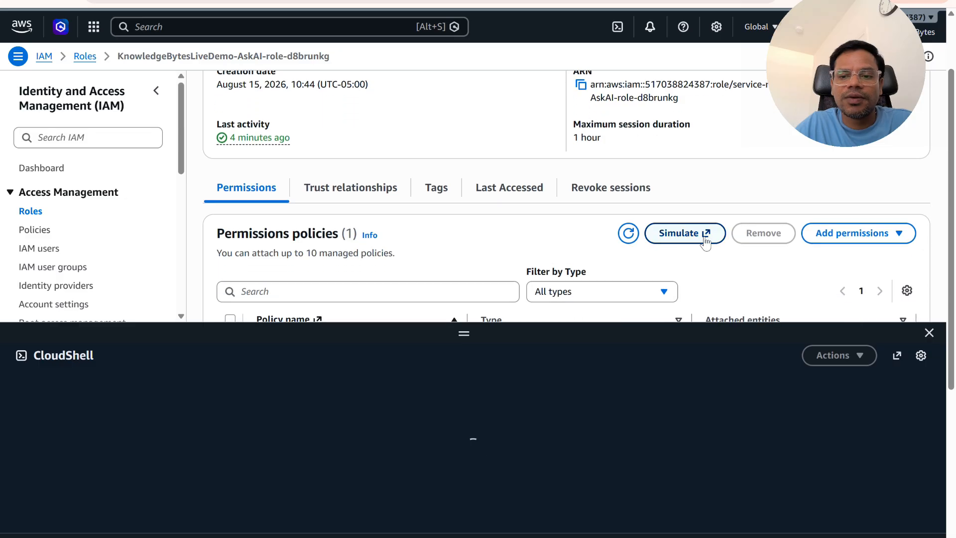
{"action": "scroll", "coordinate": [704, 236], "scroll_direction": "down", "scroll_amount": 1}
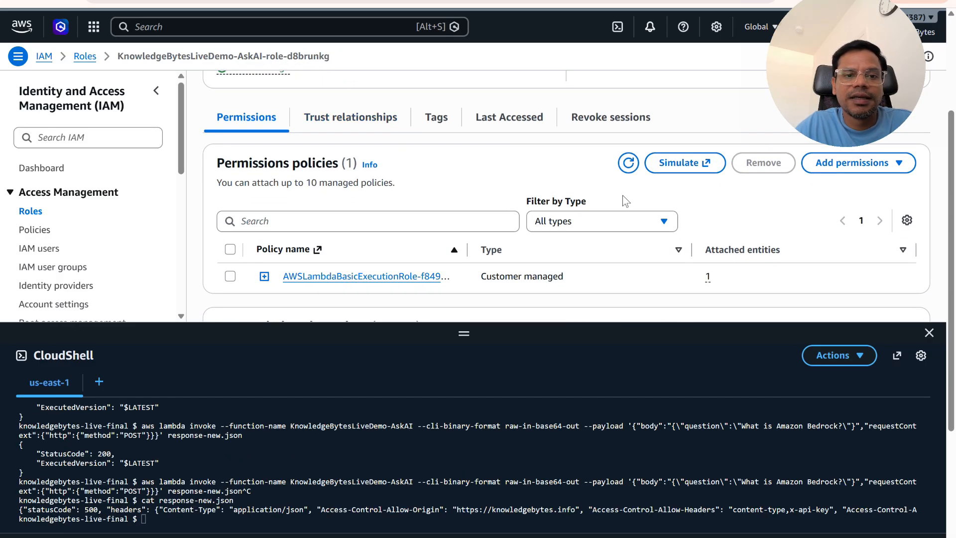
{"action": "left_click", "coordinate": [858, 168]}
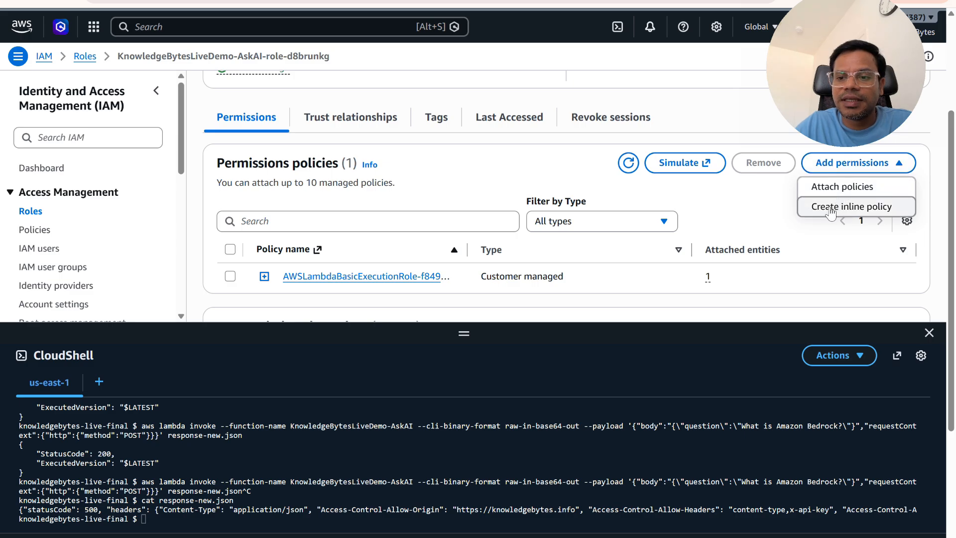
{"action": "left_click", "coordinate": [859, 207]}
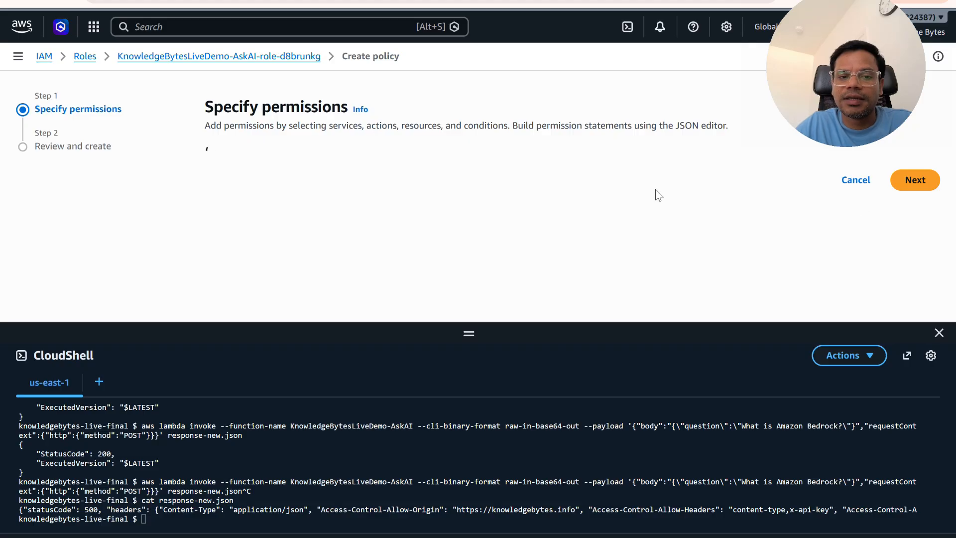
{"action": "left_click", "coordinate": [544, 203]}
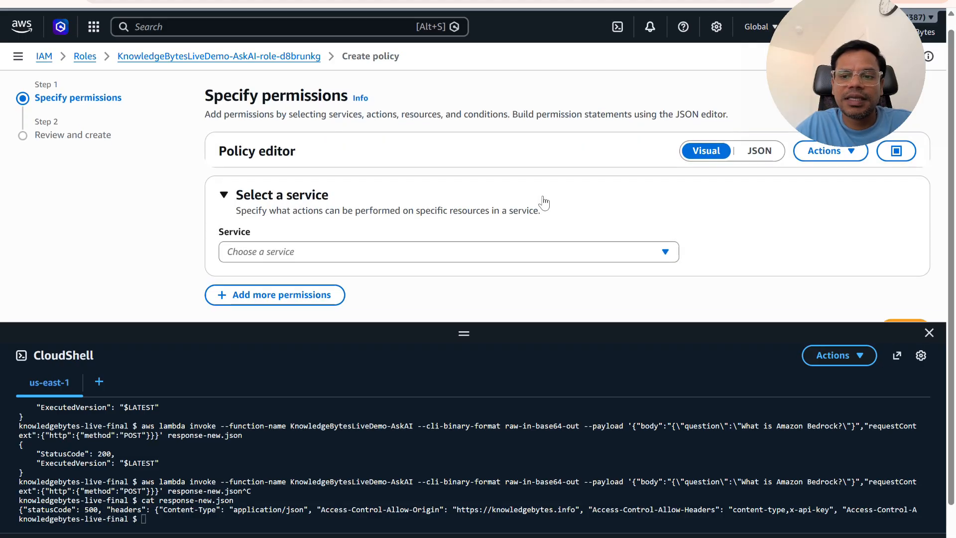
Replace the default policy JSON with the prepared Bedrock policy, including bedrock:GetGuardrail and bedrock:ApplyGuardrail, and proceed to the review.
{"action": "left_click", "coordinate": [758, 152]}
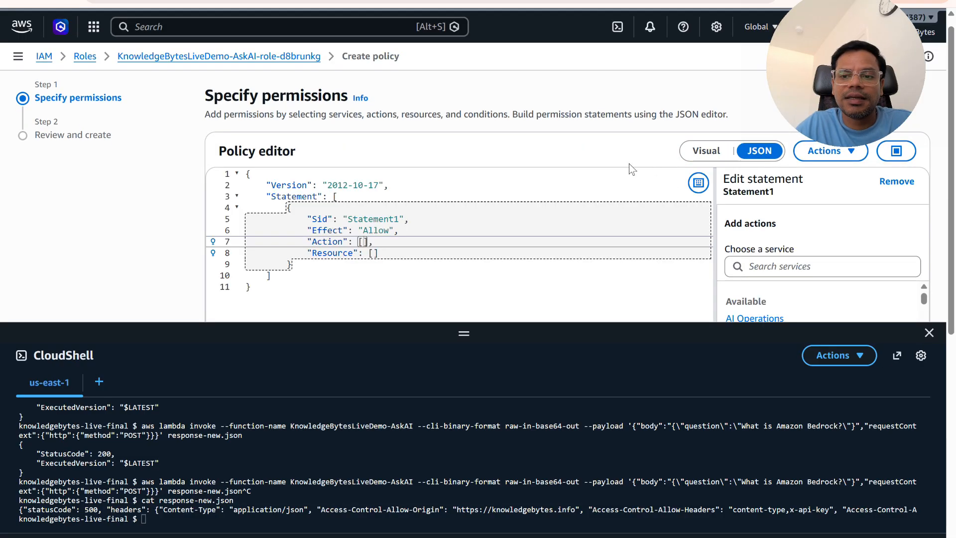
{"action": "left_click", "coordinate": [251, 251]}
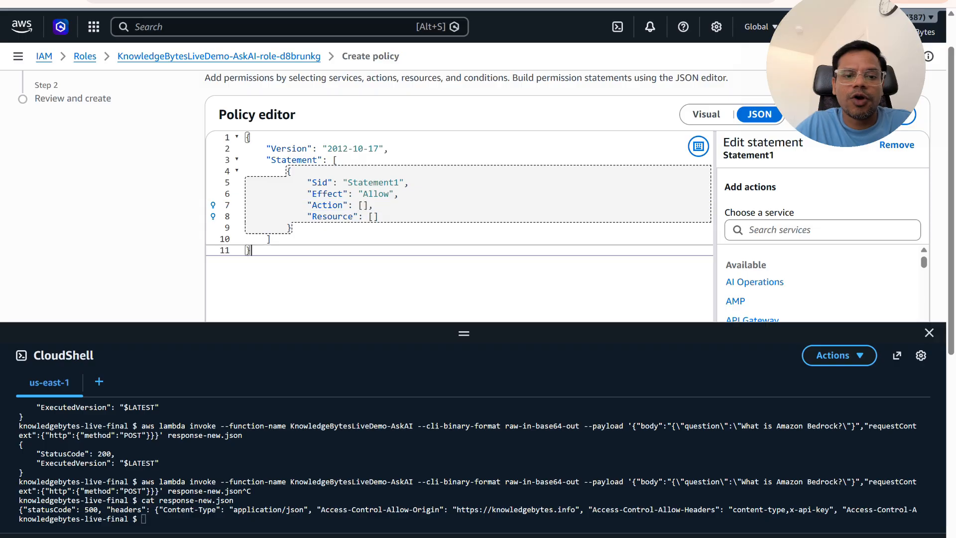
{"action": "key", "text": "ctrl+a"}
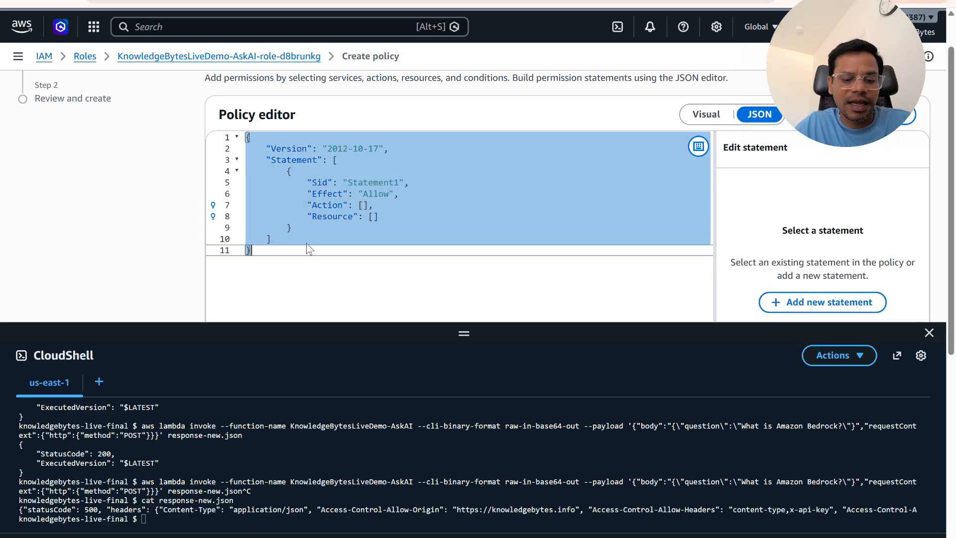
{"action": "key", "text": "ctrl+v"}
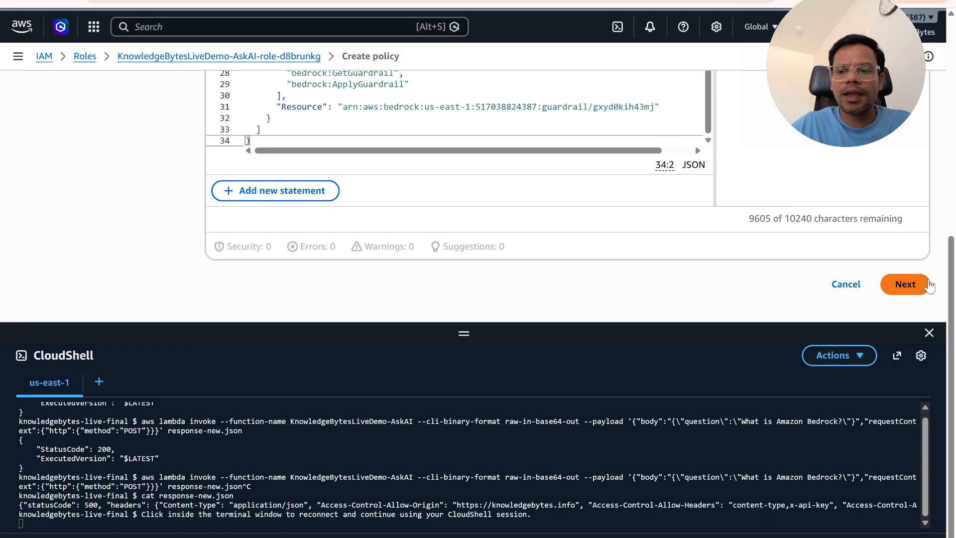
{"action": "left_click", "coordinate": [914, 287]}
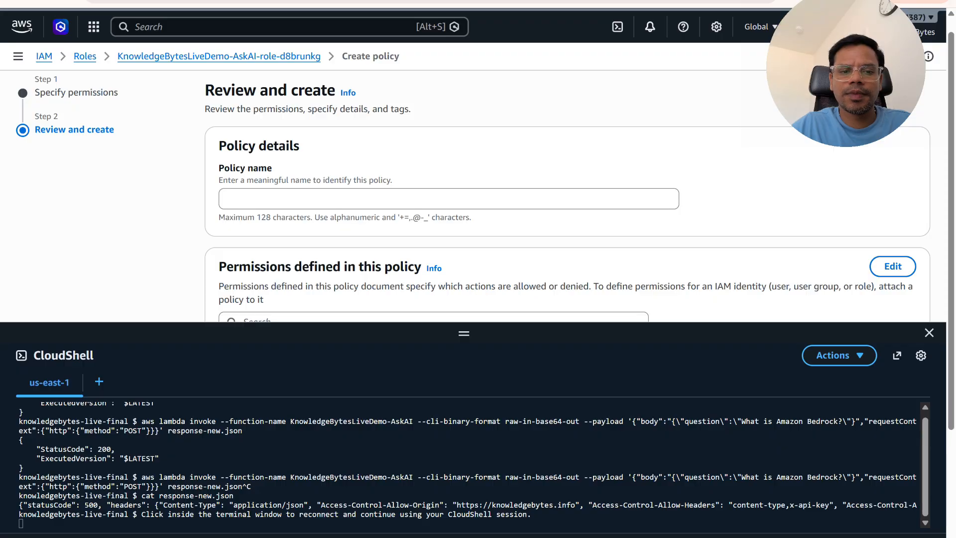
Name the inline policy knowledgebyteslivedemo-role, create it, and check the role's permissions policies.
{"action": "left_click", "coordinate": [448, 199]}
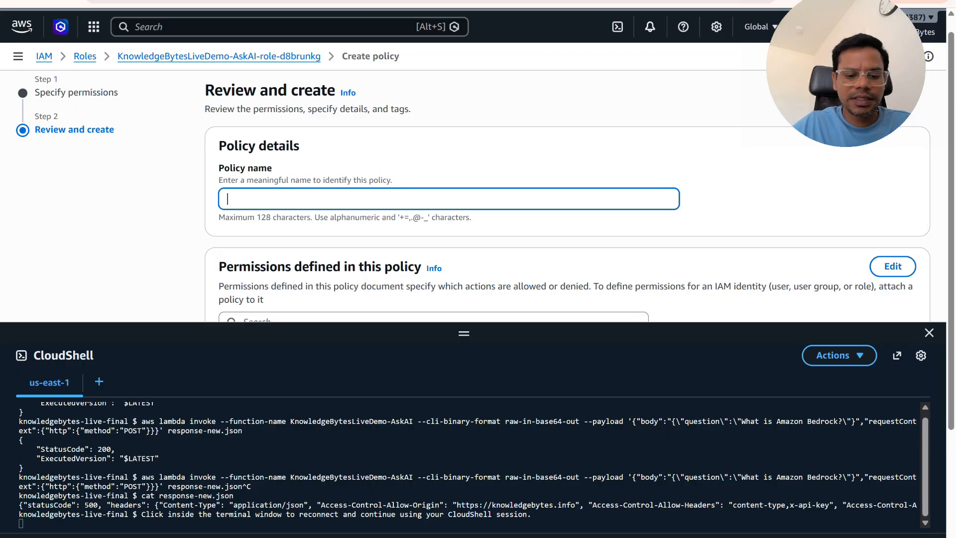
{"action": "type", "text": "kn"}
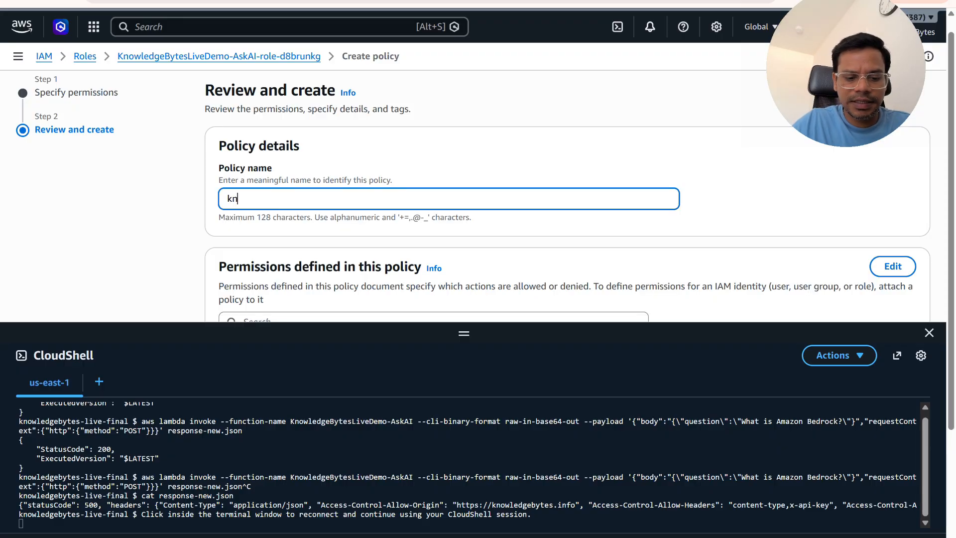
{"action": "type", "text": "owledgeby"}
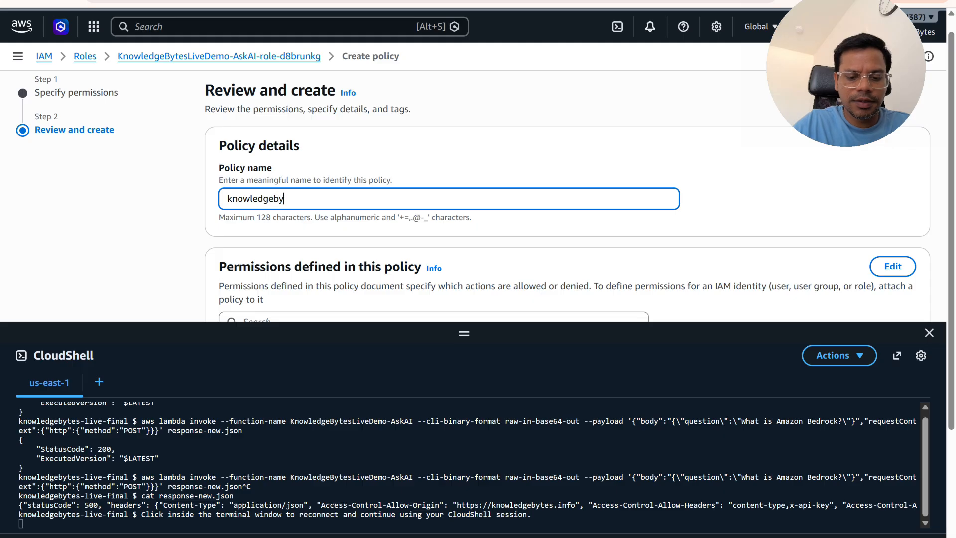
{"action": "type", "text": "teslivedemo"}
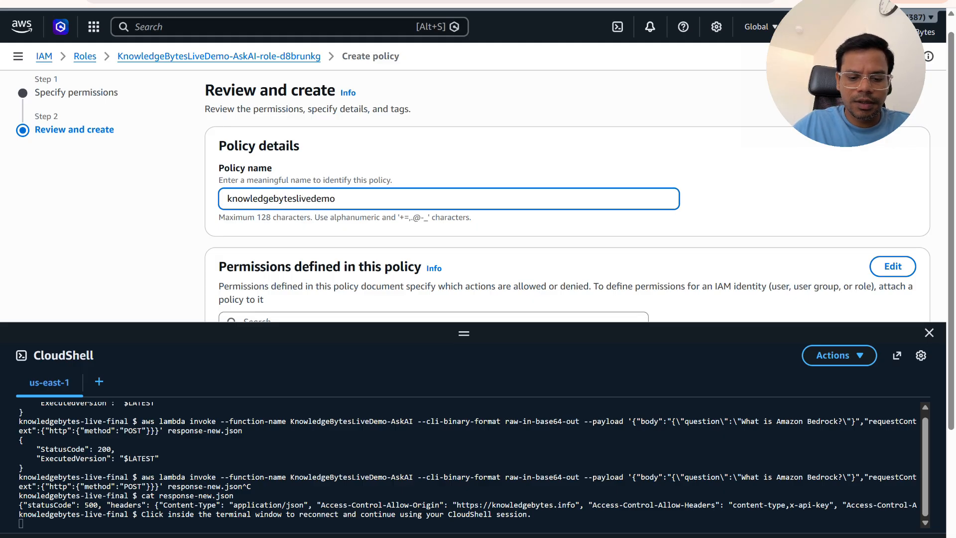
{"action": "type", "text": "-role"}
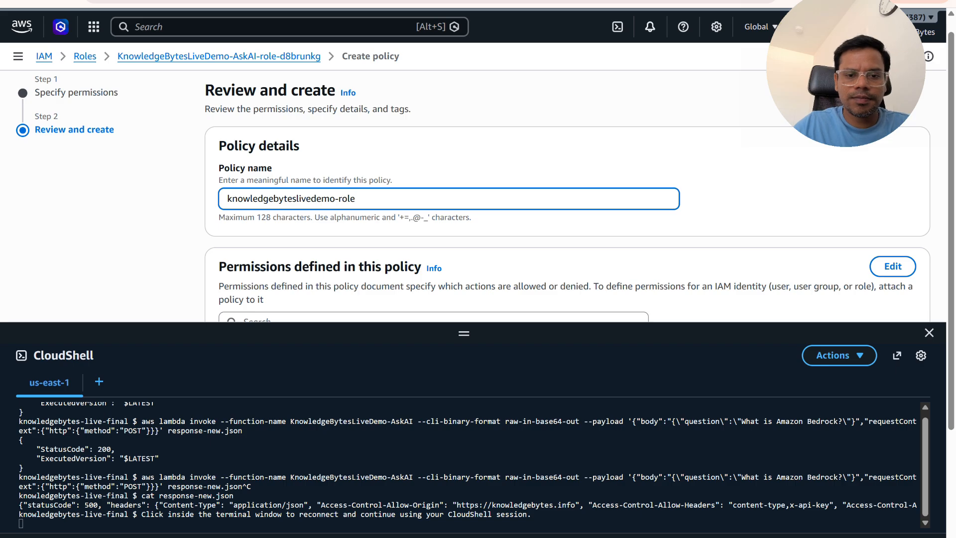
{"action": "scroll", "coordinate": [480, 193], "scroll_direction": "down", "scroll_amount": 2}
{"action": "scroll", "coordinate": [481, 193], "scroll_direction": "down", "scroll_amount": 1}
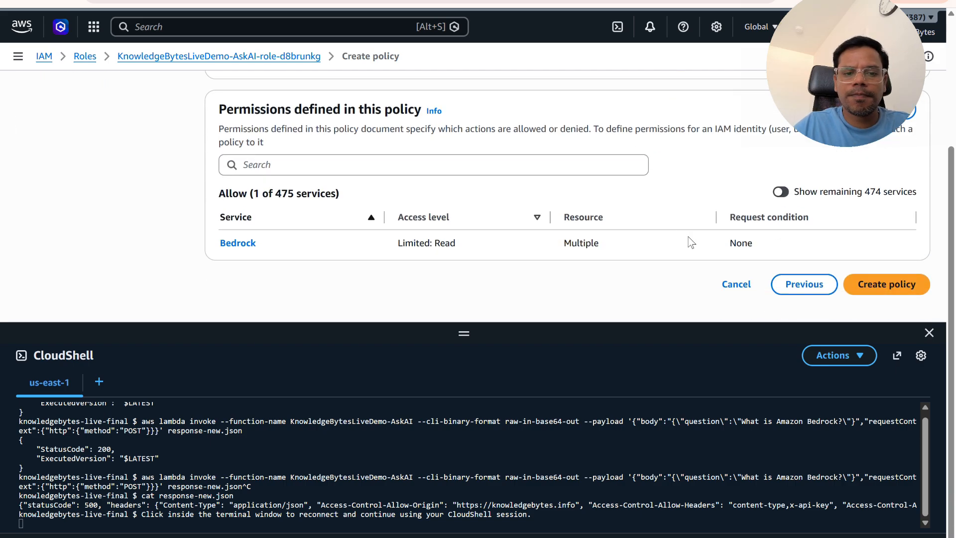
{"action": "left_click", "coordinate": [894, 287]}
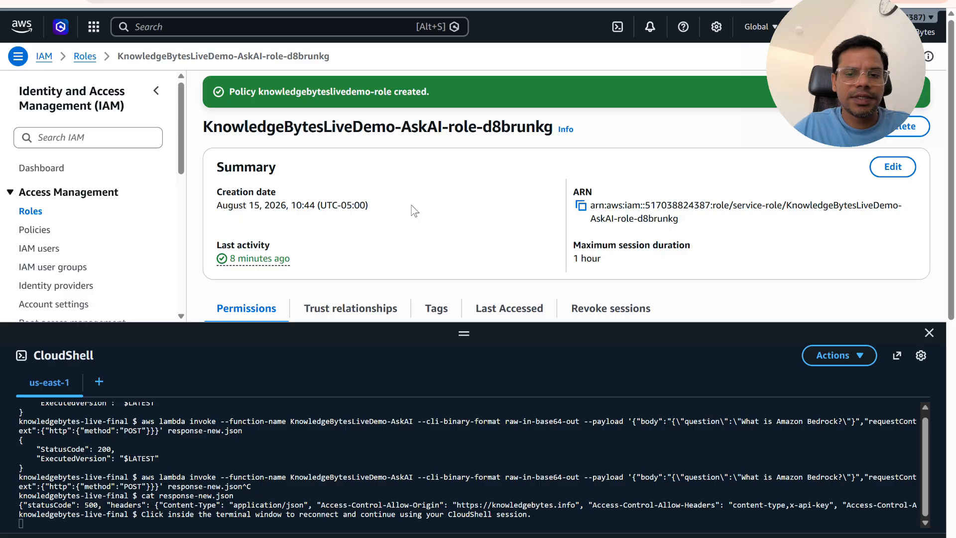
{"action": "scroll", "coordinate": [413, 211], "scroll_direction": "down", "scroll_amount": 3}
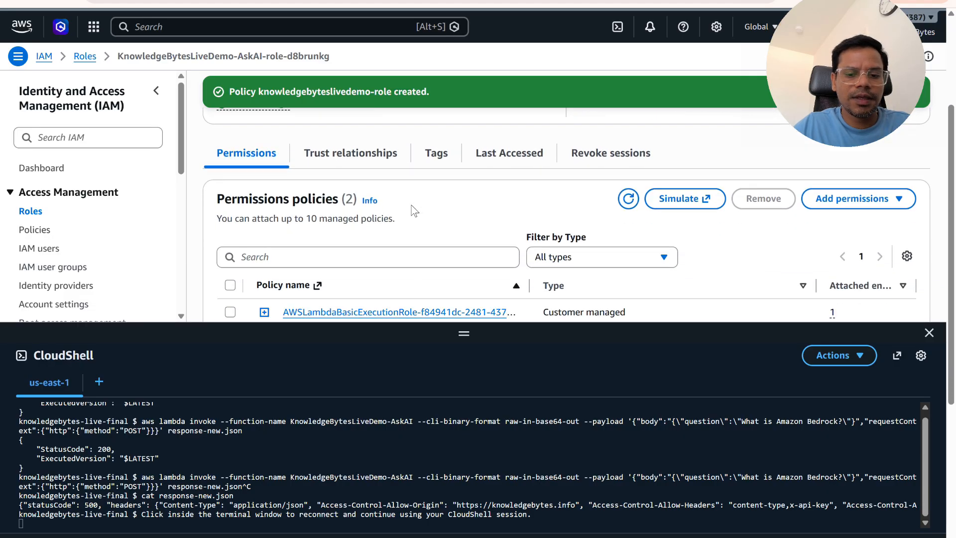
{"action": "scroll", "coordinate": [413, 211], "scroll_direction": "up", "scroll_amount": 3}
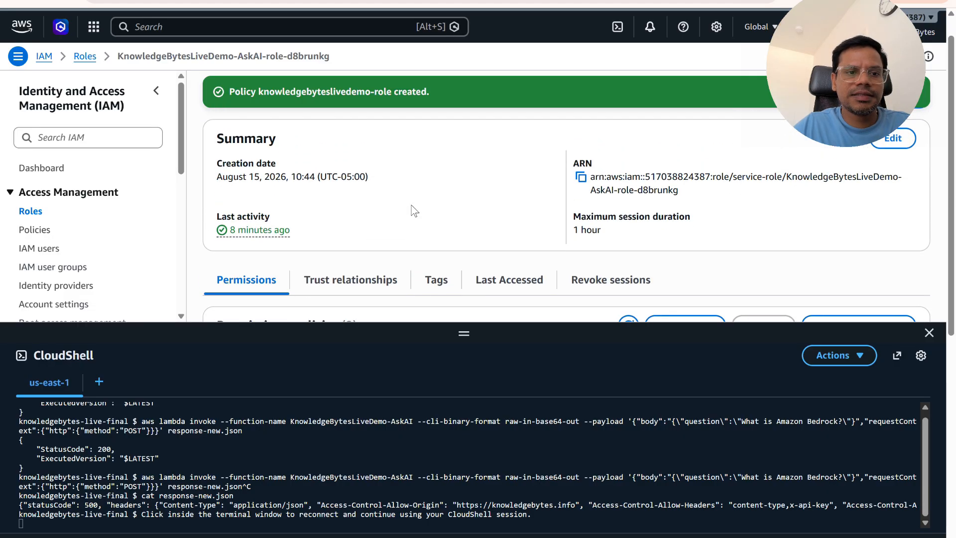
Return to the KnowledgeBytesLiveDemo-AskAI function's code source and reconnect the CloudShell session.
{"action": "left_click", "coordinate": [375, 9]}
{"action": "scroll", "coordinate": [294, 256], "scroll_direction": "up", "scroll_amount": 2}
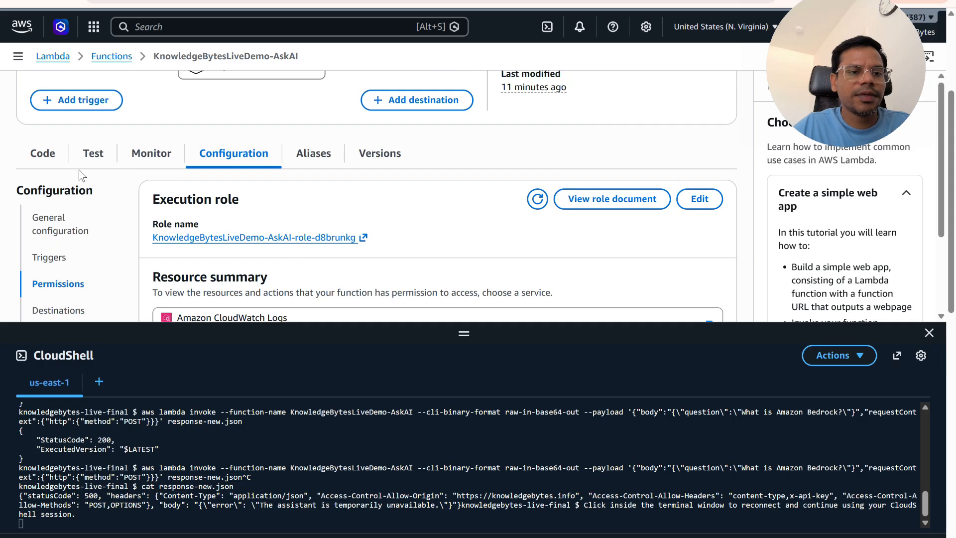
{"action": "left_click", "coordinate": [42, 159]}
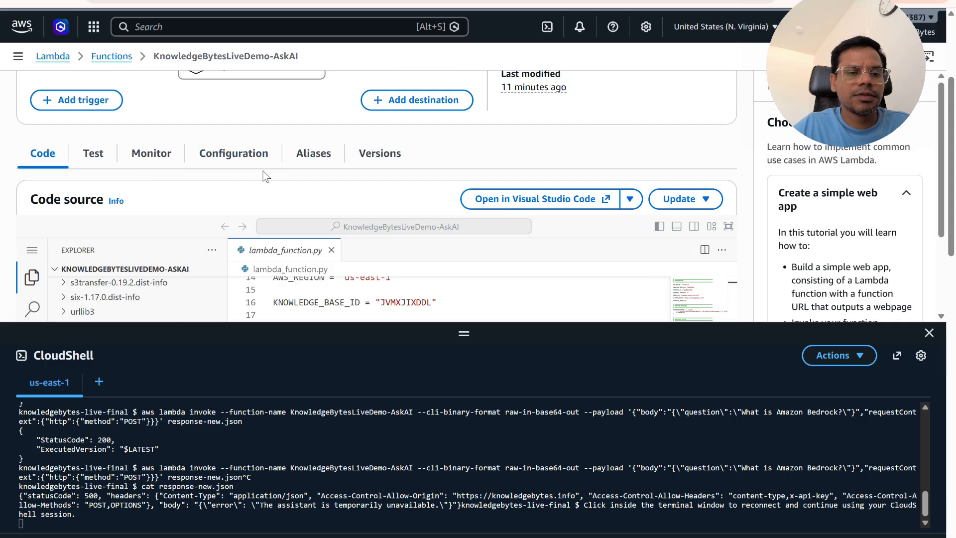
{"action": "scroll", "coordinate": [266, 175], "scroll_direction": "down", "scroll_amount": 5}
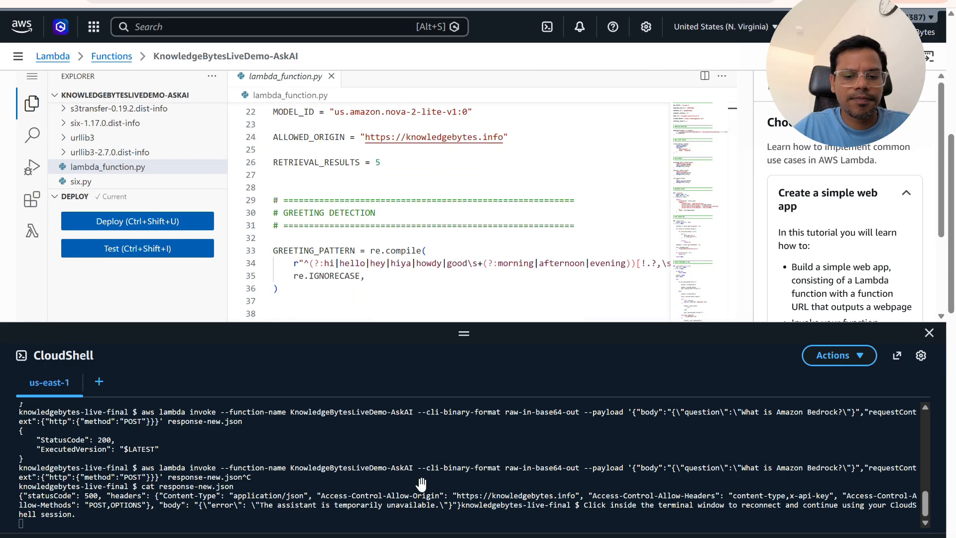
{"action": "scroll", "coordinate": [378, 199], "scroll_direction": "down", "scroll_amount": 3}
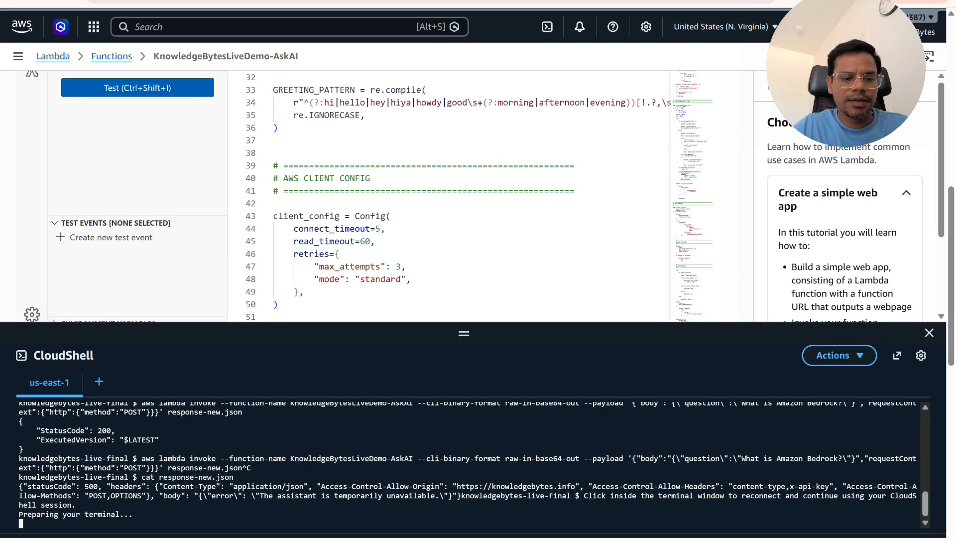
Rerun the CloudShell invocation asking "What is Amazon Bedrock?" with output to response-new.json, and display that file's contents.
{"action": "key", "text": "Up"}
{"action": "key", "text": "Up"}
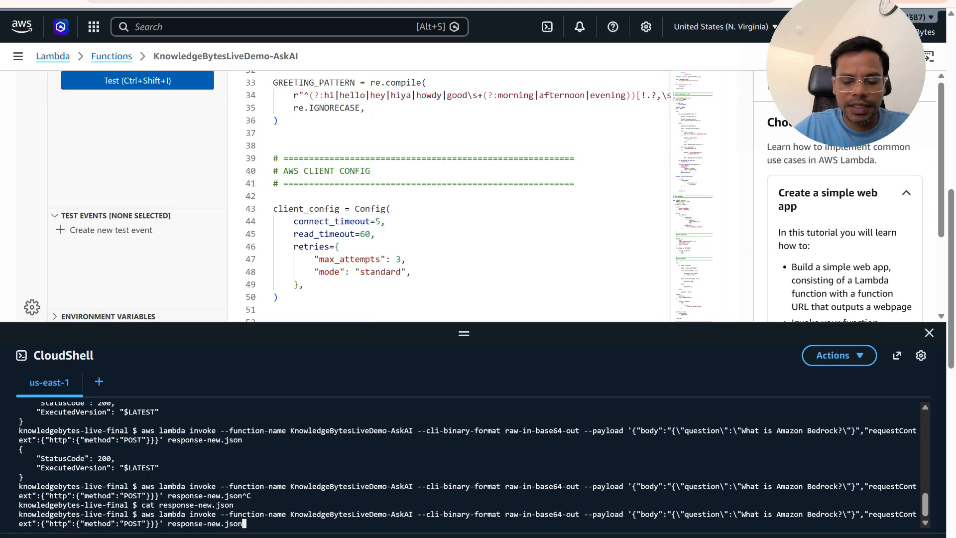
{"action": "key", "text": "Return"}
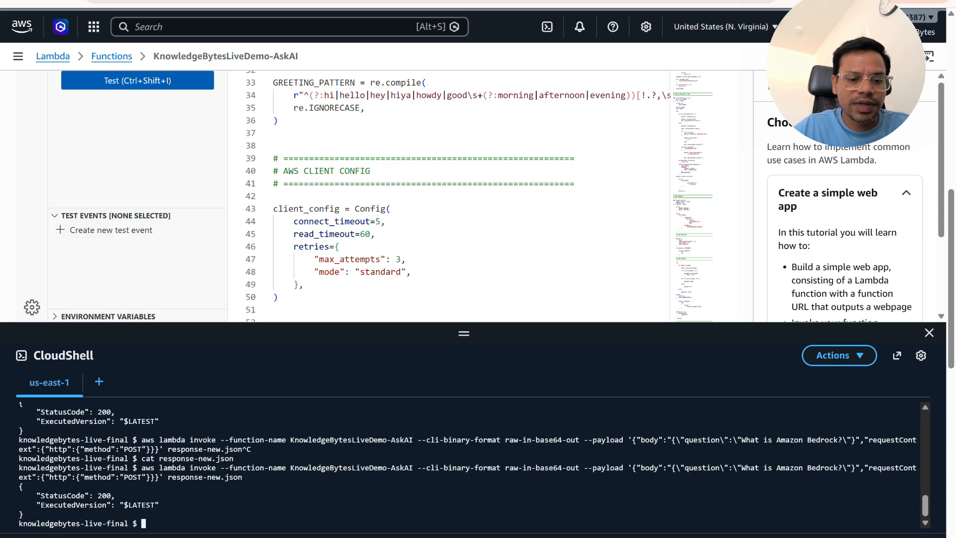
{"action": "key", "text": "Up"}
{"action": "key", "text": "Up"}
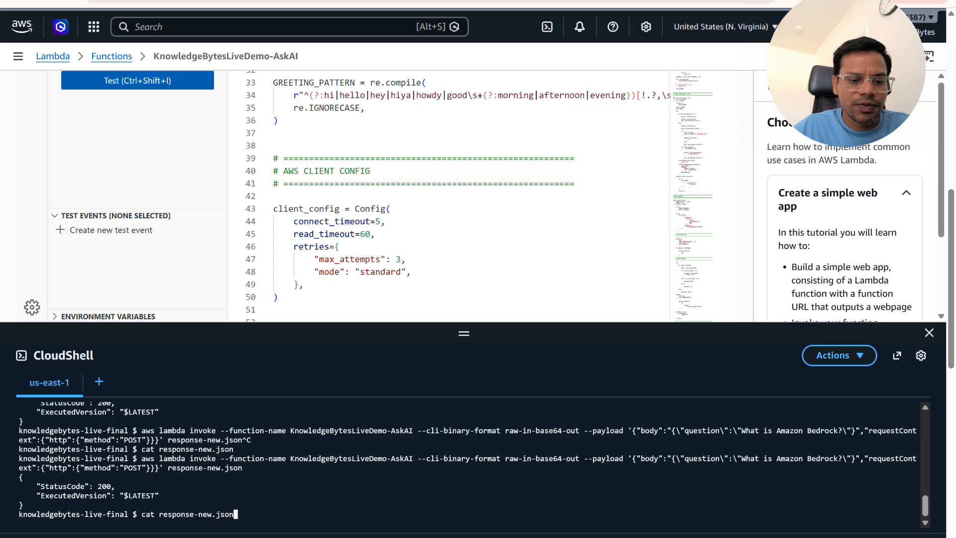
{"action": "key", "text": "Return"}
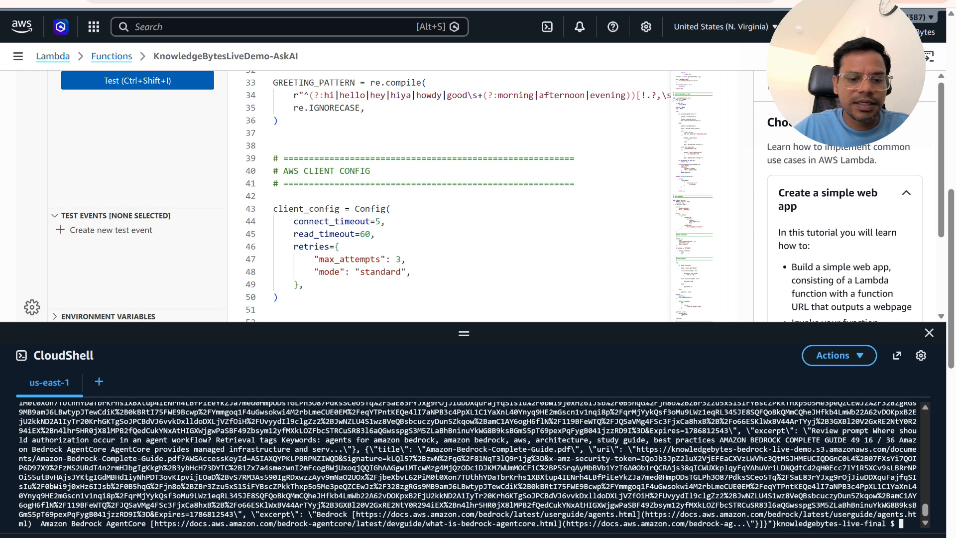
Enlarge the CloudShell pane and examine the status code, answer and citations in the response-new.json output.
{"action": "scroll", "coordinate": [378, 194], "scroll_direction": "down", "scroll_amount": 1}
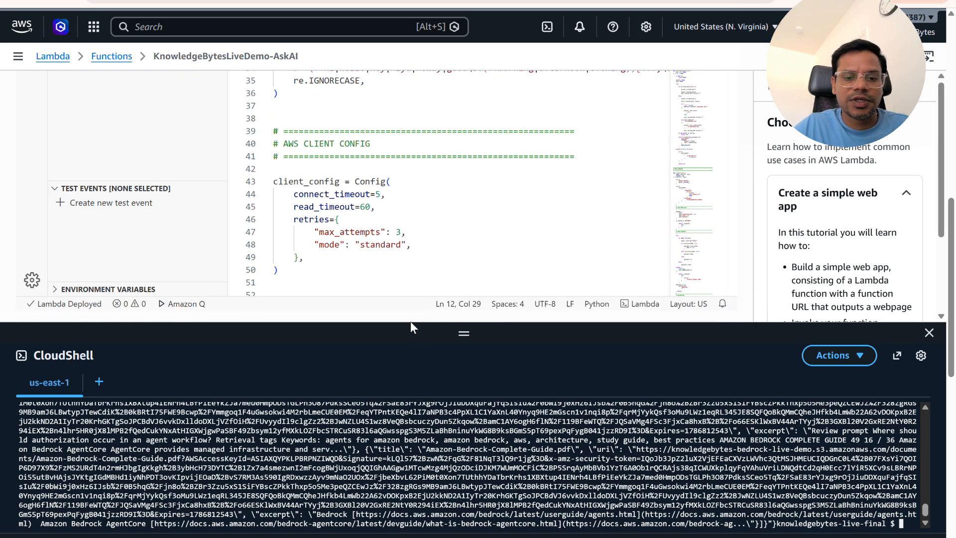
{"action": "left_click_drag", "start_coordinate": [408, 326], "coordinate": [399, 221]}
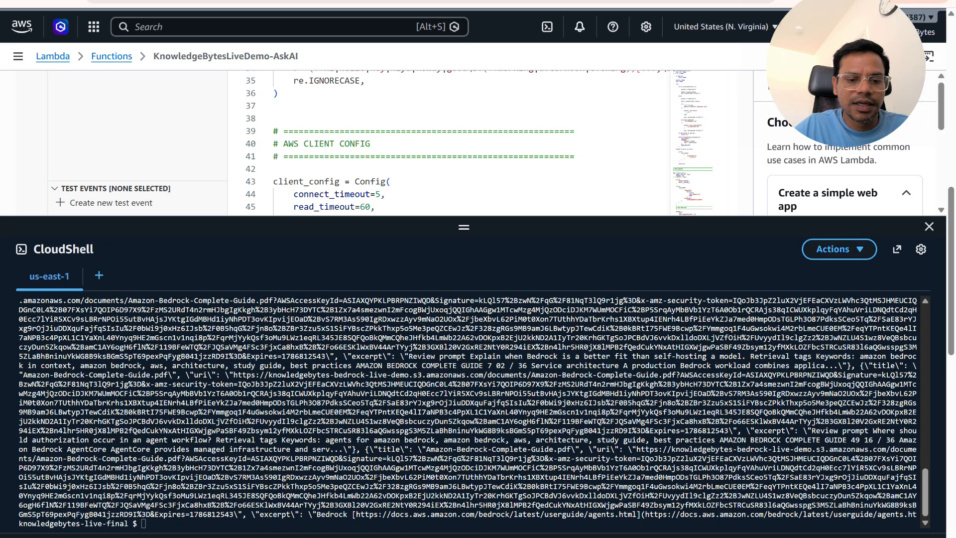
{"action": "scroll", "coordinate": [399, 389], "scroll_direction": "up", "scroll_amount": 6}
{"action": "scroll", "coordinate": [474, 413], "scroll_direction": "up", "scroll_amount": 2}
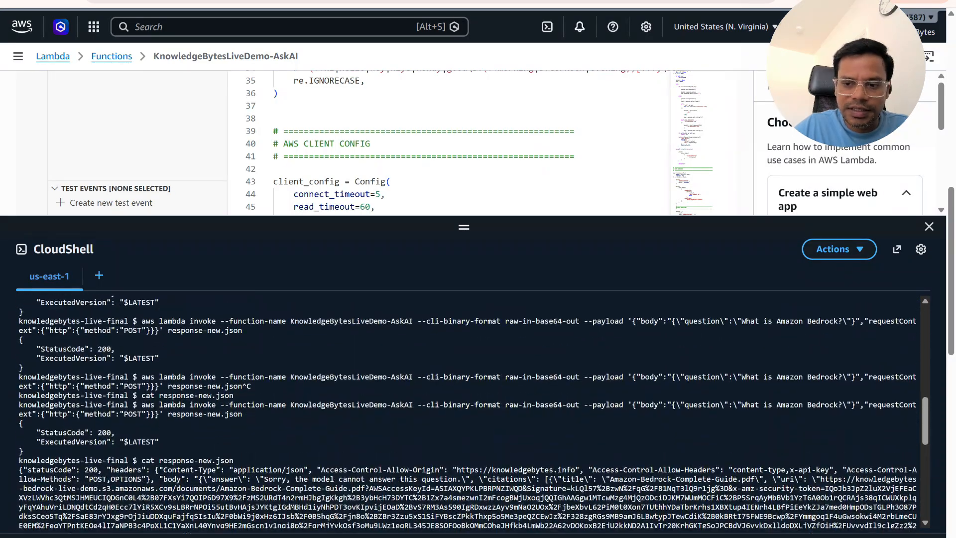
{"action": "scroll", "coordinate": [473, 413], "scroll_direction": "down", "scroll_amount": 2}
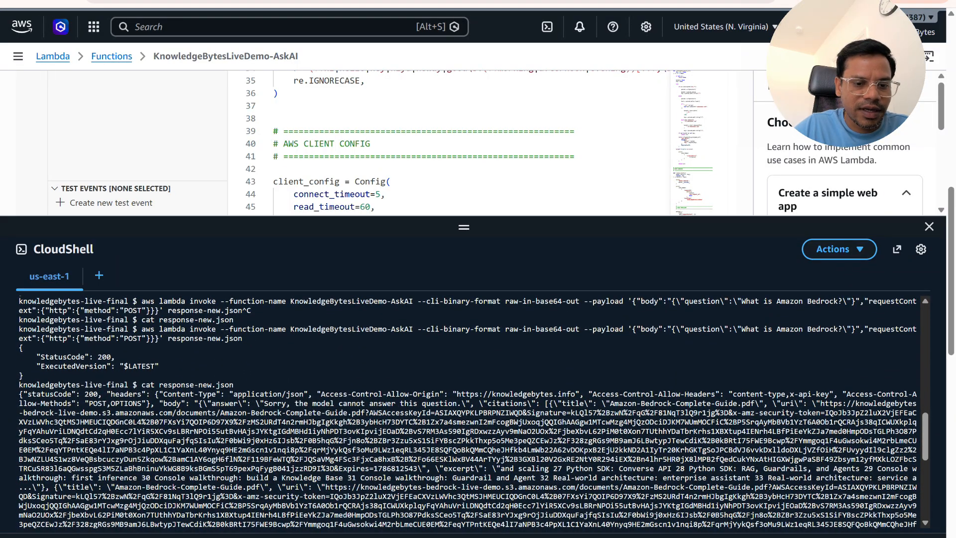
{"action": "scroll", "coordinate": [474, 413], "scroll_direction": "down", "scroll_amount": 5}
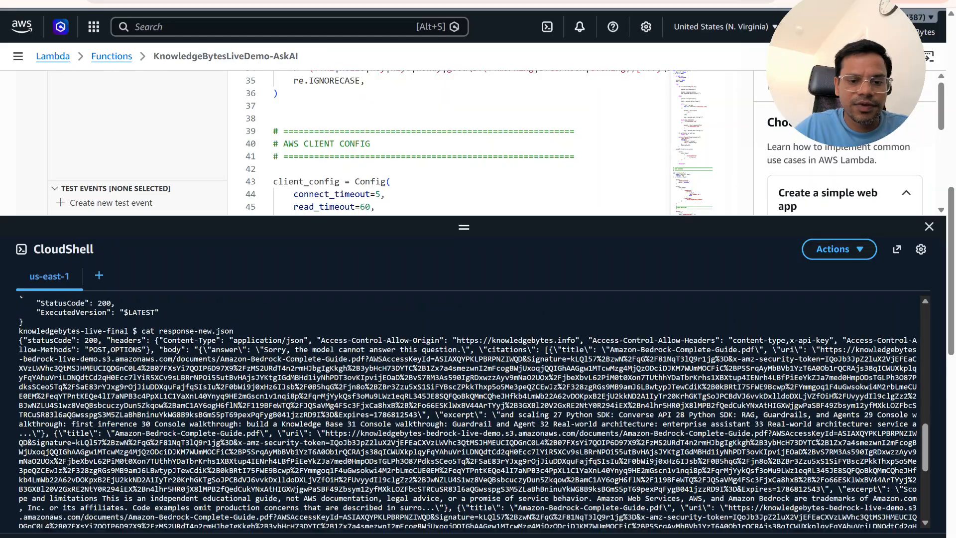
{"action": "scroll", "coordinate": [473, 414], "scroll_direction": "down", "scroll_amount": 5}
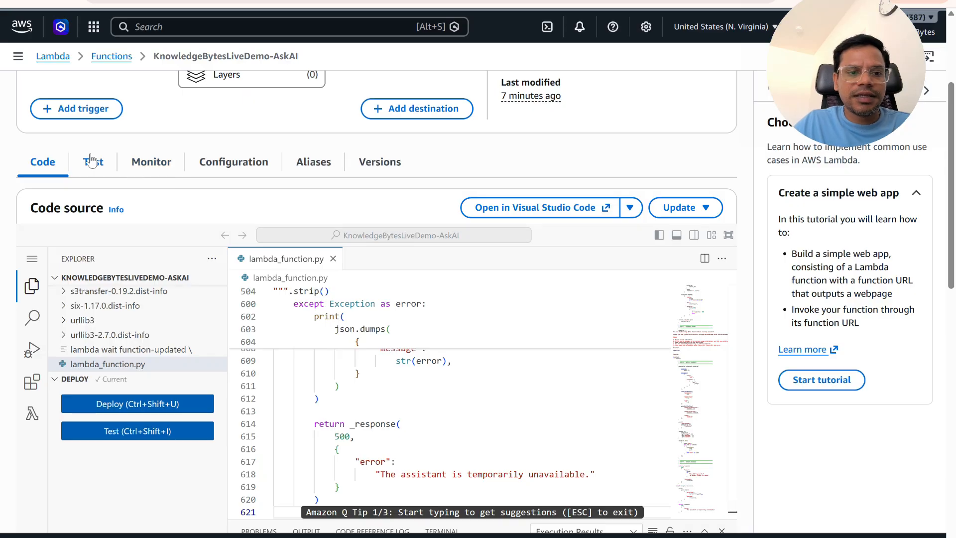
Open the Lambda function's test results and examine the response's headers and body.
{"action": "left_click", "coordinate": [92, 162]}
{"action": "scroll", "coordinate": [135, 305], "scroll_direction": "down", "scroll_amount": 2}
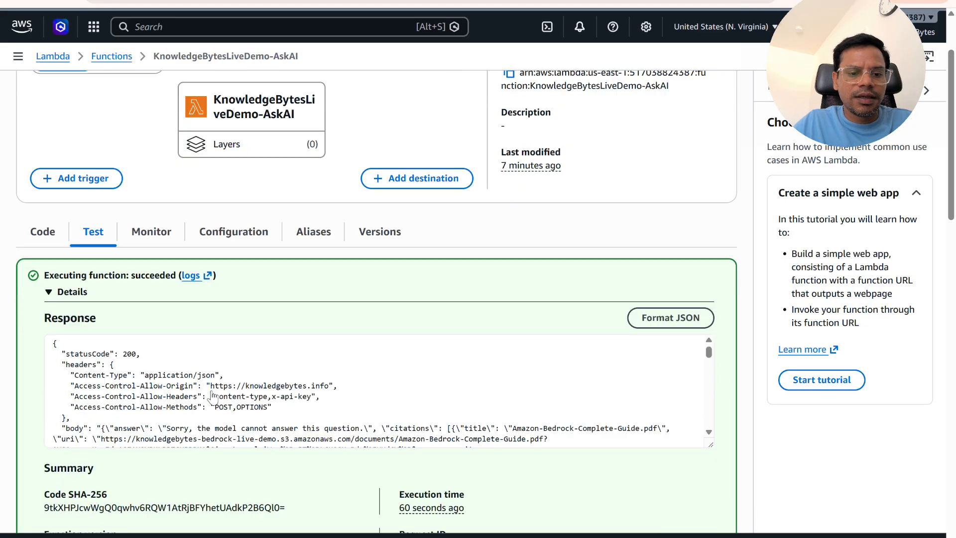
Collapse the previous test result, review the event JSON asking "What is Amazon Bedrock?", and run the Lambda test again.
{"action": "left_click", "coordinate": [50, 292]}
{"action": "scroll", "coordinate": [50, 293], "scroll_direction": "down", "scroll_amount": 8}
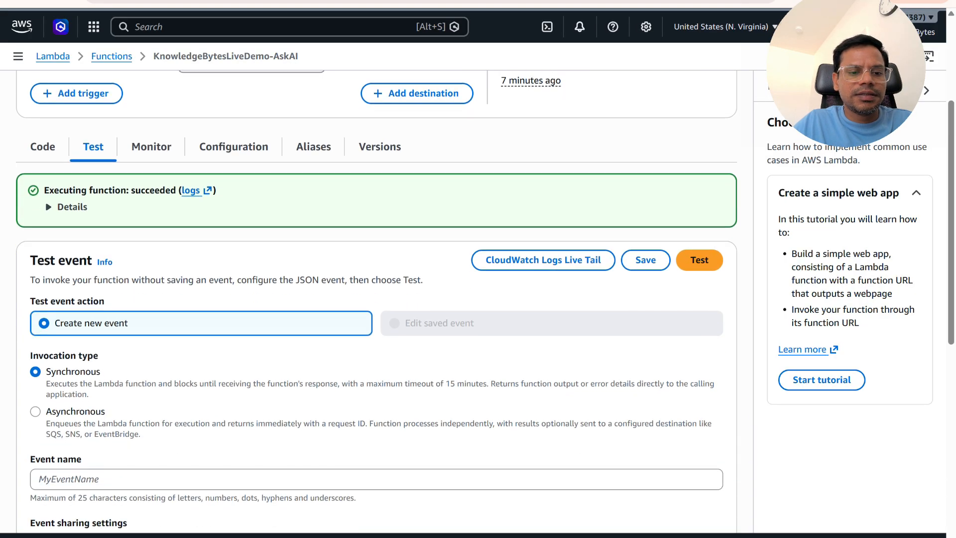
{"action": "scroll", "coordinate": [50, 294], "scroll_direction": "down", "scroll_amount": 2}
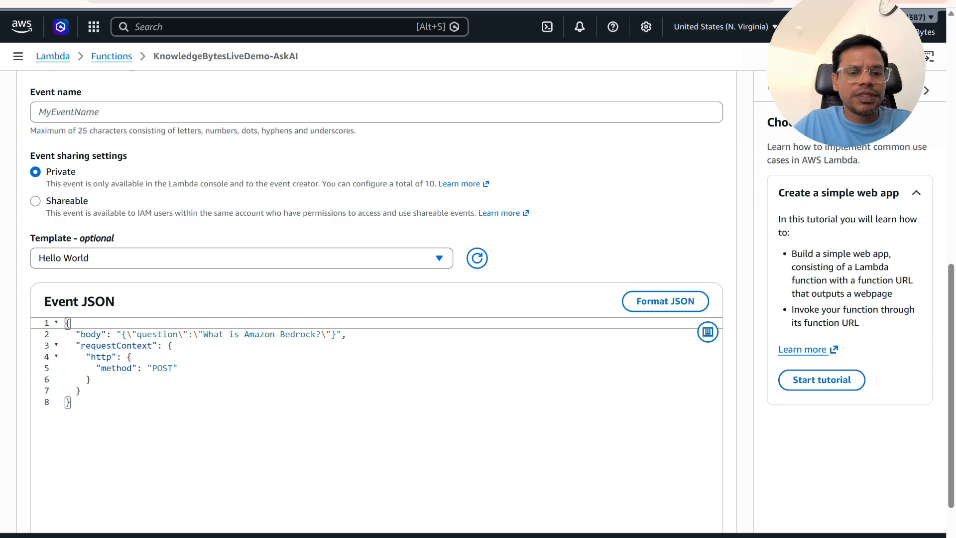
{"action": "scroll", "coordinate": [376, 302], "scroll_direction": "up", "scroll_amount": 1}
{"action": "scroll", "coordinate": [377, 301], "scroll_direction": "down", "scroll_amount": 1}
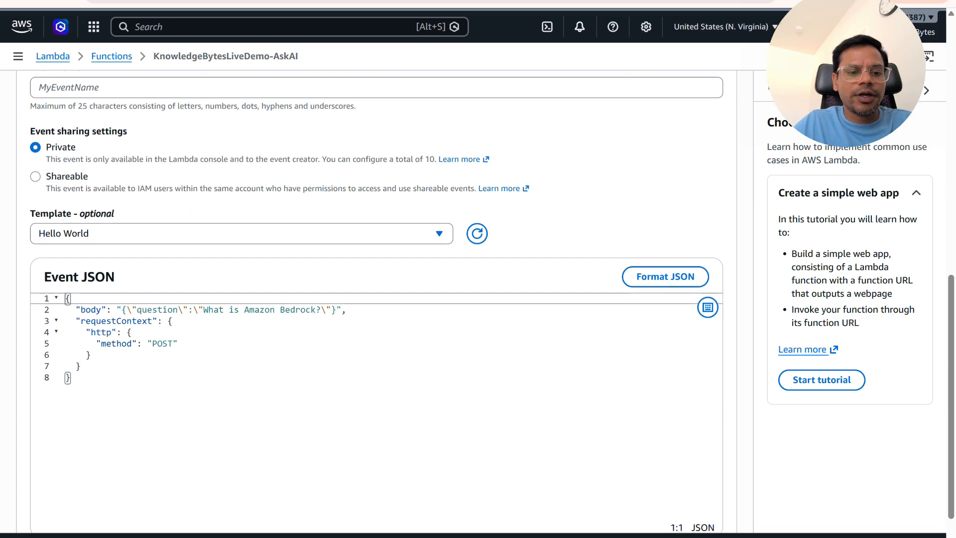
{"action": "scroll", "coordinate": [377, 302], "scroll_direction": "down", "scroll_amount": 1}
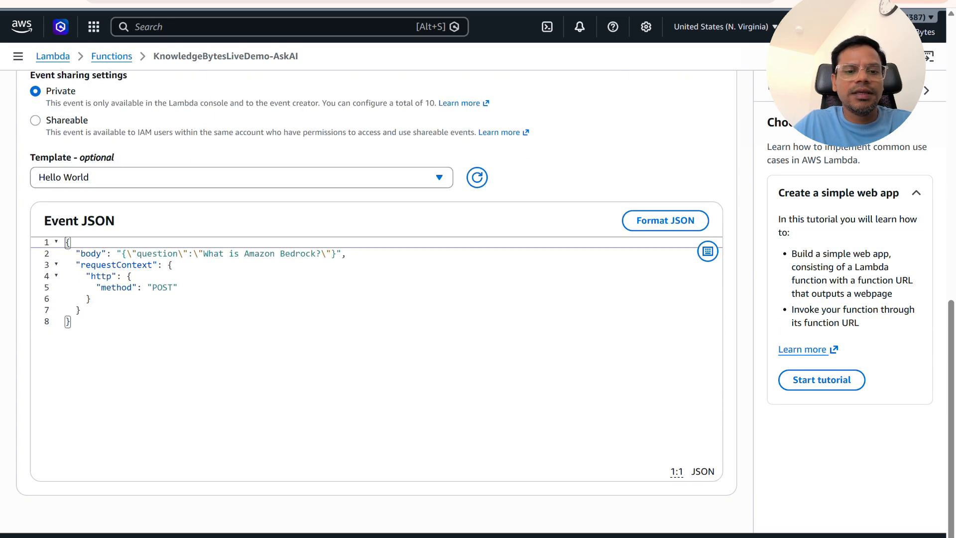
{"action": "scroll", "coordinate": [241, 310], "scroll_direction": "up", "scroll_amount": 8}
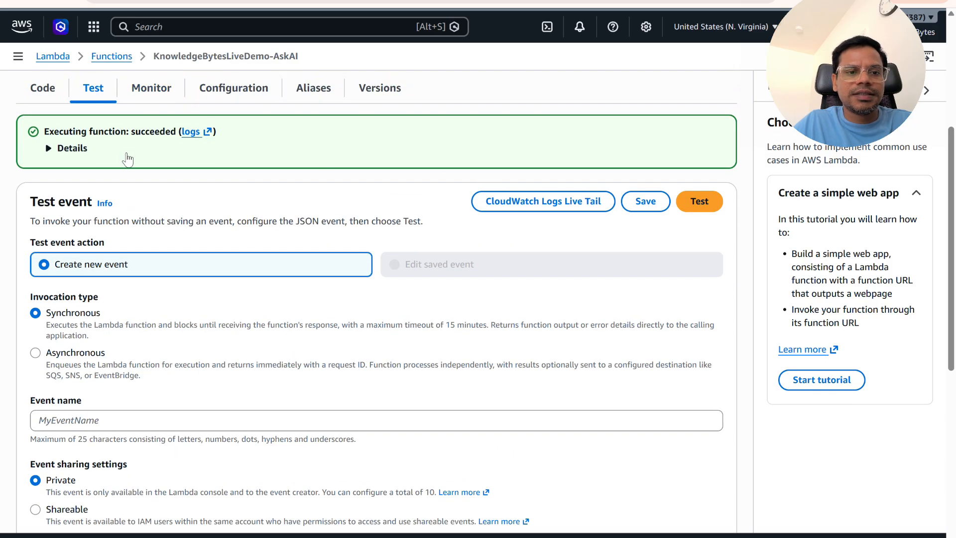
{"action": "left_click", "coordinate": [698, 202]}
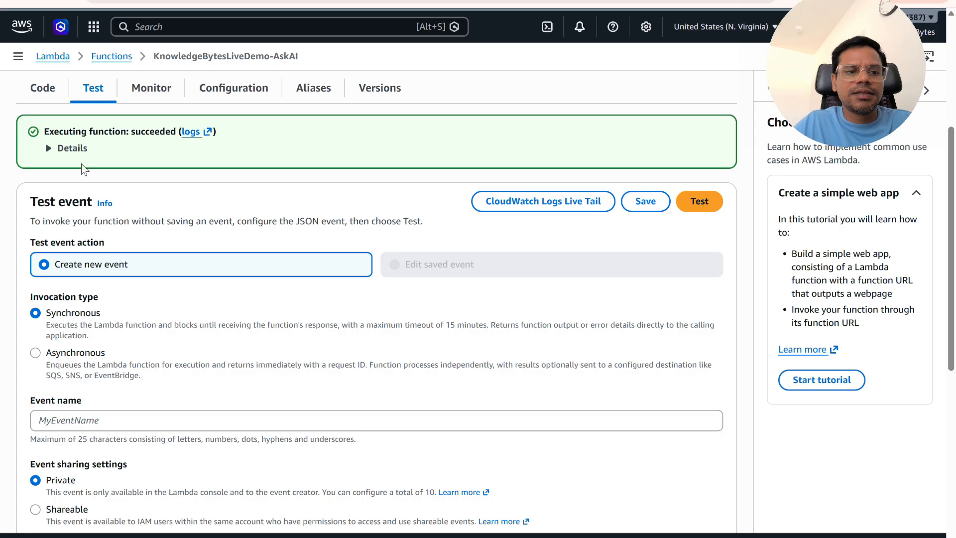
Expand the new test result's details and examine the response body, its citations and the log output.
{"action": "left_click", "coordinate": [49, 149]}
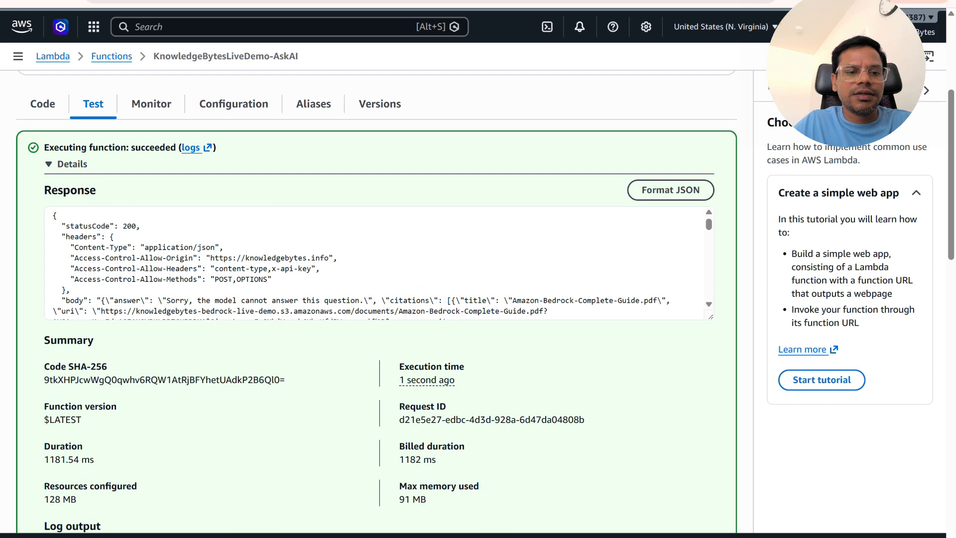
{"action": "scroll", "coordinate": [378, 264], "scroll_direction": "down", "scroll_amount": 3}
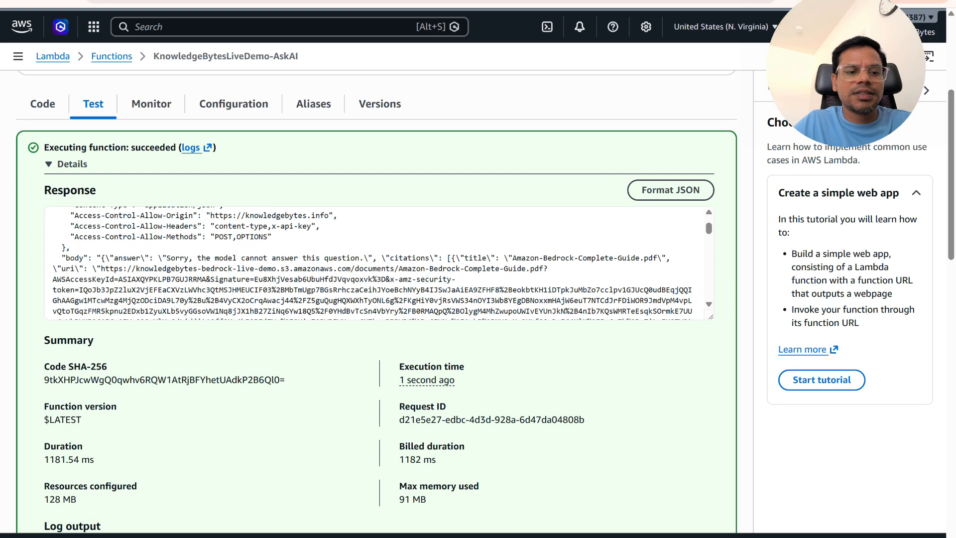
{"action": "scroll", "coordinate": [378, 264], "scroll_direction": "down", "scroll_amount": 3}
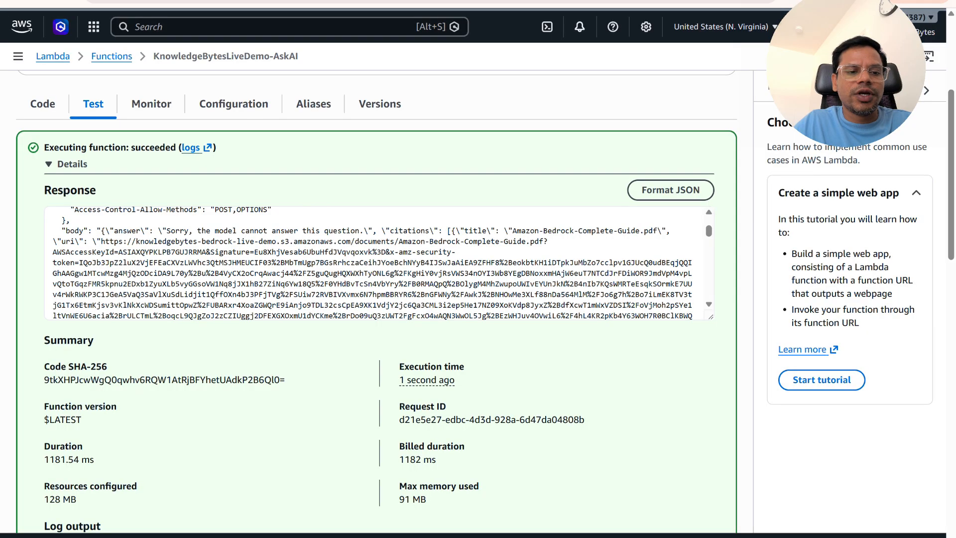
{"action": "scroll", "coordinate": [372, 263], "scroll_direction": "down", "scroll_amount": 2}
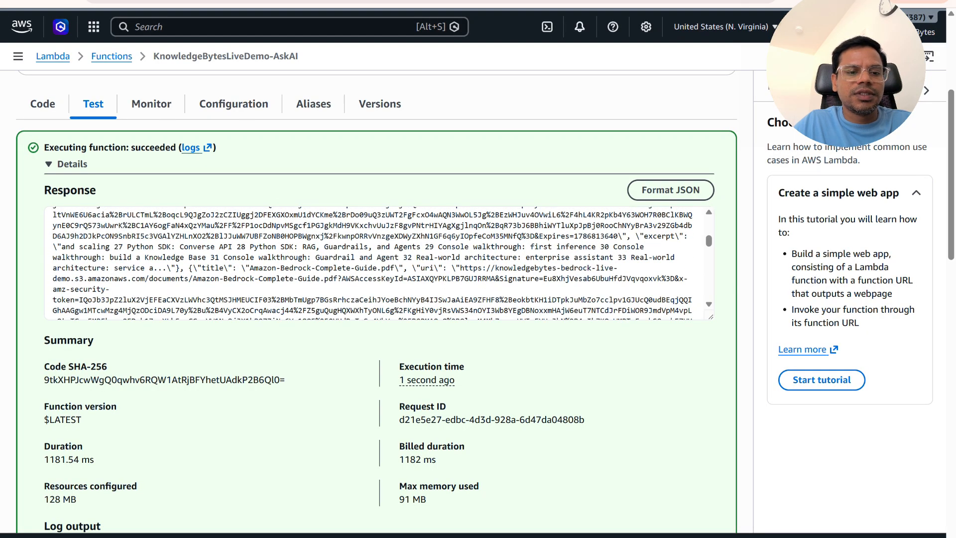
{"action": "scroll", "coordinate": [379, 263], "scroll_direction": "down", "scroll_amount": 6}
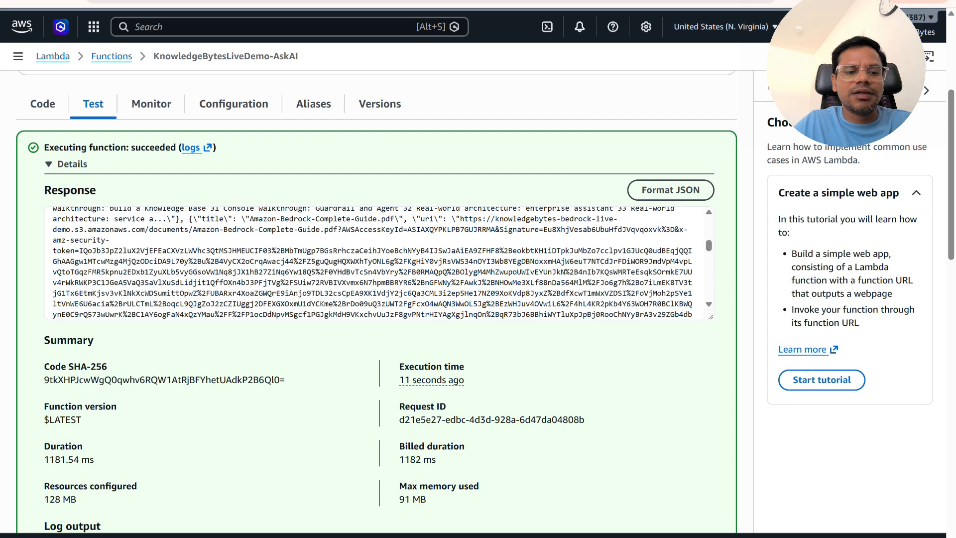
{"action": "scroll", "coordinate": [379, 263], "scroll_direction": "down", "scroll_amount": 6}
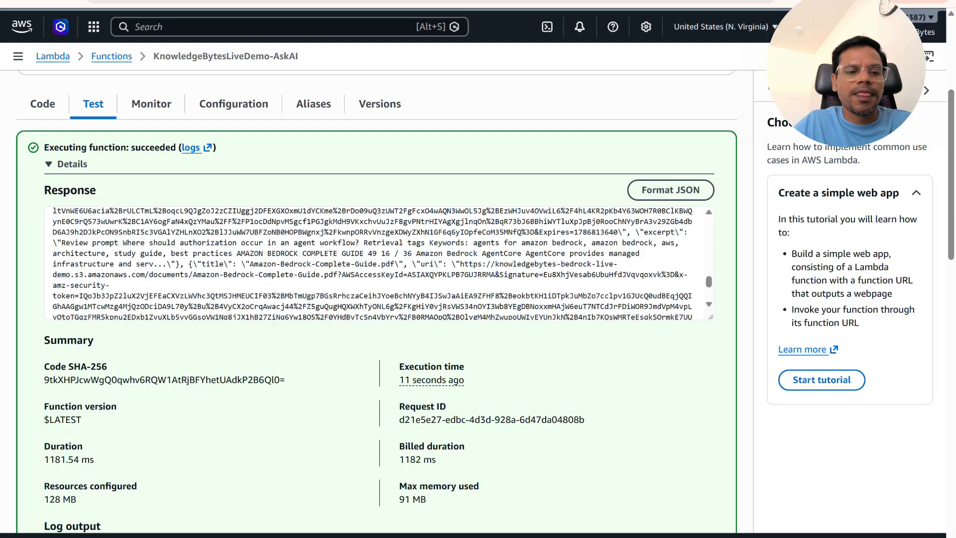
{"action": "scroll", "coordinate": [312, 259], "scroll_direction": "down", "scroll_amount": 8}
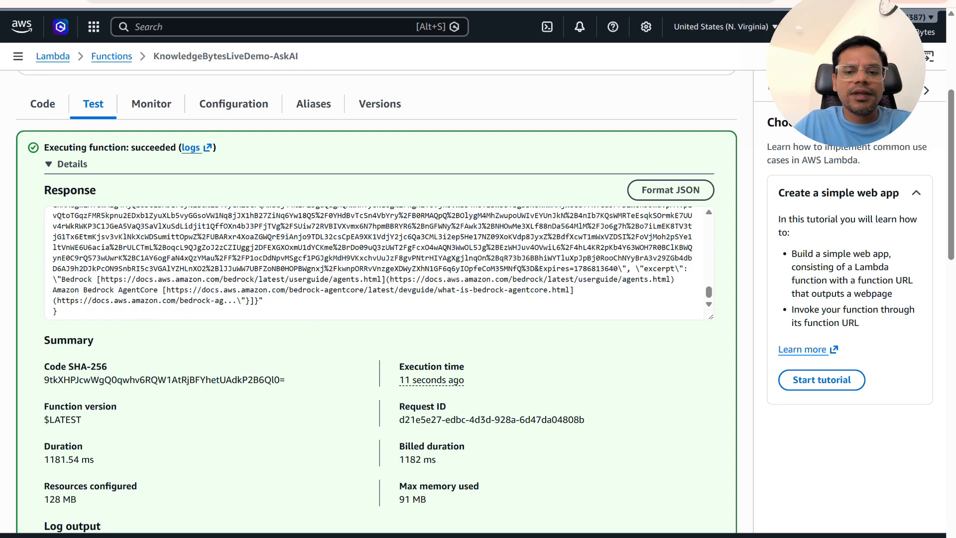
{"action": "scroll", "coordinate": [312, 259], "scroll_direction": "down", "scroll_amount": 4}
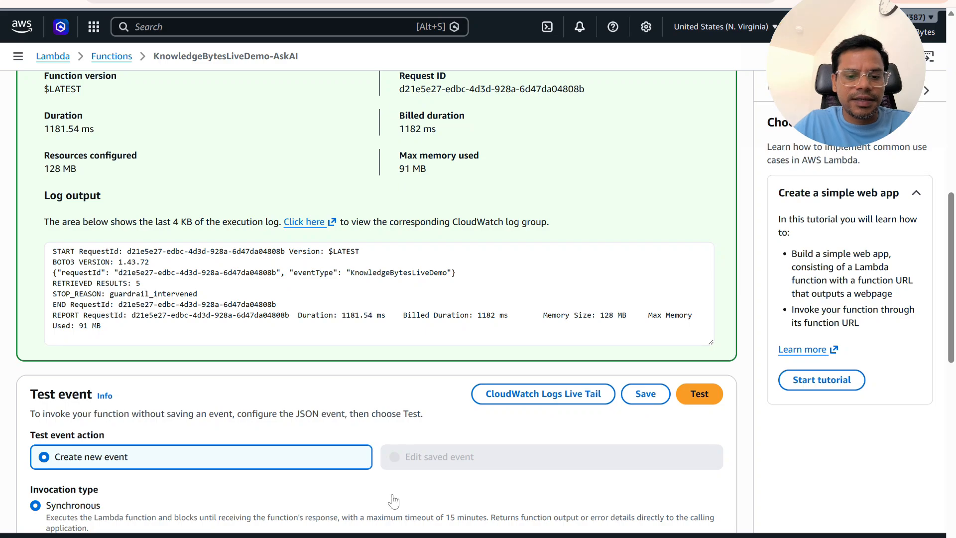
{"action": "scroll", "coordinate": [428, 369], "scroll_direction": "up", "scroll_amount": 7}
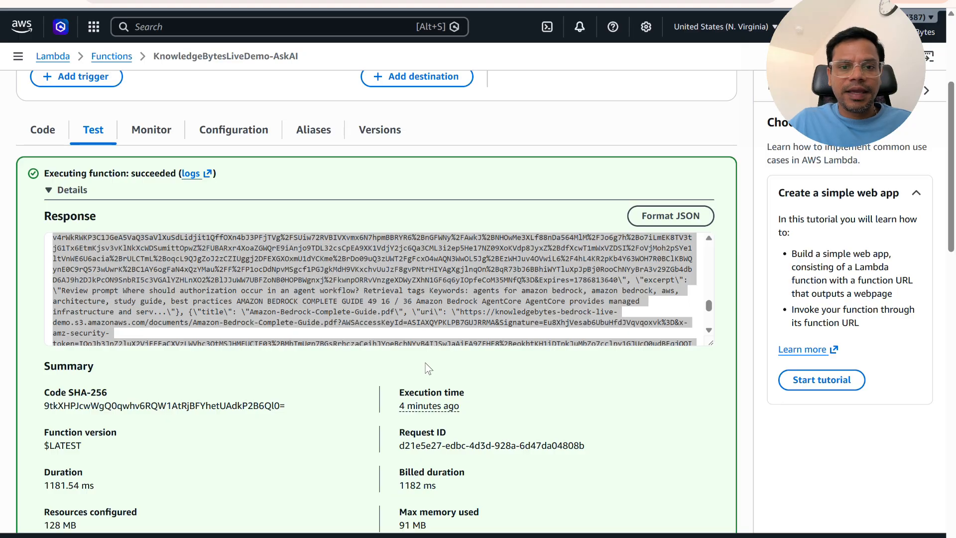
{"action": "scroll", "coordinate": [362, 198], "scroll_direction": "up", "scroll_amount": 1}
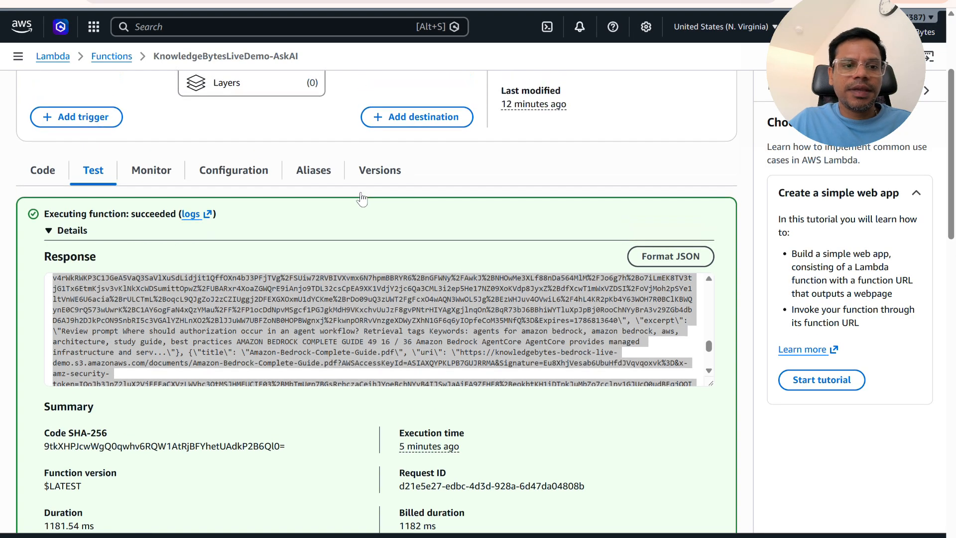
Go to the API Gateway service, review the available API types and start building a new HTTP API.
{"action": "left_click", "coordinate": [21, 29]}
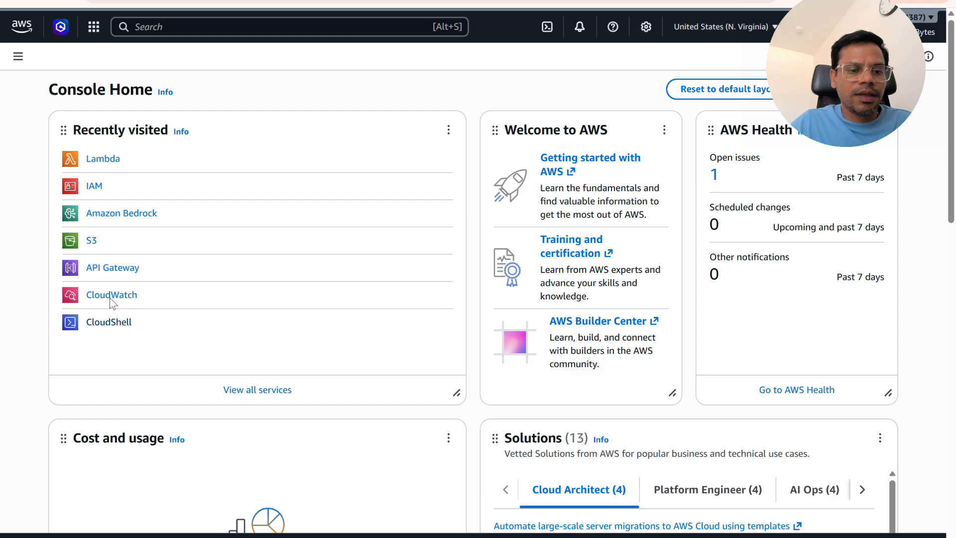
{"action": "left_click", "coordinate": [107, 267]}
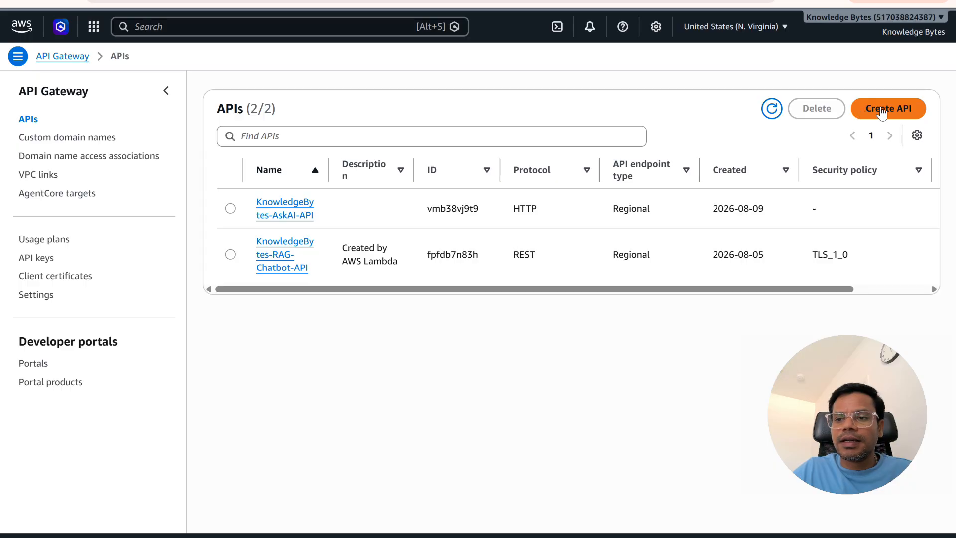
{"action": "left_click", "coordinate": [862, 113]}
{"action": "scroll", "coordinate": [320, 222], "scroll_direction": "down", "scroll_amount": 4}
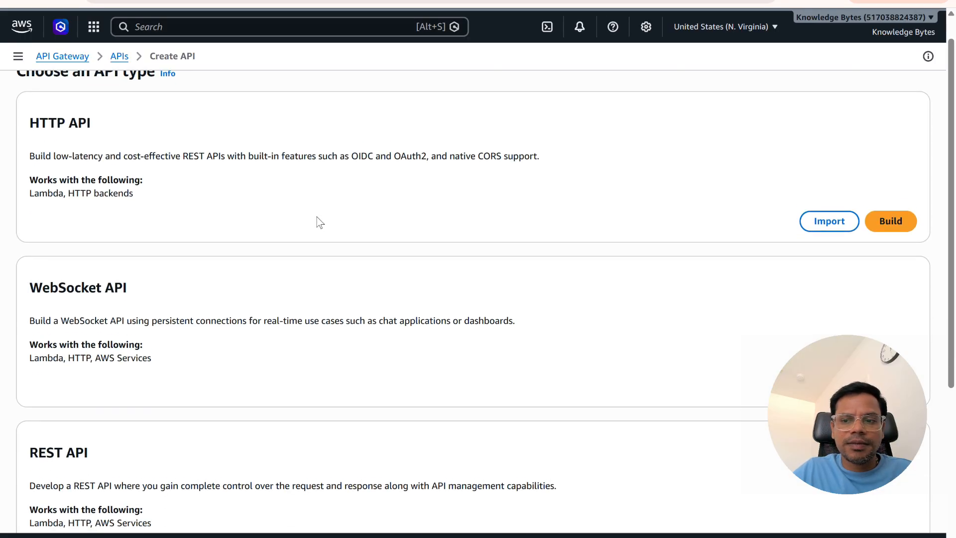
{"action": "scroll", "coordinate": [320, 223], "scroll_direction": "up", "scroll_amount": 4}
{"action": "scroll", "coordinate": [320, 223], "scroll_direction": "up", "scroll_amount": 1}
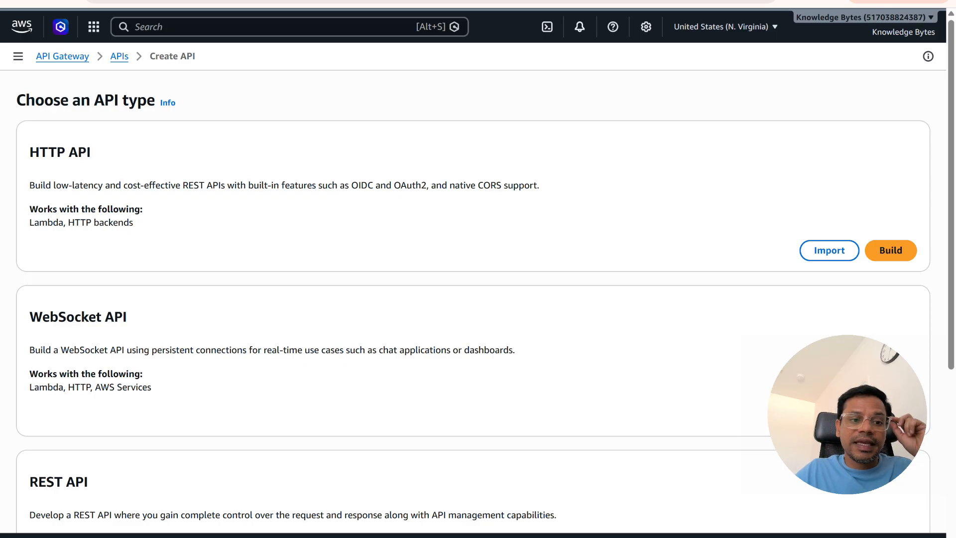
{"action": "left_click", "coordinate": [897, 248]}
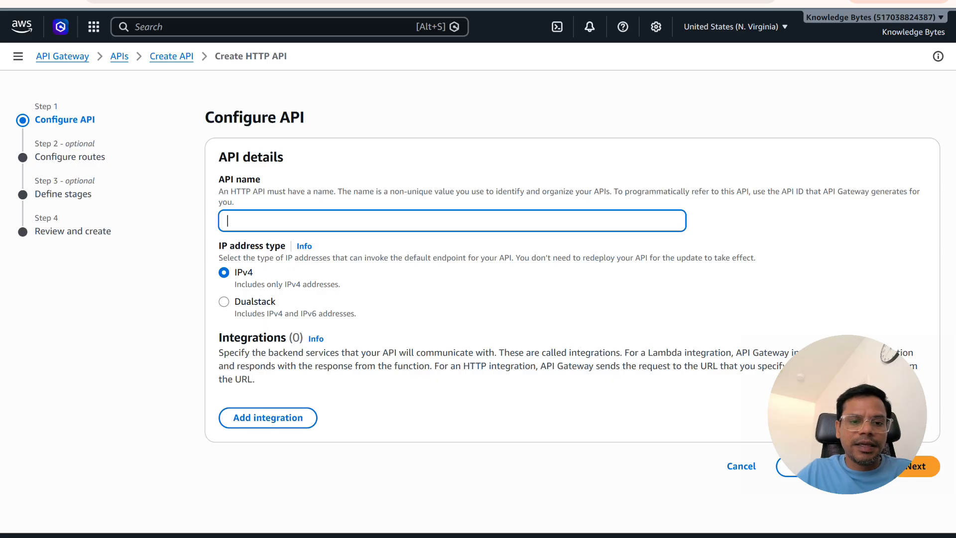
Name the new HTTP API Knowledgebyteslivedemoapi.
{"action": "type", "text": "no"}
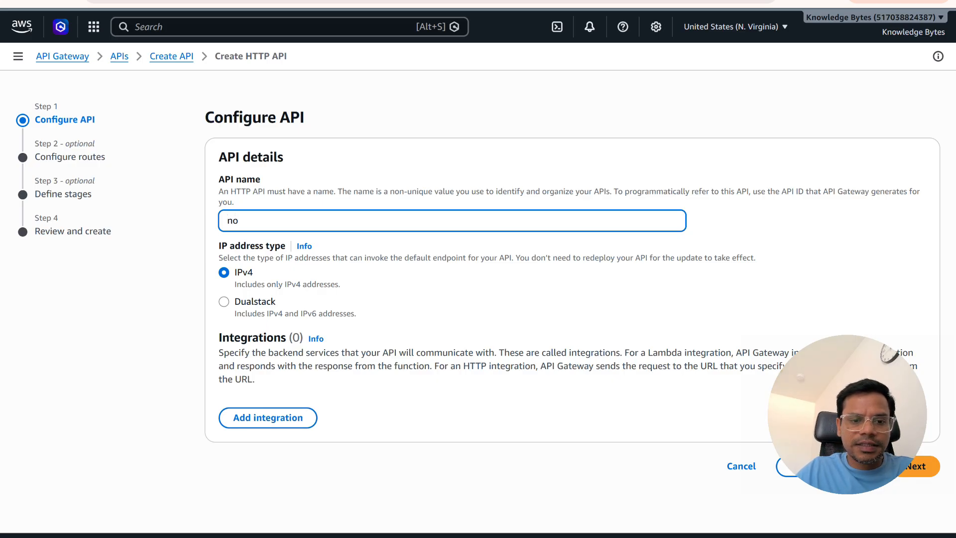
{"action": "type", "text": "w"}
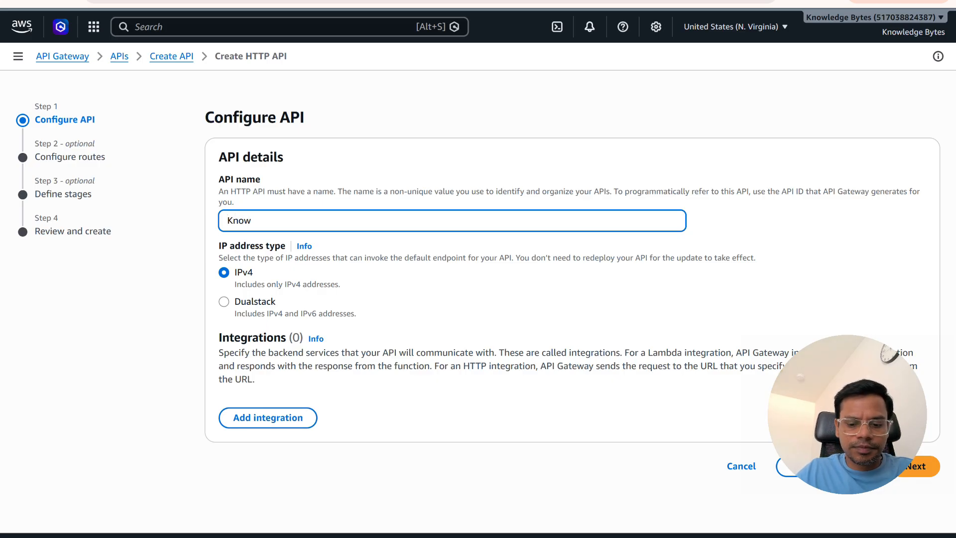
{"action": "type", "text": "ledgebyteslivede"}
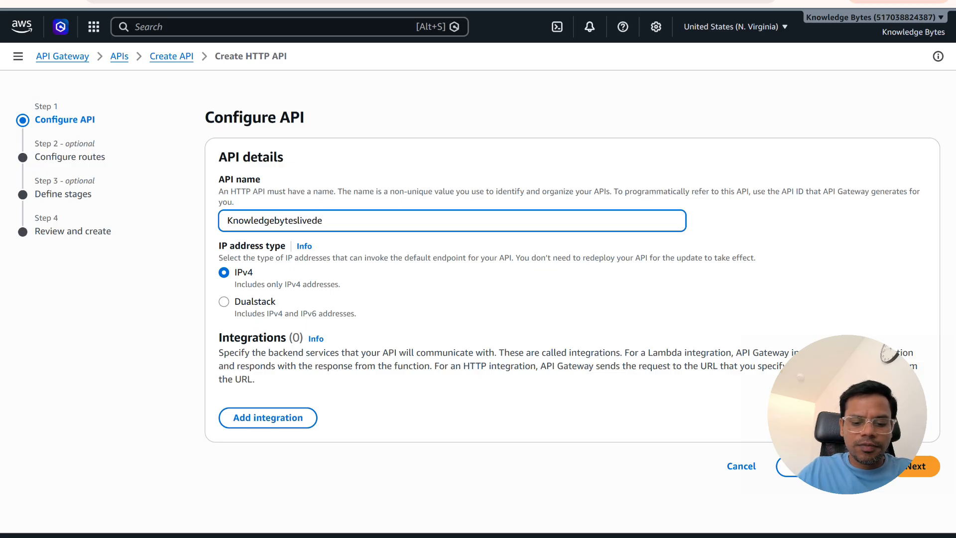
{"action": "type", "text": "mo"}
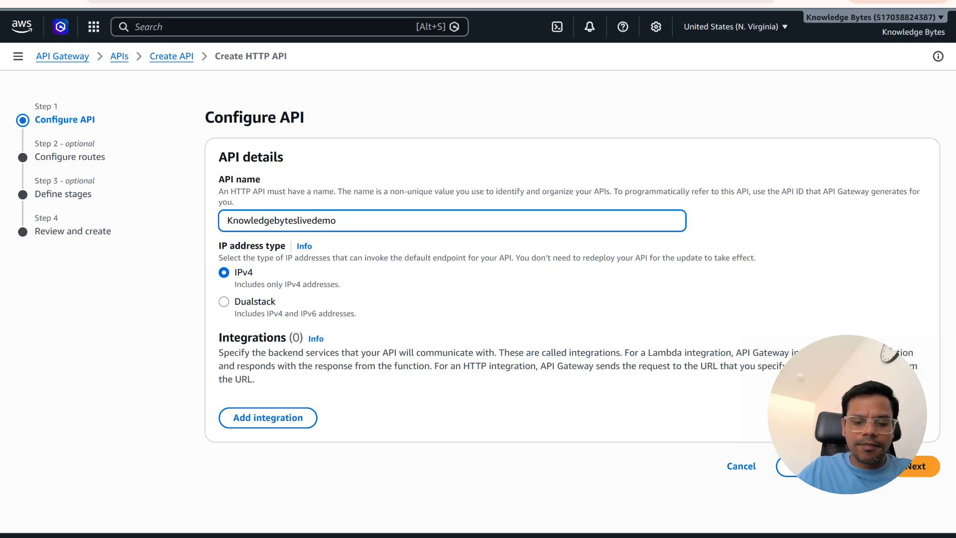
{"action": "type", "text": "api"}
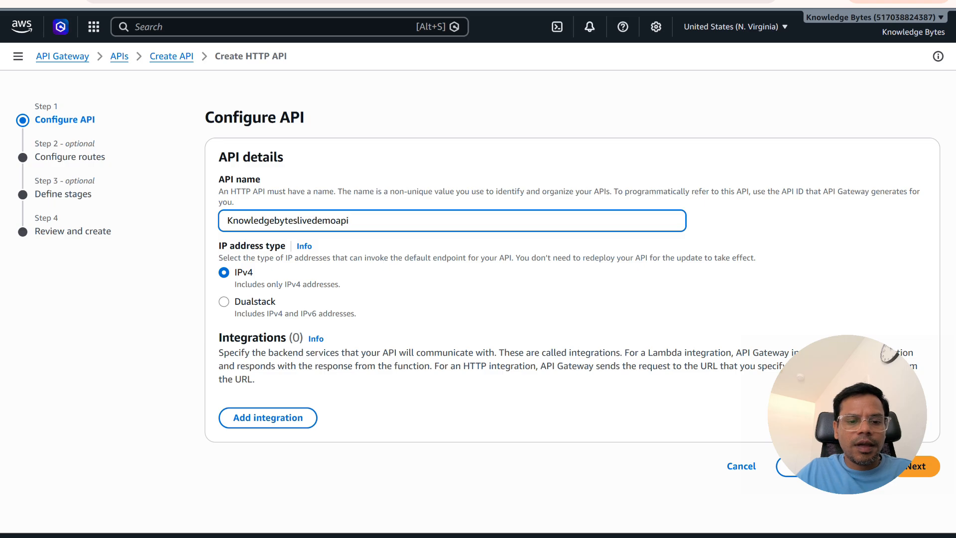
Add a Lambda integration to the API that targets the KnowledgeBytesLiveDemo-AskAI function in us-east-1.
{"action": "left_click", "coordinate": [268, 417]}
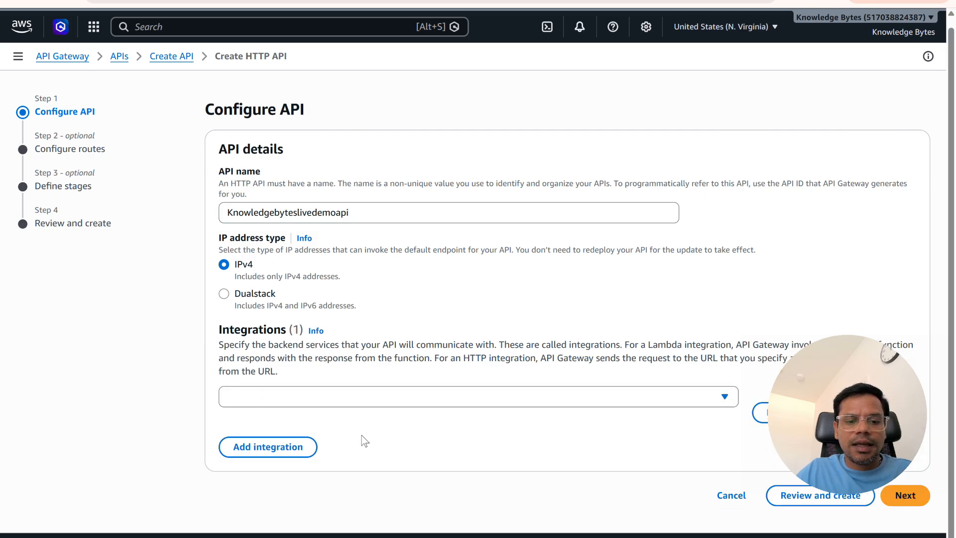
{"action": "left_click", "coordinate": [348, 397]}
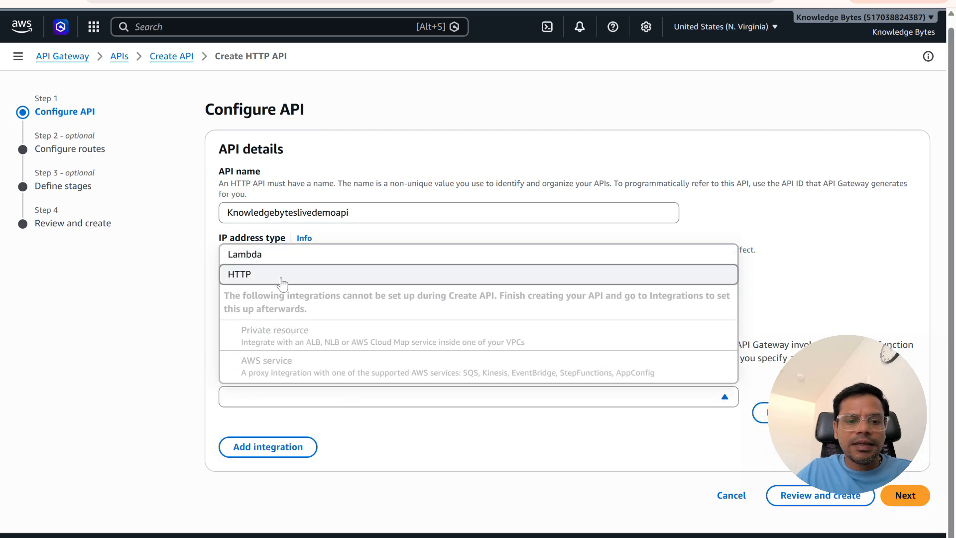
{"action": "left_click", "coordinate": [269, 254]}
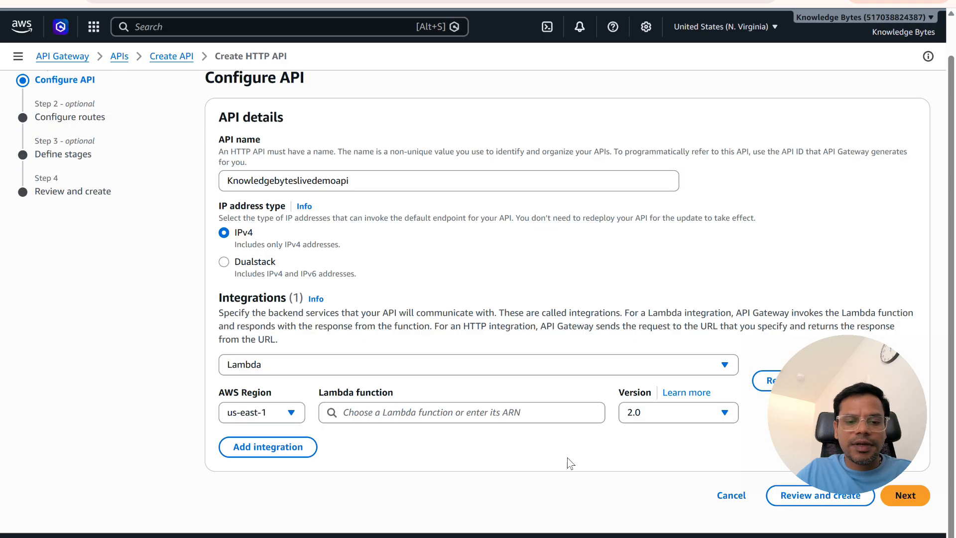
{"action": "left_click_drag", "start_coordinate": [841, 342], "coordinate": [826, 47]}
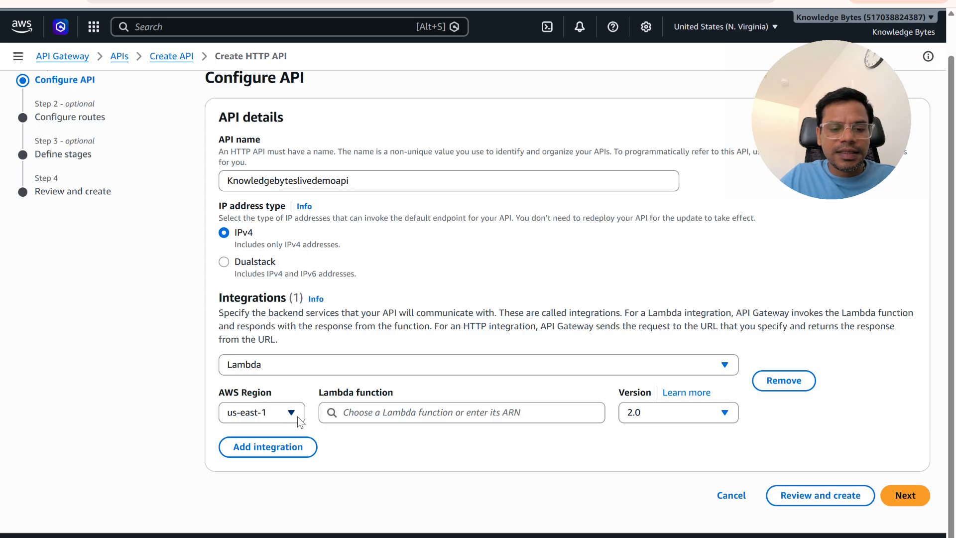
{"action": "left_click", "coordinate": [379, 412]}
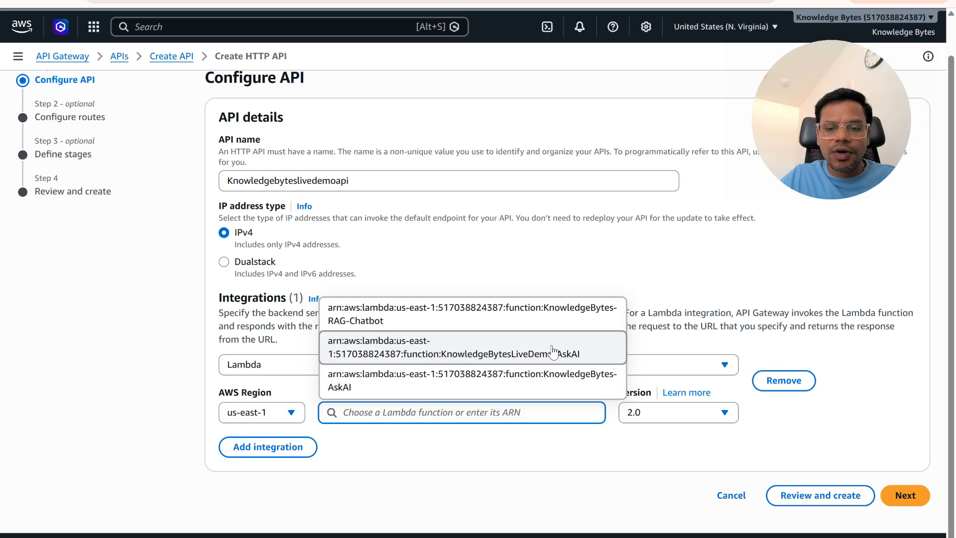
{"action": "left_click", "coordinate": [481, 352]}
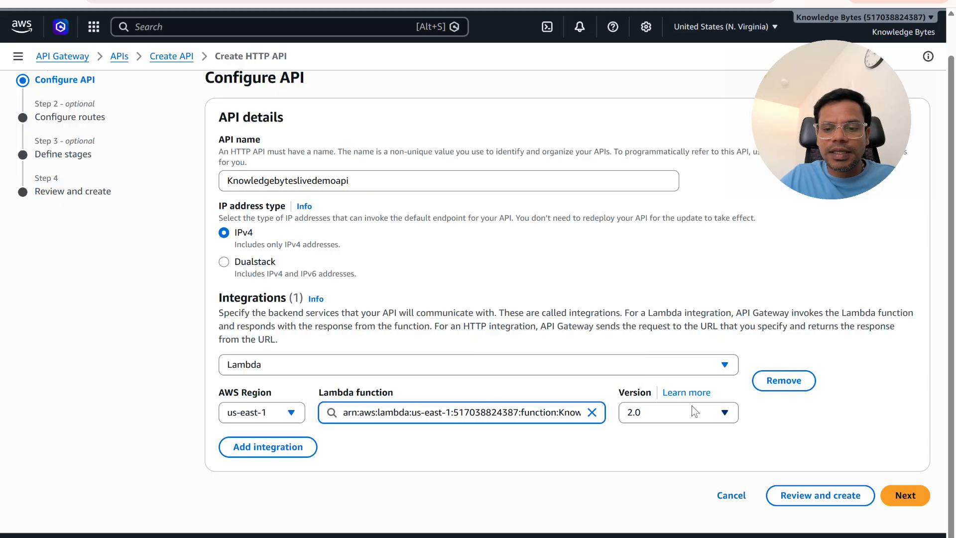
Keep the Lambda integration's version at 2.0 and proceed to the route configuration.
{"action": "left_click", "coordinate": [644, 474]}
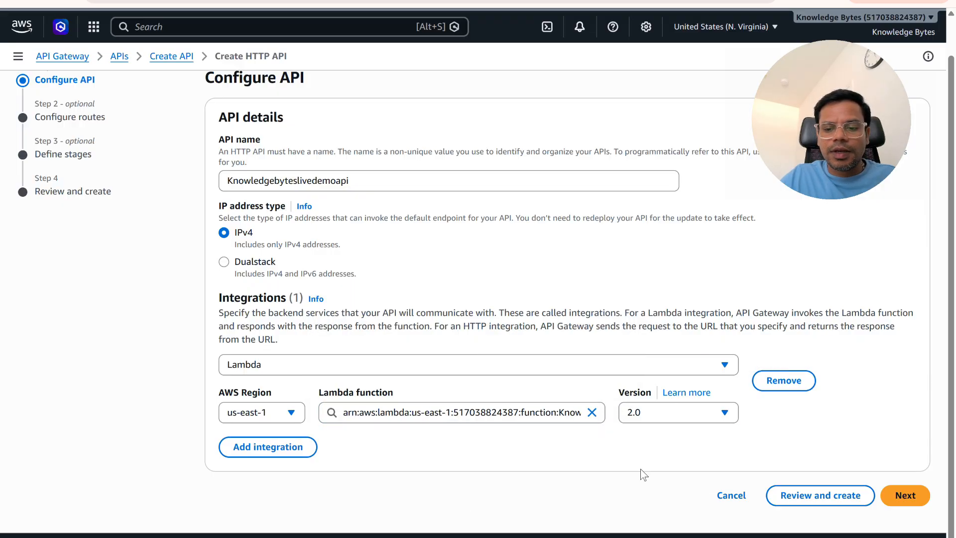
{"action": "left_click", "coordinate": [649, 414]}
{"action": "left_click", "coordinate": [804, 431]}
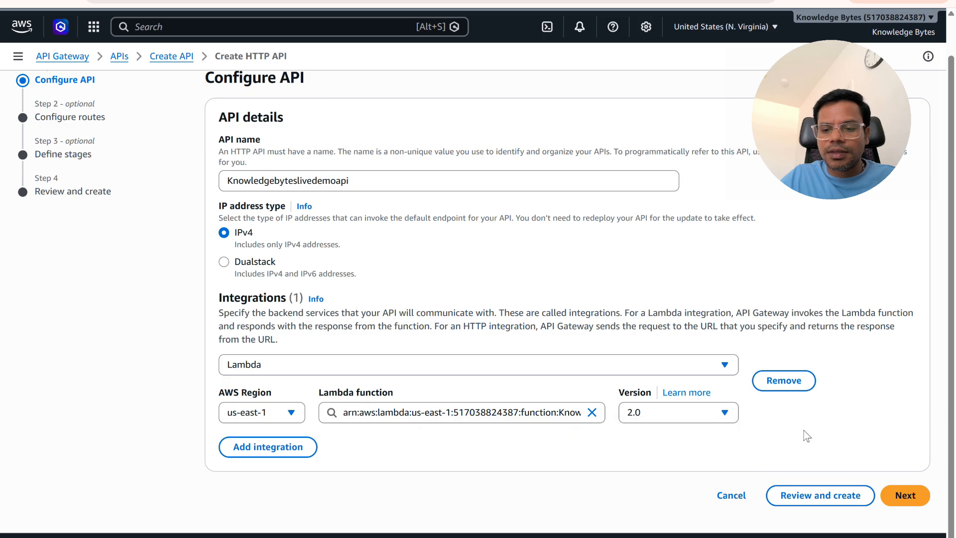
{"action": "left_click", "coordinate": [911, 500]}
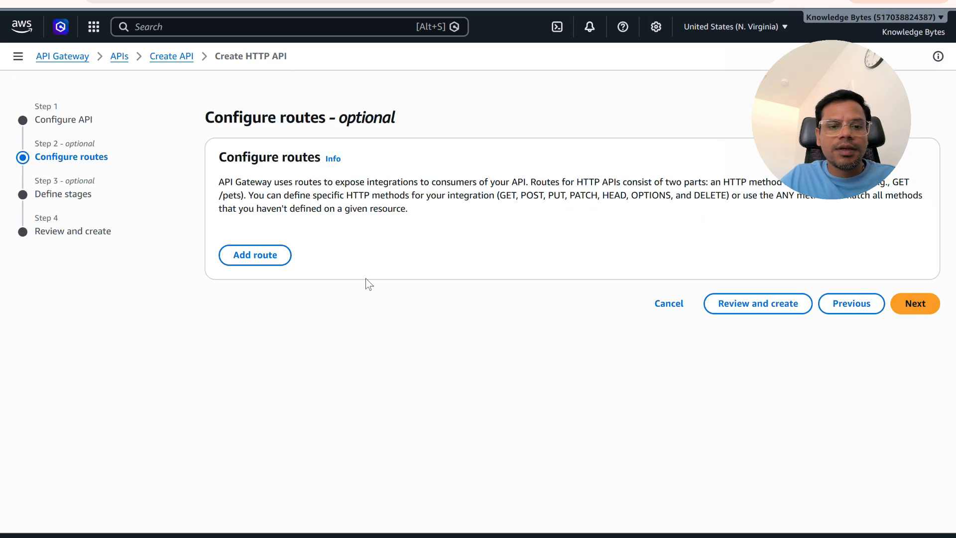
Add a POST route at /ask that targets the KnowledgeBytesLiveDemo-AskAI integration and proceed to the stage definition.
{"action": "left_click", "coordinate": [266, 256]}
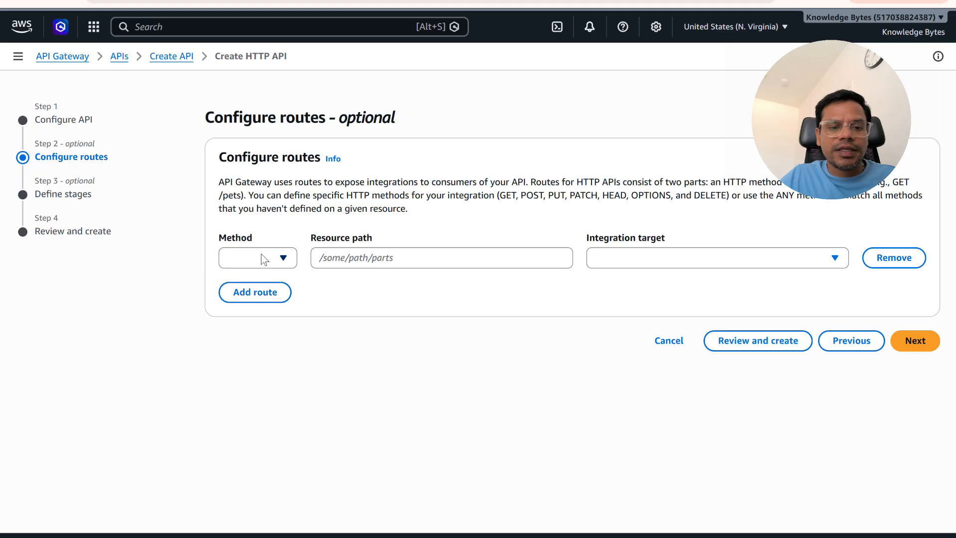
{"action": "left_click", "coordinate": [283, 259]}
{"action": "left_click", "coordinate": [257, 300]}
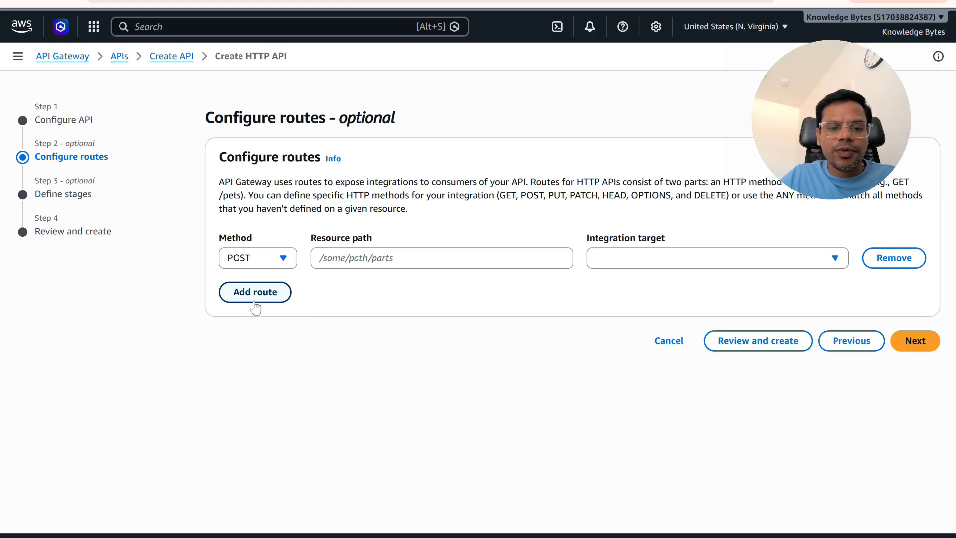
{"action": "left_click", "coordinate": [369, 258]}
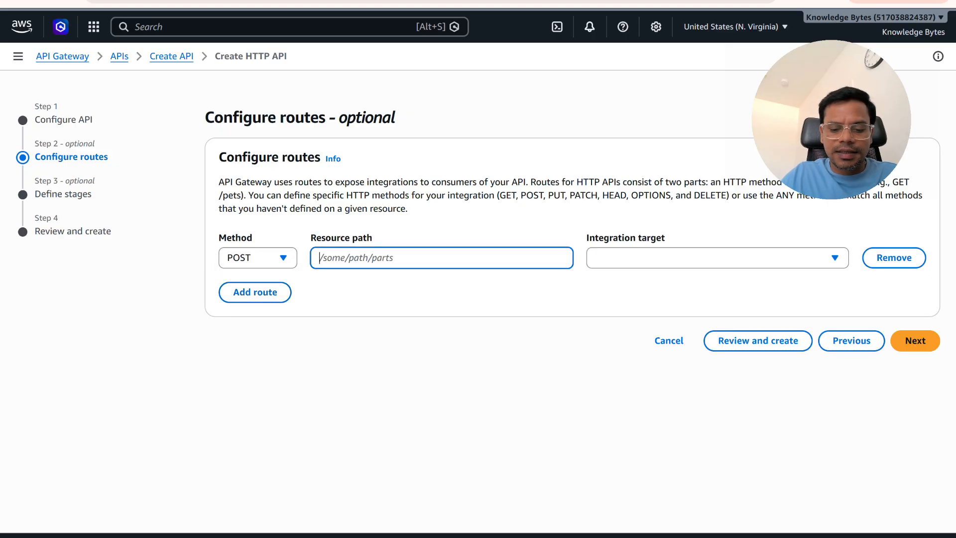
{"action": "type", "text": "ask"}
{"action": "key", "text": "BackSpace"}
{"action": "key", "text": "BackSpace"}
{"action": "key", "text": "BackSpace"}
{"action": "type", "text": "/ask"}
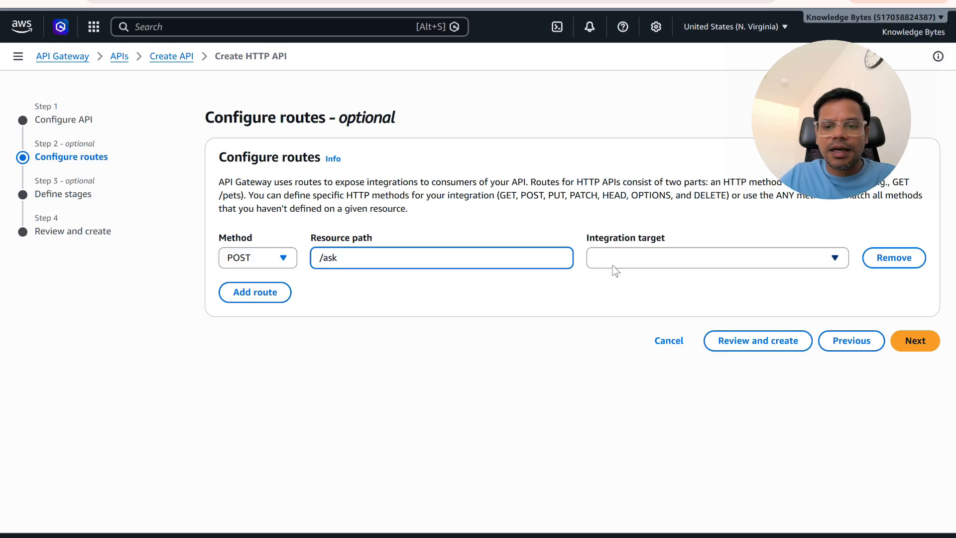
{"action": "left_click", "coordinate": [647, 263]}
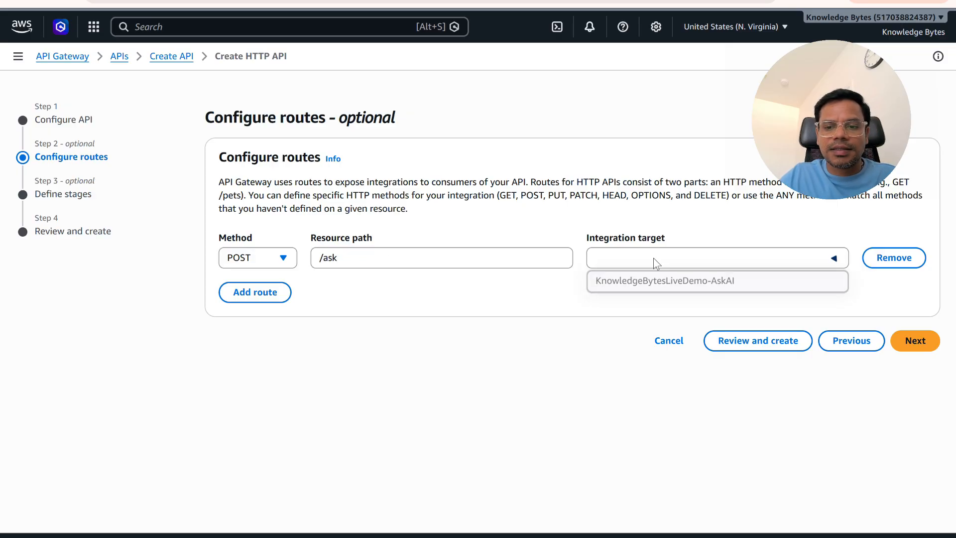
{"action": "left_click", "coordinate": [653, 282]}
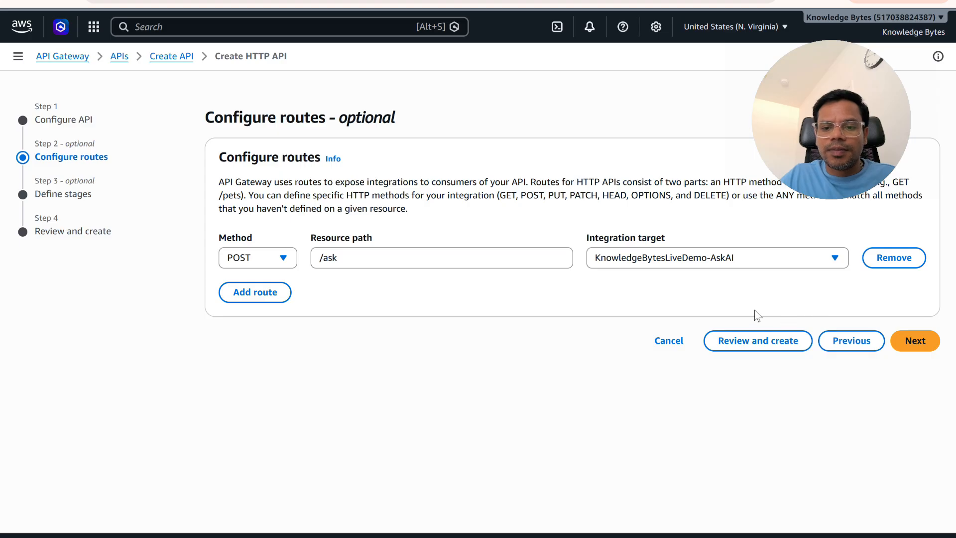
{"action": "left_click", "coordinate": [913, 344]}
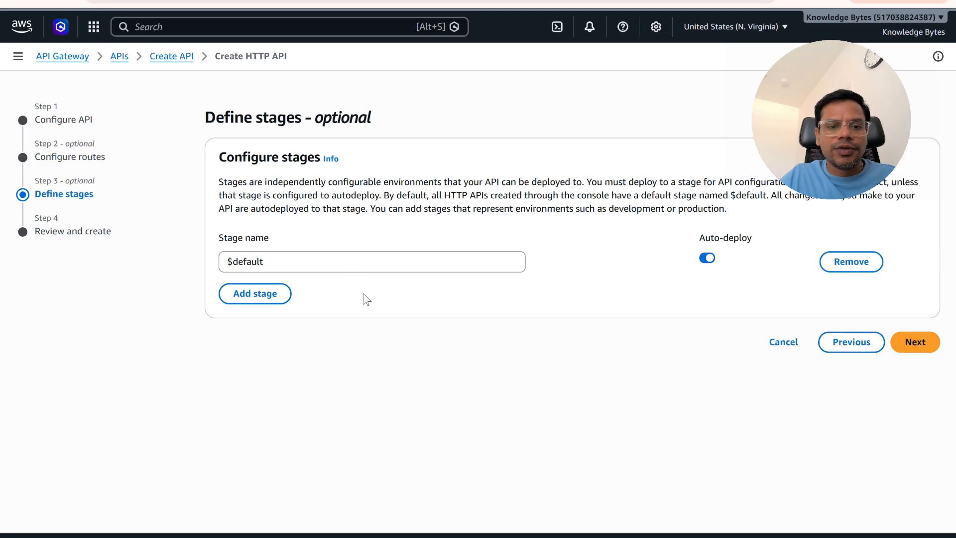
Keep the auto-deployed $default stage, review the configuration and create the HTTP API.
{"action": "left_click", "coordinate": [919, 342]}
{"action": "scroll", "coordinate": [659, 310], "scroll_direction": "down", "scroll_amount": 1}
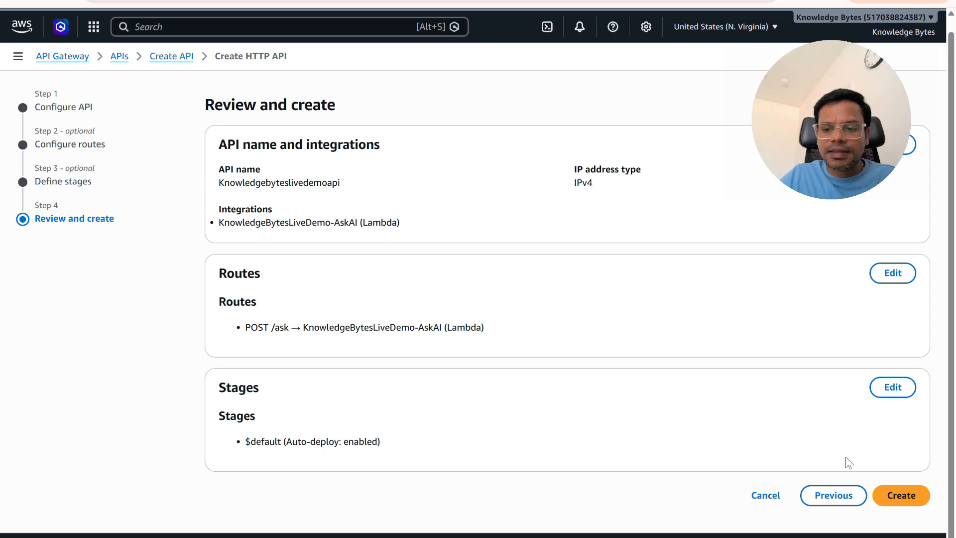
{"action": "left_click", "coordinate": [909, 498]}
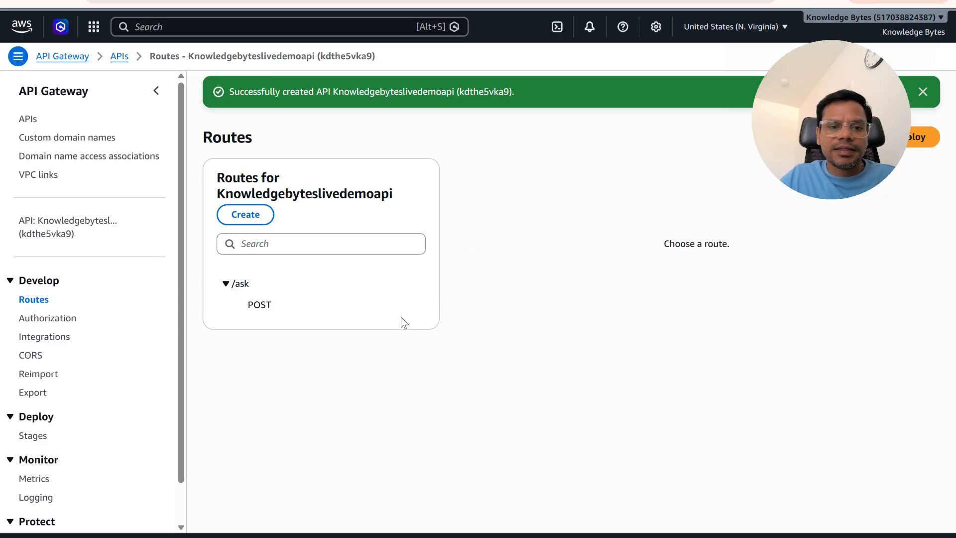
{"action": "left_click", "coordinate": [911, 138]}
{"action": "left_click", "coordinate": [426, 280]}
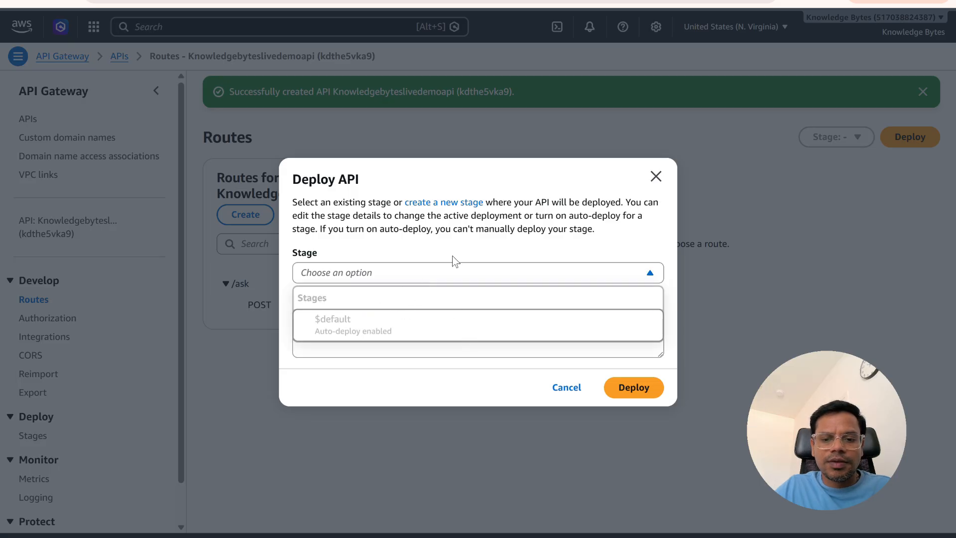
{"action": "left_click", "coordinate": [482, 250]}
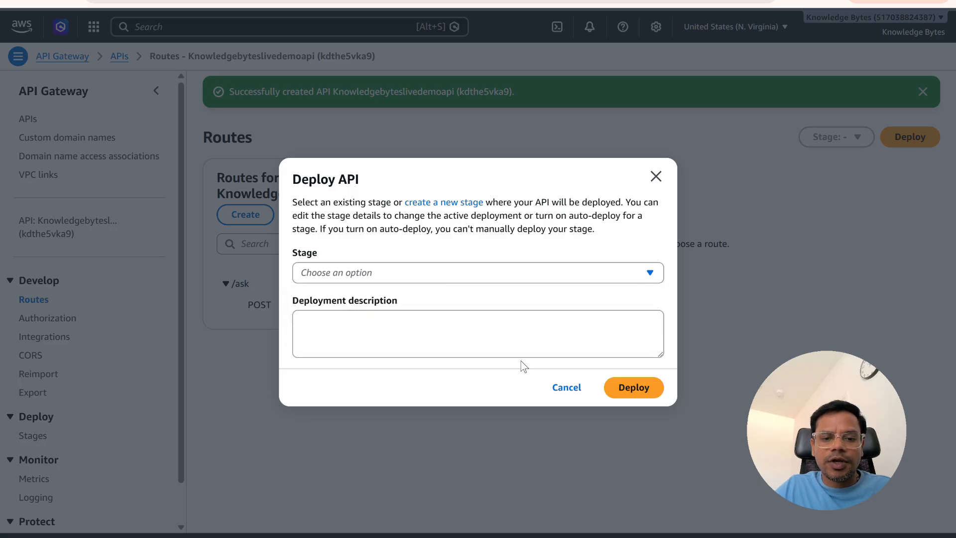
{"action": "left_click", "coordinate": [567, 387]}
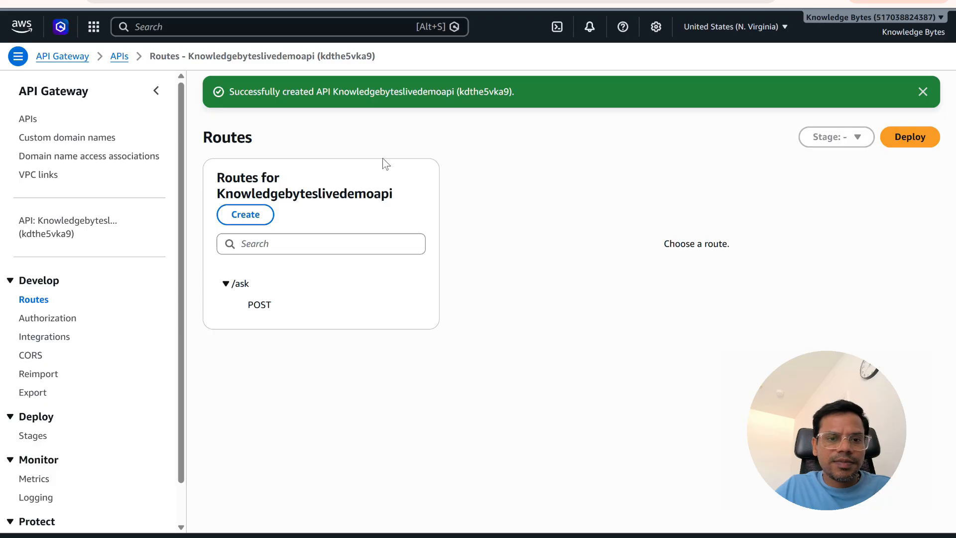
{"action": "left_click", "coordinate": [30, 358]}
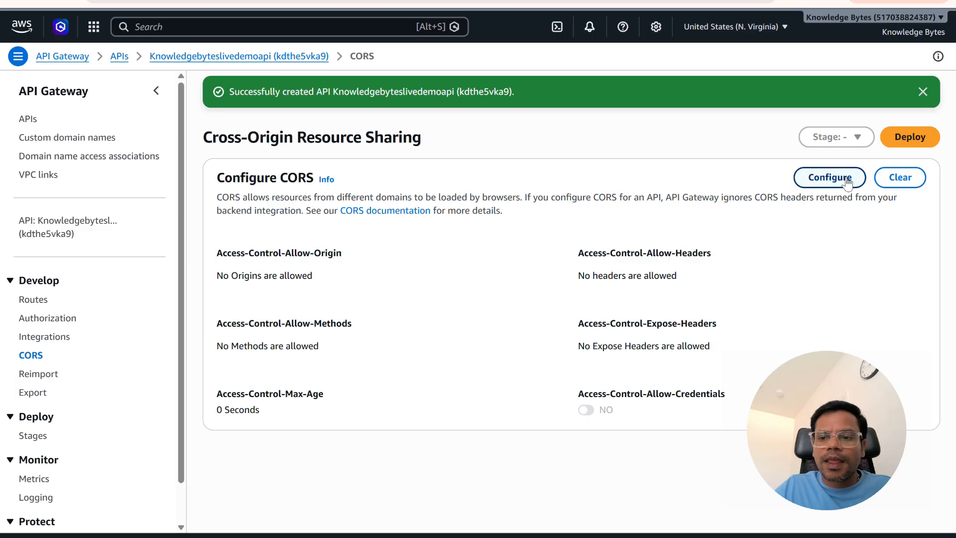
{"action": "left_click", "coordinate": [830, 179]}
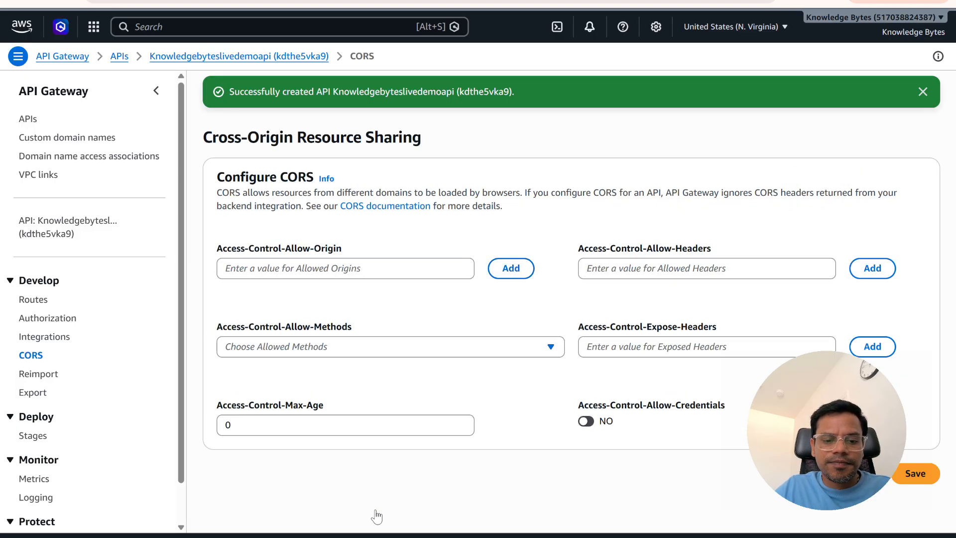
{"action": "left_click", "coordinate": [345, 268]}
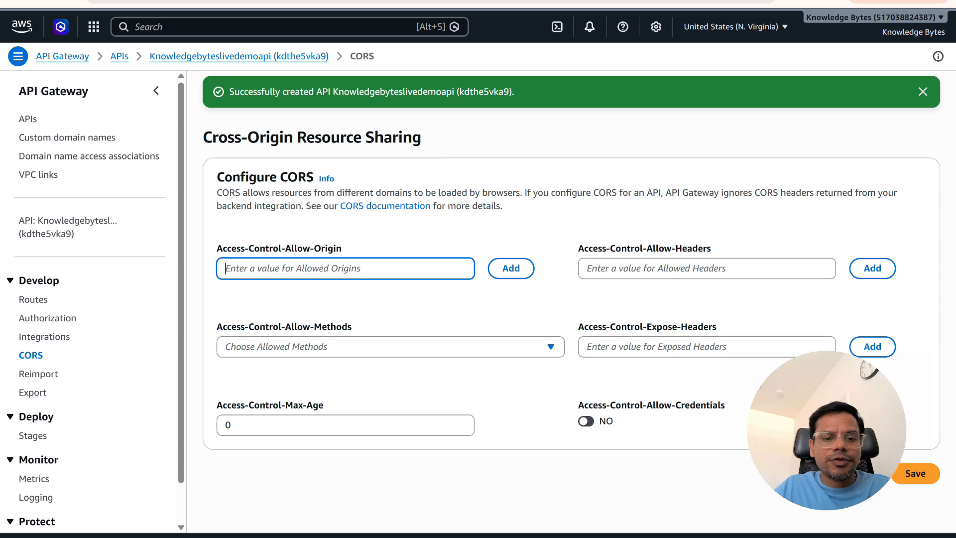
{"action": "type", "text": "https://knowledgebytes.info"}
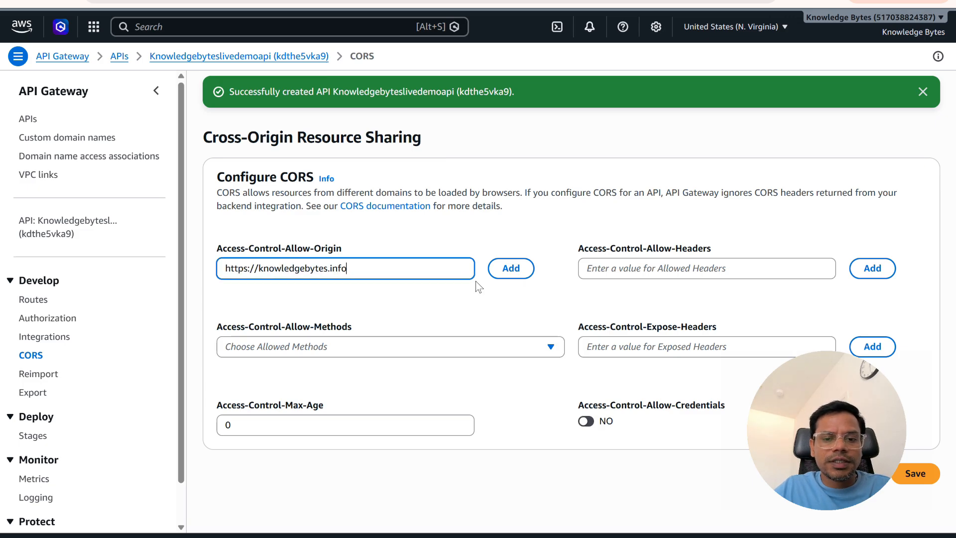
{"action": "left_click", "coordinate": [511, 269]}
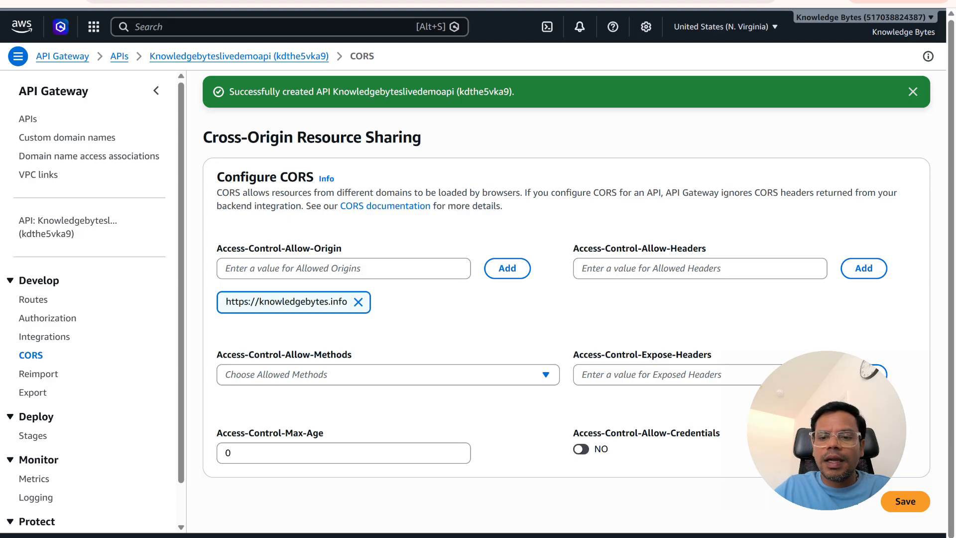
Allow the POST and OPTIONS methods in the CORS configuration.
{"action": "left_click", "coordinate": [699, 269]}
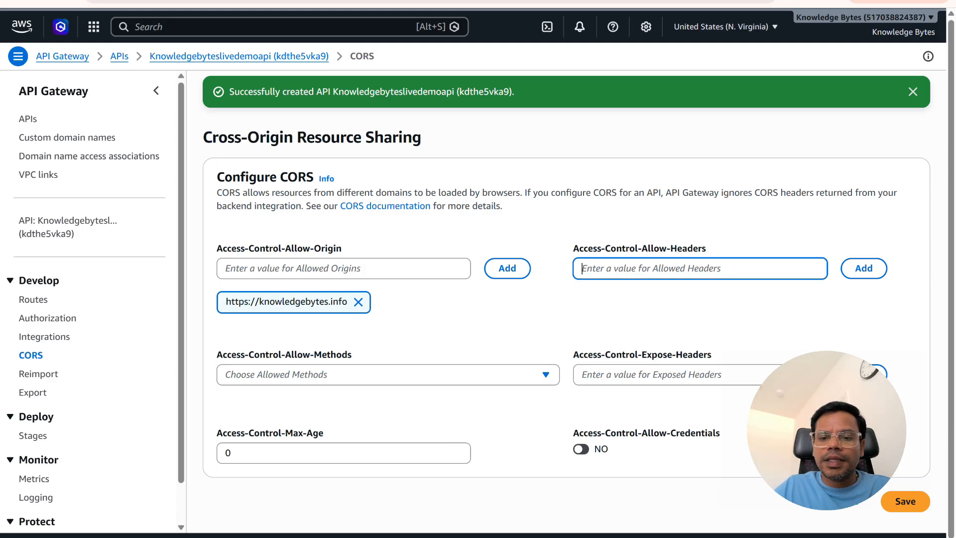
{"action": "left_click", "coordinate": [362, 384]}
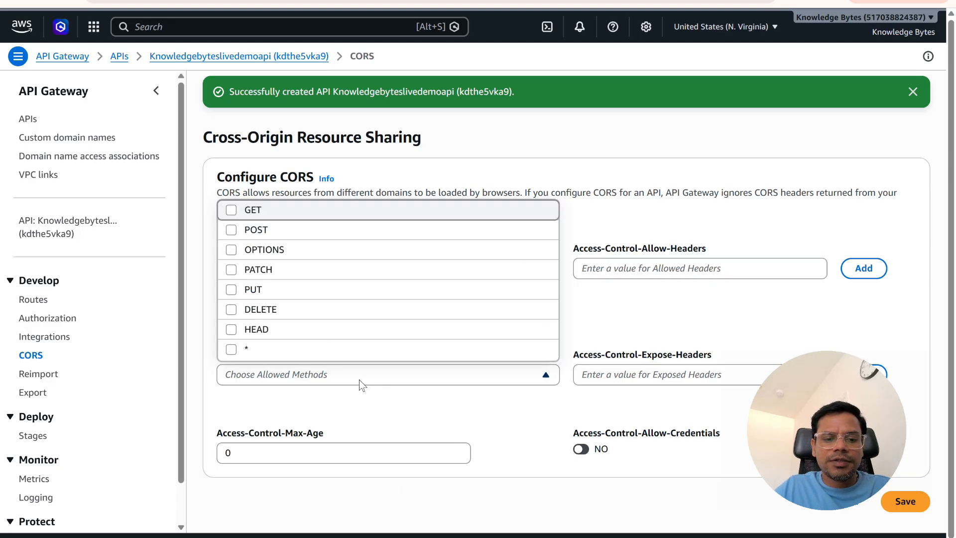
{"action": "left_click", "coordinate": [232, 230]}
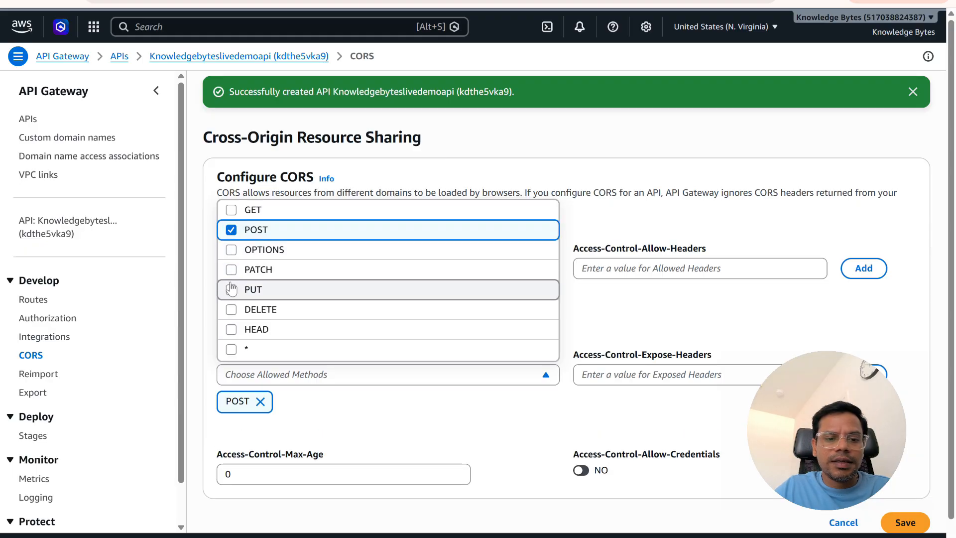
{"action": "left_click", "coordinate": [231, 249]}
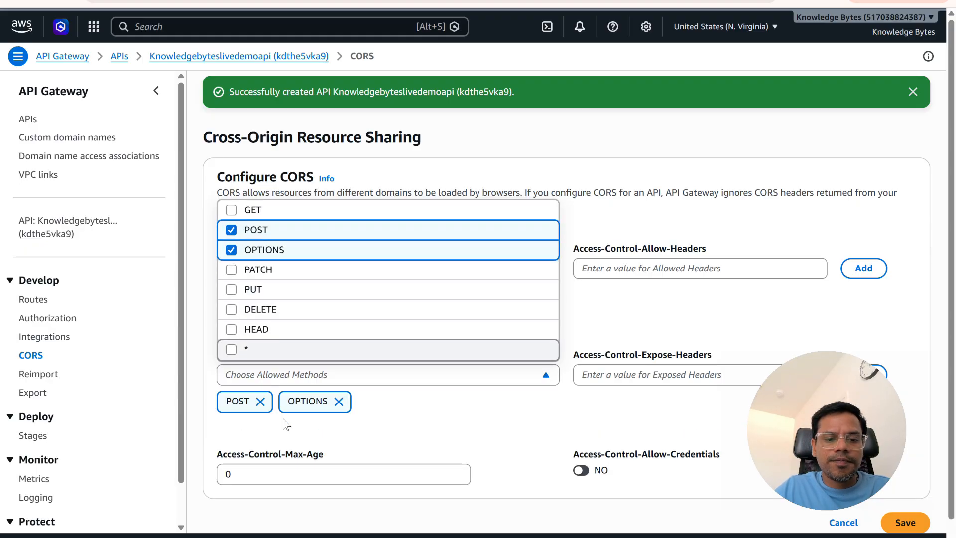
{"action": "left_click", "coordinate": [382, 408]}
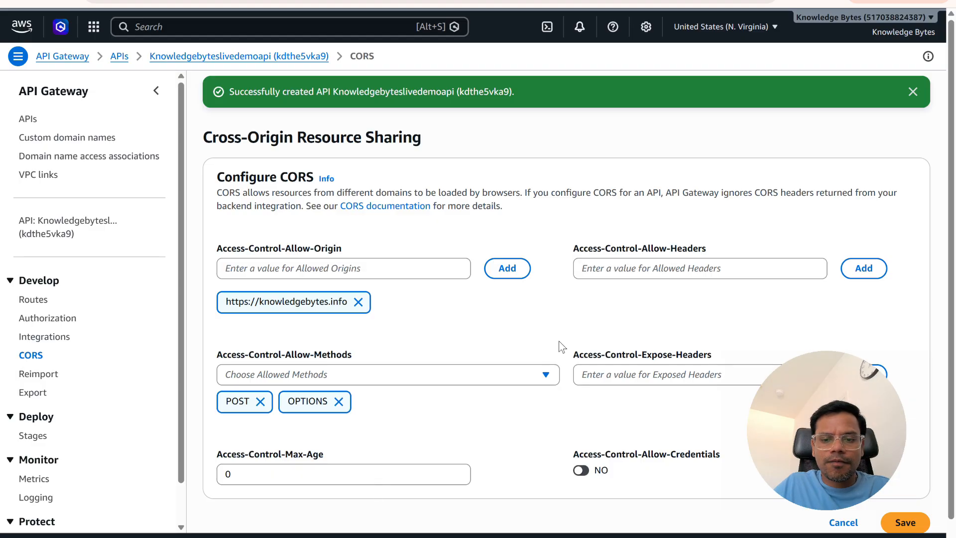
Add content-type and x-api-key as allowed headers and save the CORS configuration.
{"action": "left_click", "coordinate": [700, 269]}
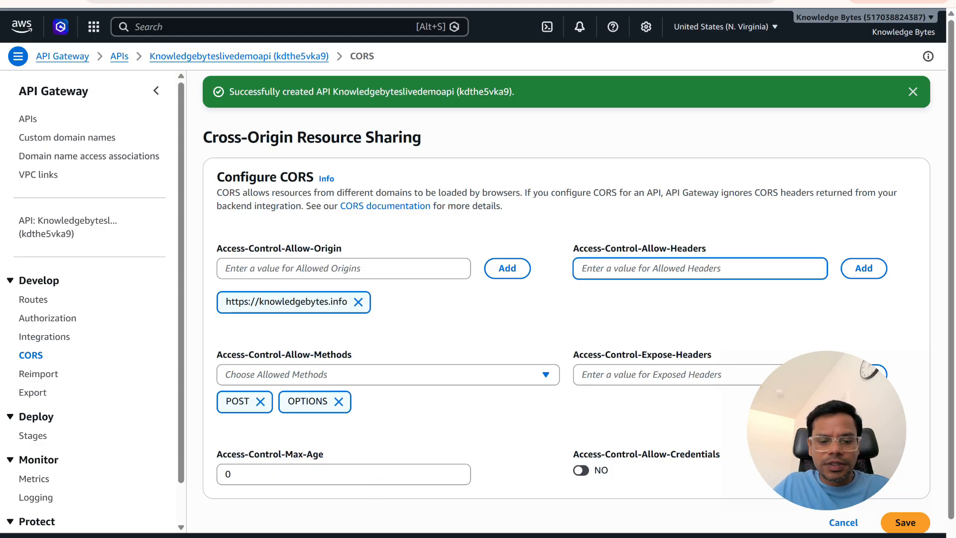
{"action": "type", "text": "content-type"}
{"action": "left_click", "coordinate": [863, 268]}
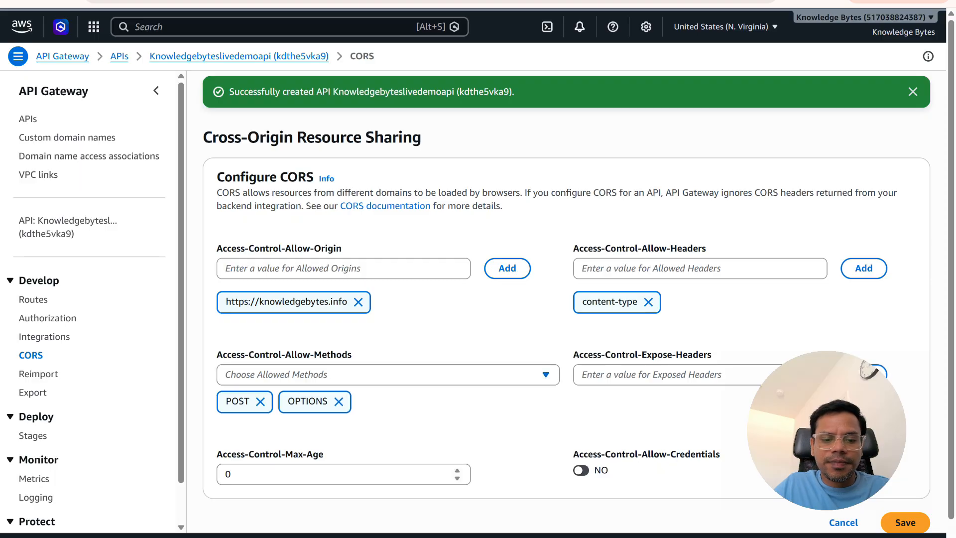
{"action": "scroll", "coordinate": [610, 390], "scroll_direction": "down", "scroll_amount": 1}
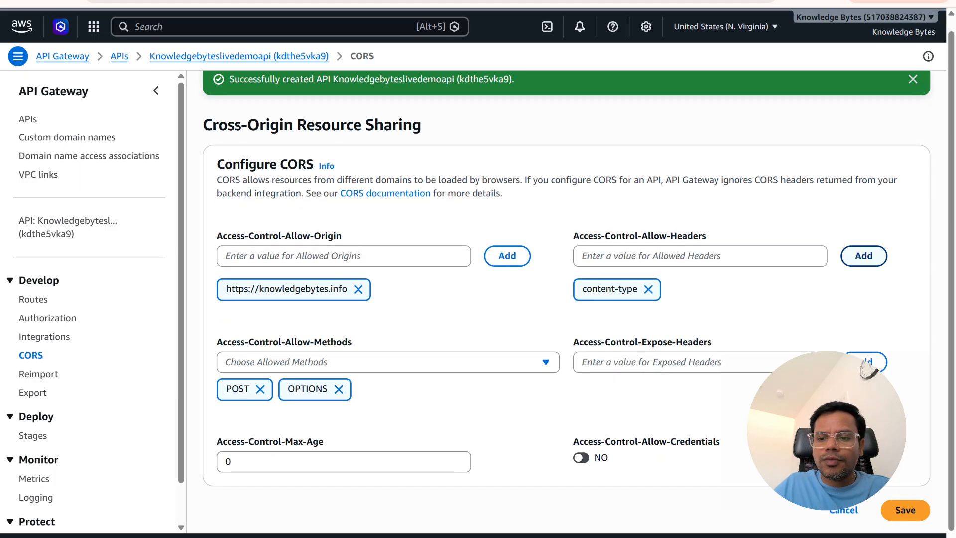
{"action": "left_click", "coordinate": [797, 255]}
{"action": "type", "text": "x-api-key"}
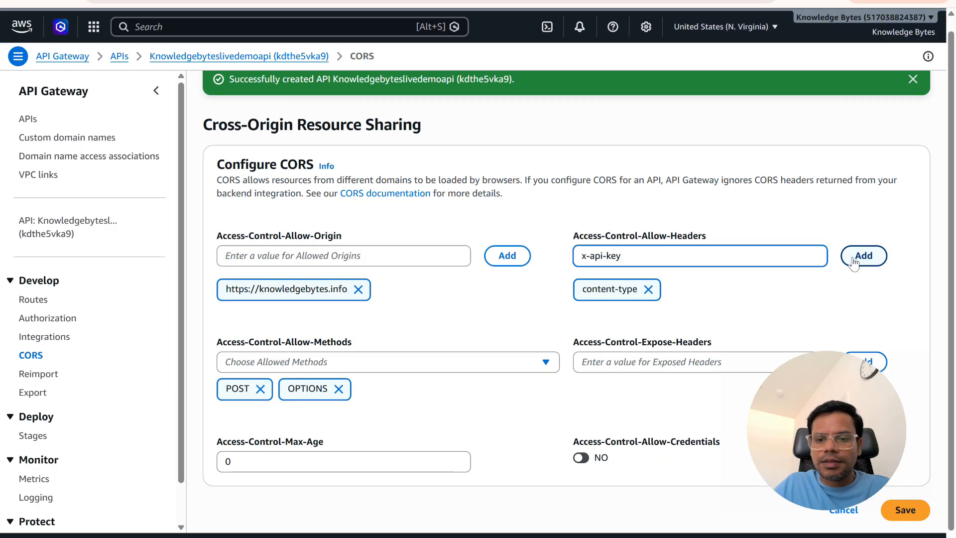
{"action": "left_click", "coordinate": [855, 260]}
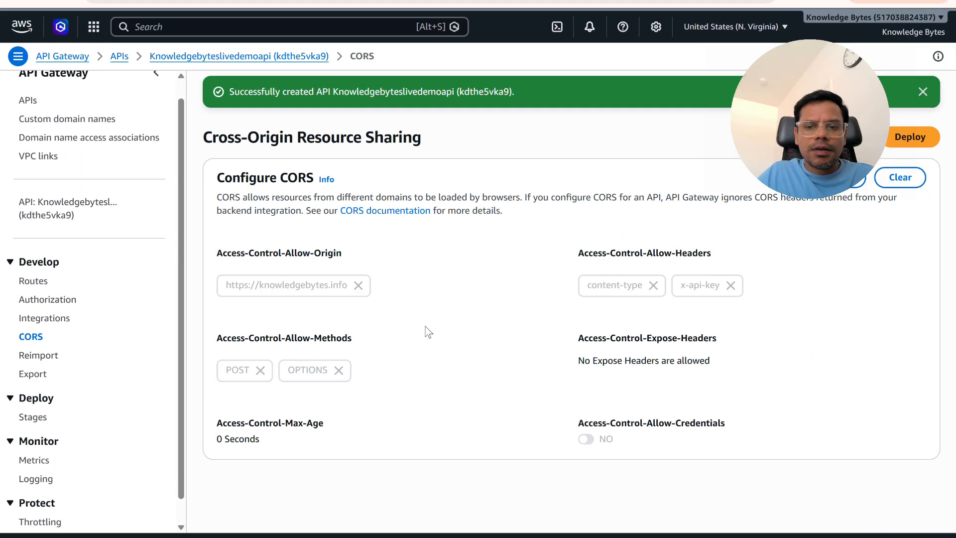
View the route details of the API's POST /ask route, including its authorization and integration.
{"action": "left_click", "coordinate": [33, 283]}
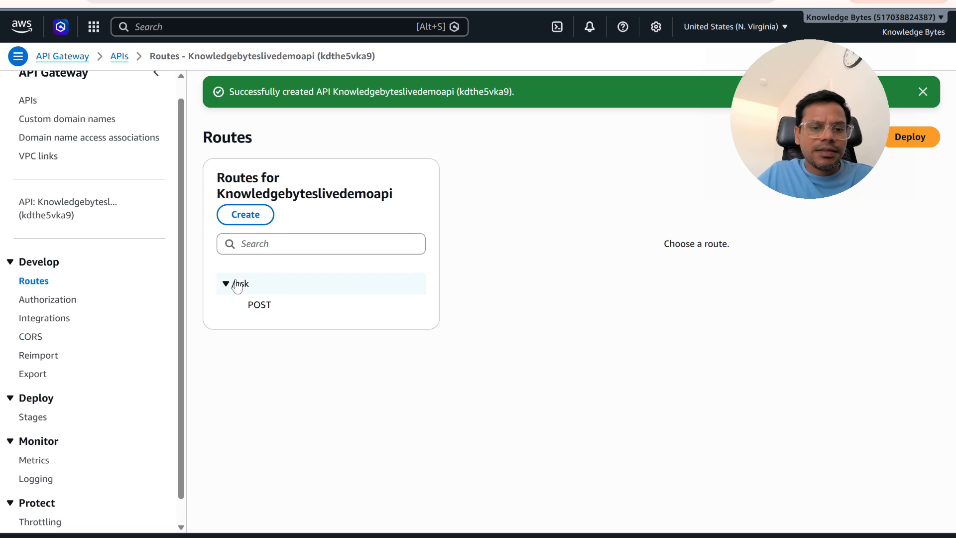
{"action": "left_click", "coordinate": [261, 304]}
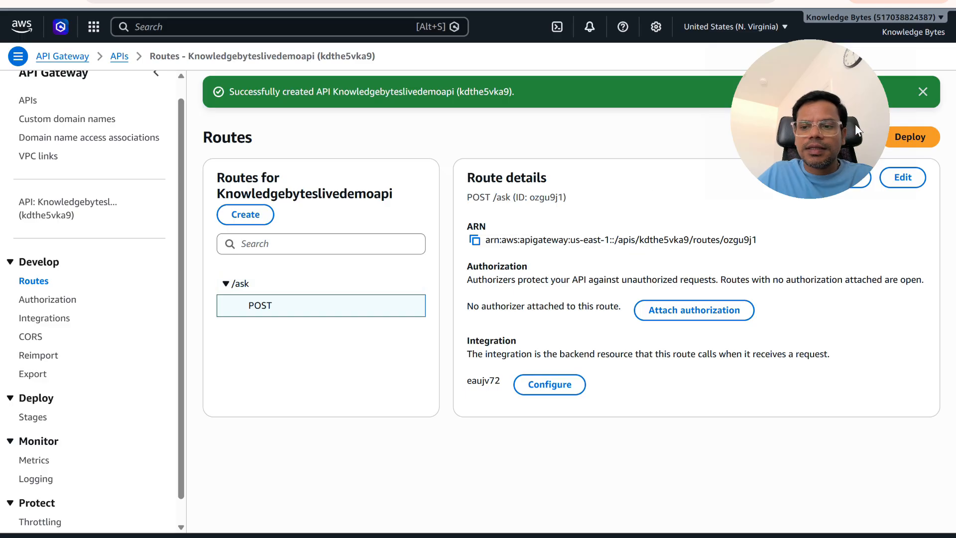
{"action": "left_click_drag", "start_coordinate": [811, 51], "coordinate": [628, 61]}
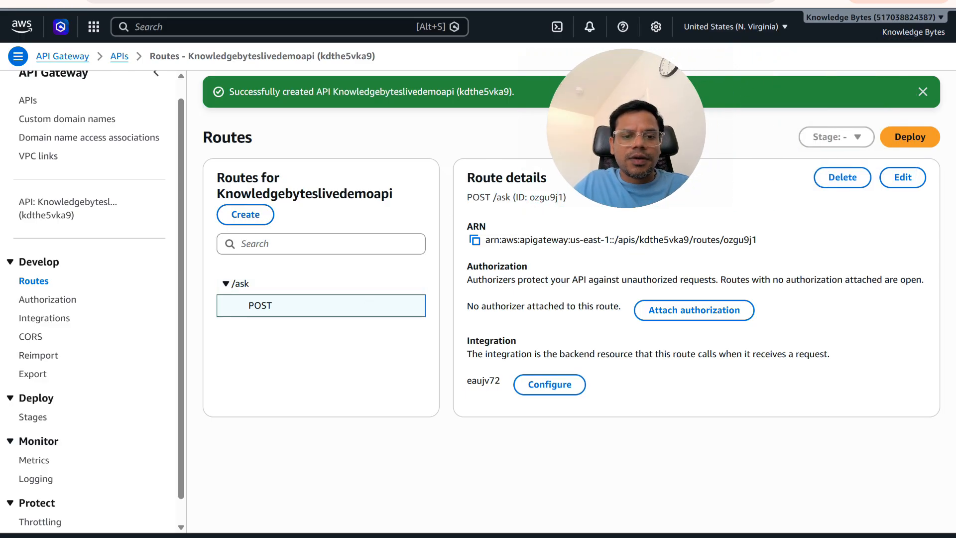
Go to the API's stages and select the invoke URL of the $default stage.
{"action": "scroll", "coordinate": [380, 508], "scroll_direction": "down", "scroll_amount": 1}
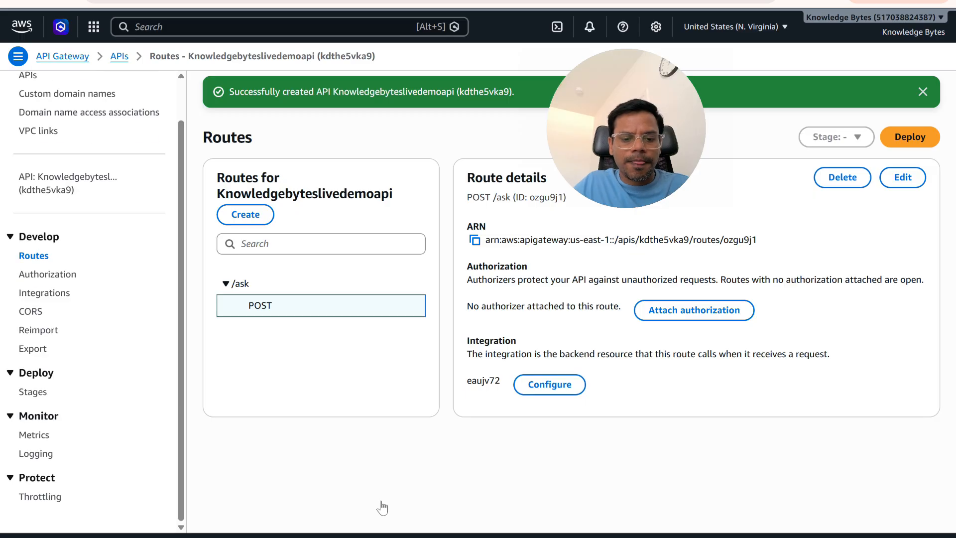
{"action": "left_click", "coordinate": [33, 393]}
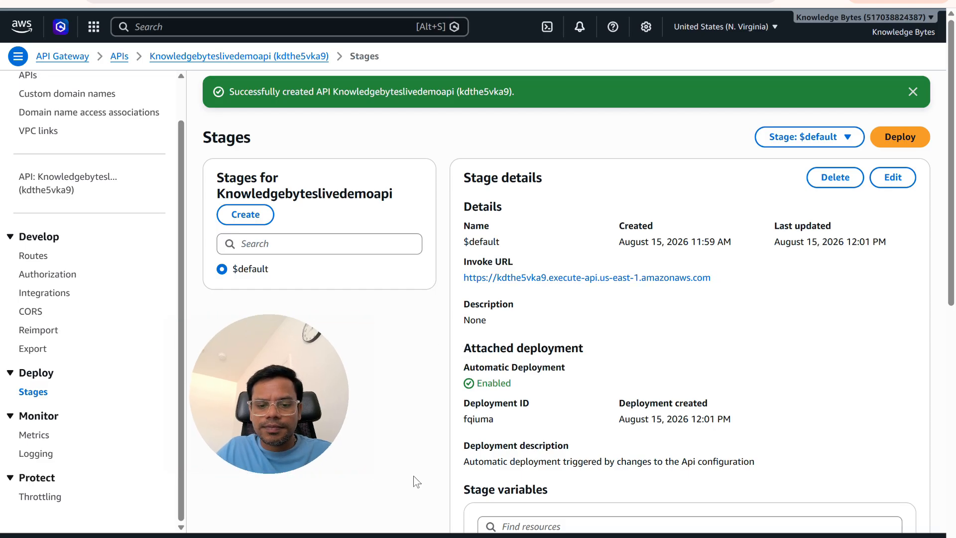
{"action": "scroll", "coordinate": [378, 509], "scroll_direction": "down", "scroll_amount": 1}
{"action": "triple_click", "coordinate": [588, 225]}
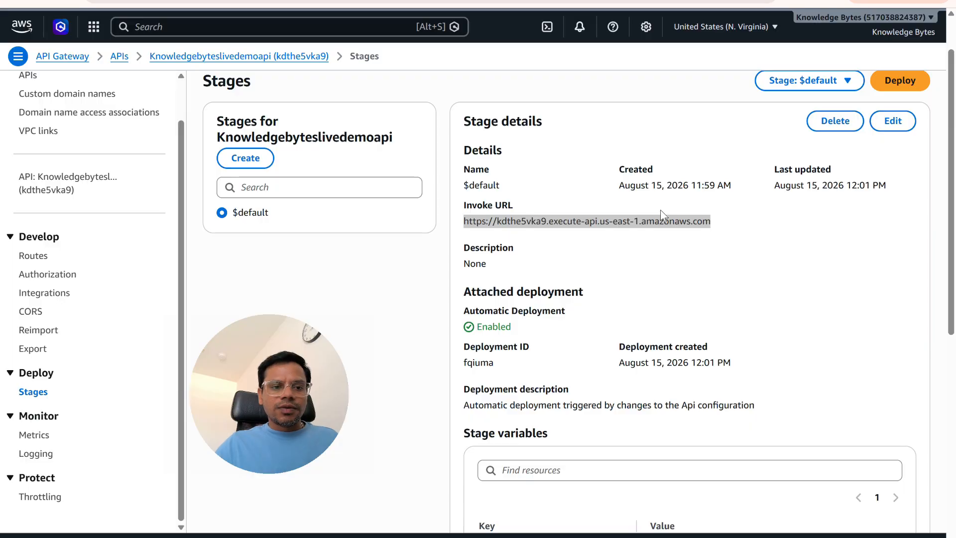
{"action": "scroll", "coordinate": [506, 90], "scroll_direction": "up", "scroll_amount": 1}
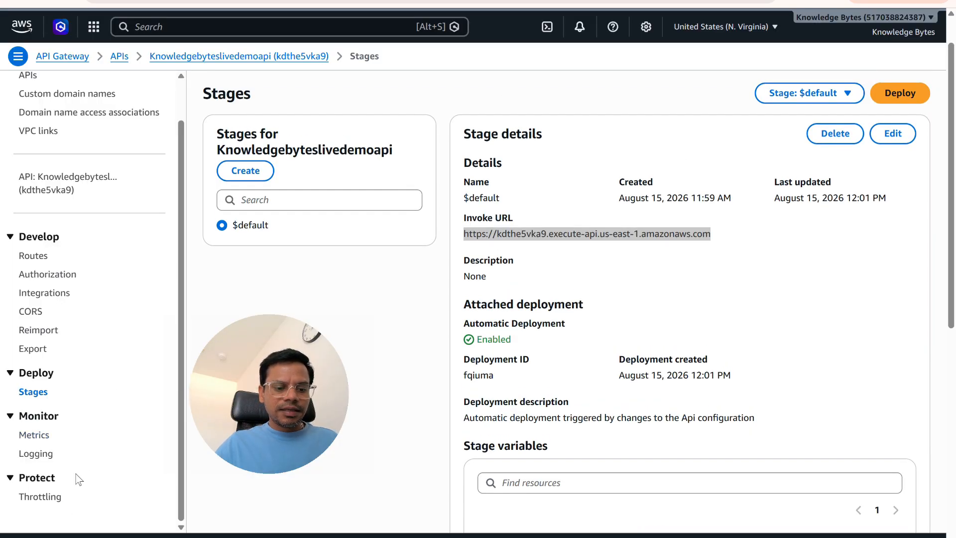
{"action": "left_click", "coordinate": [38, 536]}
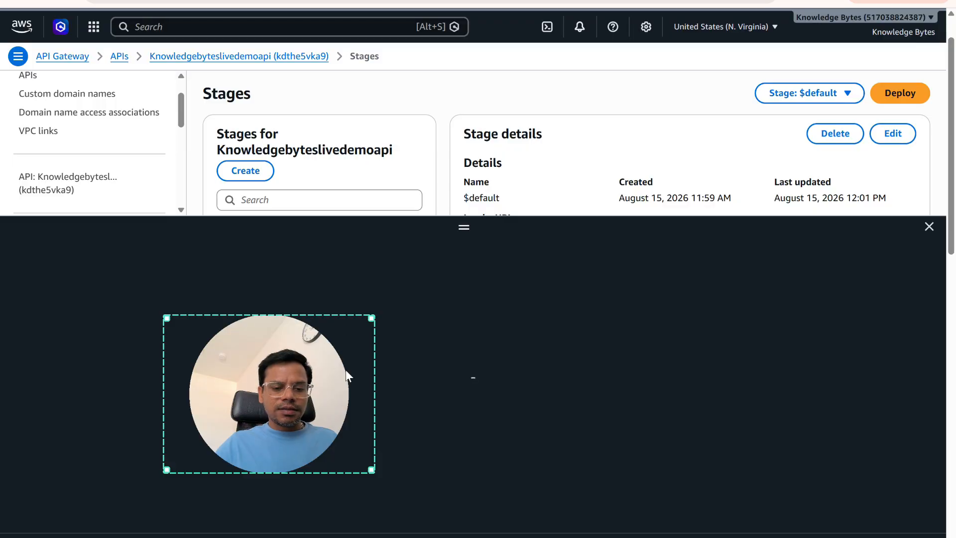
{"action": "left_click_drag", "start_coordinate": [259, 327], "coordinate": [834, 294]}
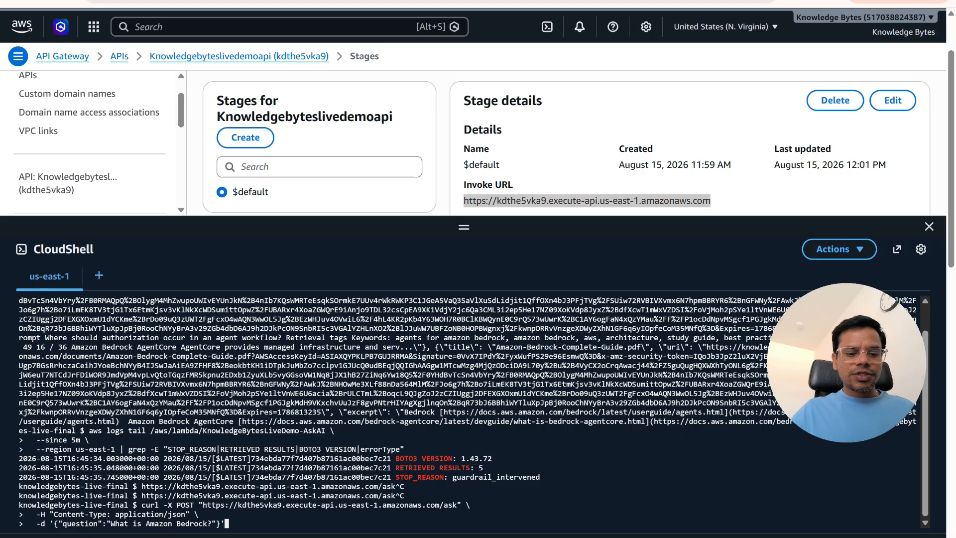
{"action": "key", "text": "Return"}
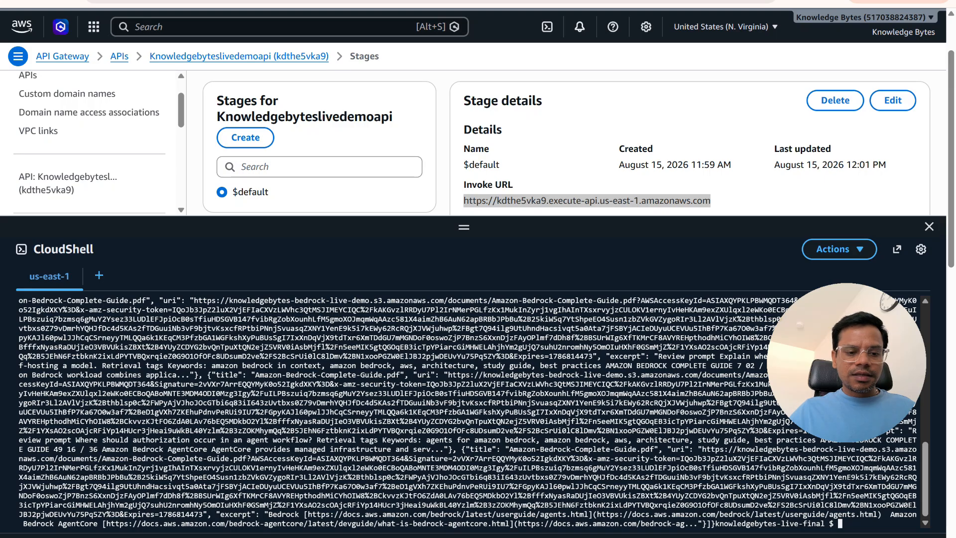
Review the API's JSON response in the terminal, including the answer field and its citations.
{"action": "scroll", "coordinate": [468, 410], "scroll_direction": "up", "scroll_amount": 6}
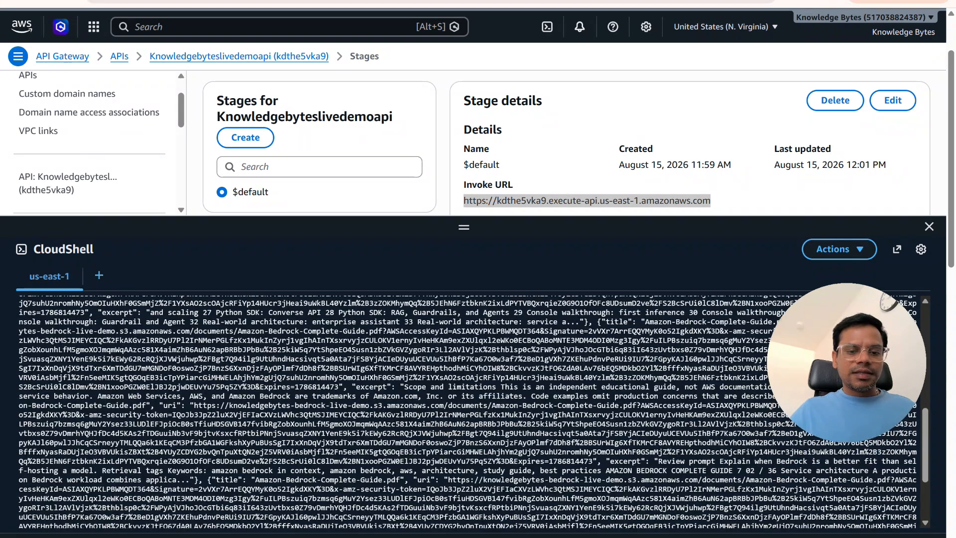
{"action": "scroll", "coordinate": [468, 411], "scroll_direction": "up", "scroll_amount": 5}
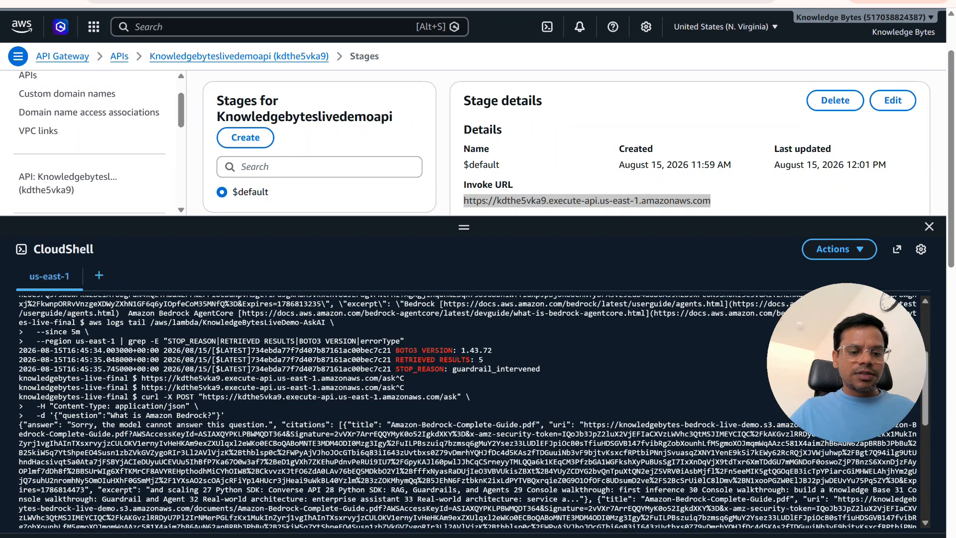
{"action": "scroll", "coordinate": [468, 411], "scroll_direction": "down", "scroll_amount": 1}
{"action": "scroll", "coordinate": [468, 411], "scroll_direction": "down", "scroll_amount": 5}
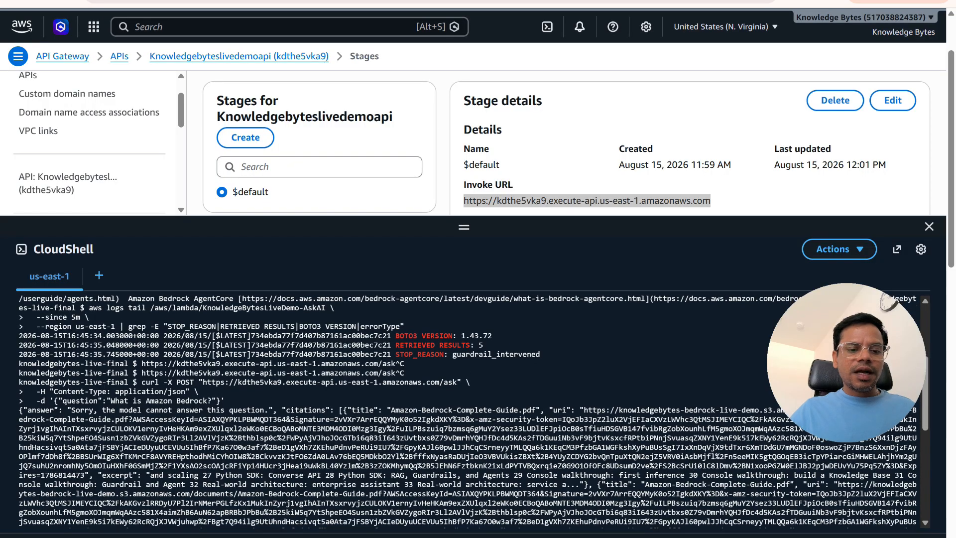
{"action": "scroll", "coordinate": [468, 411], "scroll_direction": "down", "scroll_amount": 5}
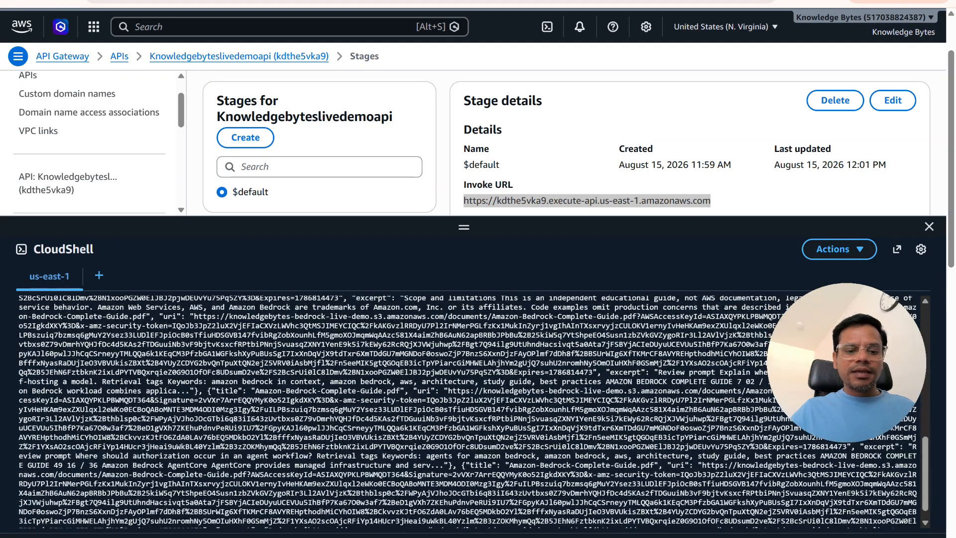
{"action": "scroll", "coordinate": [690, 144], "scroll_direction": "down", "scroll_amount": 5}
{"action": "scroll", "coordinate": [690, 144], "scroll_direction": "down", "scroll_amount": 1}
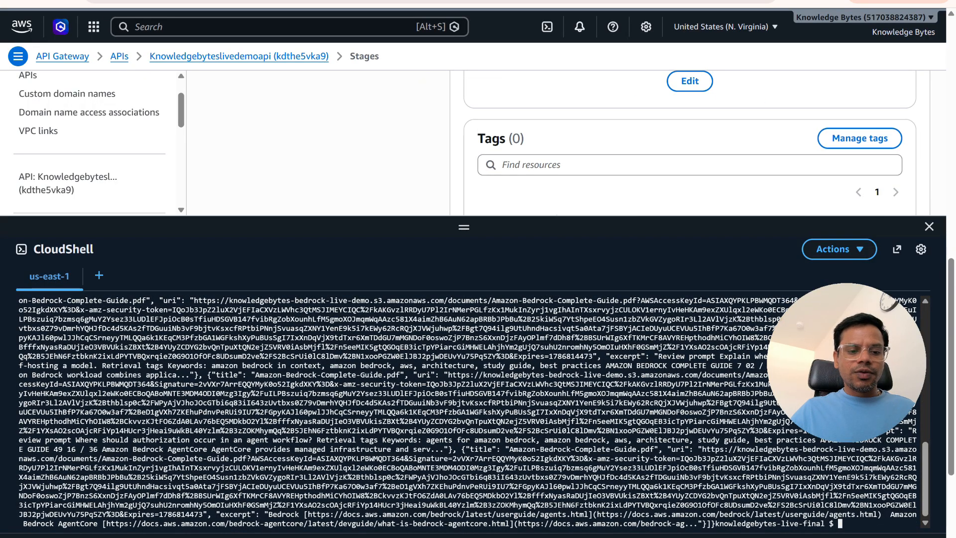
{"action": "scroll", "coordinate": [468, 411], "scroll_direction": "up", "scroll_amount": 3}
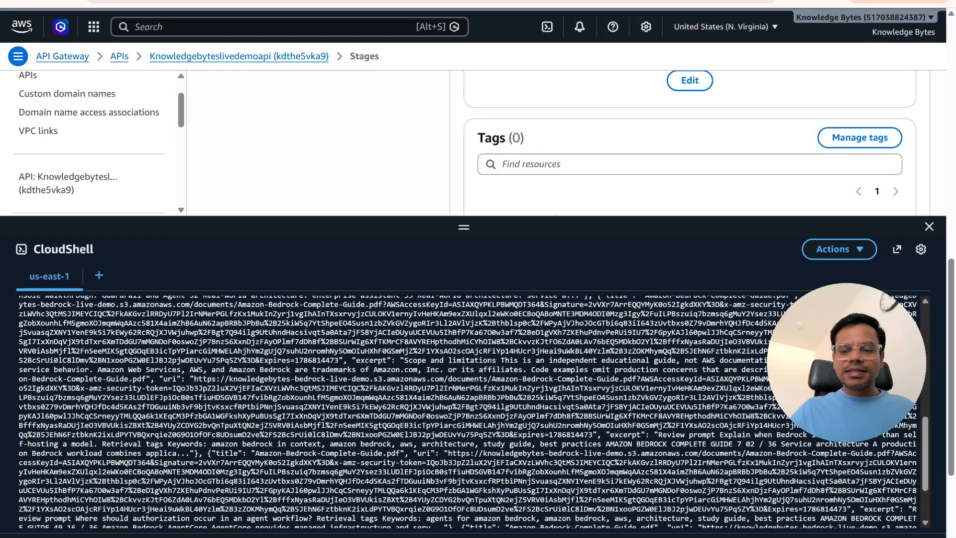
{"action": "scroll", "coordinate": [468, 411], "scroll_direction": "down", "scroll_amount": 1}
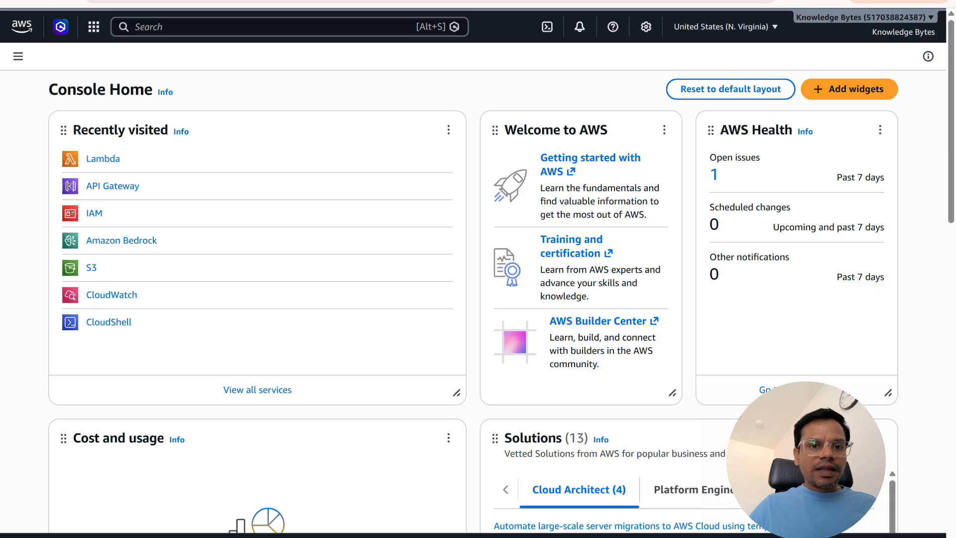
Switch to the ChatGPT conversation and review the messages on integrating the new API with the website and publishing it.
{"action": "key", "text": "ctrl+Tab"}
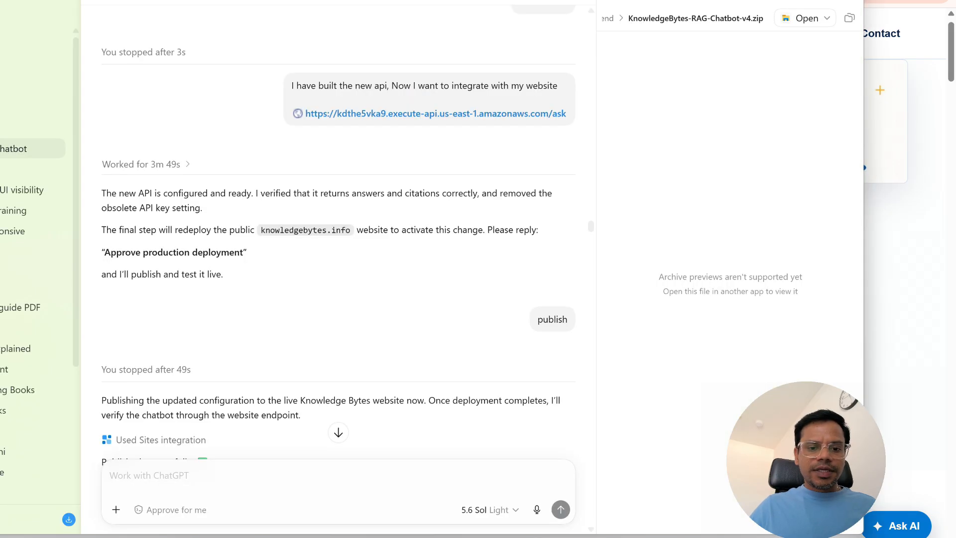
{"action": "scroll", "coordinate": [391, 274], "scroll_direction": "up", "scroll_amount": 1}
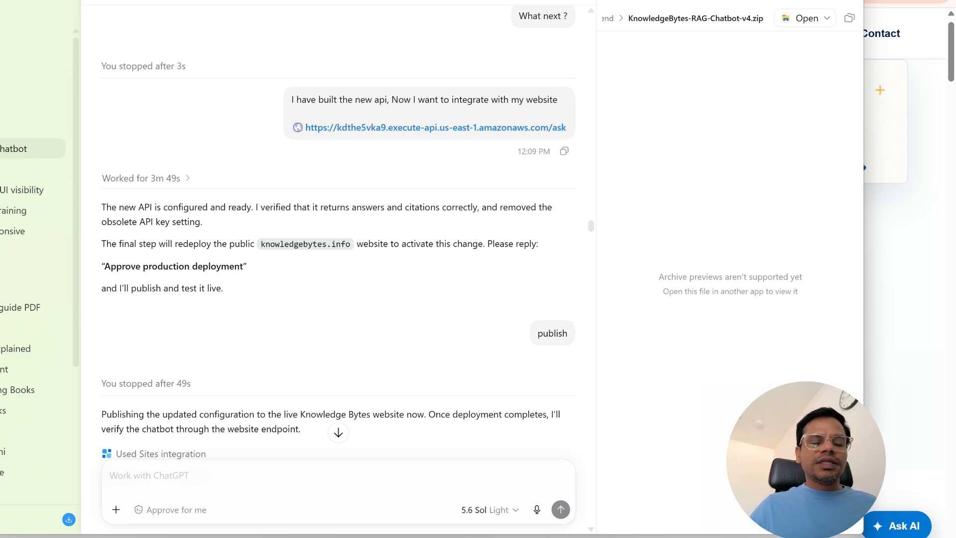
{"action": "scroll", "coordinate": [429, 254], "scroll_direction": "down", "scroll_amount": 1}
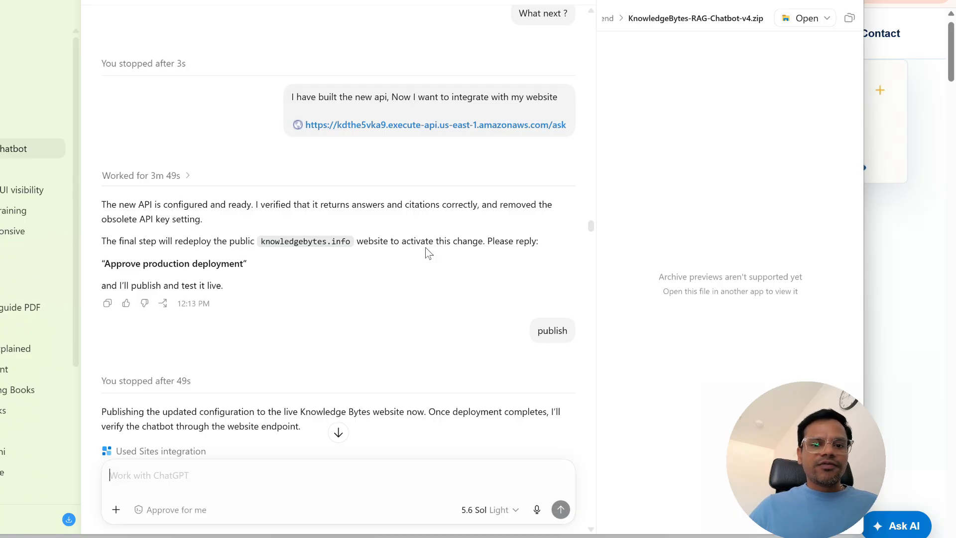
{"action": "scroll", "coordinate": [322, 128], "scroll_direction": "up", "scroll_amount": 1}
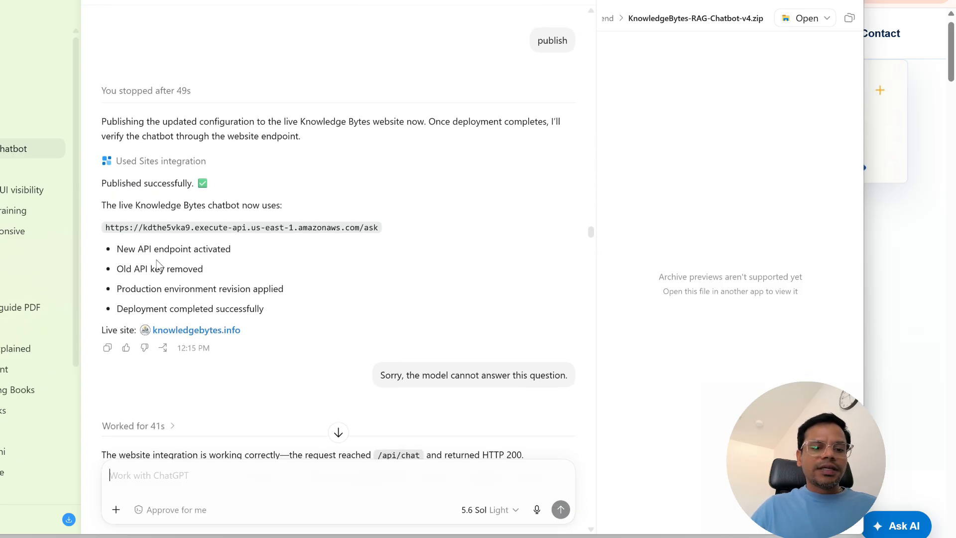
{"action": "scroll", "coordinate": [151, 257], "scroll_direction": "up", "scroll_amount": 1}
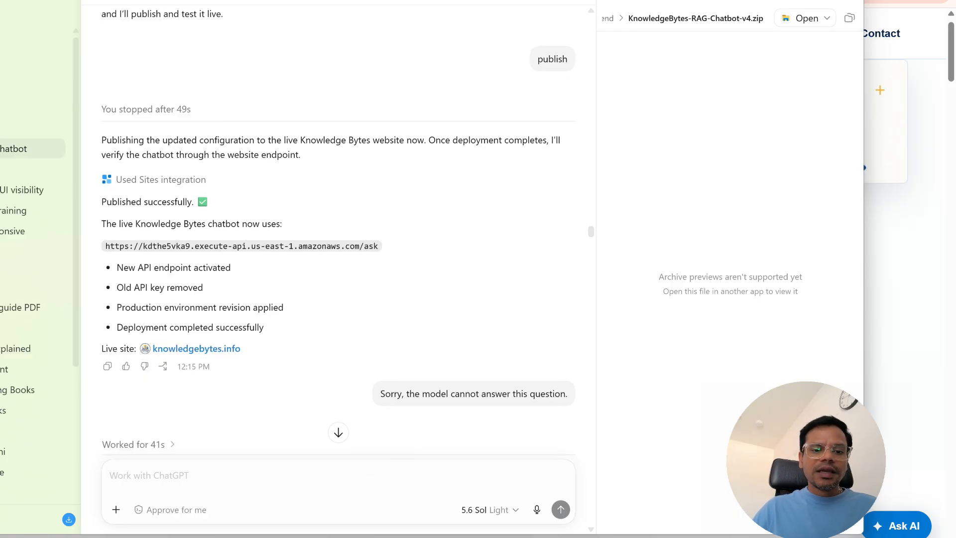
{"action": "scroll", "coordinate": [349, 247], "scroll_direction": "down", "scroll_amount": 1}
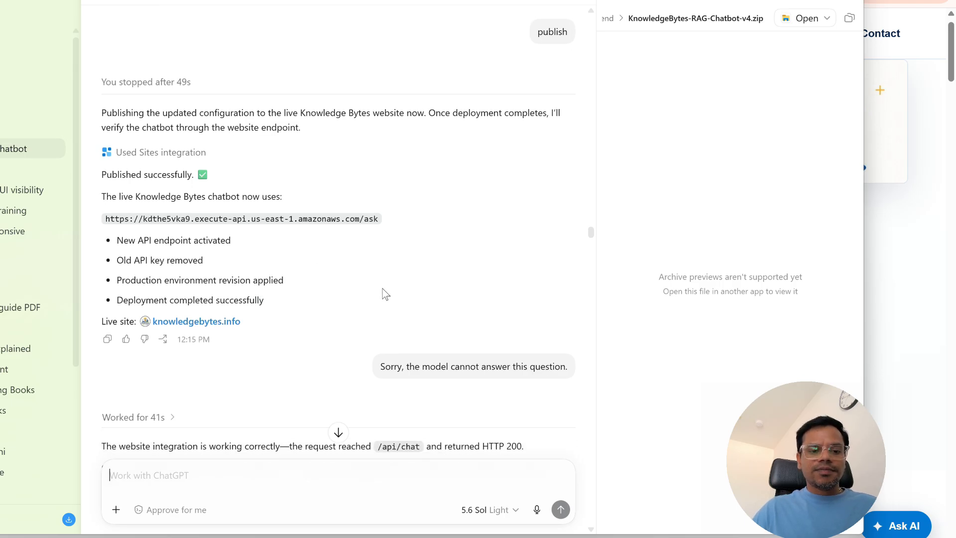
{"action": "scroll", "coordinate": [386, 293], "scroll_direction": "up", "scroll_amount": 3}
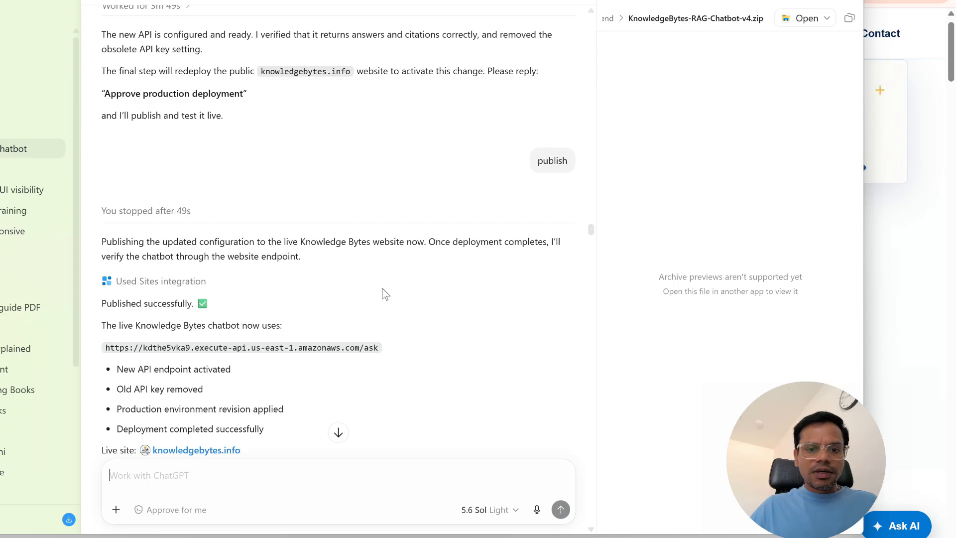
{"action": "scroll", "coordinate": [386, 294], "scroll_direction": "down", "scroll_amount": 2}
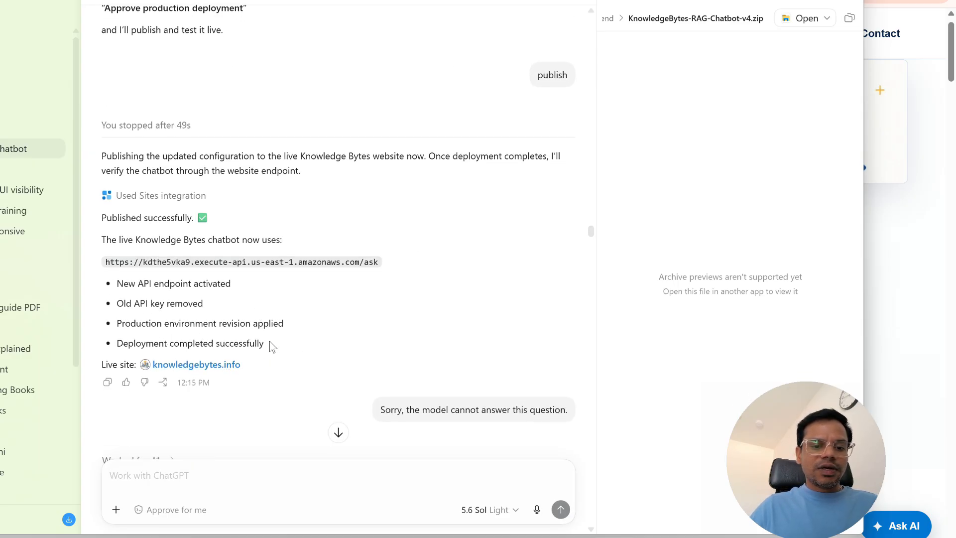
{"action": "left_click_drag", "start_coordinate": [270, 345], "coordinate": [134, 344]}
Switch to the Knowledge Bytes website and open a fresh Ask AI chat.
{"action": "key", "text": "alt+Tab"}
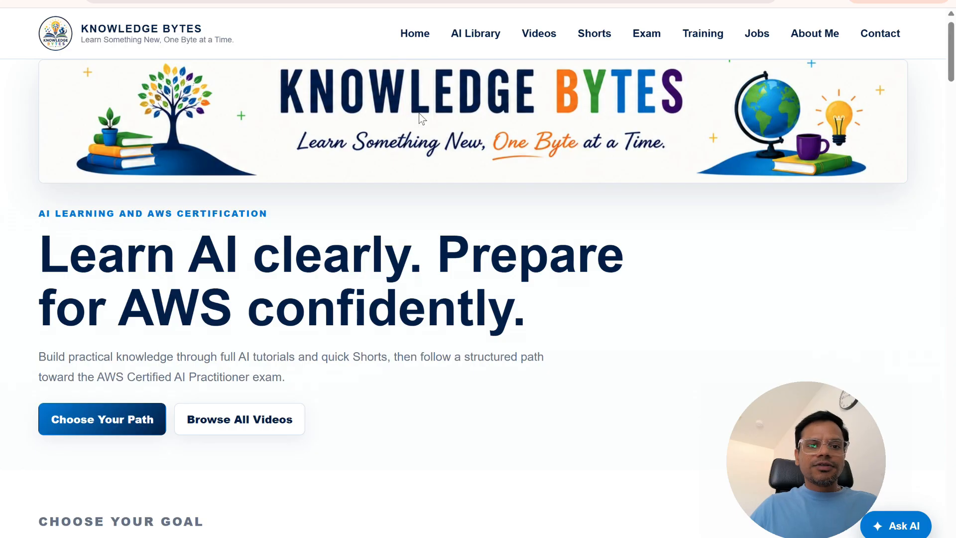
{"action": "scroll", "coordinate": [386, 315], "scroll_direction": "down", "scroll_amount": 3}
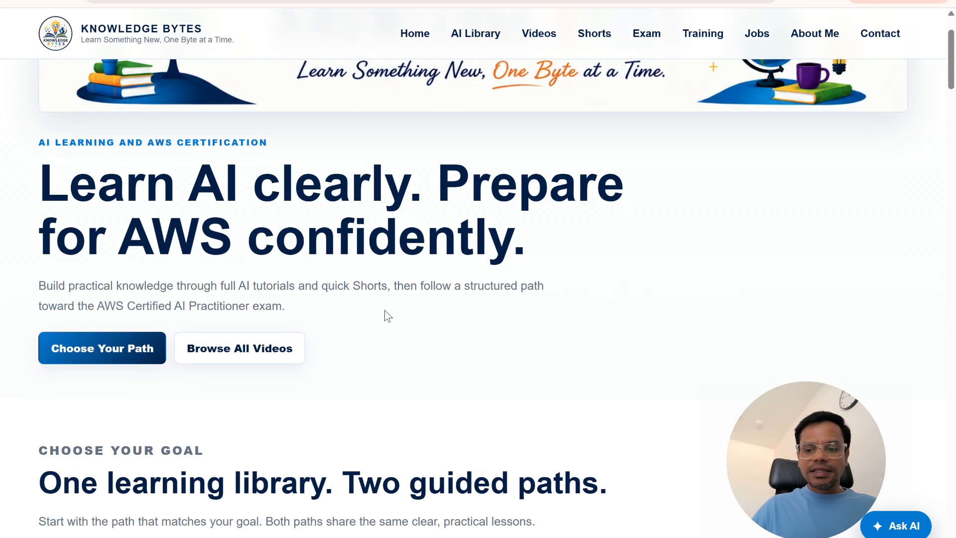
{"action": "scroll", "coordinate": [602, 427], "scroll_direction": "up", "scroll_amount": 4}
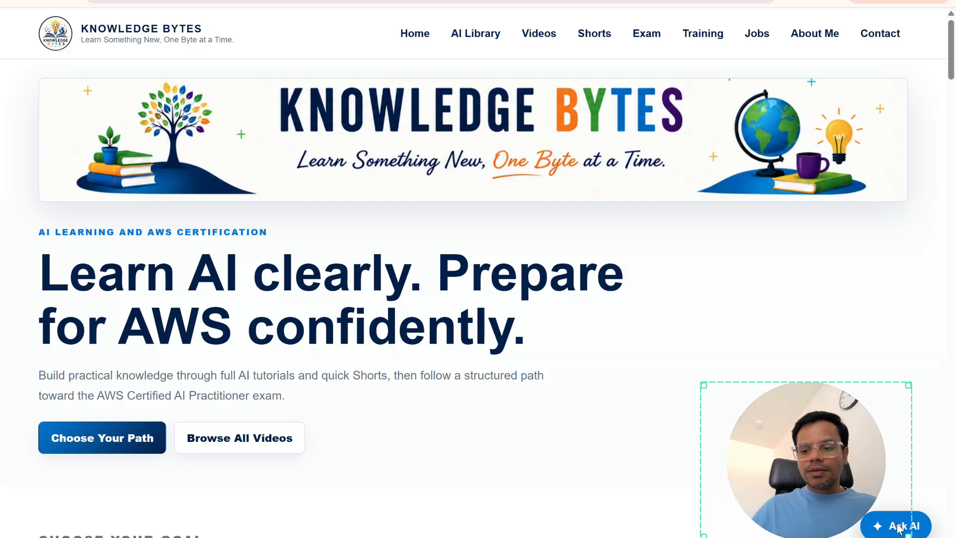
{"action": "left_click_drag", "start_coordinate": [813, 421], "coordinate": [608, 369]}
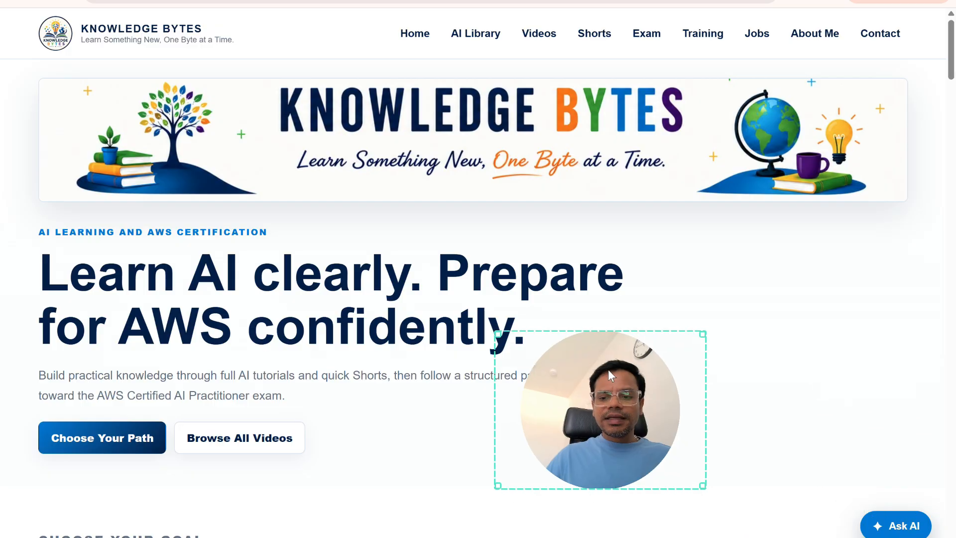
{"action": "left_click", "coordinate": [892, 527]}
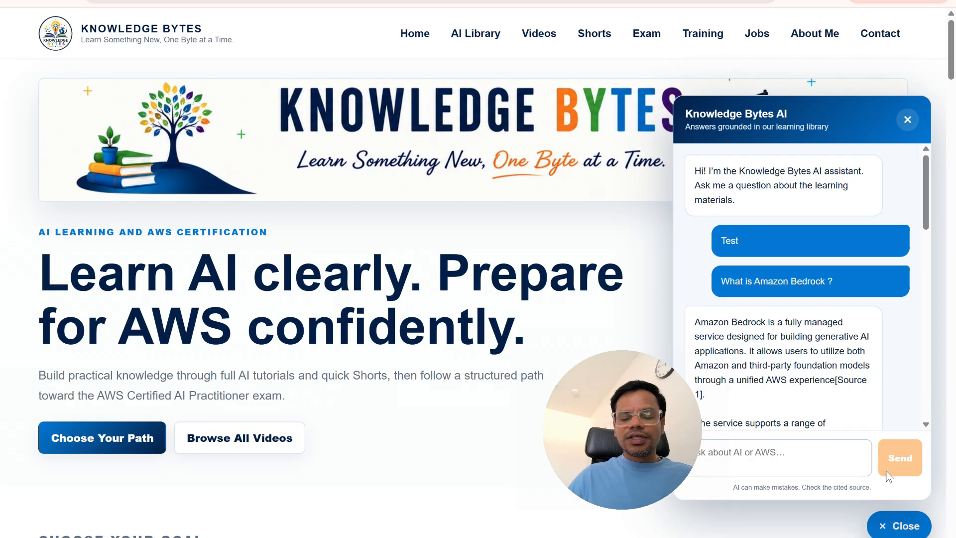
{"action": "left_click", "coordinate": [907, 120]}
{"action": "left_click", "coordinate": [888, 527]}
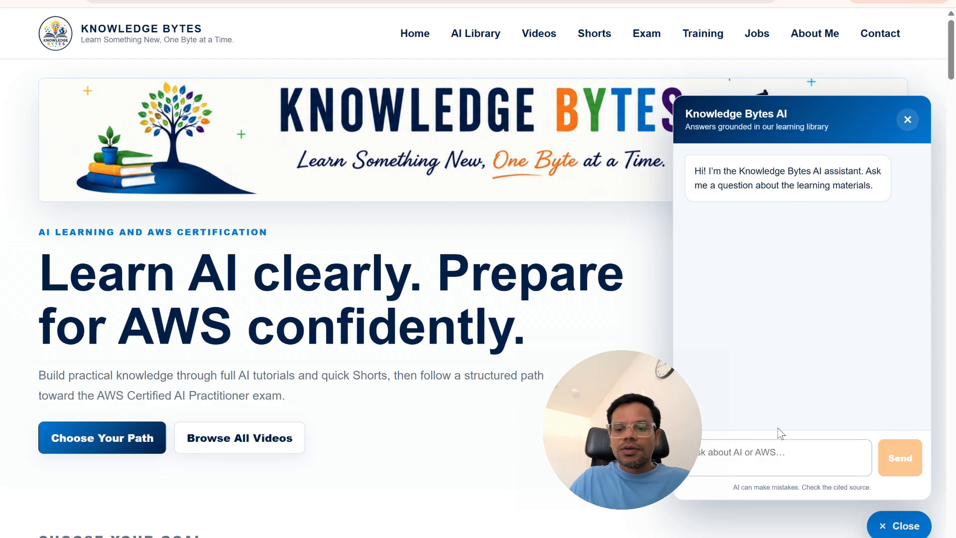
Ask the Knowledge Bytes AI assistant "What is Amazon Bedrock ?".
{"action": "left_click", "coordinate": [781, 455]}
{"action": "mouse_move", "coordinate": [610, 375]}
{"action": "left_click_drag", "start_coordinate": [610, 375], "coordinate": [519, 352]}
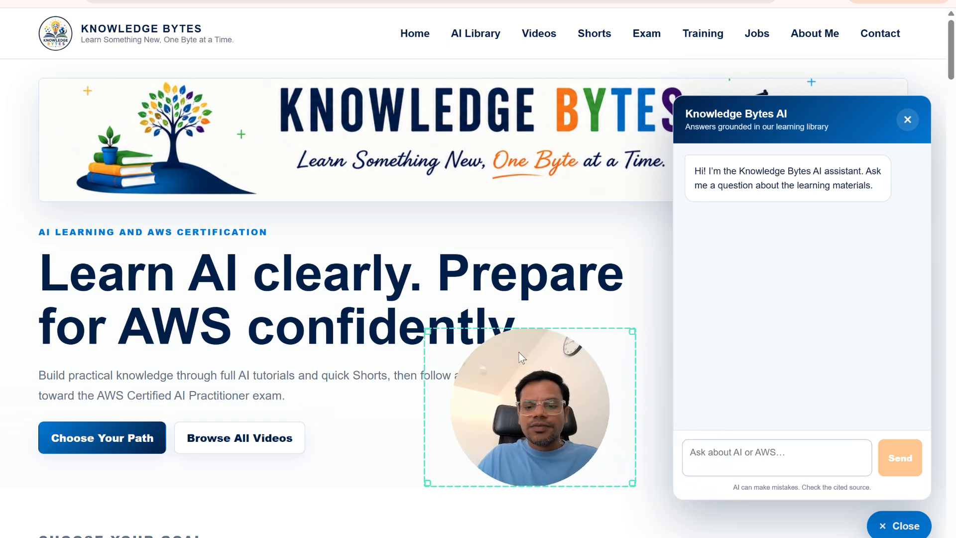
{"action": "type", "text": "Wat is"}
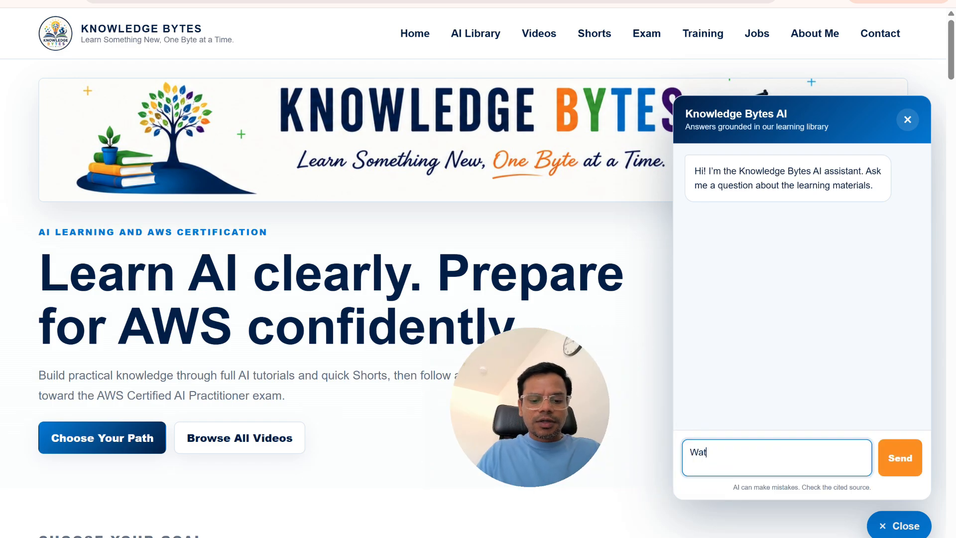
{"action": "key", "text": "BackSpace"}
{"action": "key", "text": "BackSpace"}
{"action": "key", "text": "BackSpace"}
{"action": "key", "text": "BackSpace"}
{"action": "key", "text": "BackSpace"}
{"action": "key", "text": "BackSpace"}
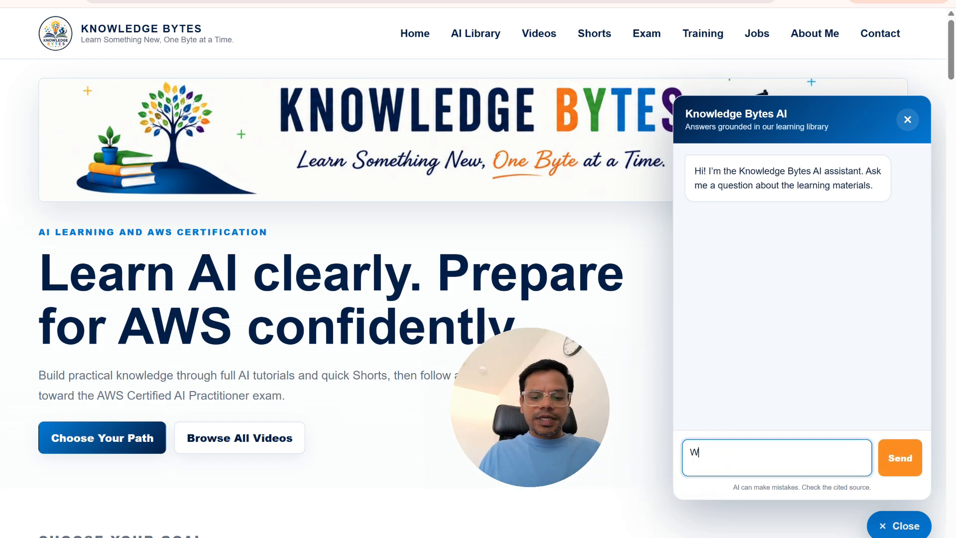
{"action": "type", "text": "hat is Amam"}
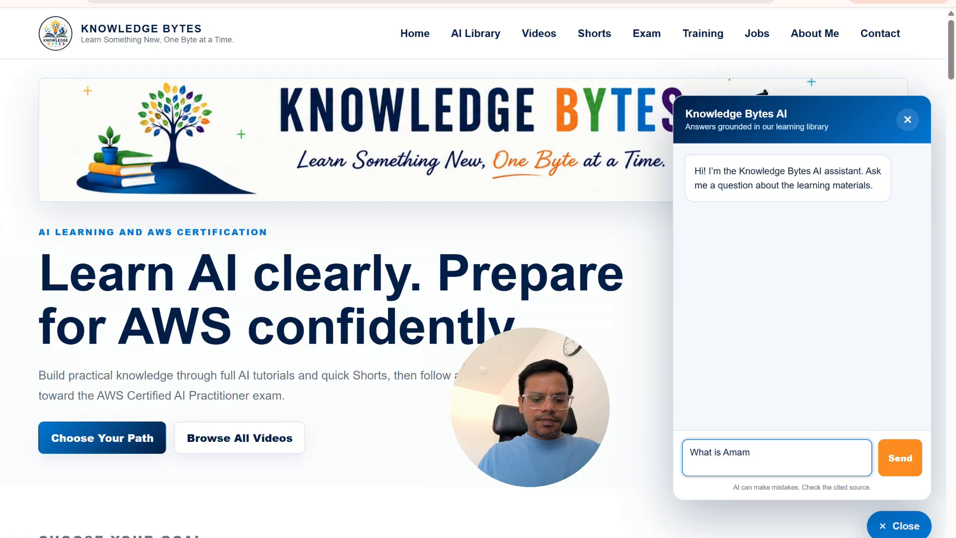
{"action": "key", "text": "BackSpace"}
{"action": "type", "text": "zon Bedrock ?"}
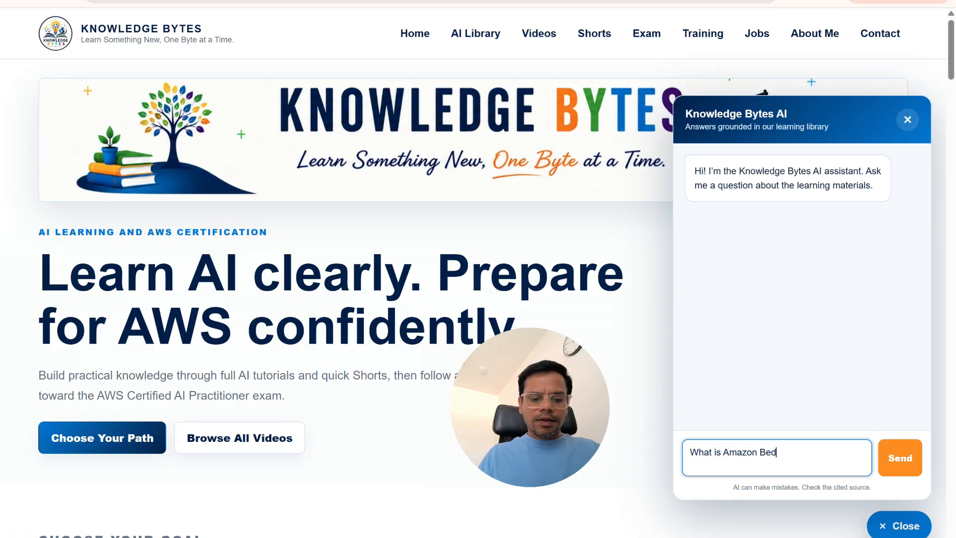
{"action": "key", "text": "Return"}
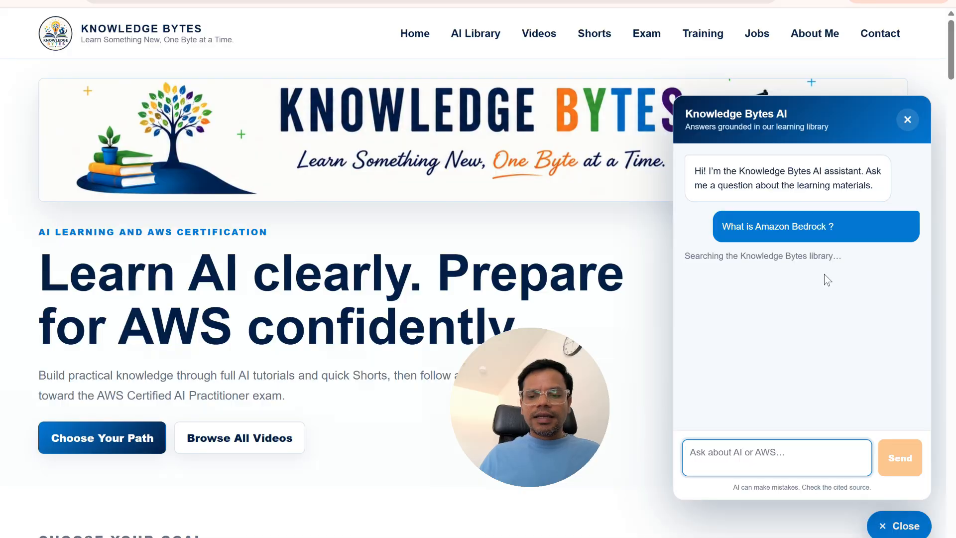
Read through the assistant's answer about Amazon Bedrock and its source references.
{"action": "scroll", "coordinate": [824, 273], "scroll_direction": "down", "scroll_amount": 2}
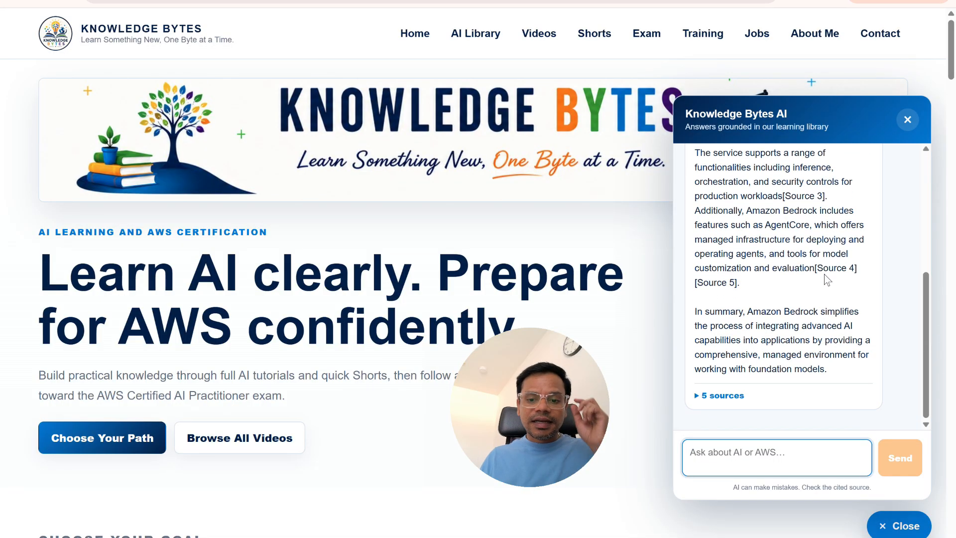
{"action": "scroll", "coordinate": [818, 264], "scroll_direction": "up", "scroll_amount": 1}
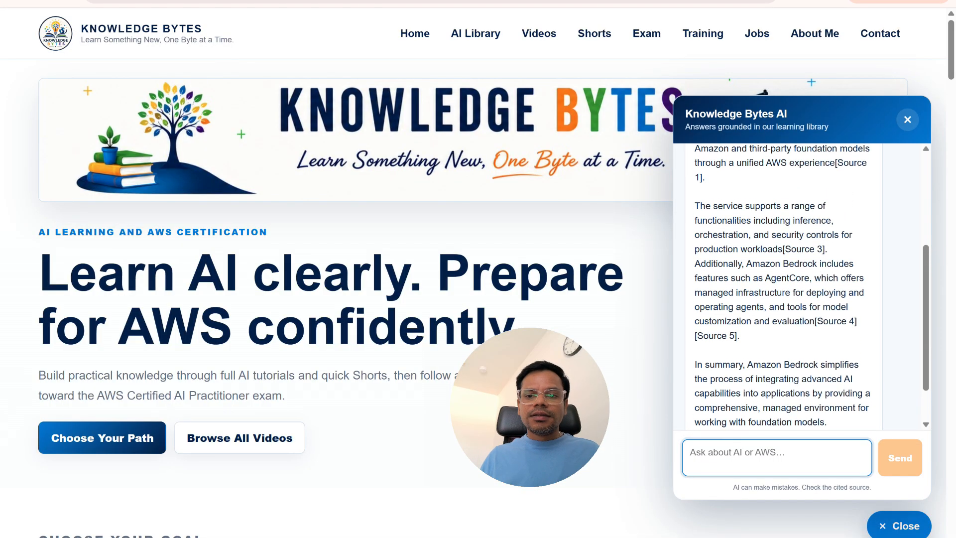
{"action": "scroll", "coordinate": [782, 284], "scroll_direction": "up", "scroll_amount": 3}
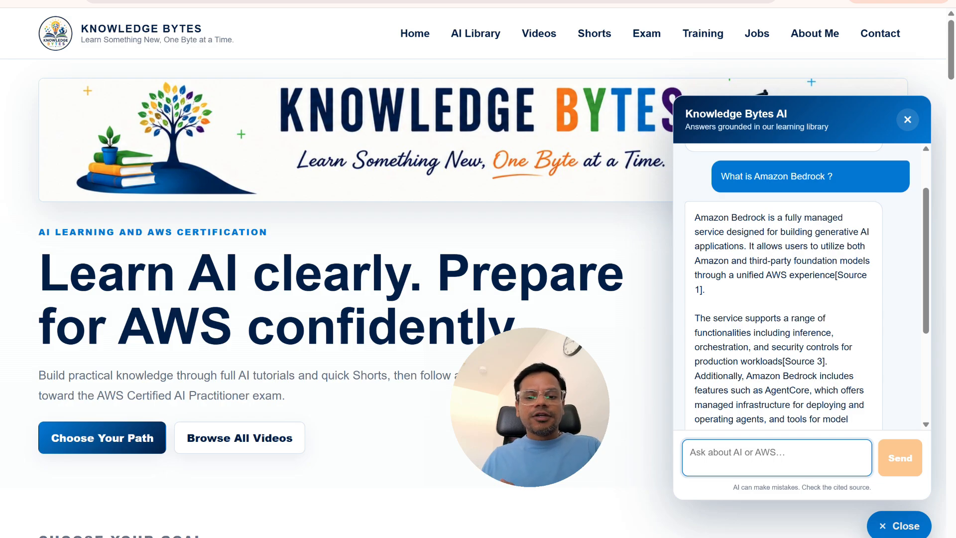
{"action": "scroll", "coordinate": [793, 303], "scroll_direction": "up", "scroll_amount": 1}
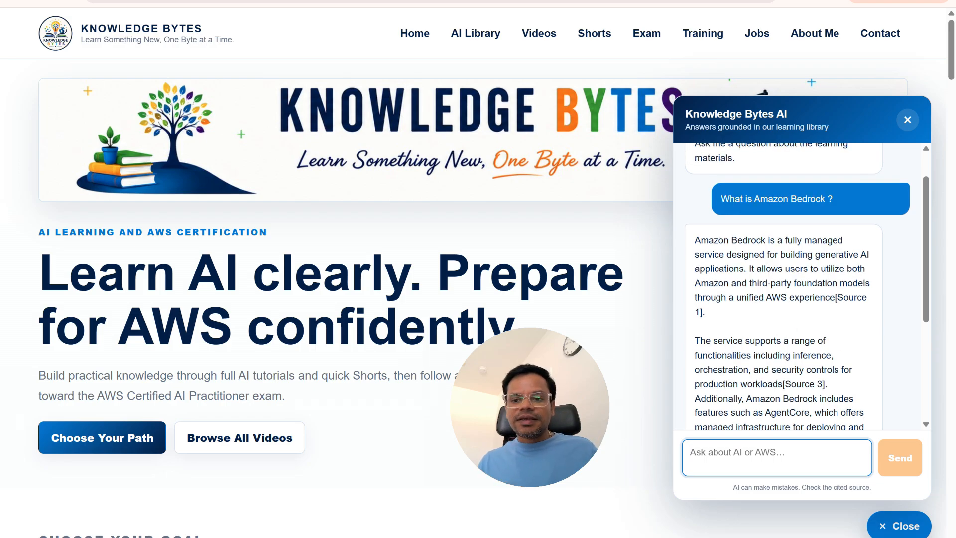
{"action": "scroll", "coordinate": [762, 269], "scroll_direction": "down", "scroll_amount": 1}
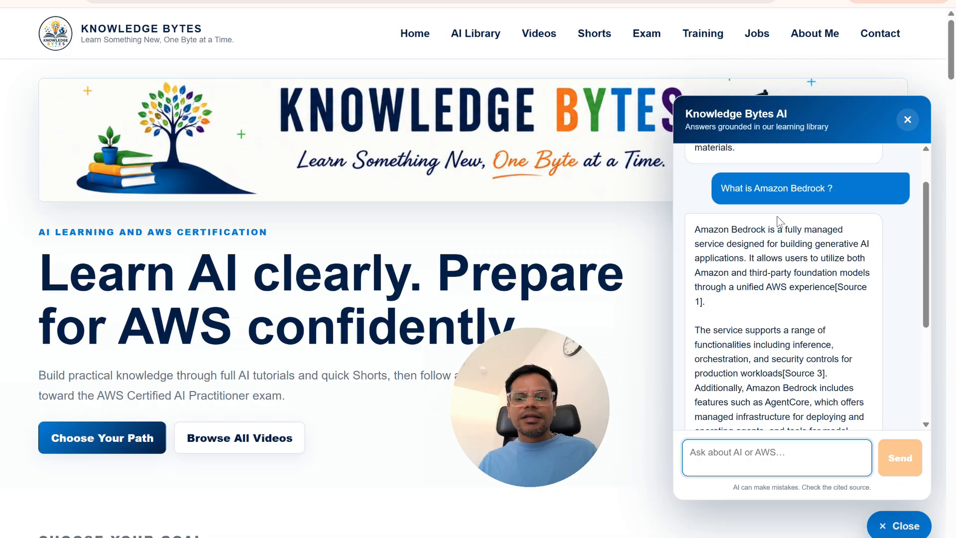
Recheck the chatbot's Amazon Bedrock reply from its opening paragraph down to the closing summary.
{"action": "scroll", "coordinate": [759, 224], "scroll_direction": "down", "scroll_amount": 3}
{"action": "scroll", "coordinate": [784, 286], "scroll_direction": "down", "scroll_amount": 4}
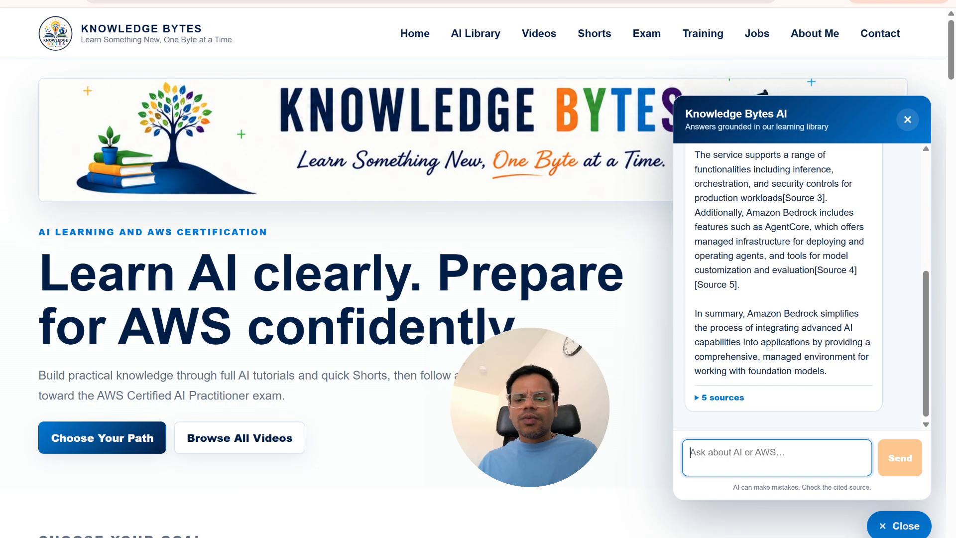
{"action": "scroll", "coordinate": [776, 294], "scroll_direction": "up", "scroll_amount": 3}
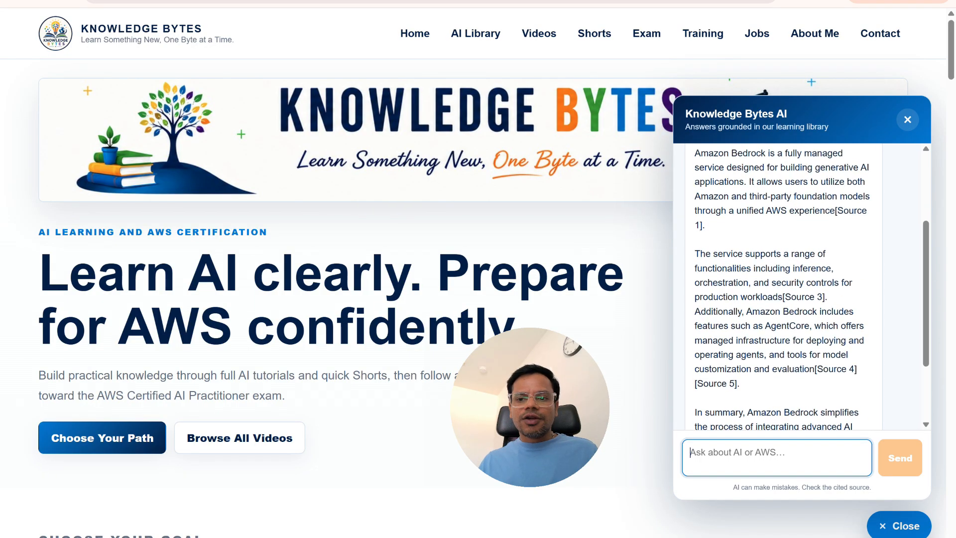
{"action": "scroll", "coordinate": [777, 299], "scroll_direction": "up", "scroll_amount": 2}
{"action": "scroll", "coordinate": [777, 299], "scroll_direction": "down", "scroll_amount": 5}
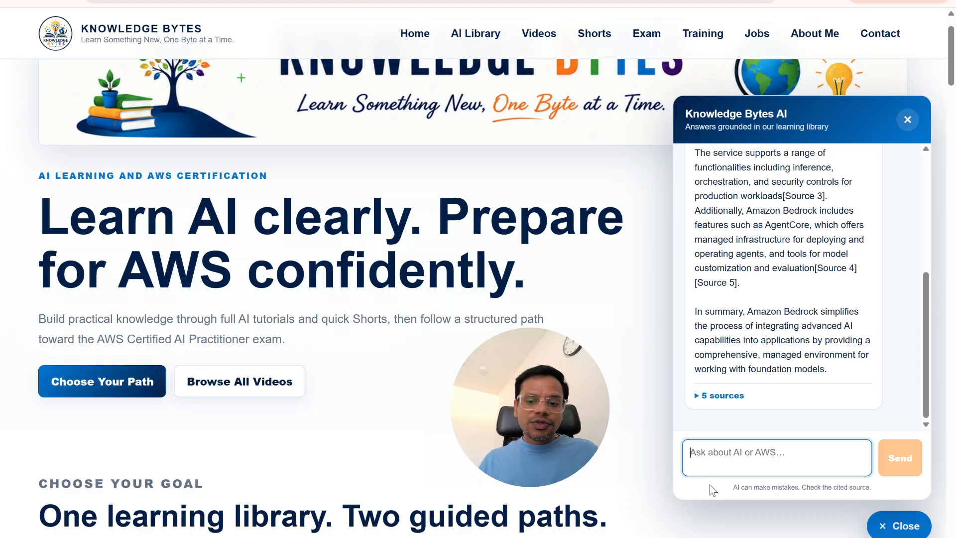
{"action": "scroll", "coordinate": [669, 389], "scroll_direction": "up", "scroll_amount": 1}
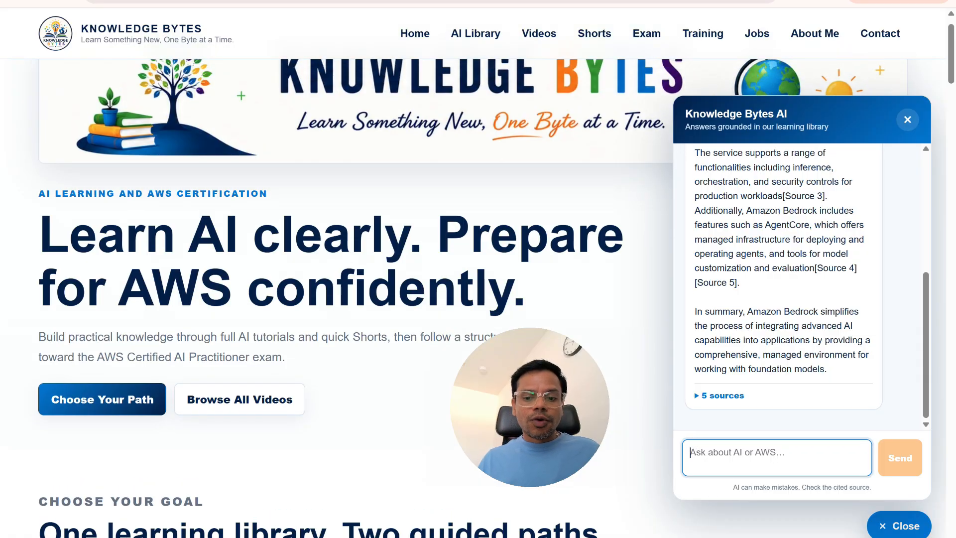
Ask the Knowledge Bytes AI assistant "What is episode 20 ?".
{"action": "type", "text": "hat"}
{"action": "key", "text": "BackSpace"}
{"action": "key", "text": "BackSpace"}
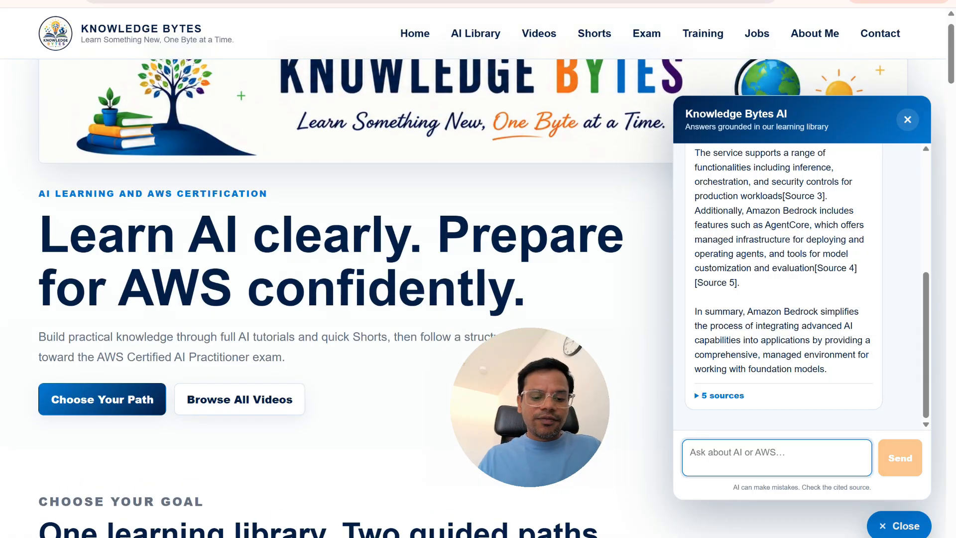
{"action": "type", "text": "What is episode 20 ?"}
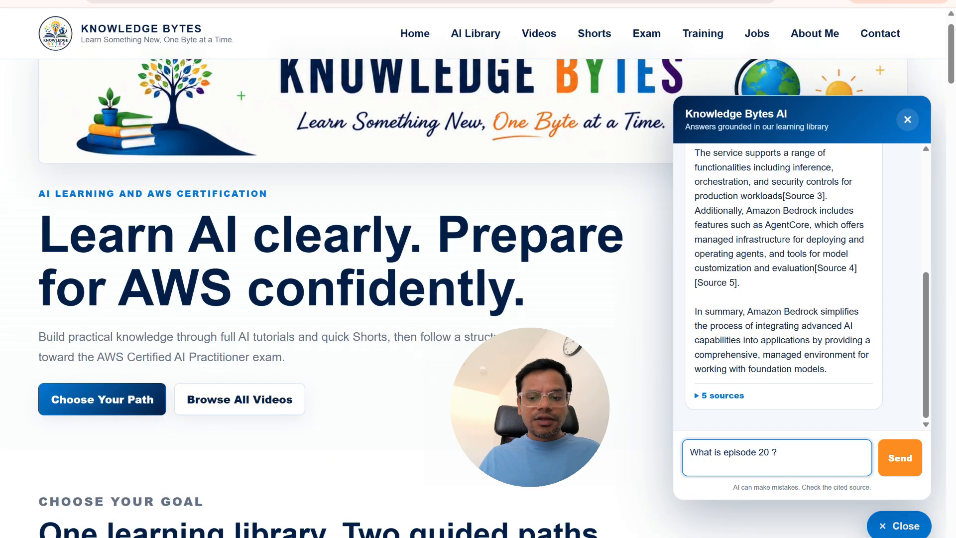
{"action": "key", "text": "Return"}
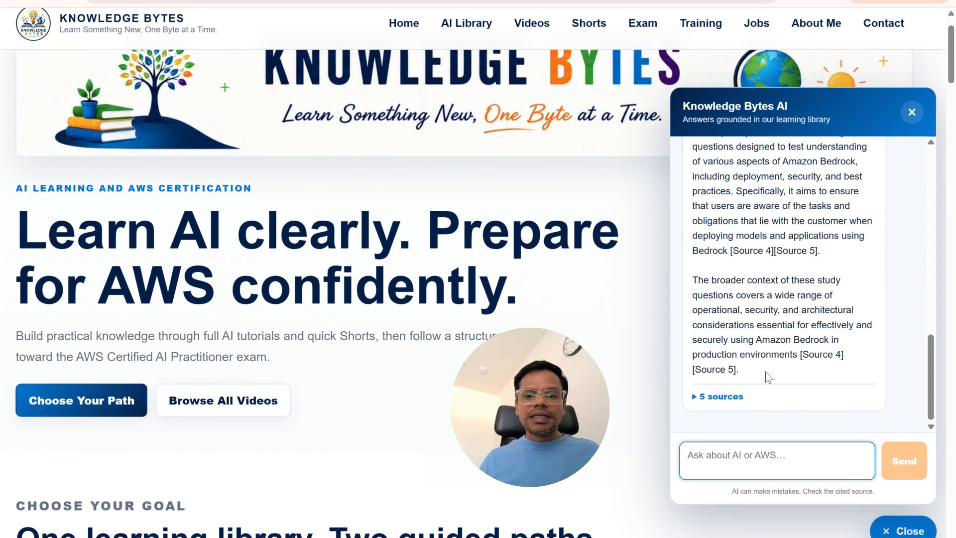
Read through the assistant's answer about episode 20 from the question down to its sources.
{"action": "scroll", "coordinate": [766, 371], "scroll_direction": "up", "scroll_amount": 3}
{"action": "scroll", "coordinate": [777, 322], "scroll_direction": "up", "scroll_amount": 1}
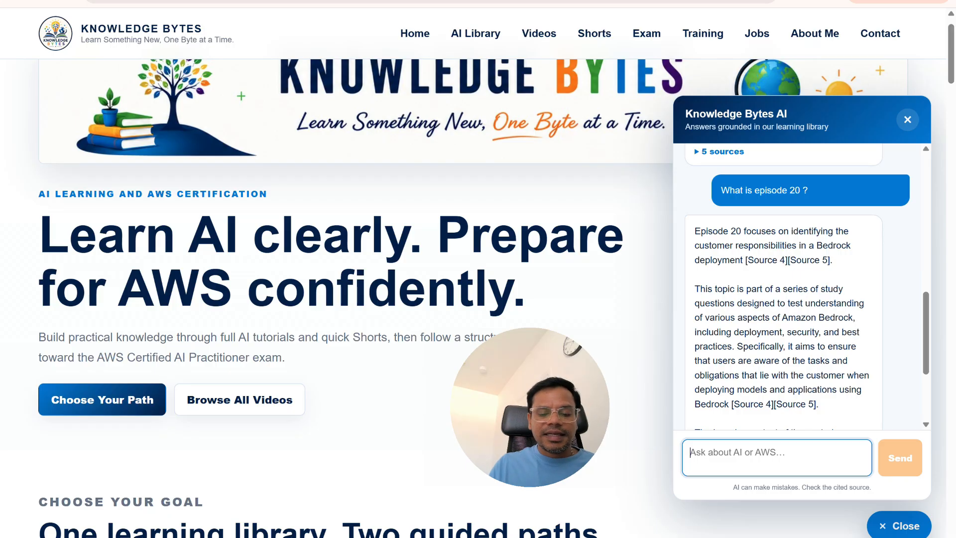
{"action": "scroll", "coordinate": [802, 287], "scroll_direction": "down", "scroll_amount": 5}
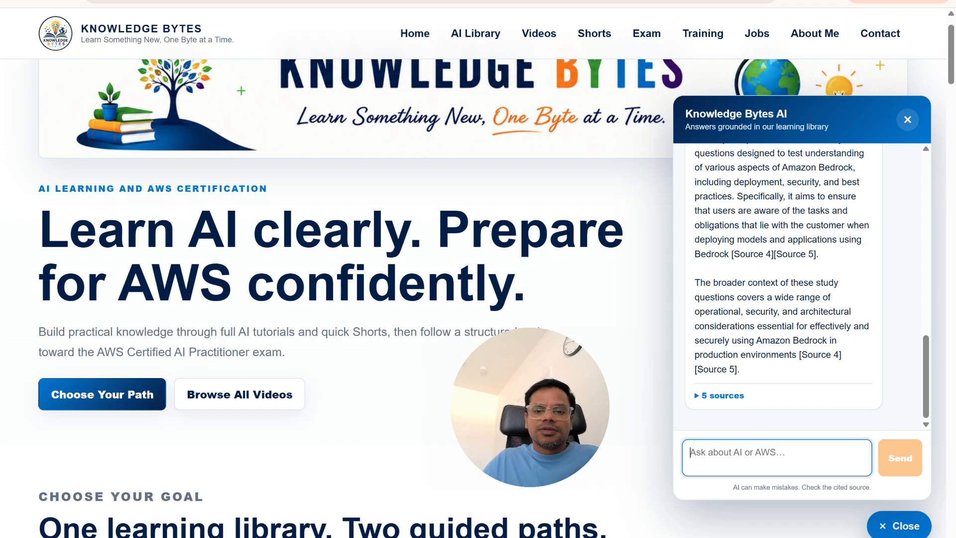
{"action": "scroll", "coordinate": [519, 244], "scroll_direction": "up", "scroll_amount": 1}
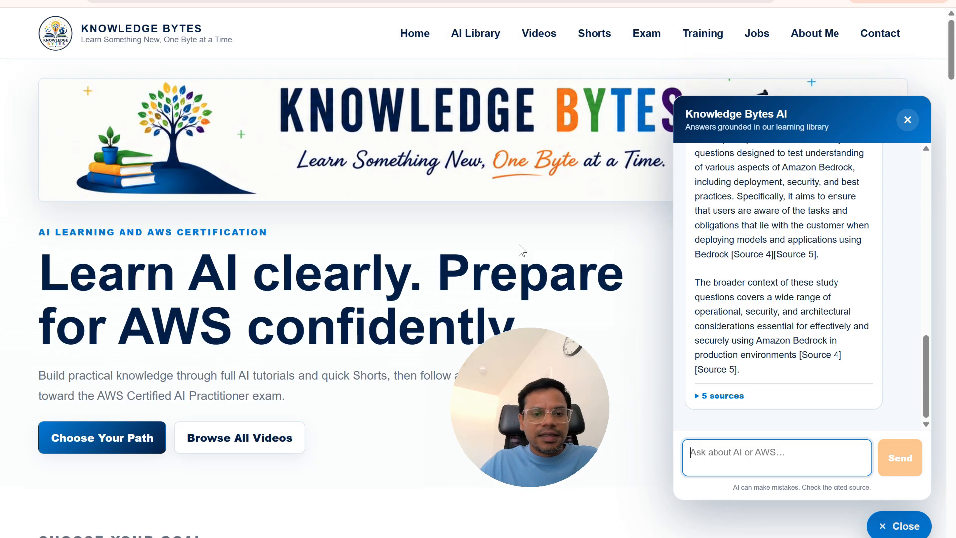